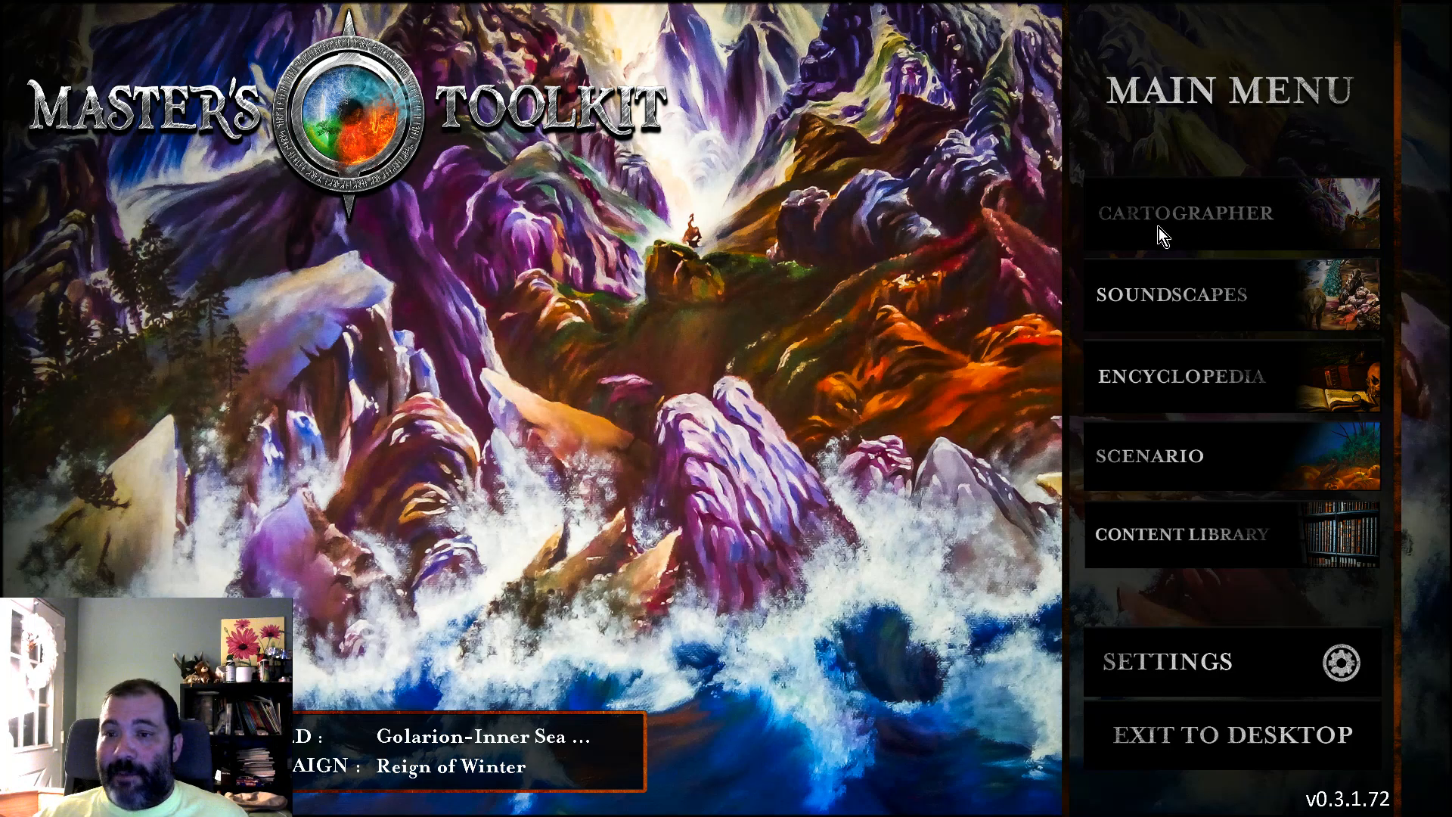
Step: Open the Cartographer and send the window between the two upper wooden walls to the bottom of its layer order
left_click(1227, 227)
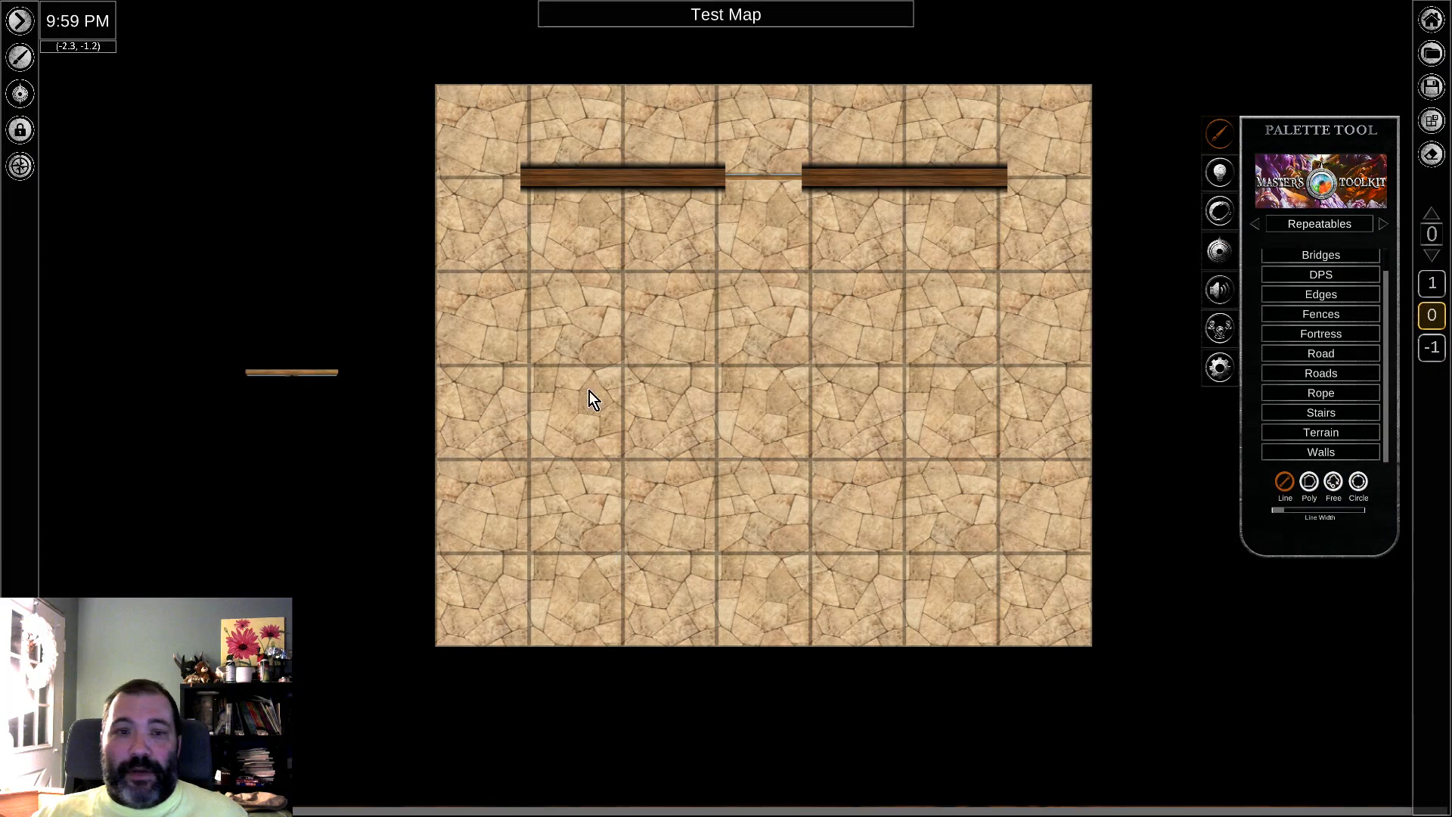
scroll(911, 386, "up", 4)
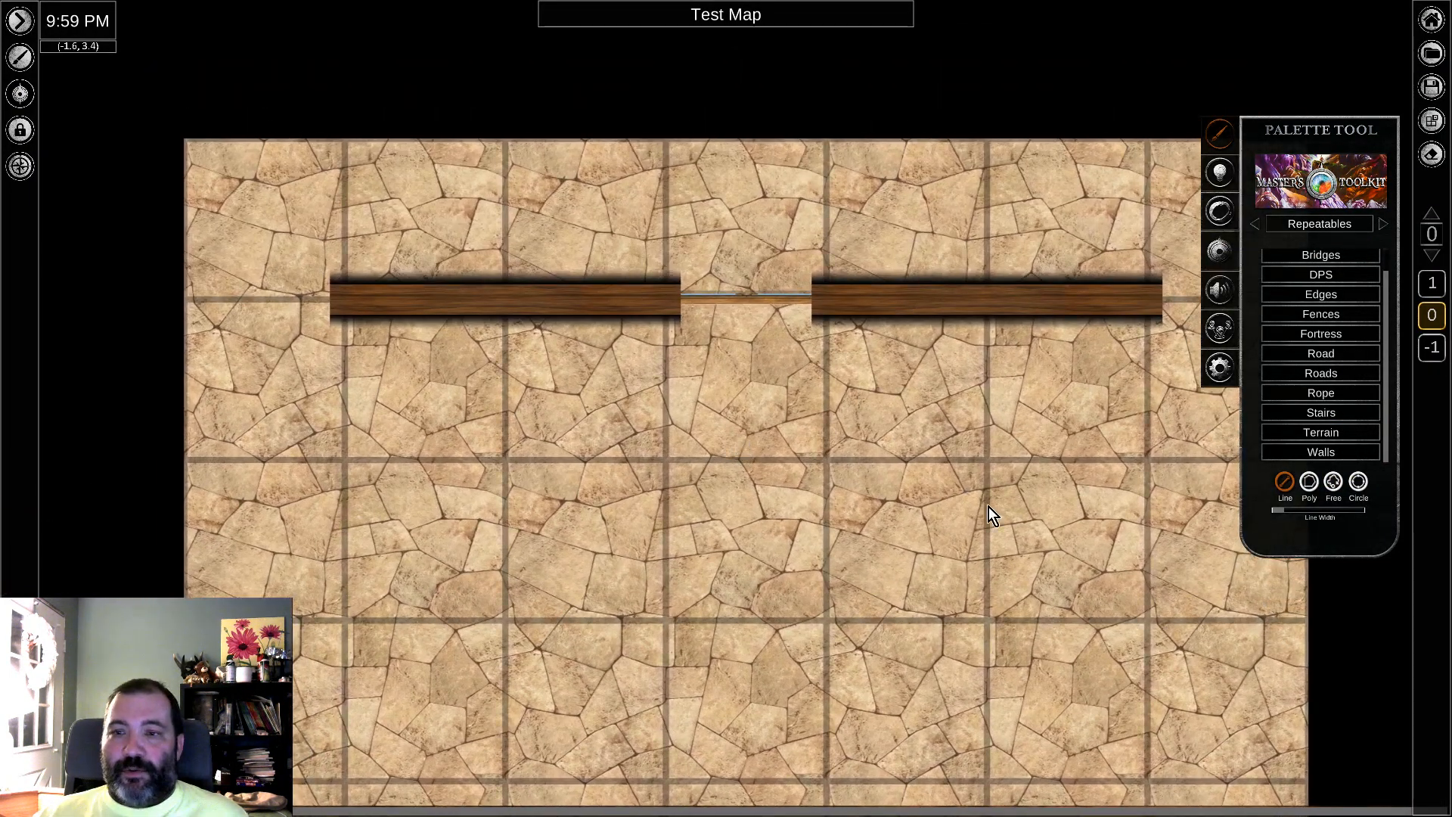
middle_click_drag(988, 507, 997, 371)
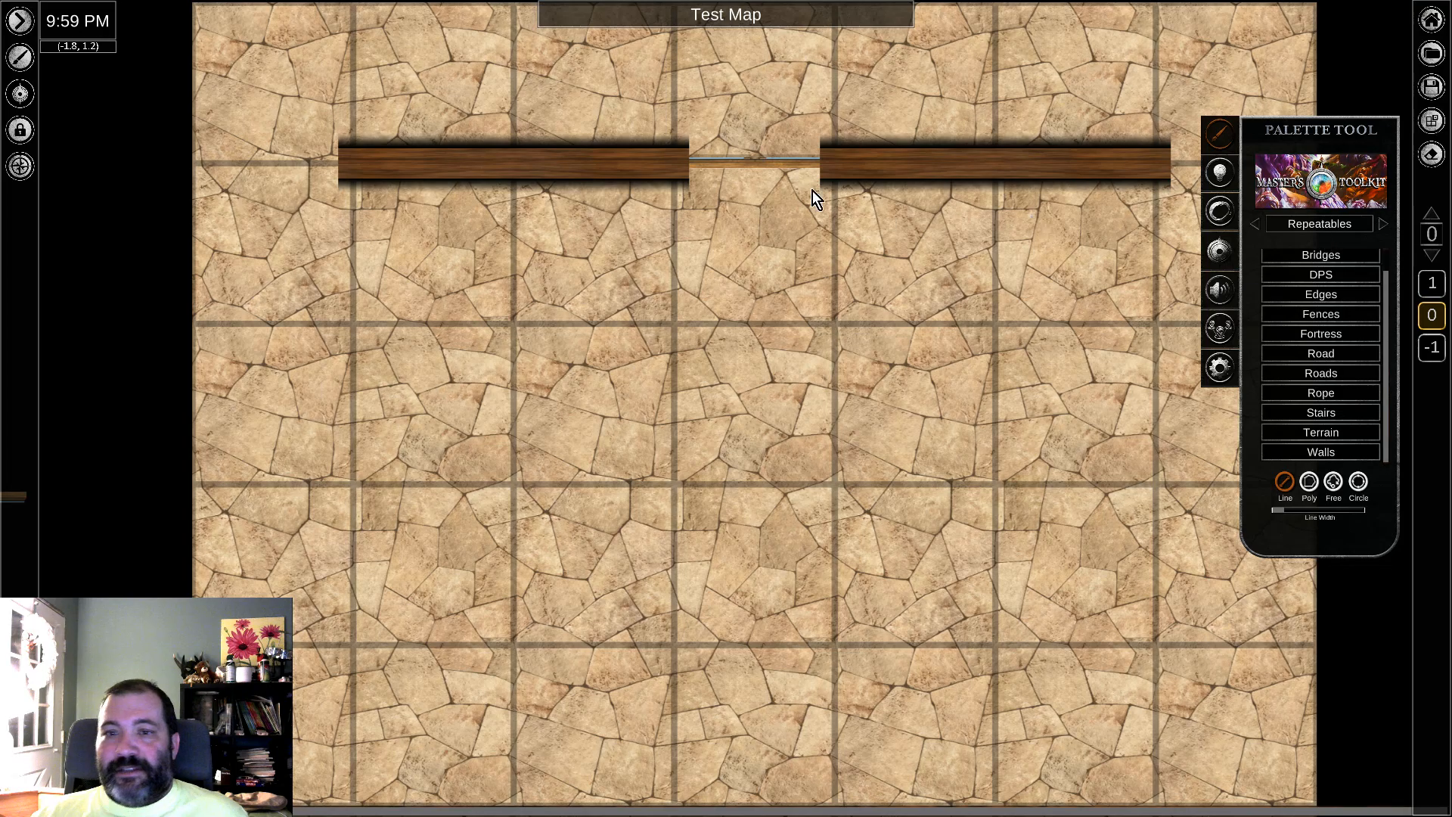
right_click(757, 163)
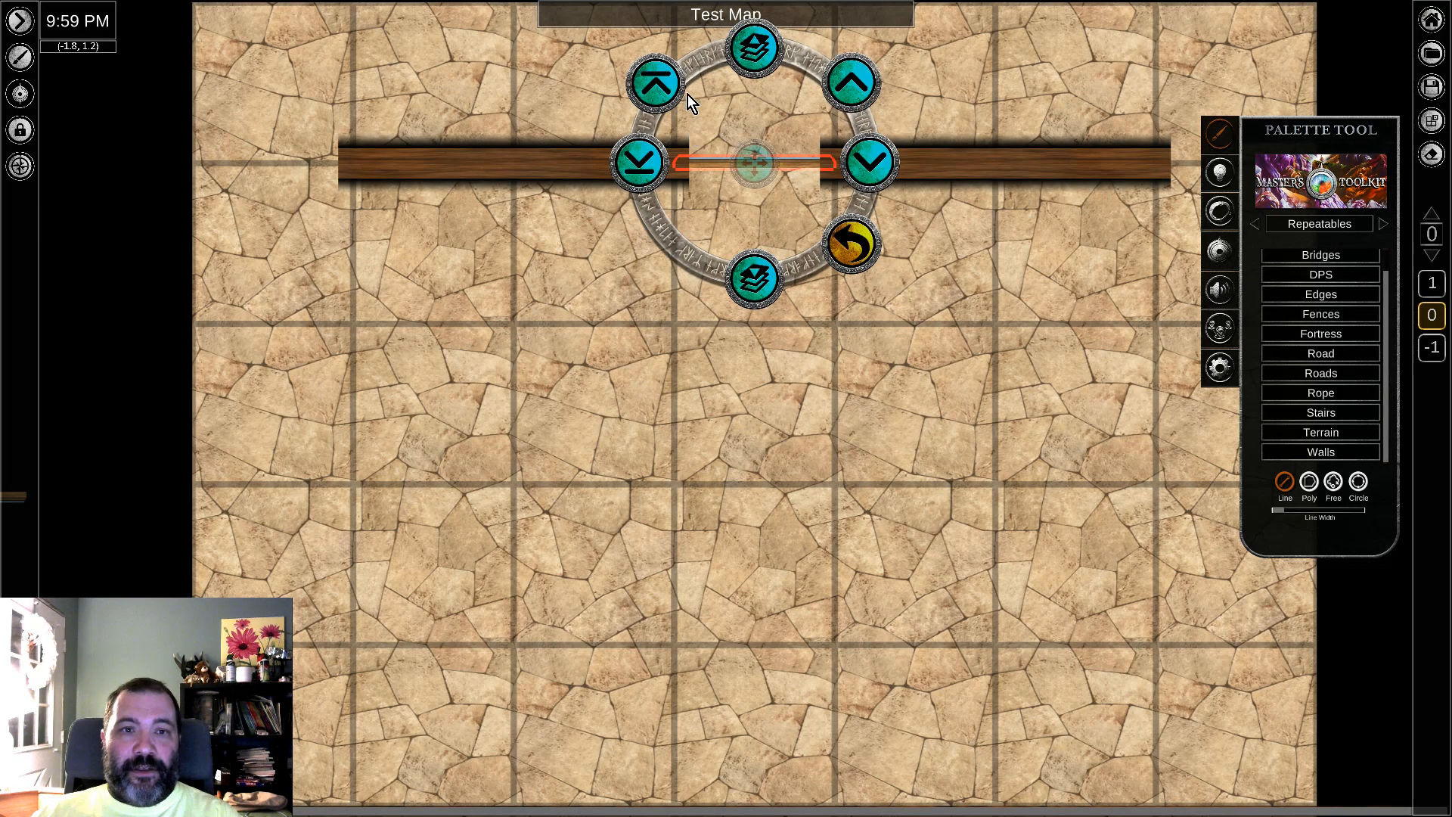
left_click(638, 163)
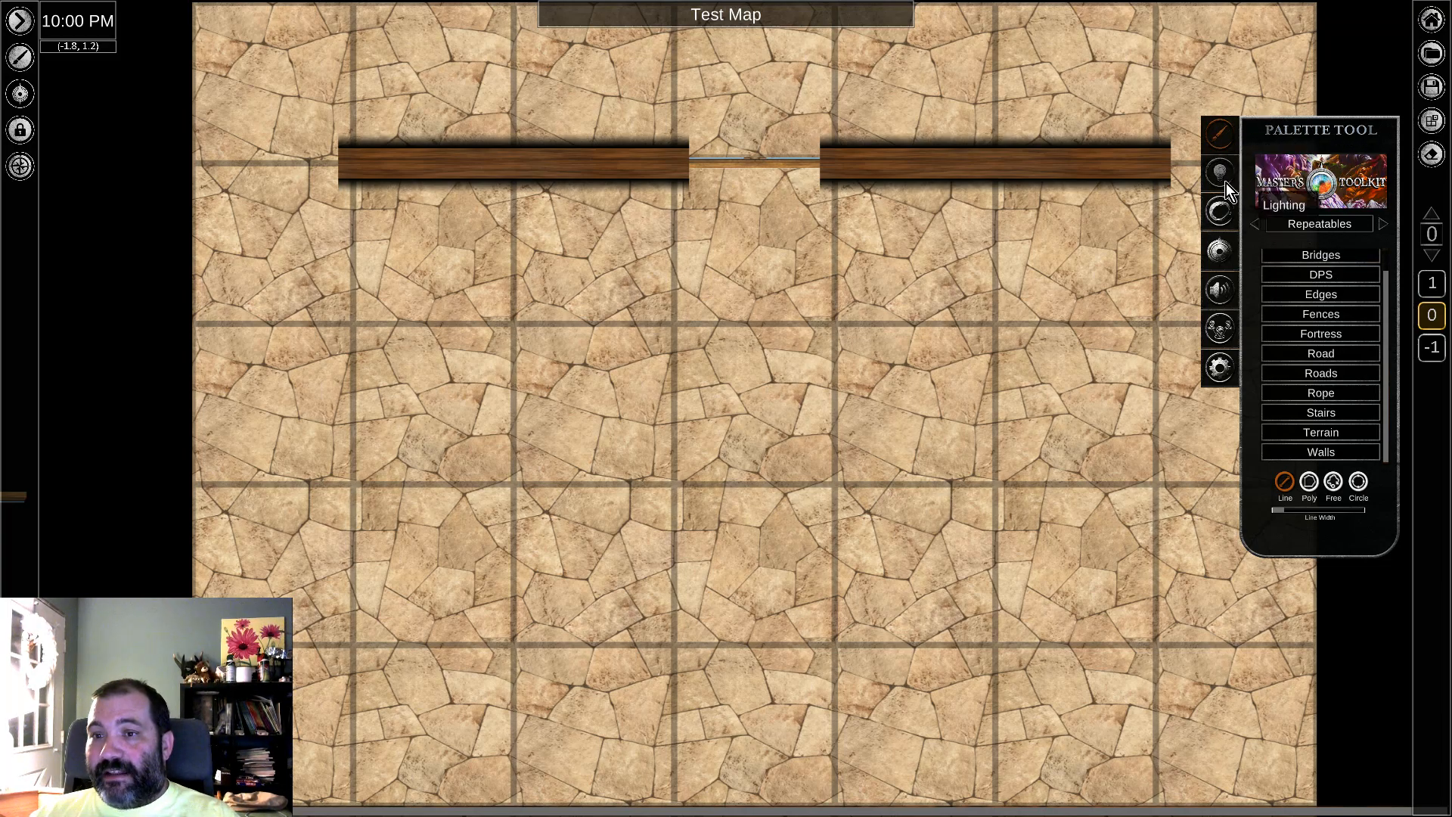
Step: Place the animated Big Fire Anim asset on the floor below the window gap in the upper wall
left_click(1335, 226)
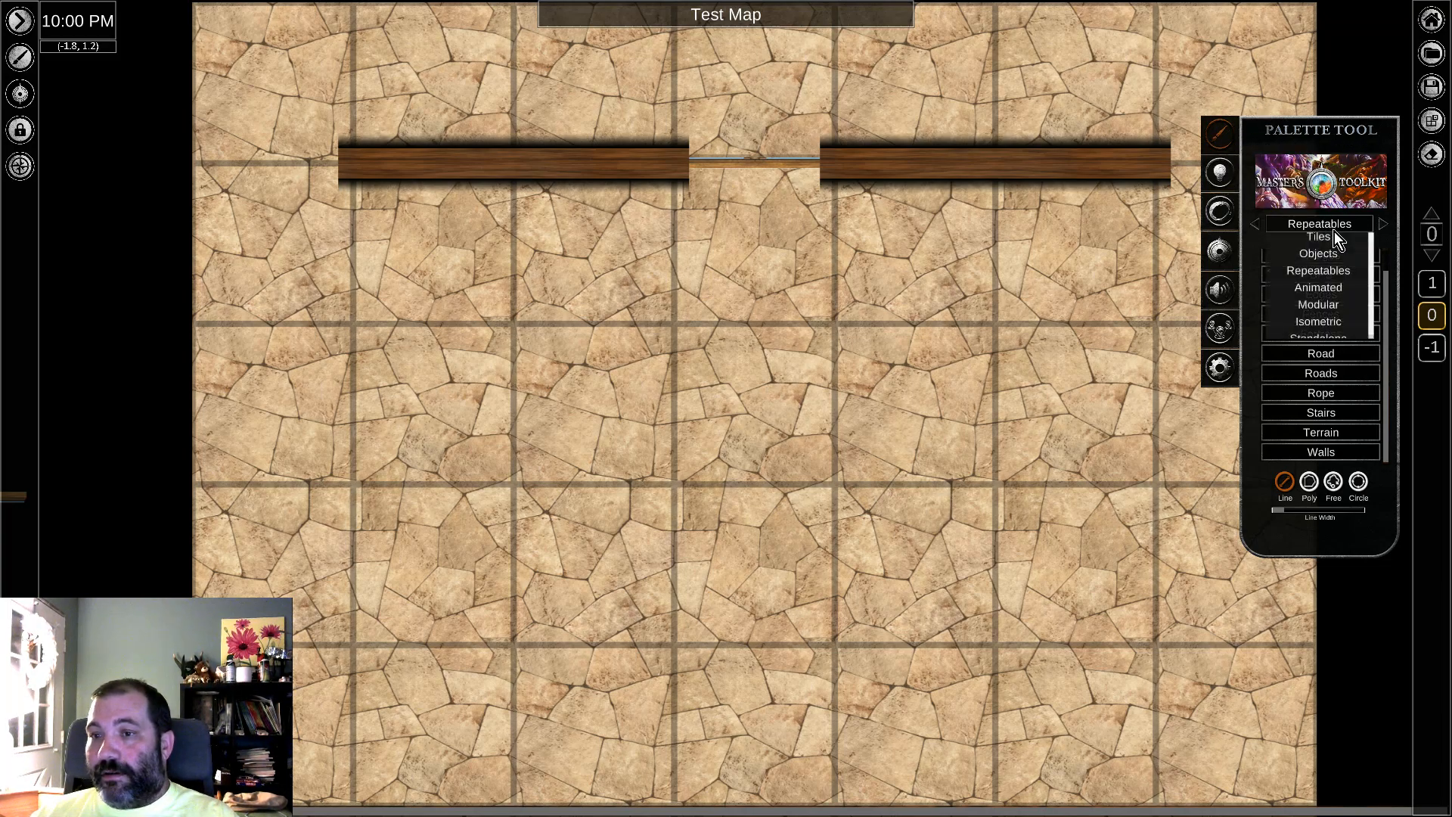
left_click(1331, 289)
left_click(1324, 317)
left_click(314, 764)
left_click(759, 412)
right_click(985, 445)
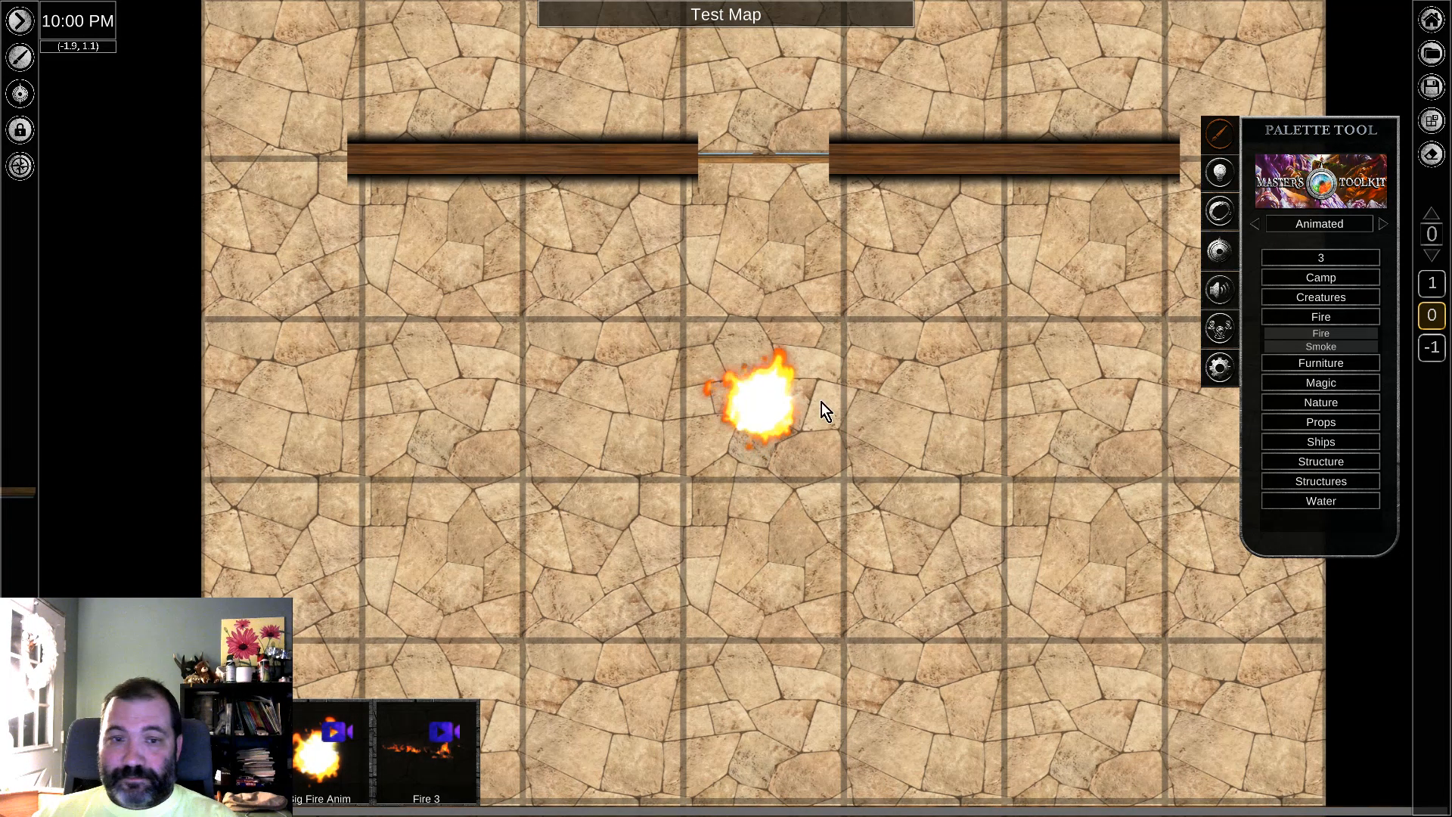
Step: Turn on the light source of the animated fire
left_click(732, 440)
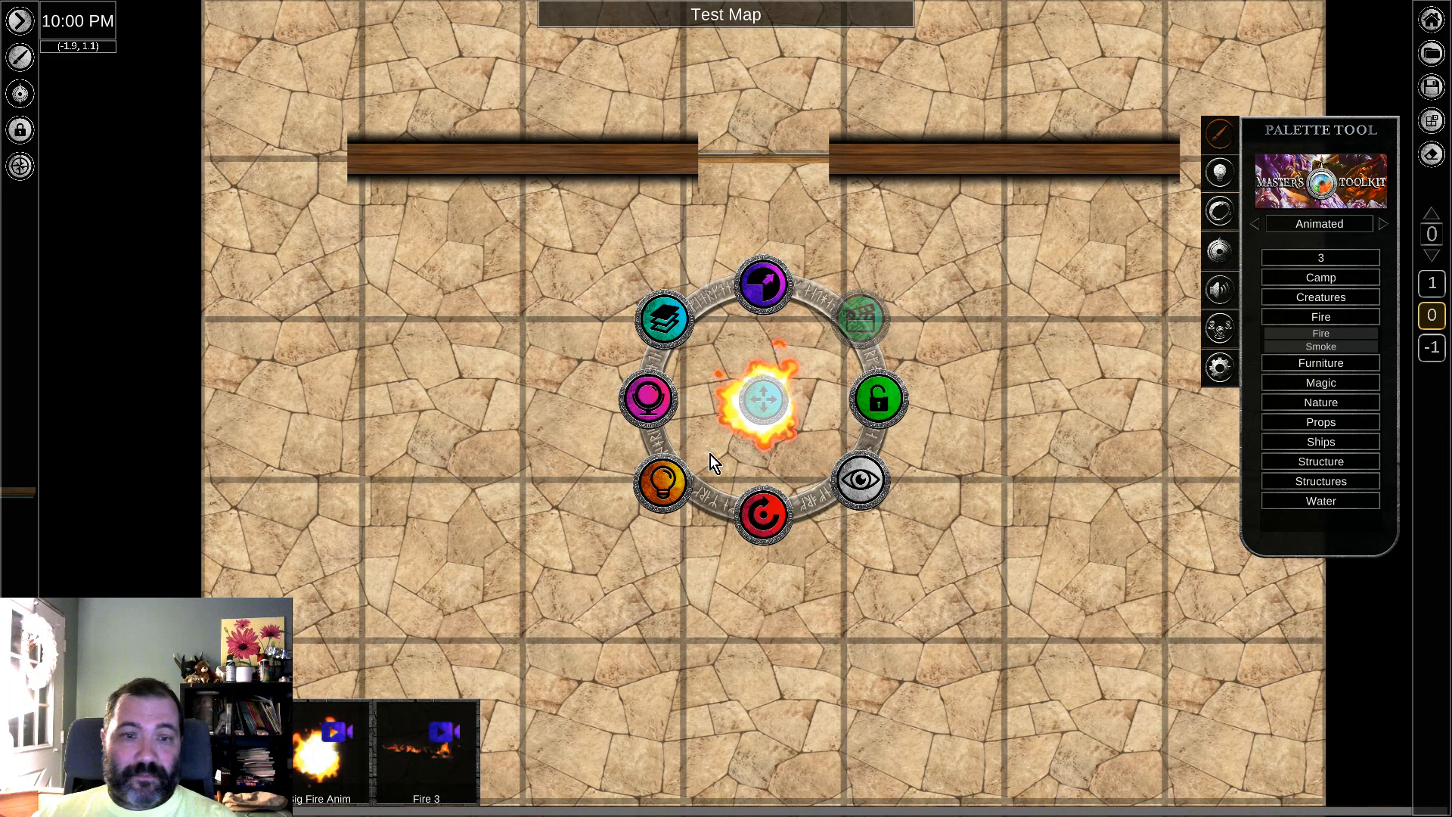
left_click(665, 488)
left_click(854, 327)
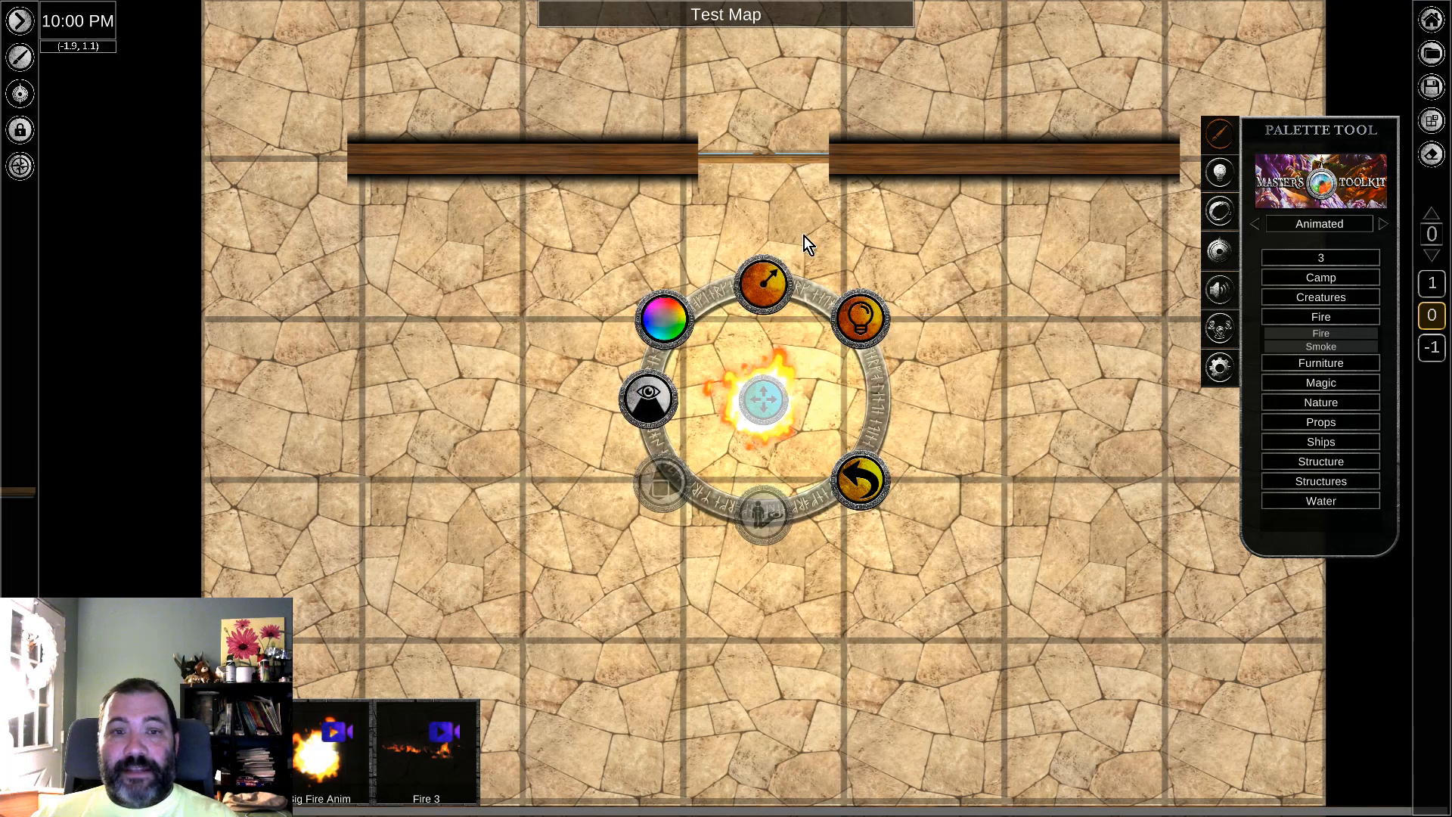
Step: Set the fire's light radius to 8 squares
left_click(767, 294)
key("BackSpace")
type("10")
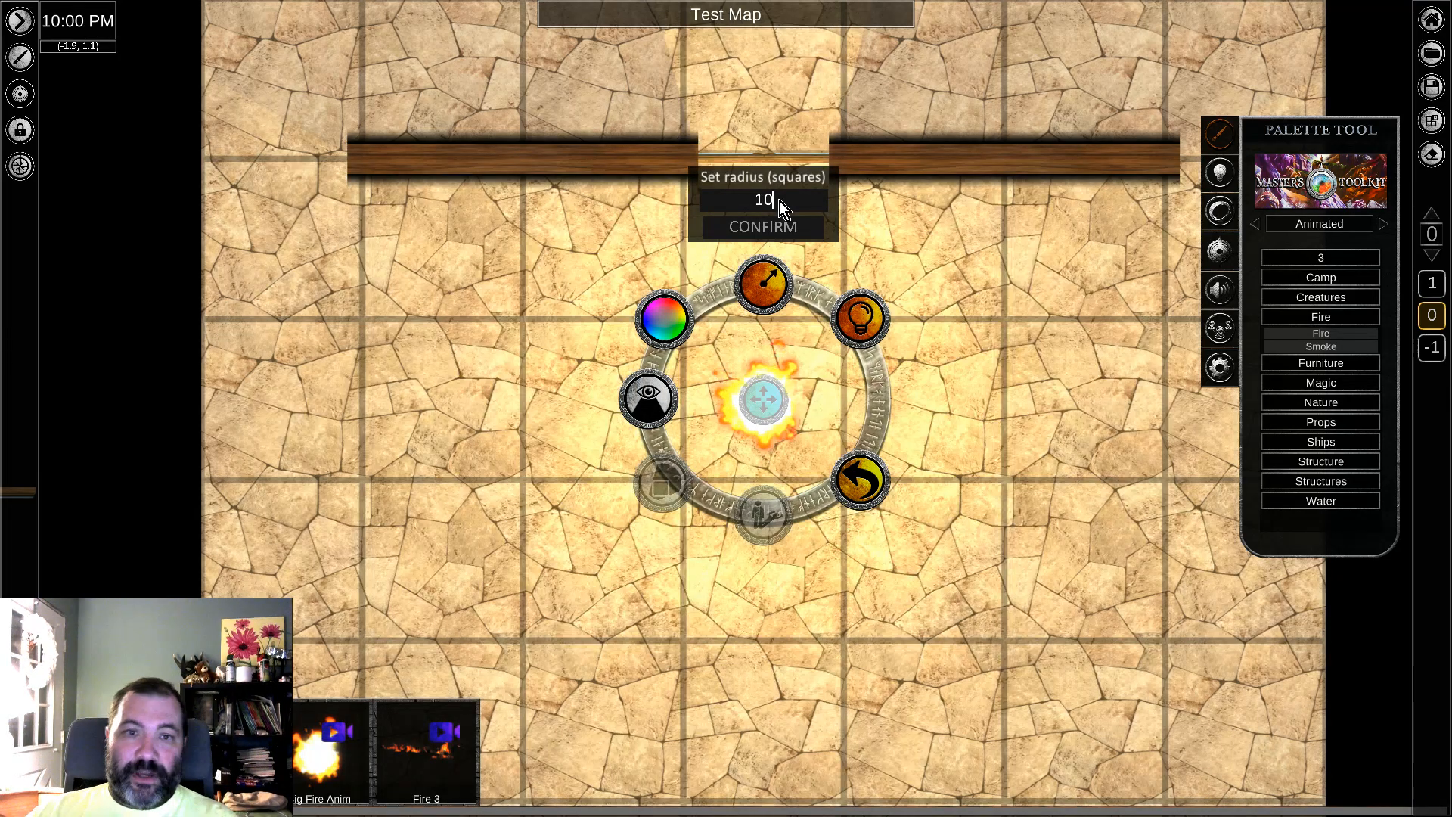
key("BackSpace")
key("BackSpace")
type("8")
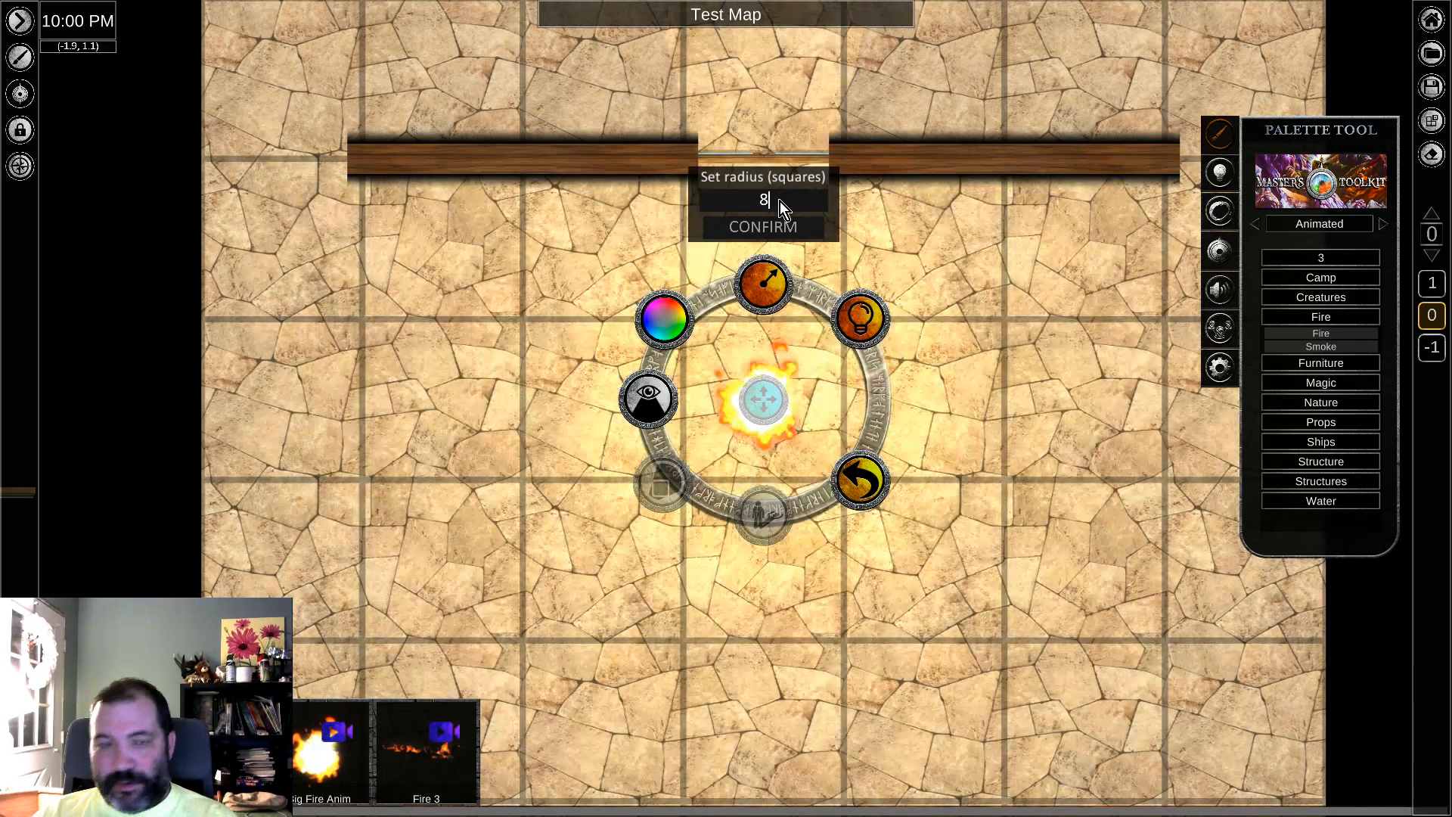
left_click(796, 227)
left_click(866, 484)
left_click(994, 435)
Step: Enable dynamic lighting for the map
middle_click_drag(997, 345, 995, 415)
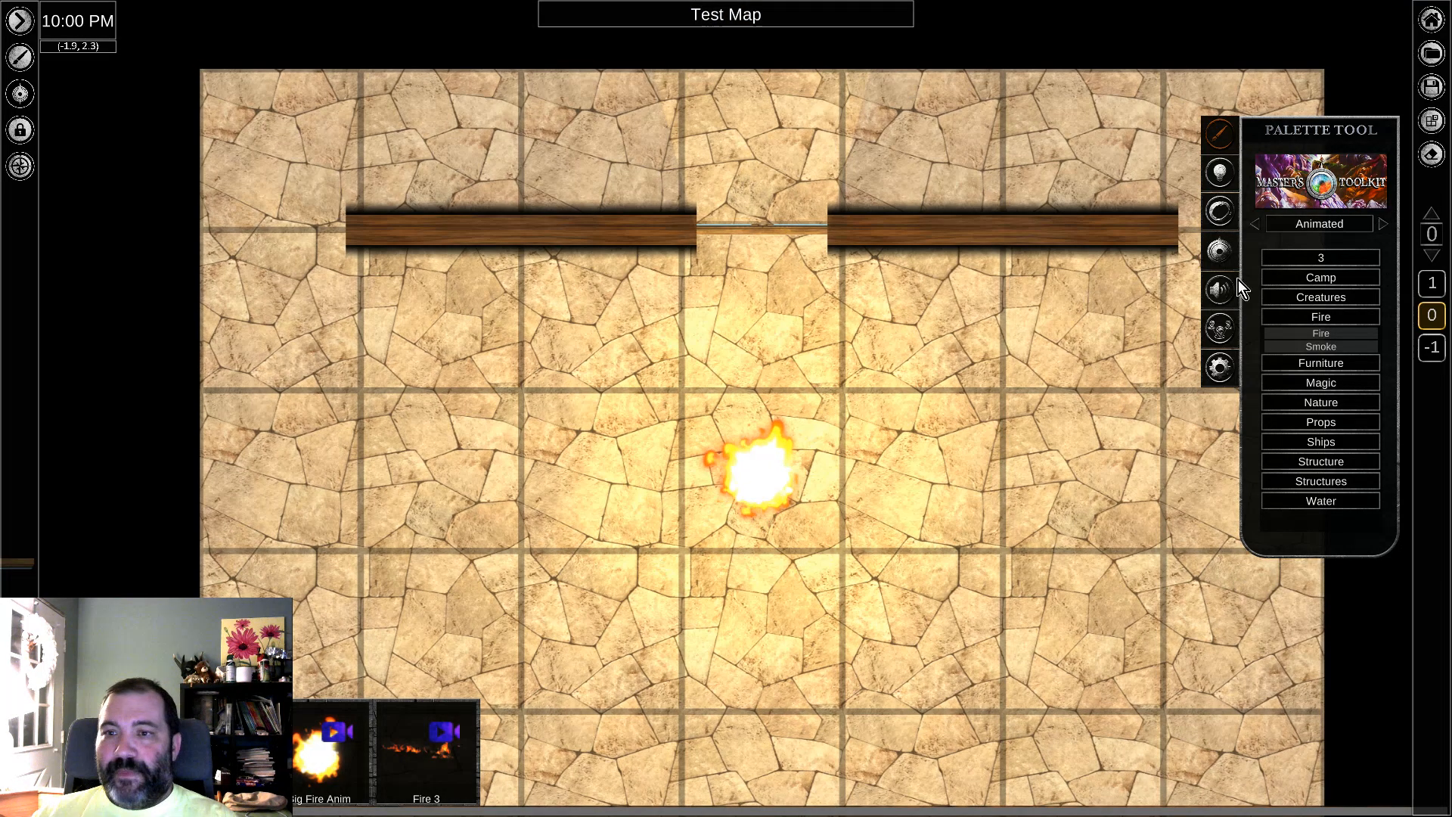
left_click(1222, 176)
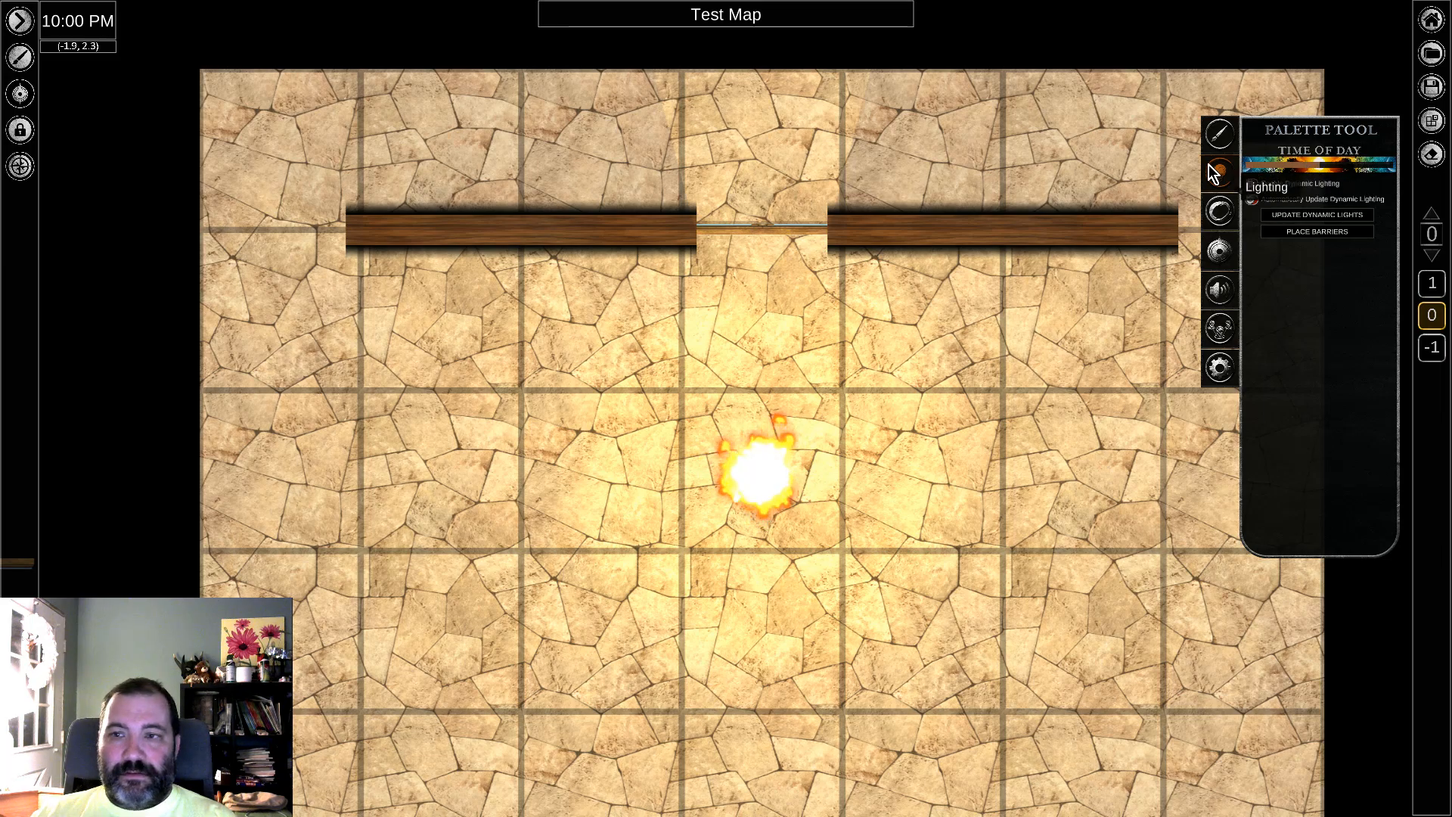
left_click(1252, 184)
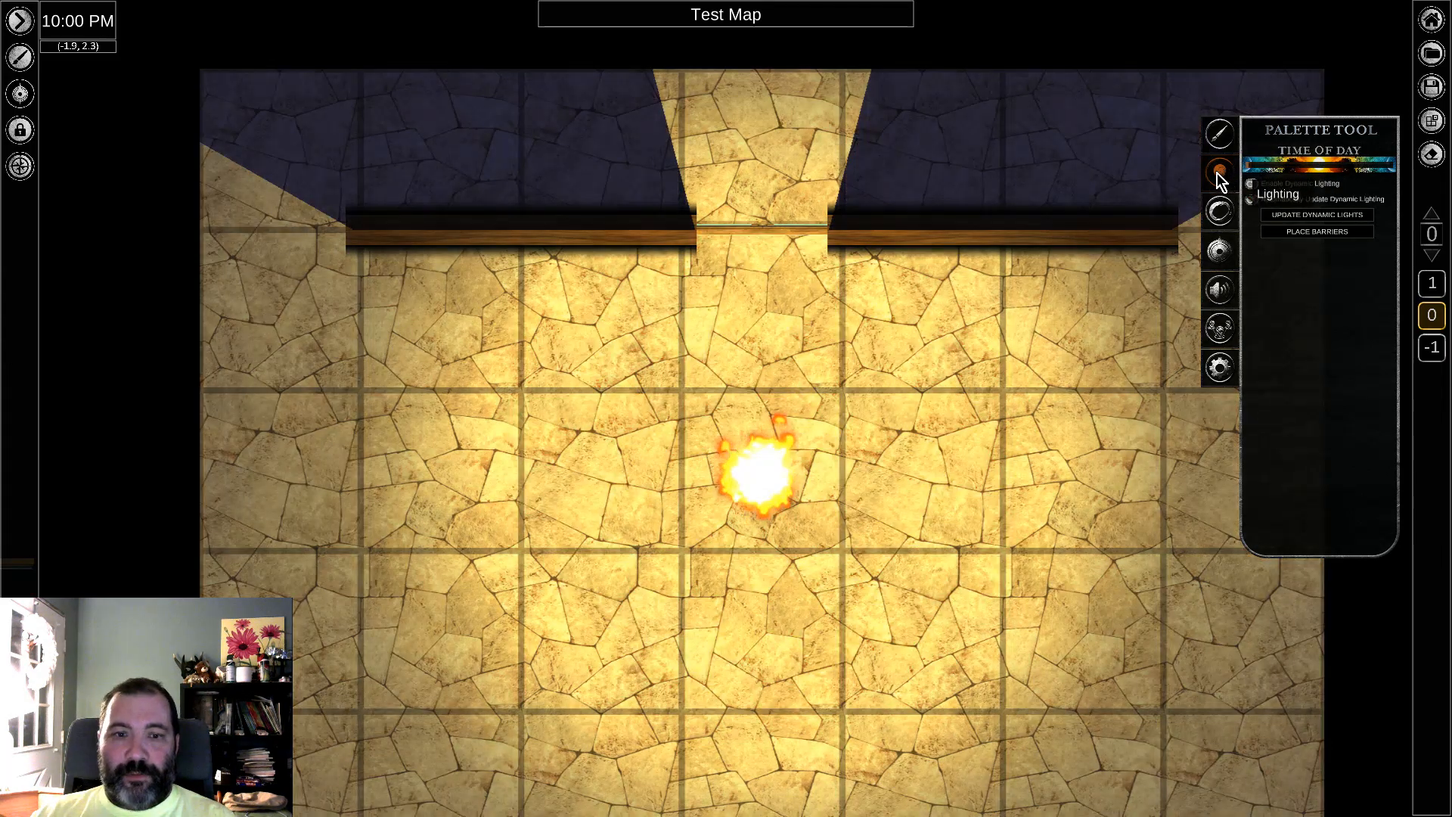
middle_click_drag(734, 383, 761, 435)
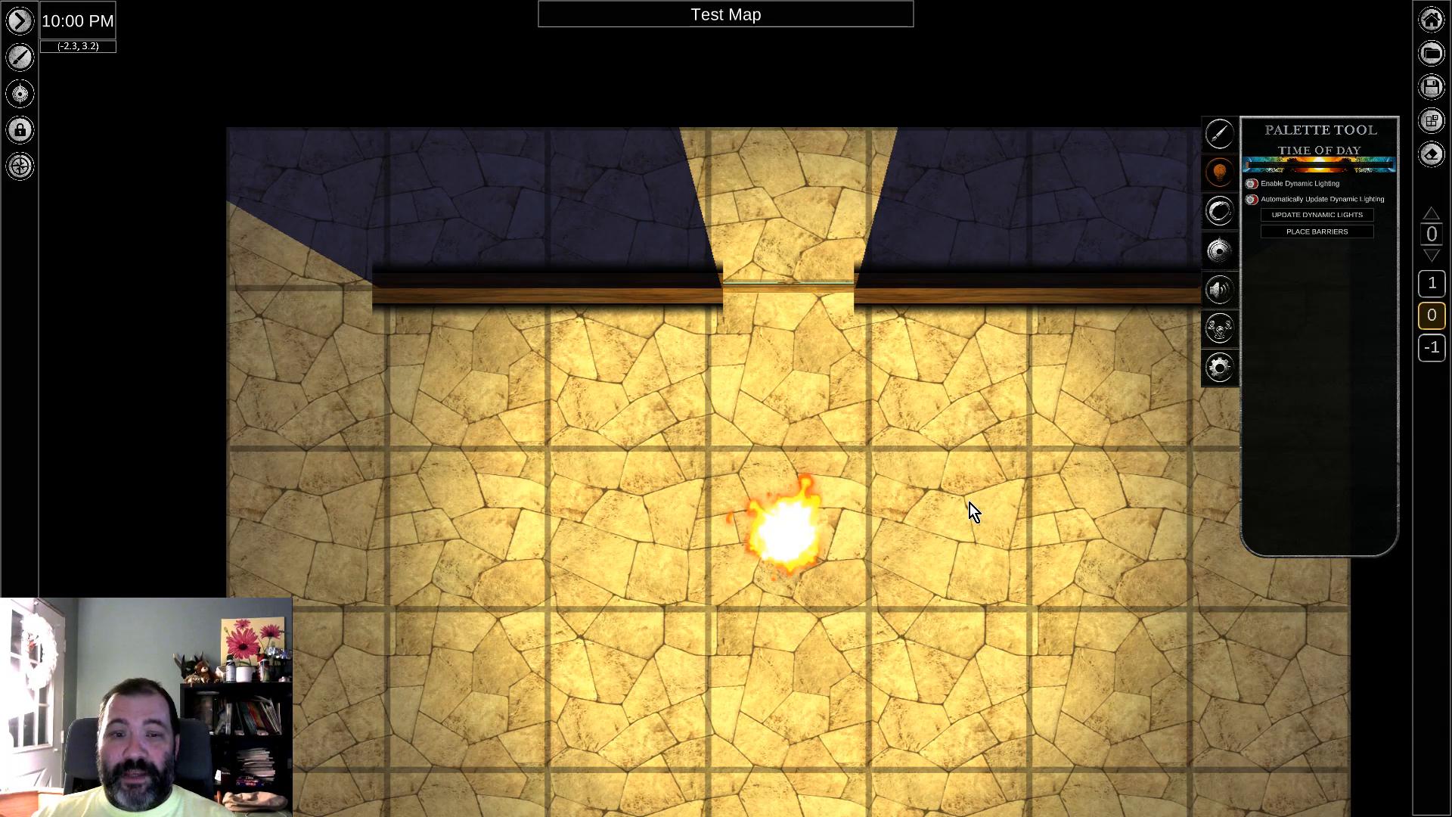
Step: Return to the asset palette and list the Wood walls among the Repeatables
middle_click_drag(972, 637, 963, 509)
scroll(1085, 395, "down", 2)
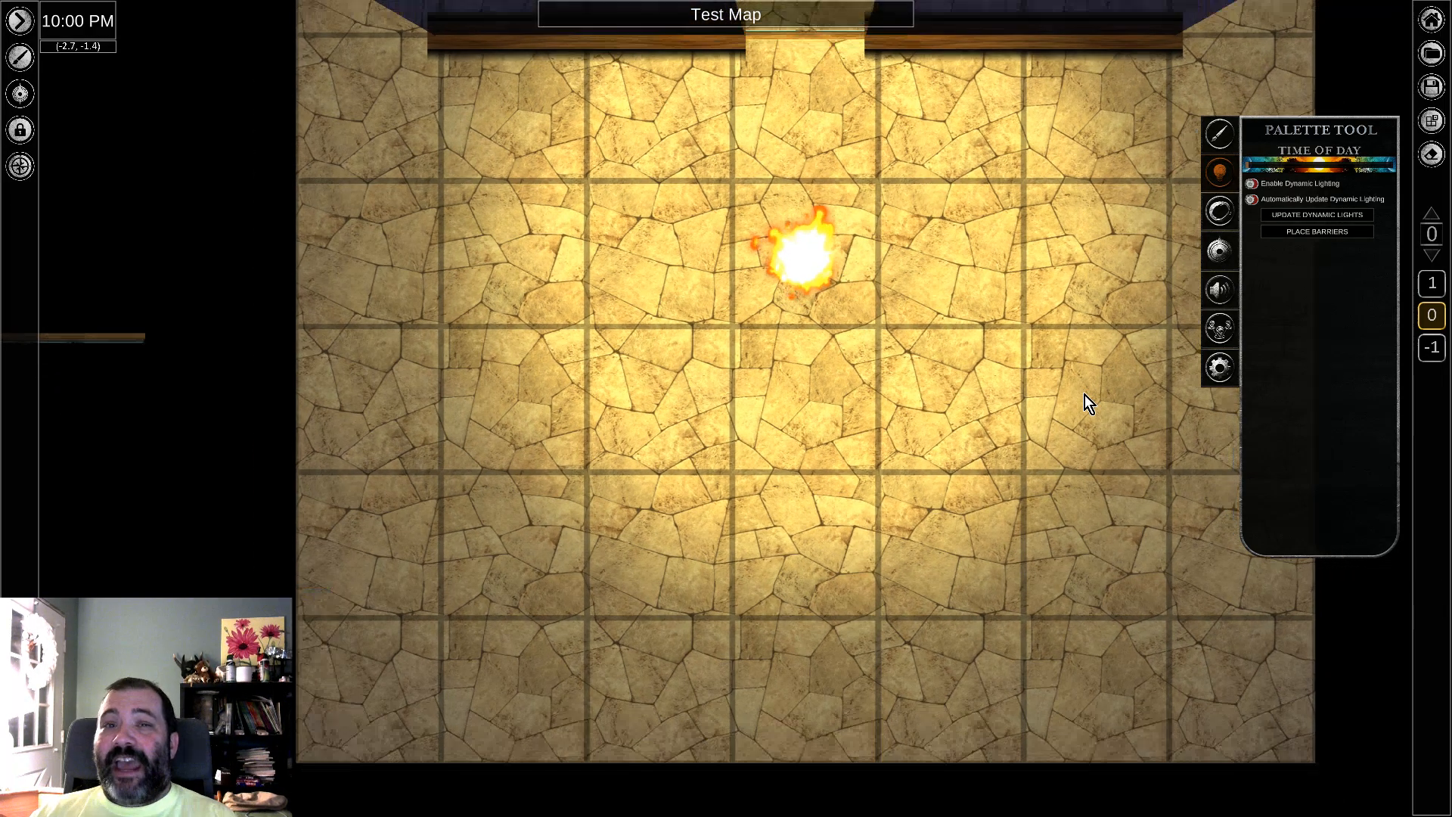
left_click(1220, 137)
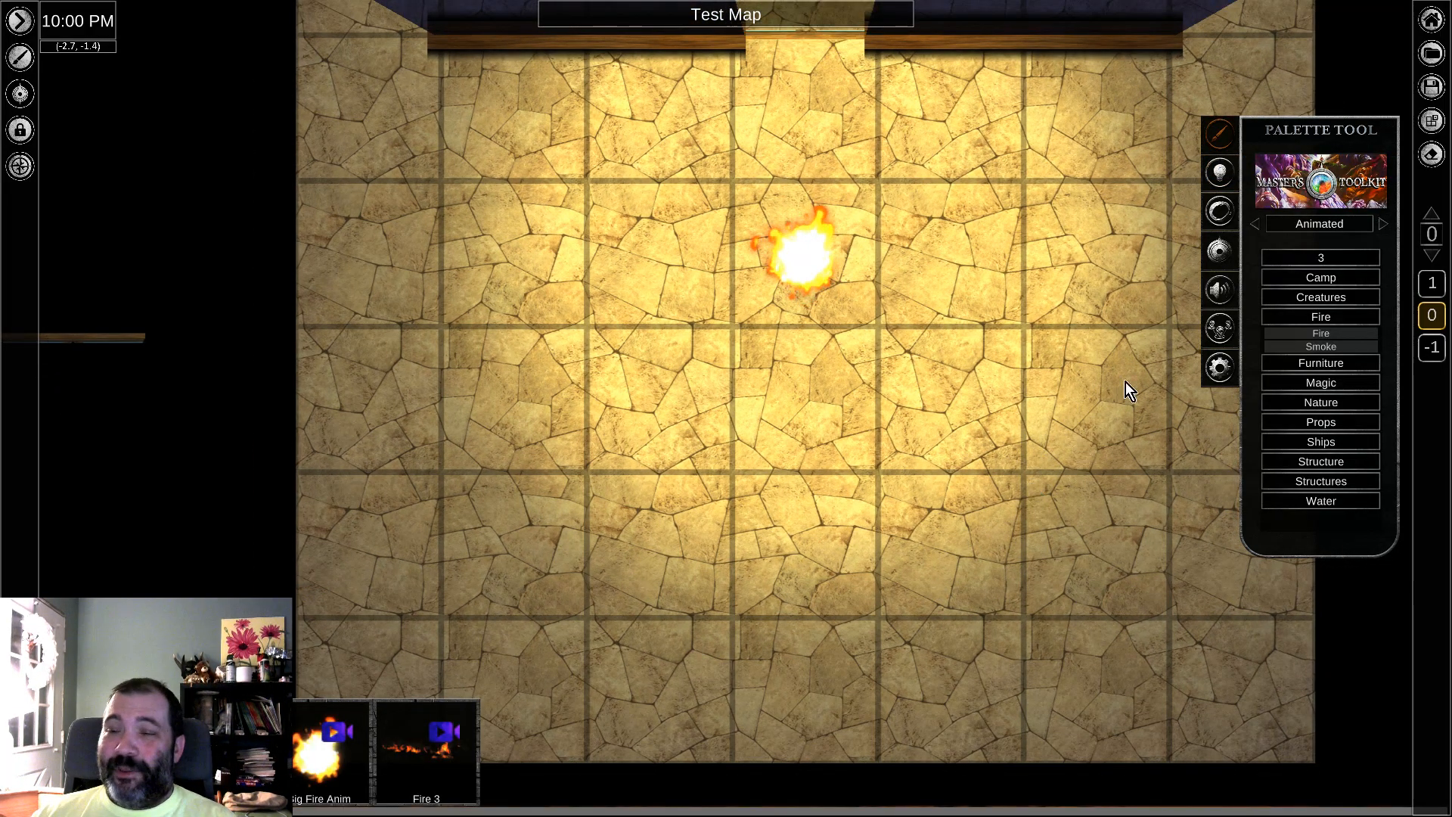
left_click(1309, 223)
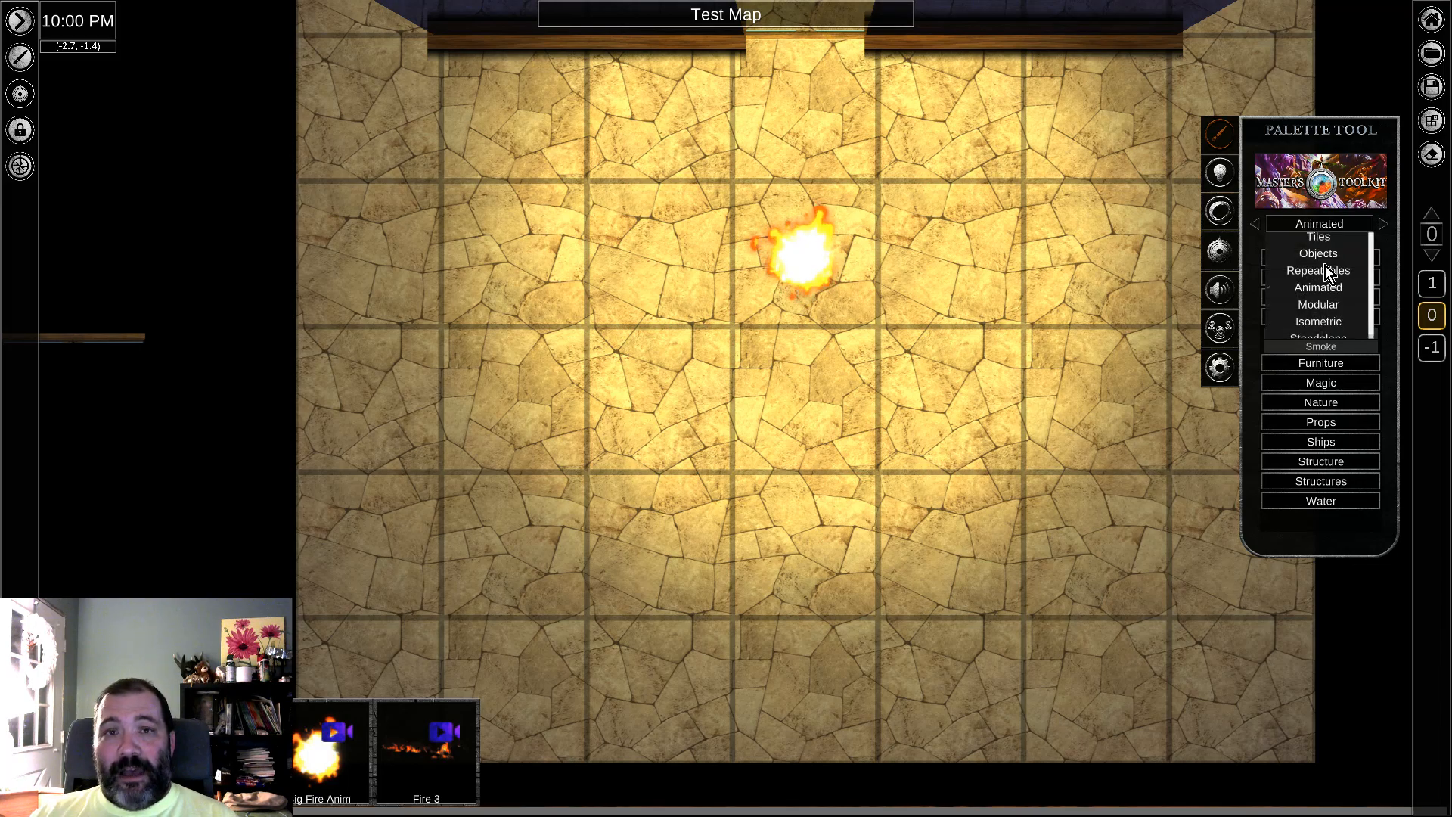
left_click(1324, 272)
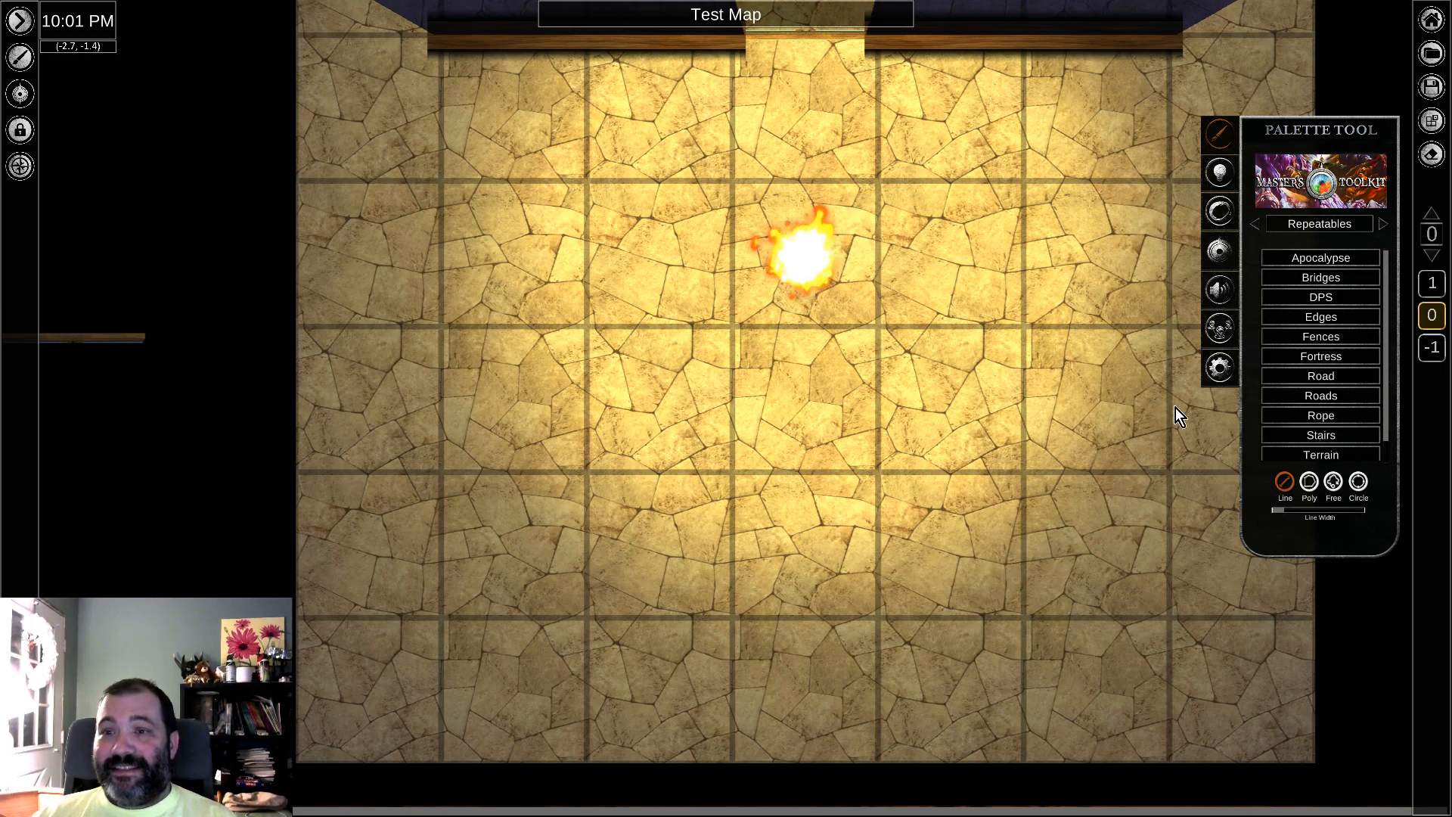
scroll(1351, 374, "down", 1)
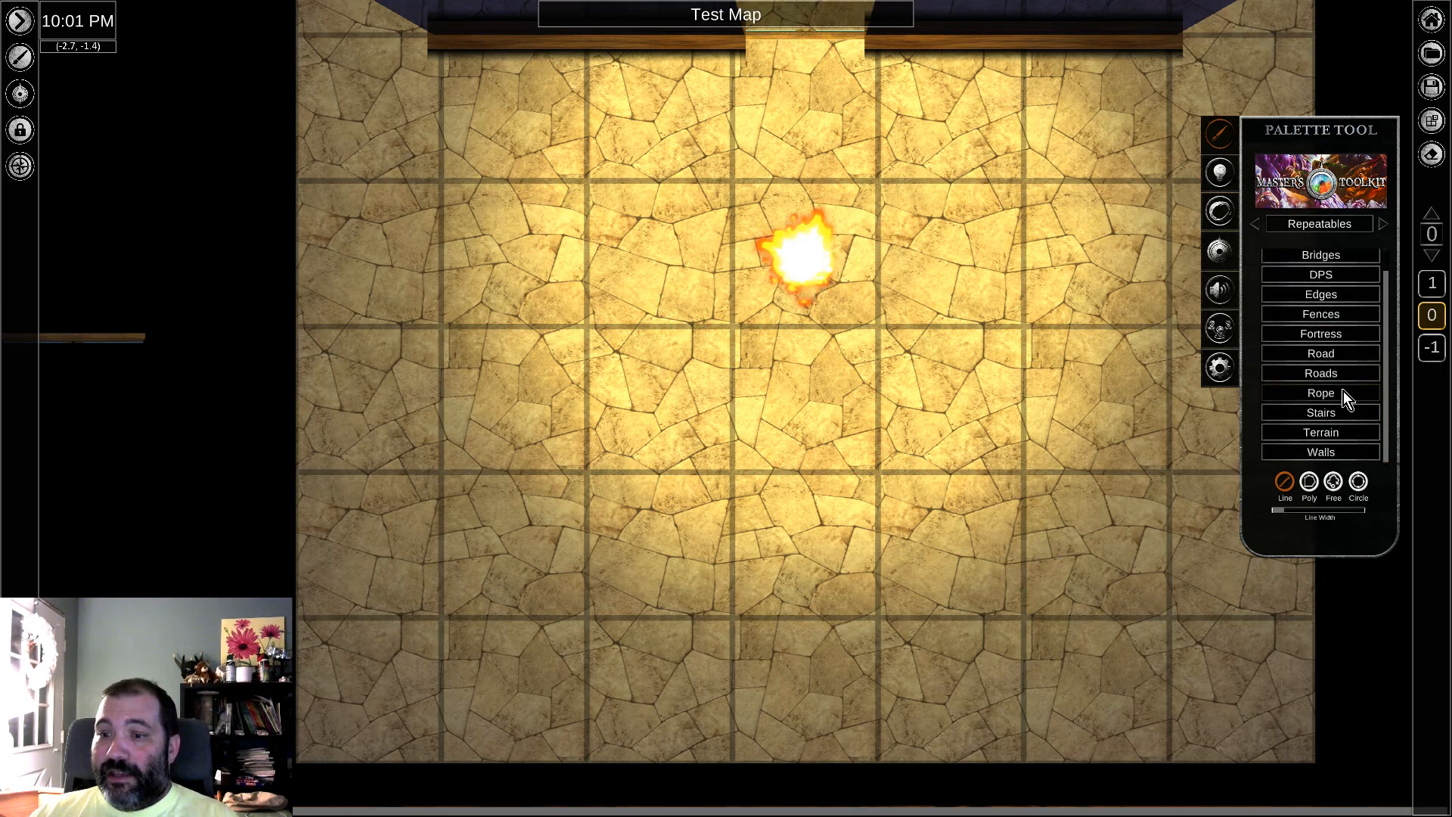
left_click(1326, 454)
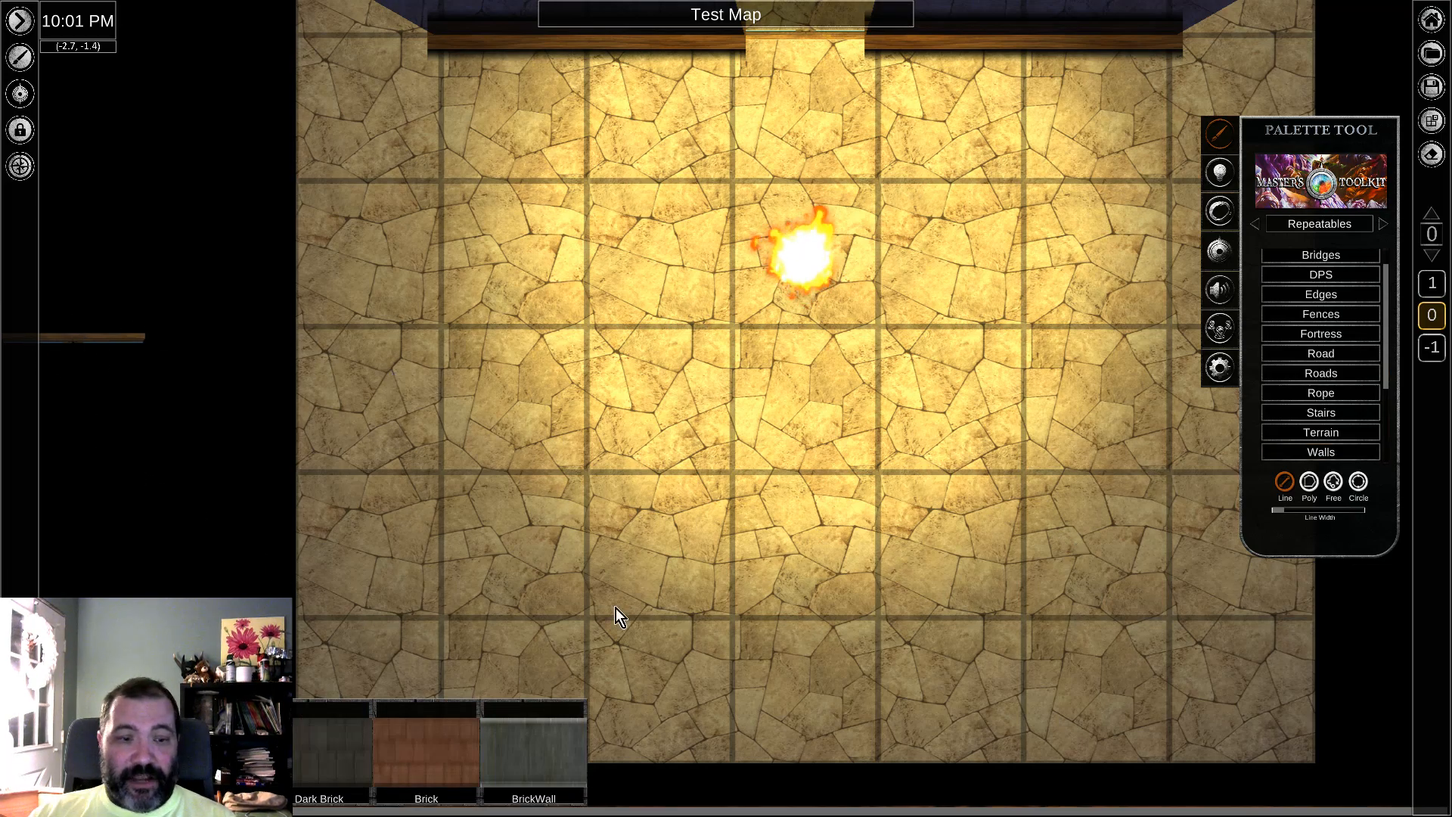
scroll(1342, 443, "down", 2)
scroll(1339, 437, "down", 3)
scroll(1338, 438, "down", 1)
left_click(1325, 457)
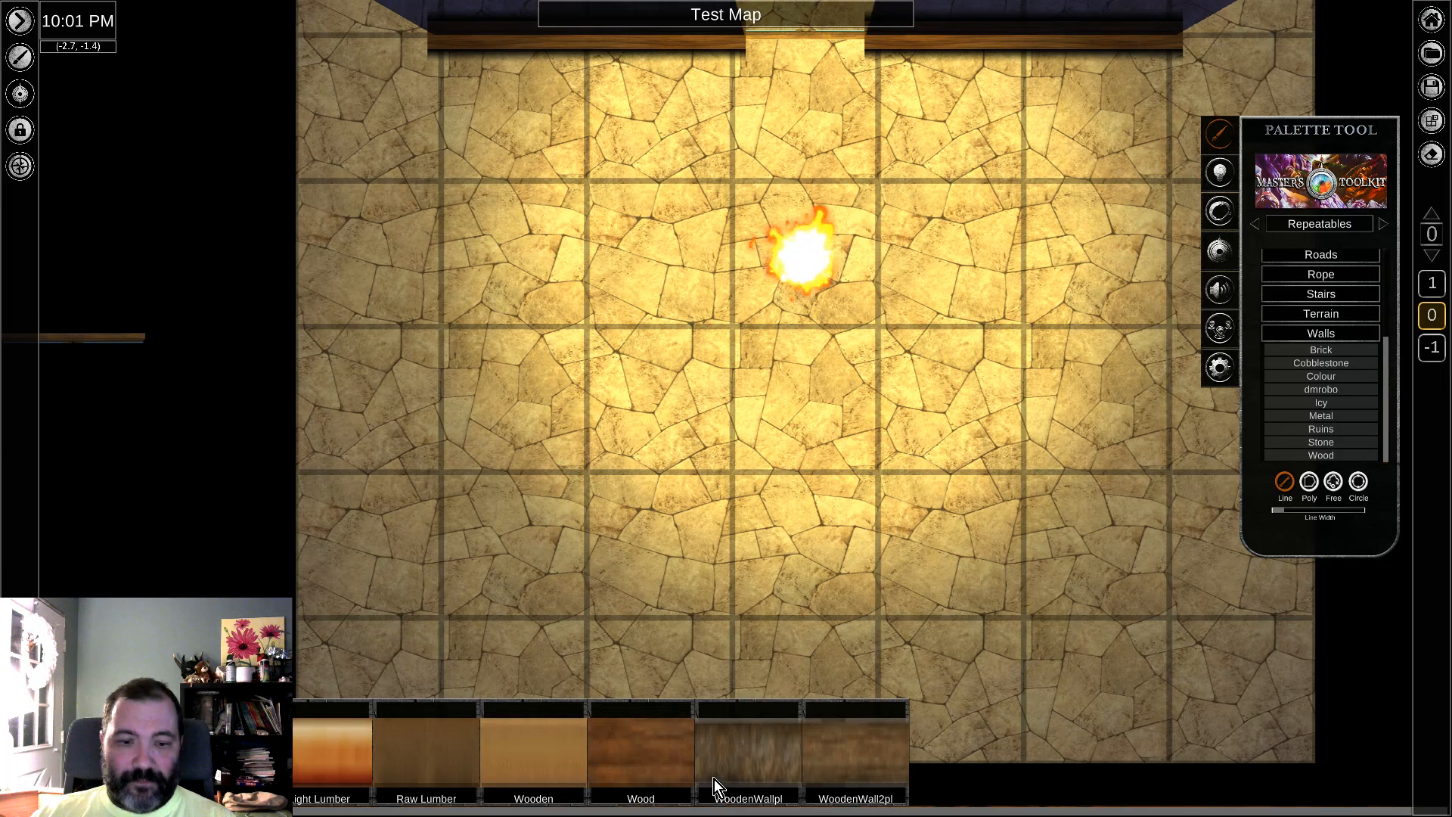
Step: Draw a straight horizontal Wood wall about five squares long across the lower part of the floor
left_click(628, 770)
middle_click_drag(821, 528, 812, 388)
left_click_drag(439, 482, 1132, 480)
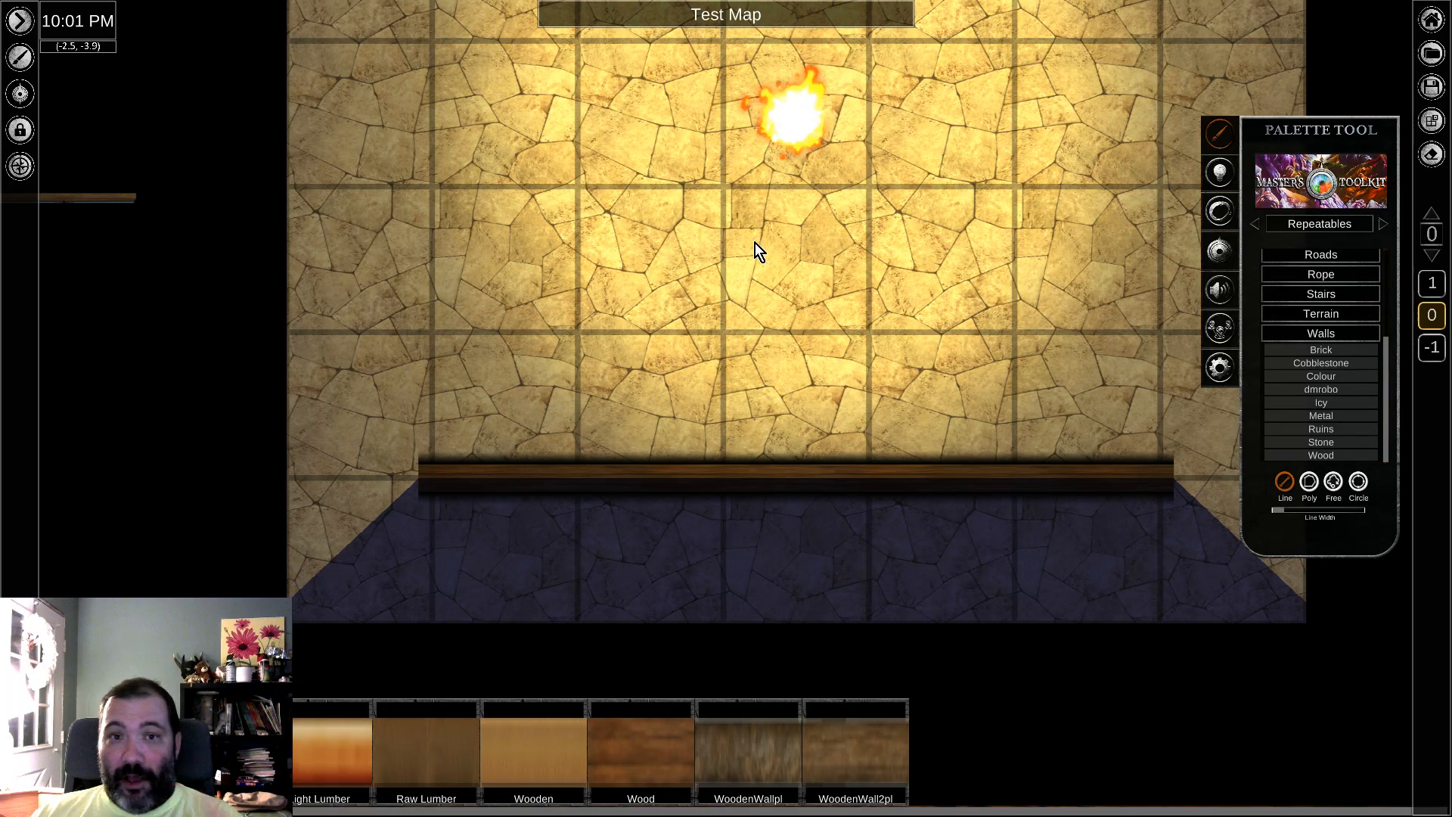
Step: Move the spare window from outside the map onto the floor just above the lower wall
middle_click_drag(679, 294, 696, 347)
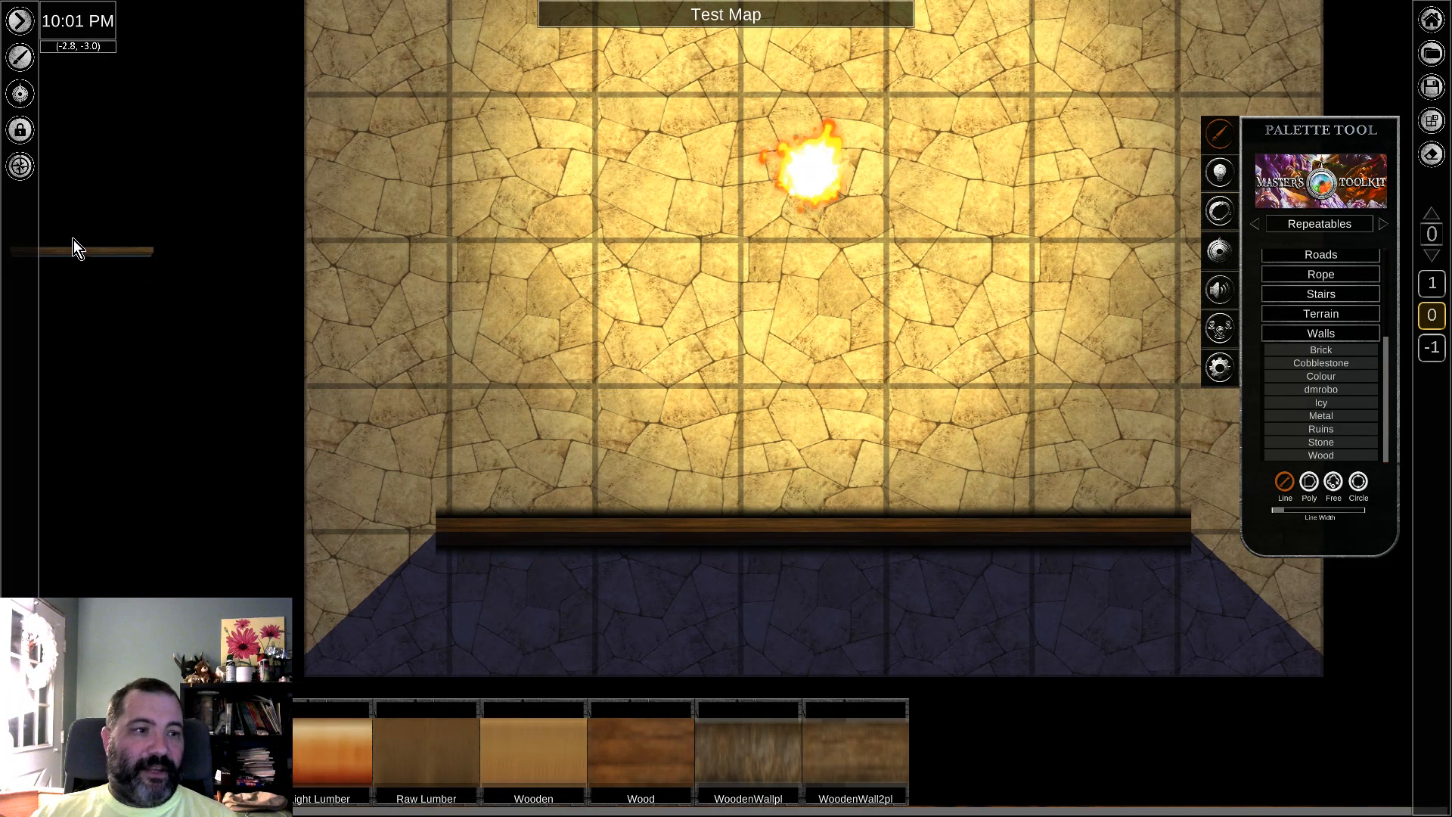
left_click(88, 256)
left_click_drag(84, 254, 824, 458)
left_click(991, 378)
Step: Bring the spare window to the top of its layer order
left_click(818, 451)
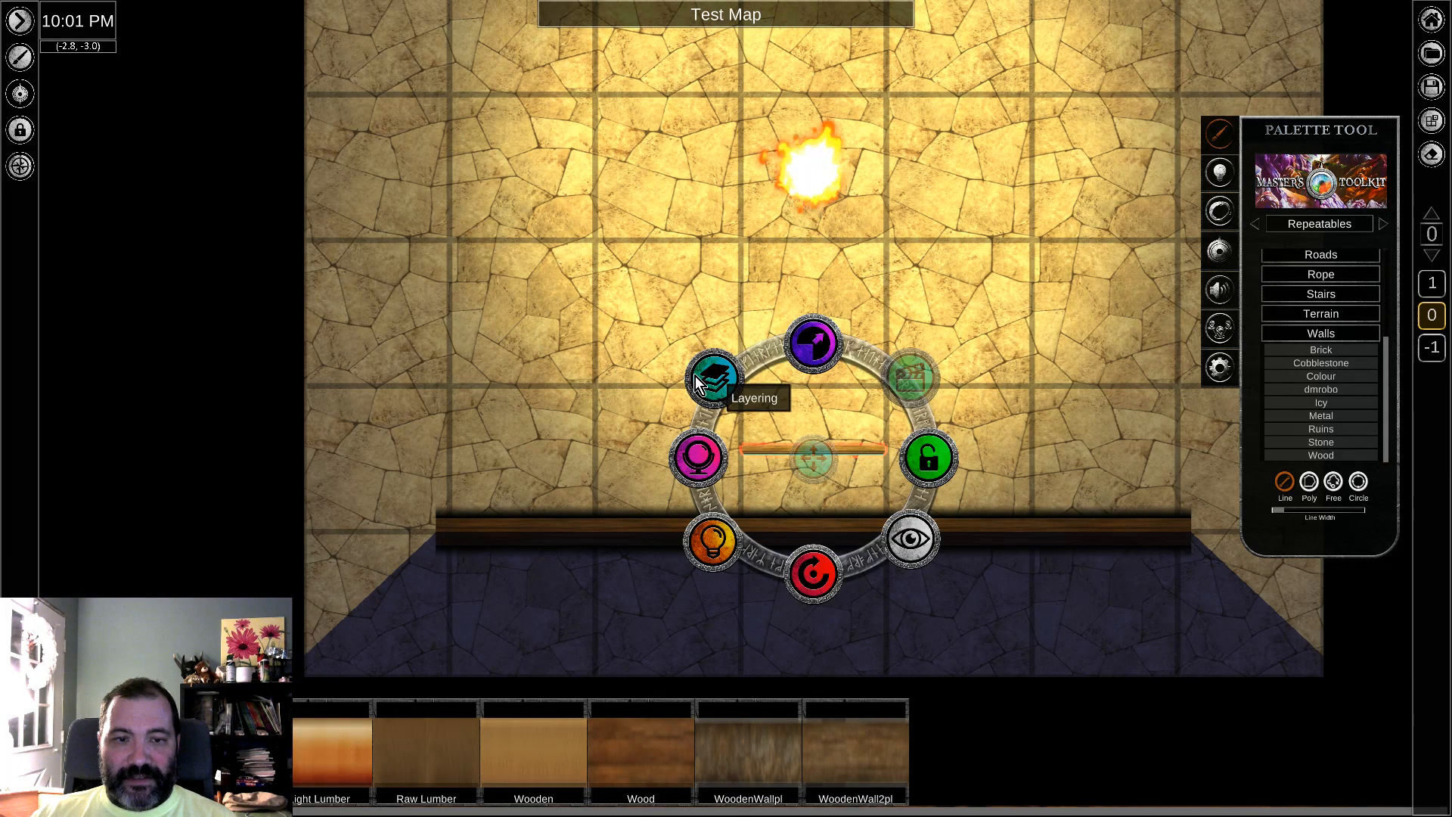
left_click(694, 375)
left_click(720, 361)
Step: Move the spare window down onto the lower wooden wall
left_click(829, 452)
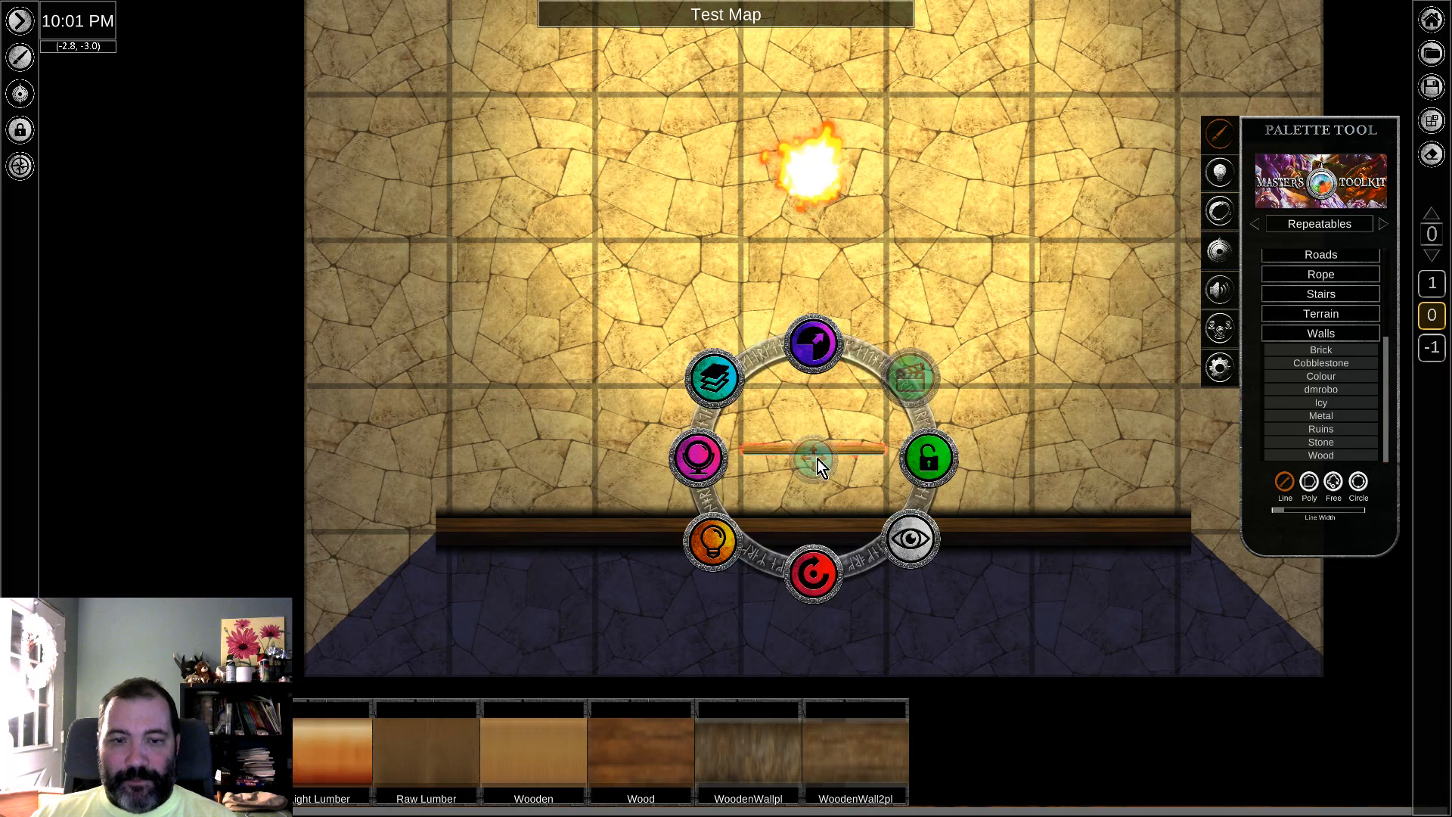
scroll(832, 425, "up", 5)
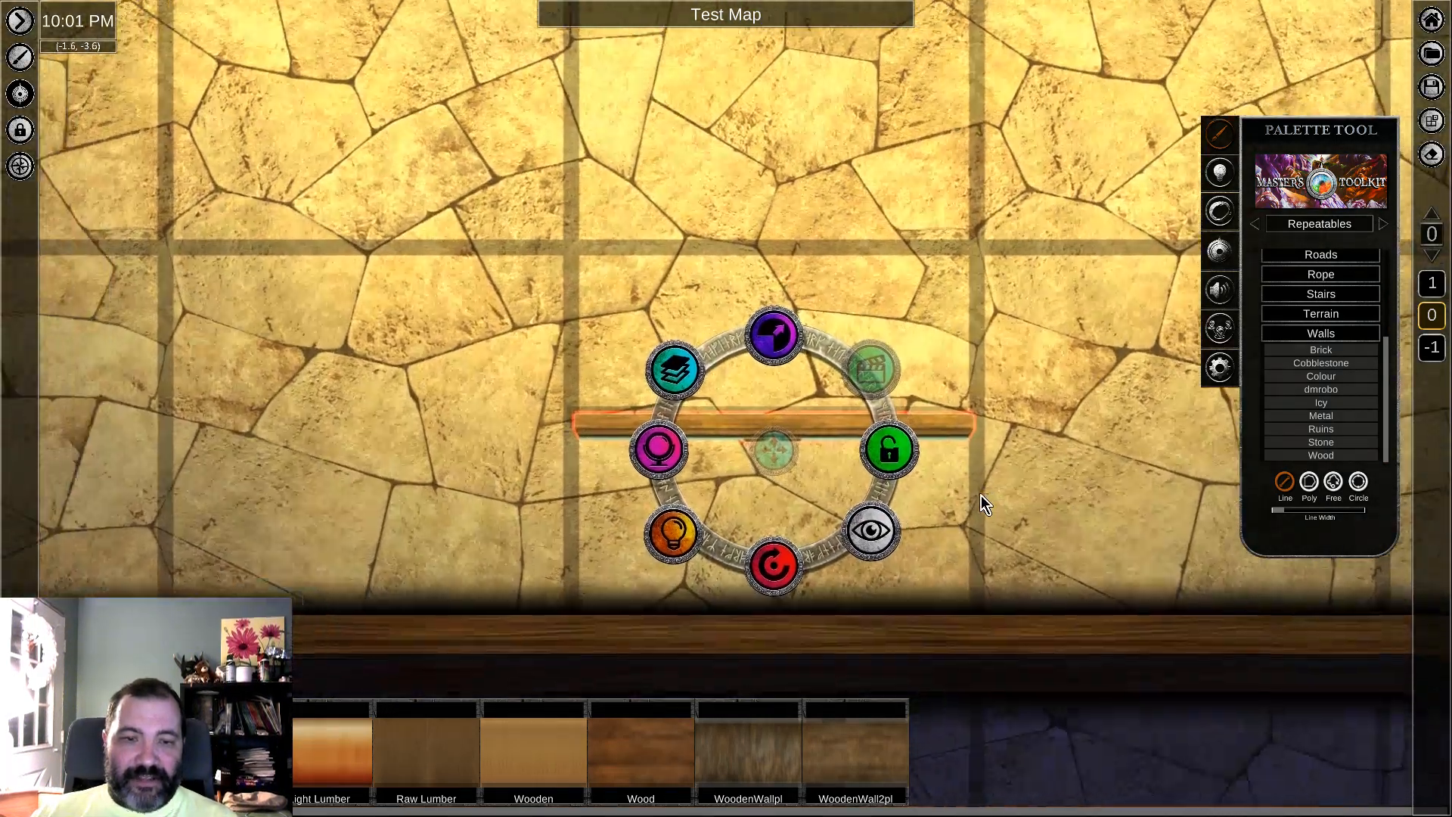
middle_click_drag(982, 496, 1009, 494)
left_click_drag(801, 445, 797, 422)
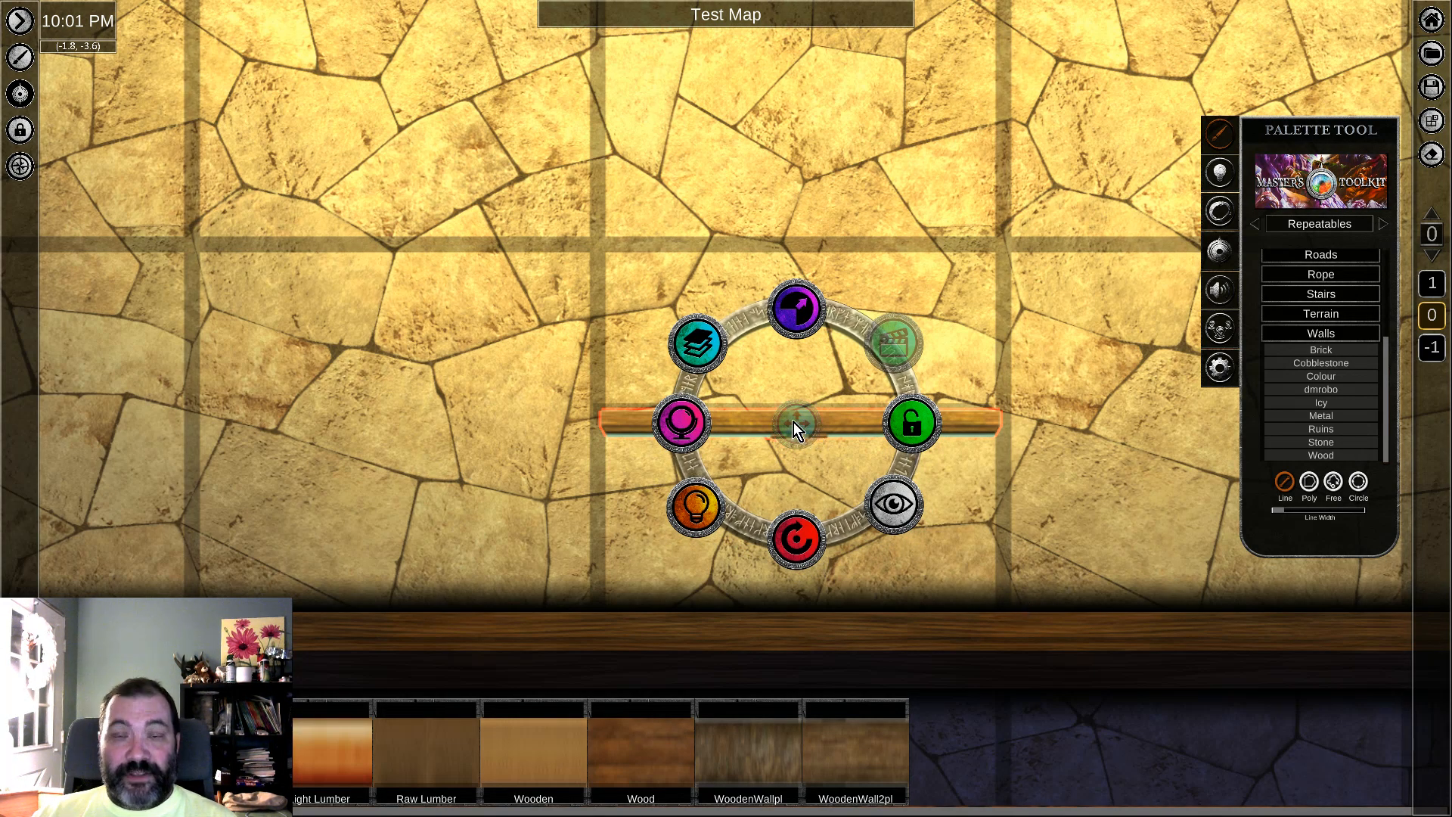
left_click_drag(793, 422, 794, 637)
right_click_drag(1073, 522, 1001, 252)
middle_click_drag(956, 543, 981, 585)
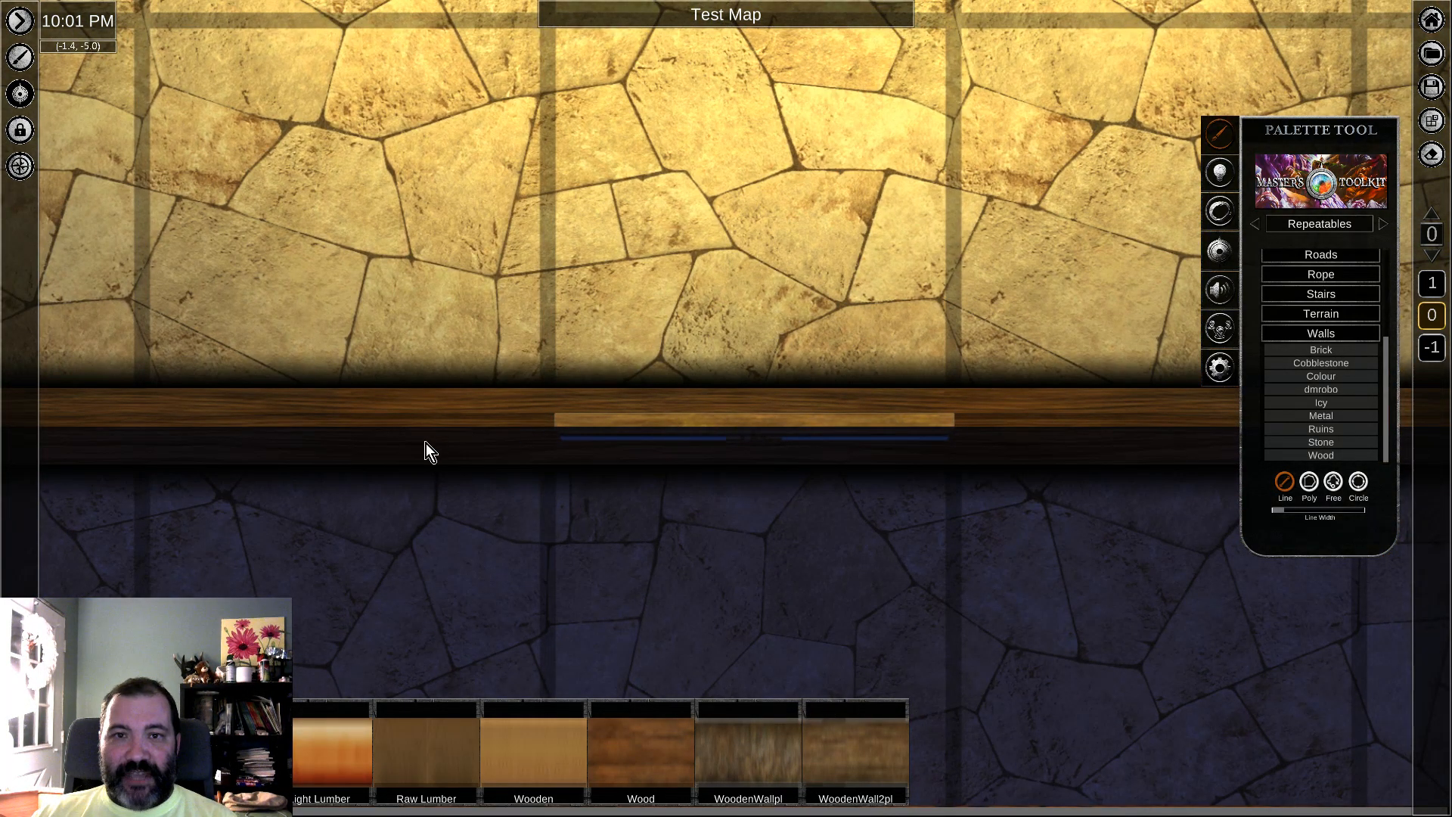
Step: Turn off shadow casting for the long lower wall so that it no longer blocks light
middle_click_drag(805, 188, 842, 256)
scroll(835, 265, "down", 3)
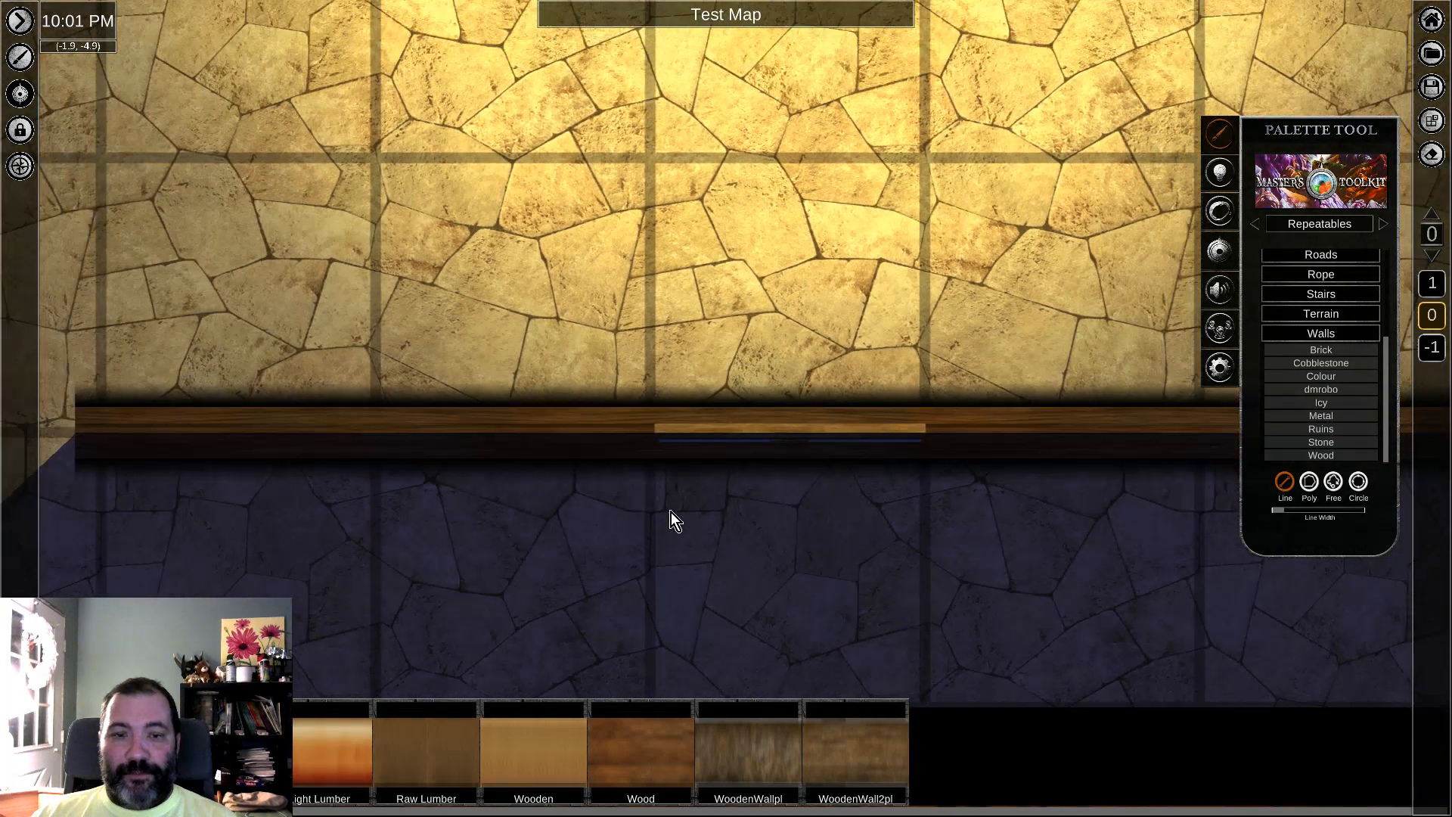
left_click(463, 442)
left_click(685, 517)
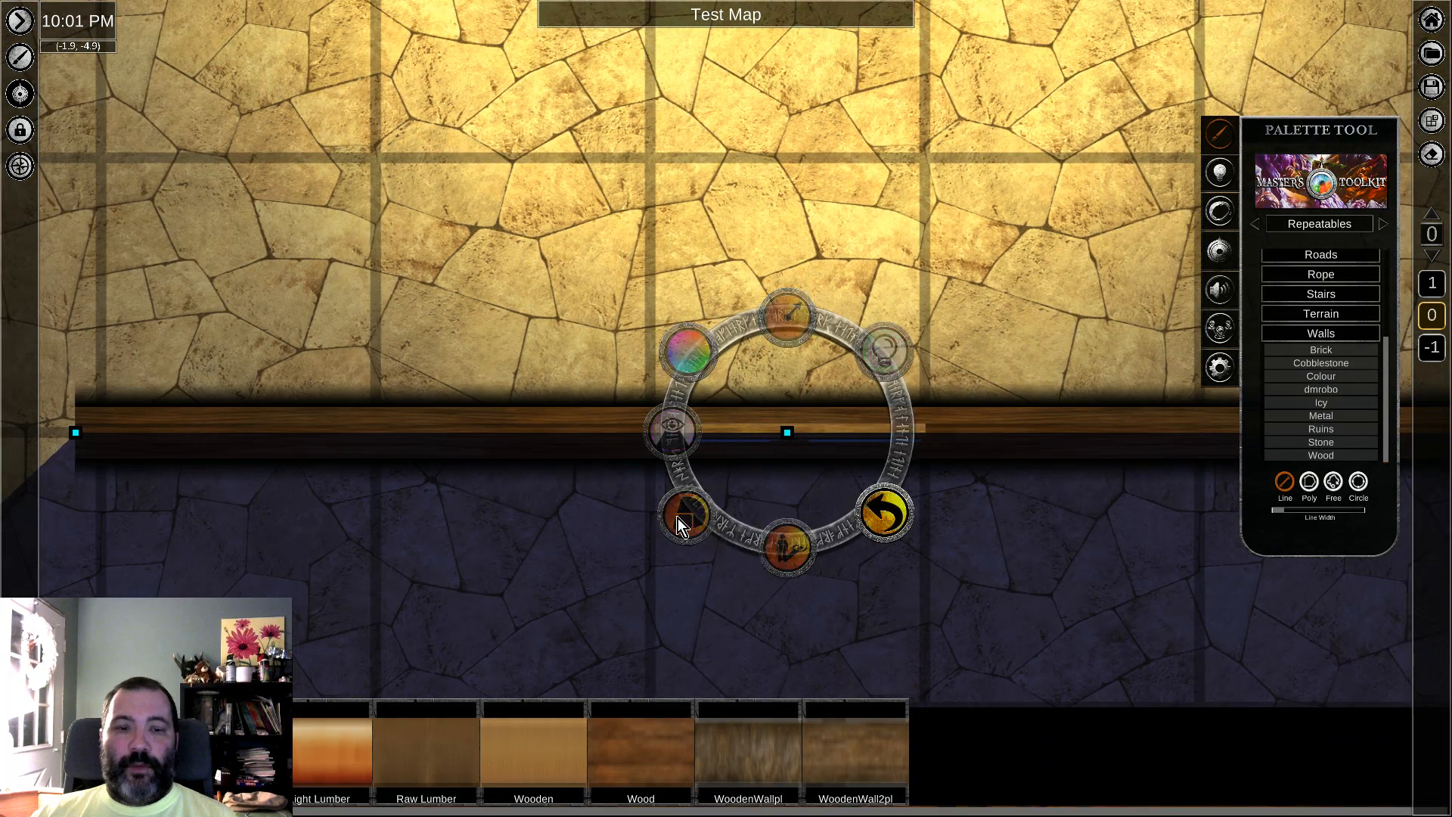
left_click(688, 518)
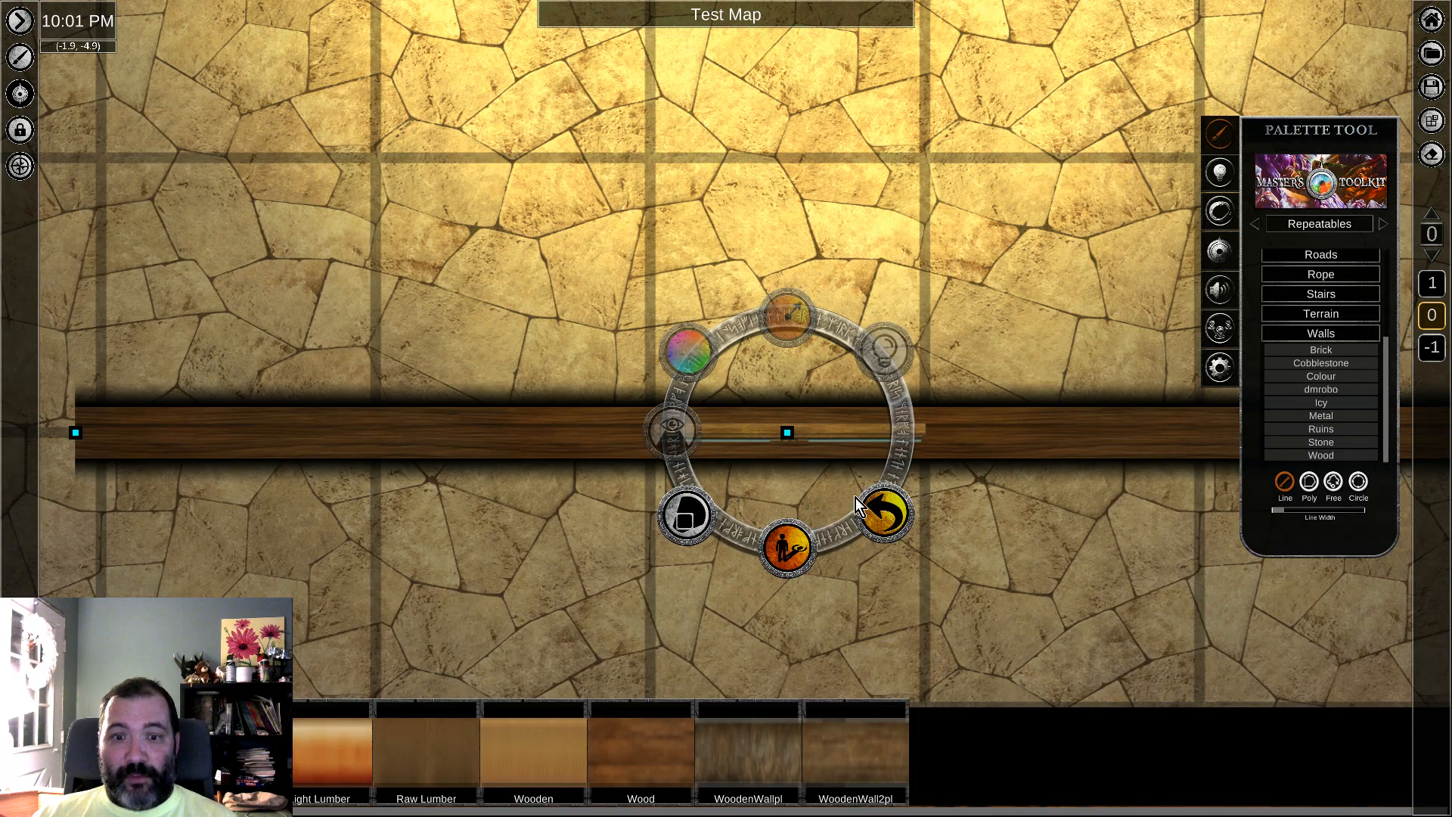
left_click(882, 522)
left_click(903, 431)
middle_click_drag(1060, 329, 1044, 354)
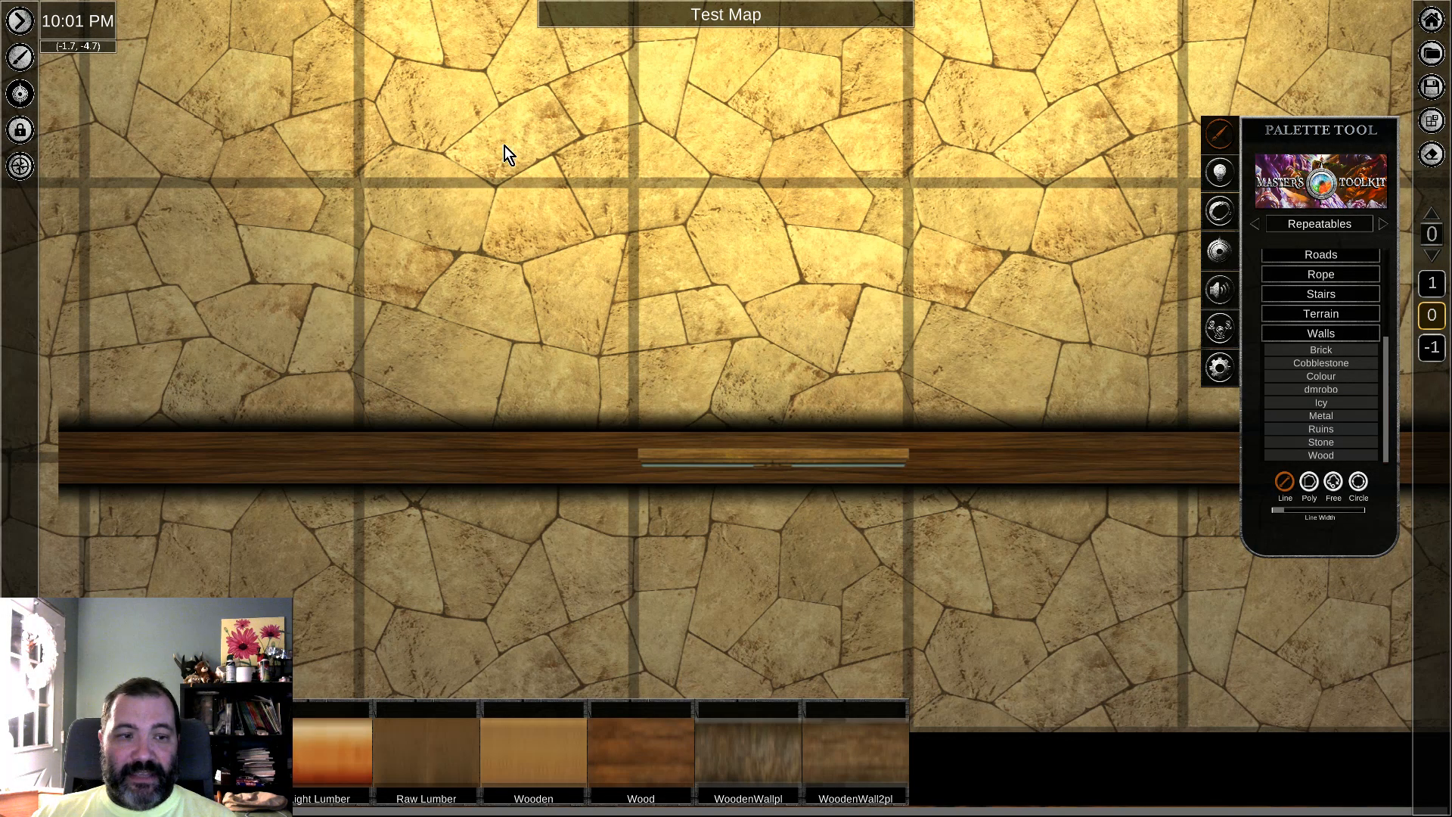
Step: Draw two Wood wall segments over the lower wall, one on each side of the window, leaving a gap at the window
middle_click_drag(1035, 693, 1018, 603)
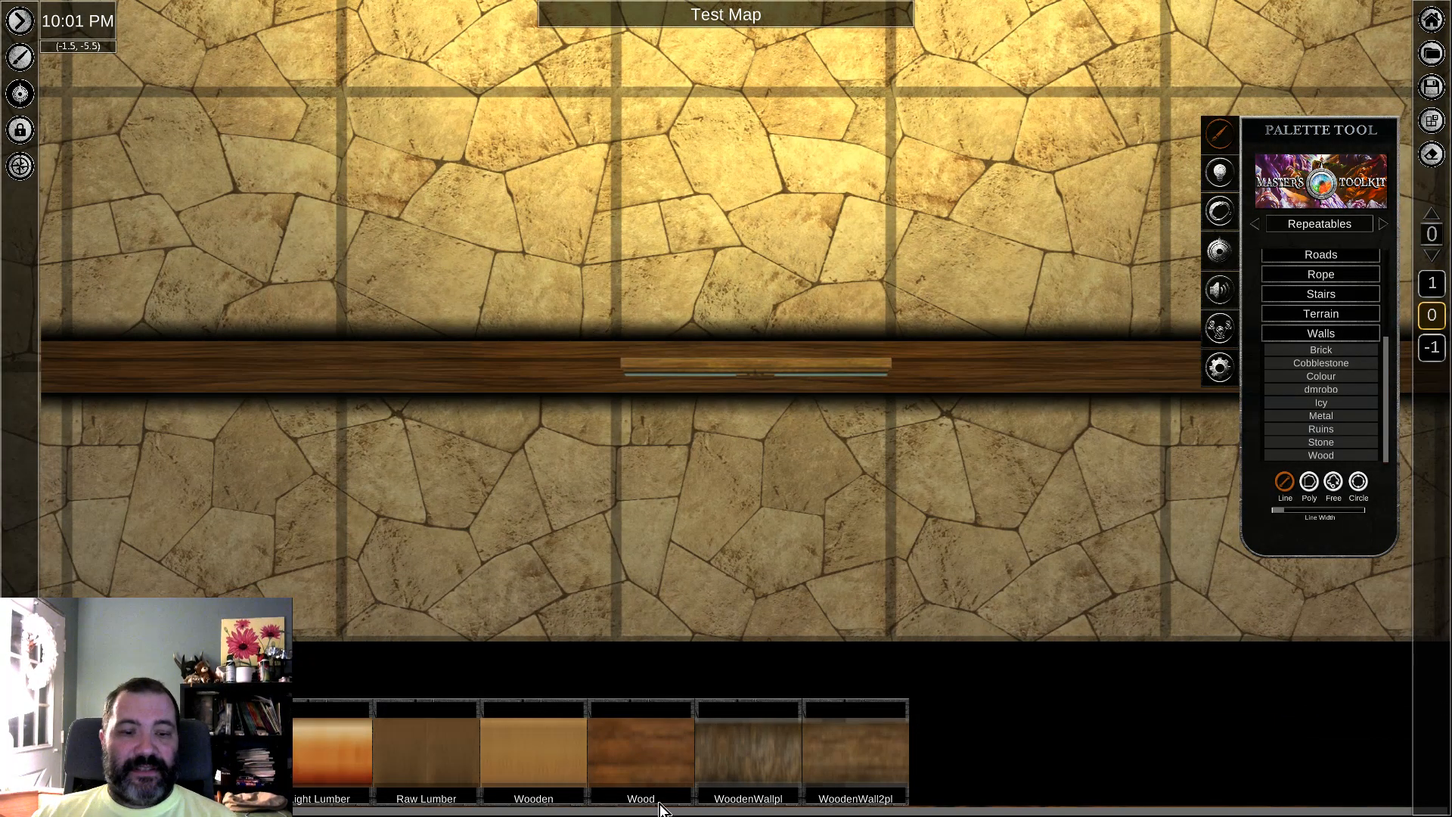
left_click(636, 754)
middle_click_drag(333, 387, 405, 398)
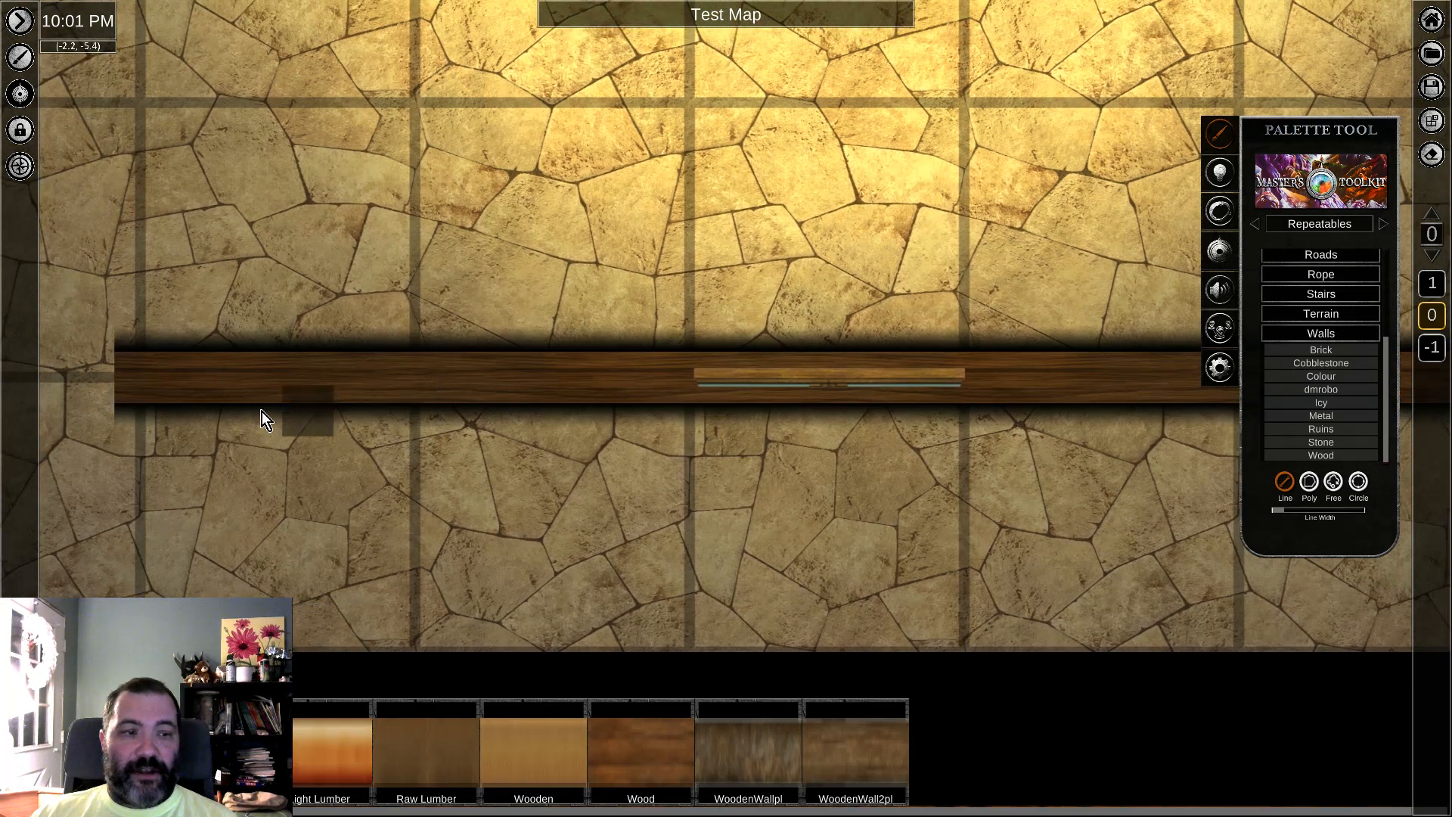
left_click_drag(167, 392, 660, 391)
middle_click_drag(1002, 383, 625, 397)
mouse_move(625, 397)
left_mouse_down()
mouse_move(789, 384)
mouse_move(1093, 410)
left_mouse_up()
middle_click_drag(475, 548, 556, 548)
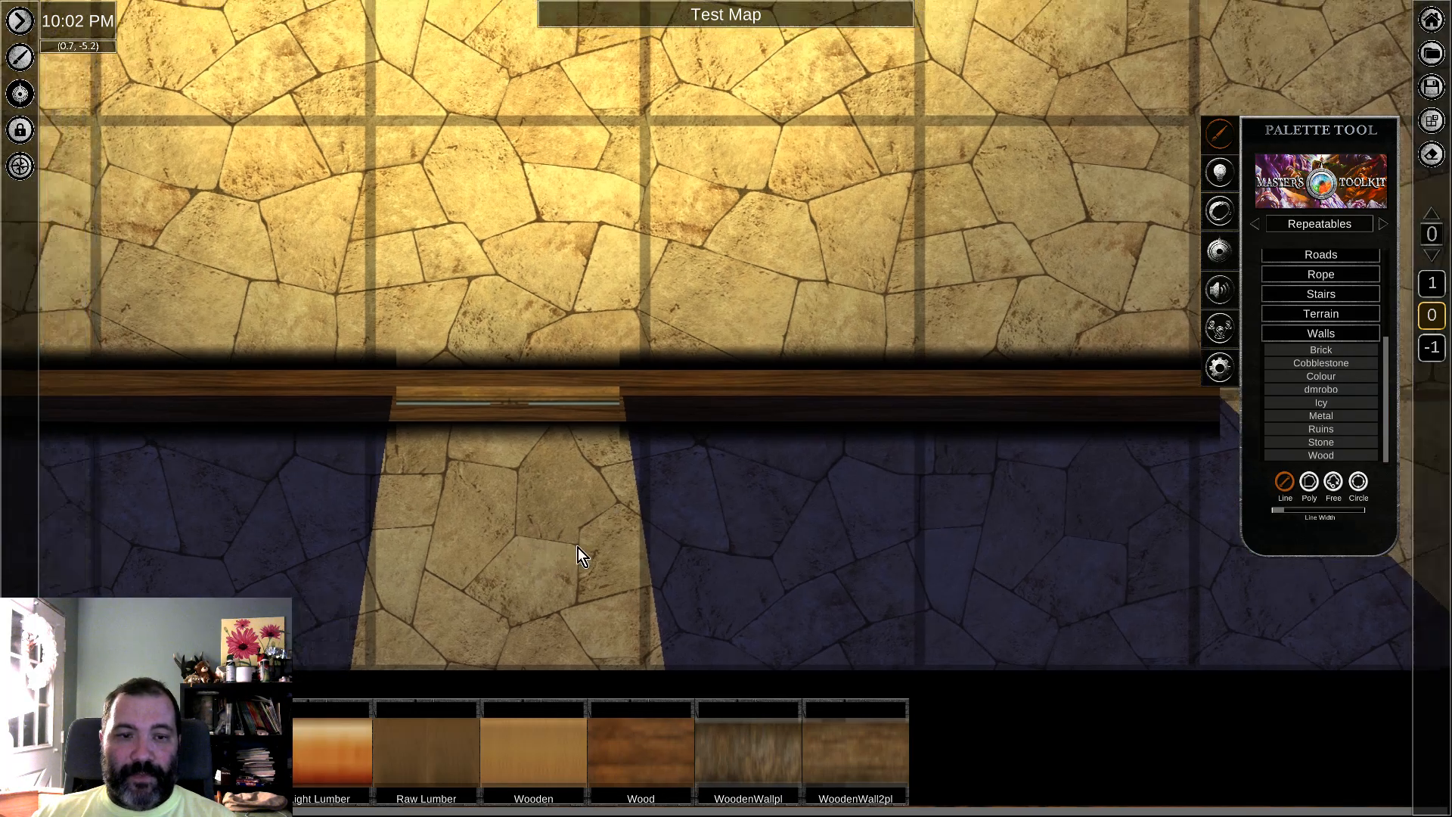
Step: Toggle the drop shadow for the wall segments beside the window in the lower wooden wall
middle_click_drag(658, 343, 982, 379)
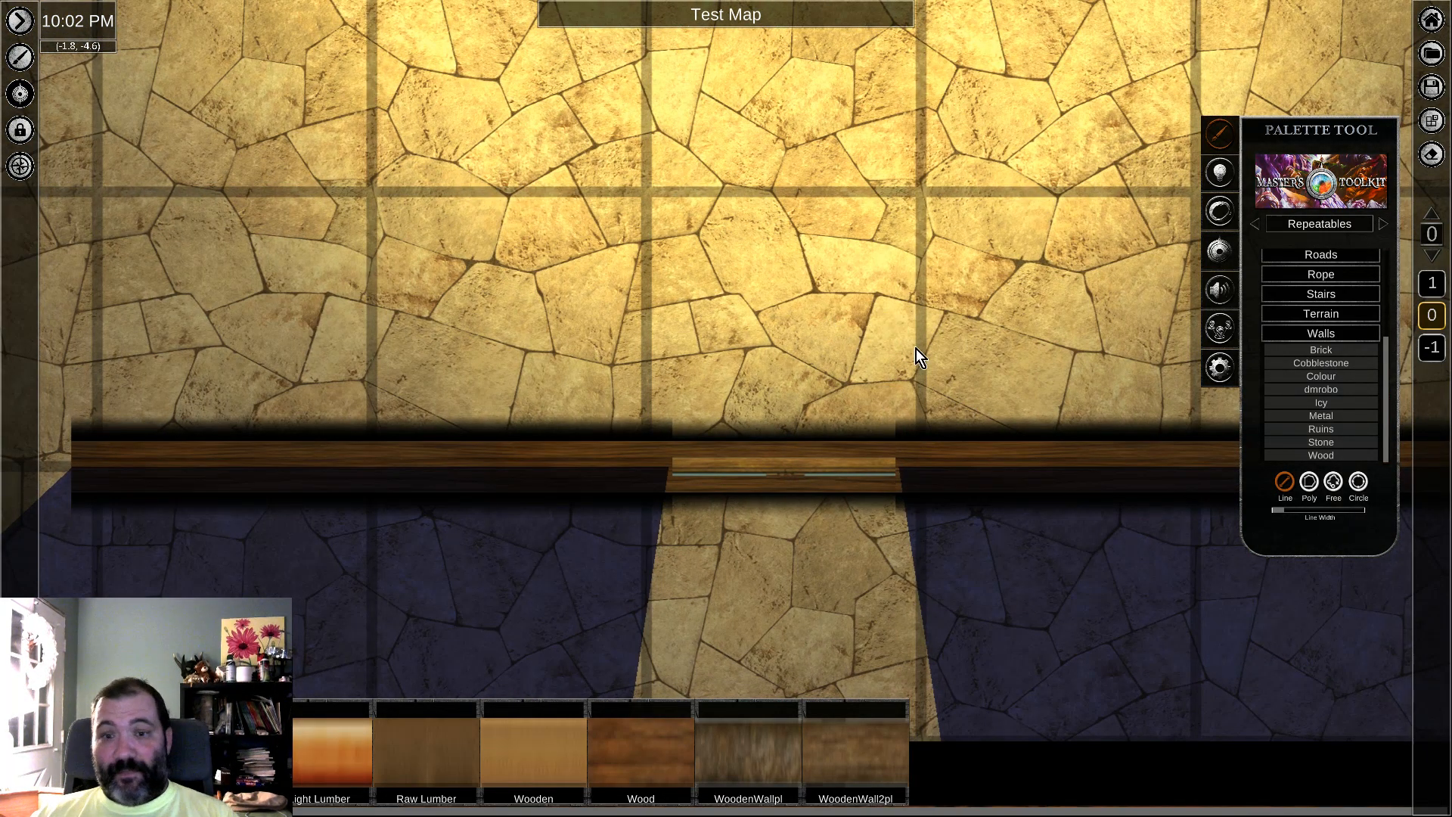
scroll(901, 374, "down", 5)
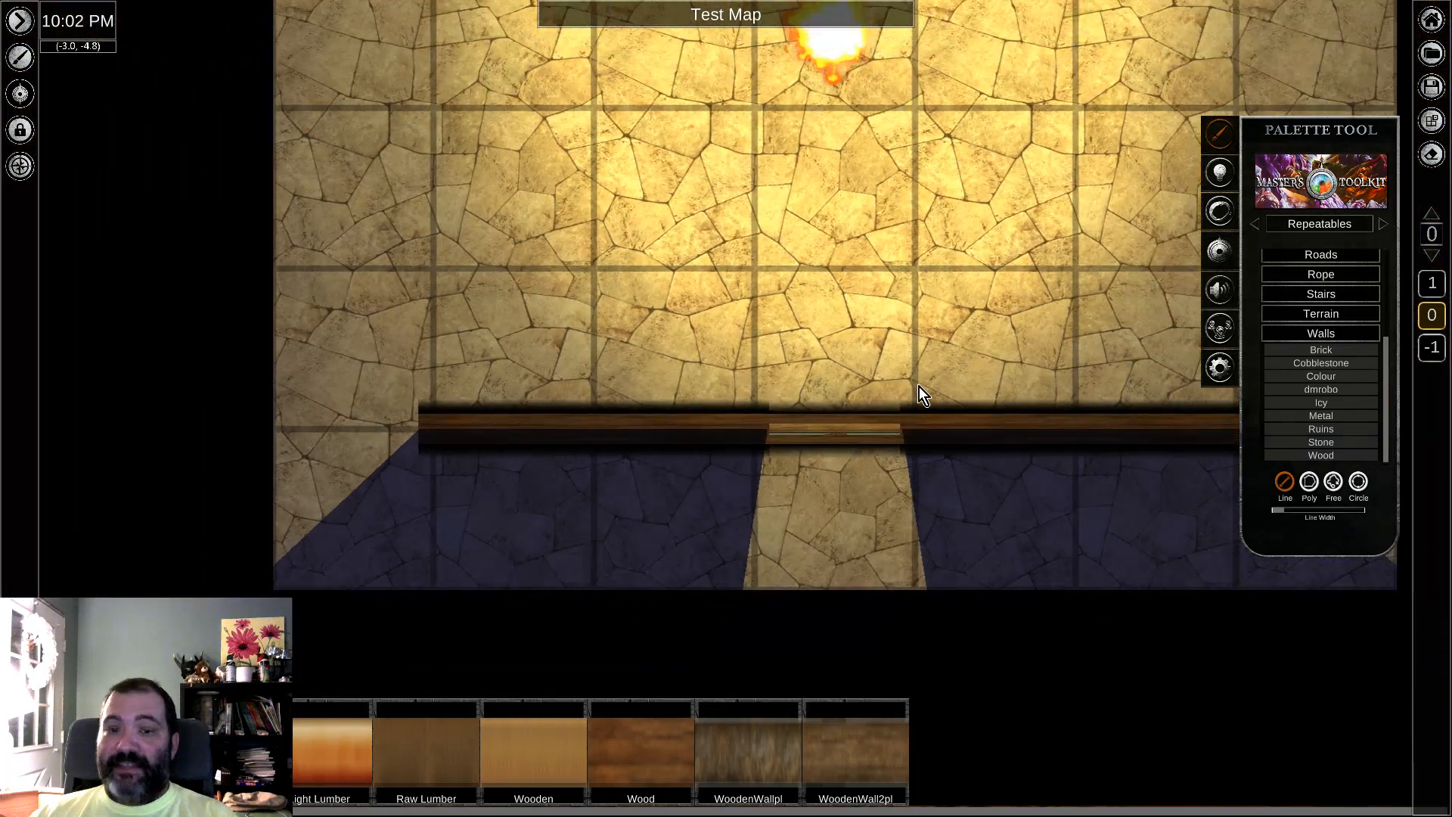
scroll(924, 388, "down", 3)
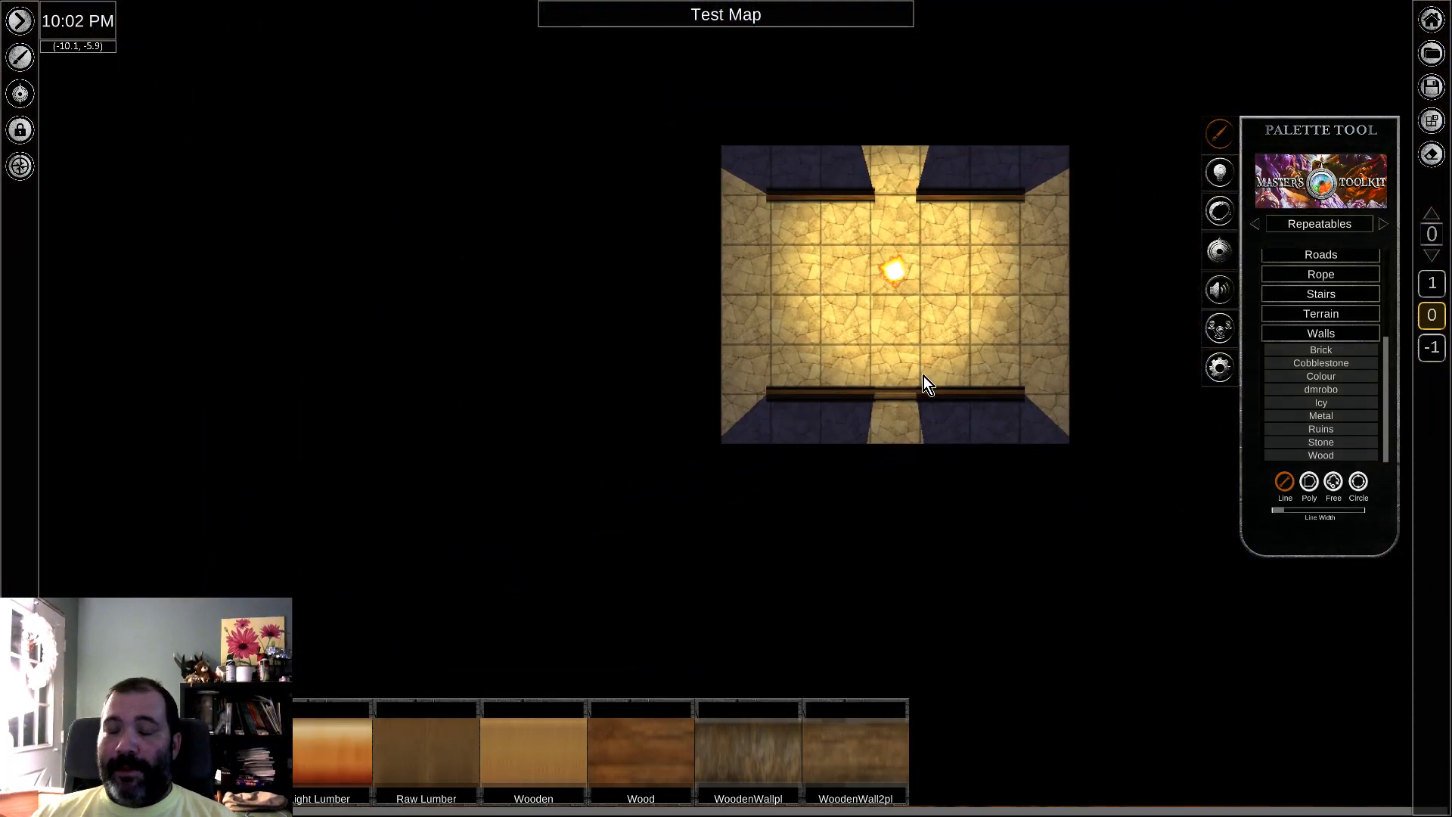
scroll(923, 376, "up", 1)
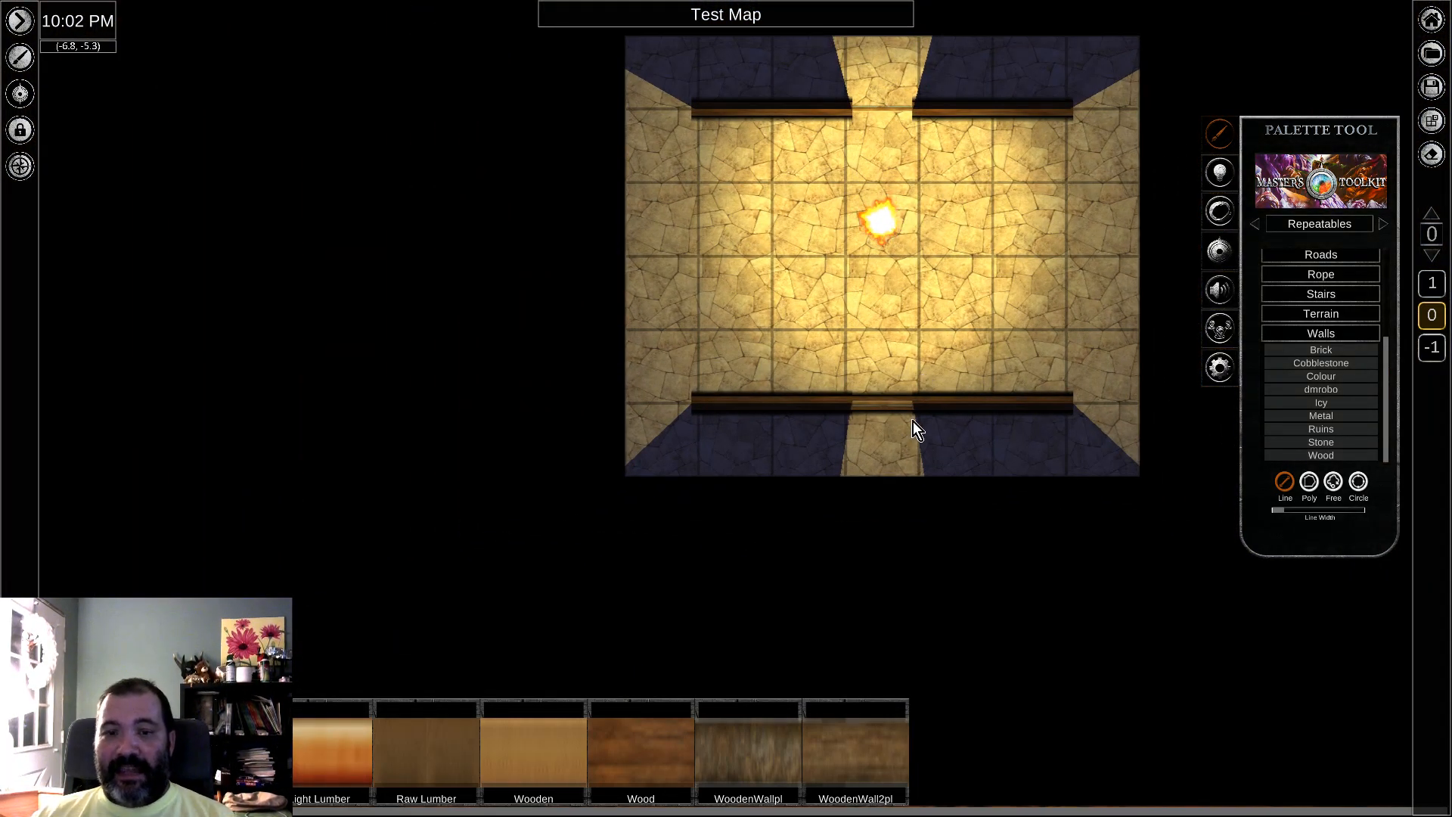
scroll(928, 392, "up", 5)
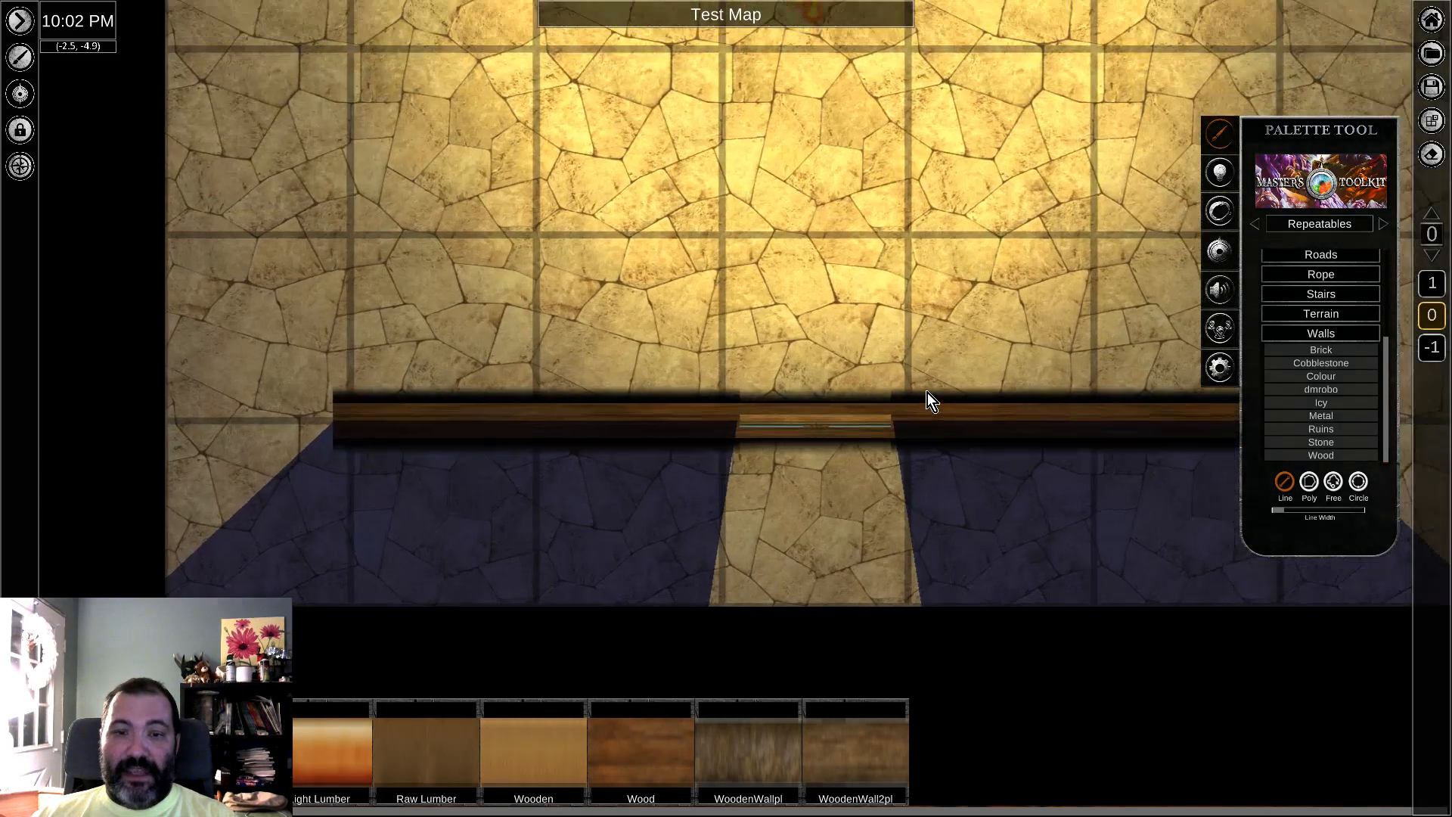
scroll(938, 391, "up", 3)
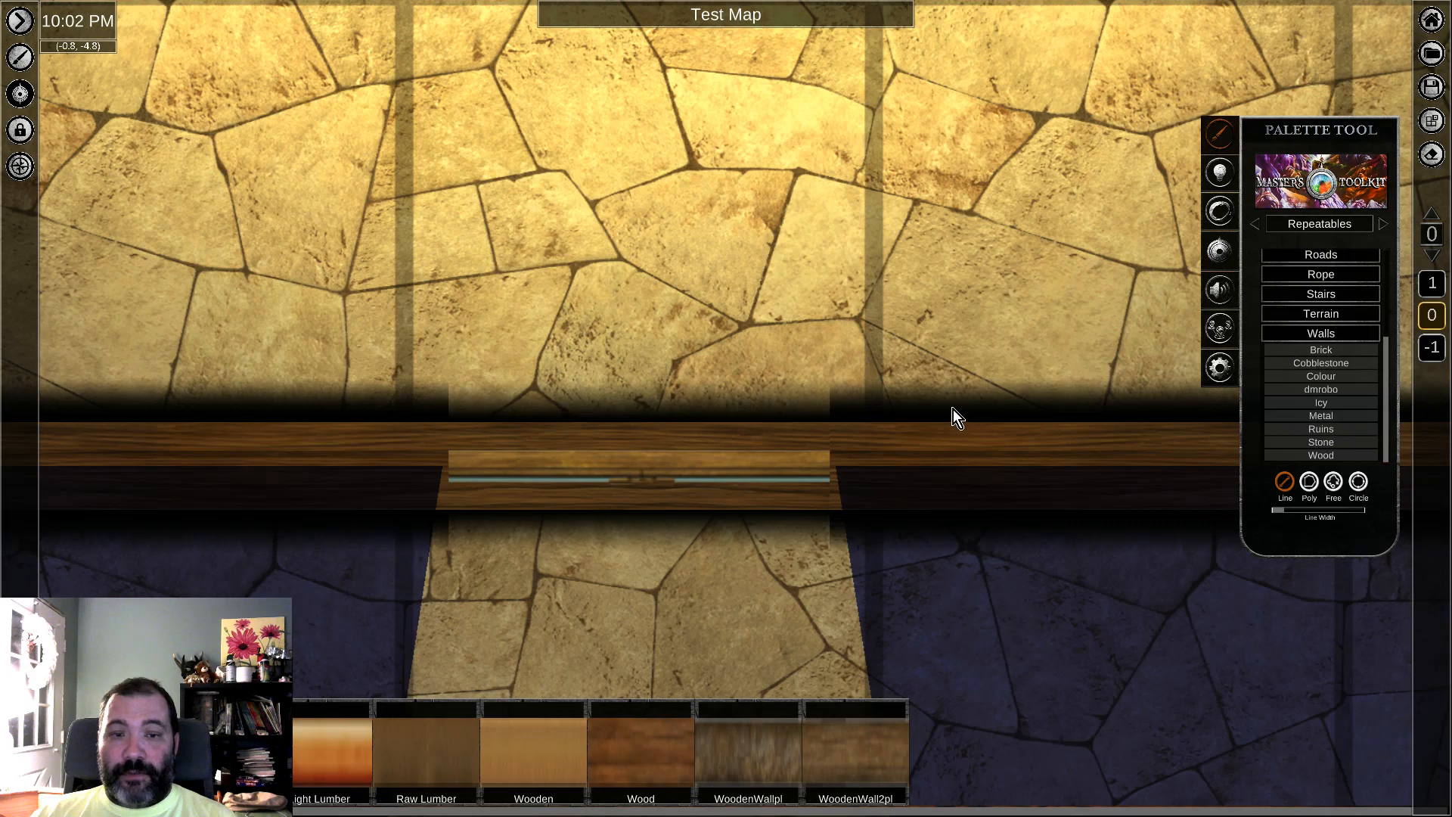
right_click(1033, 462)
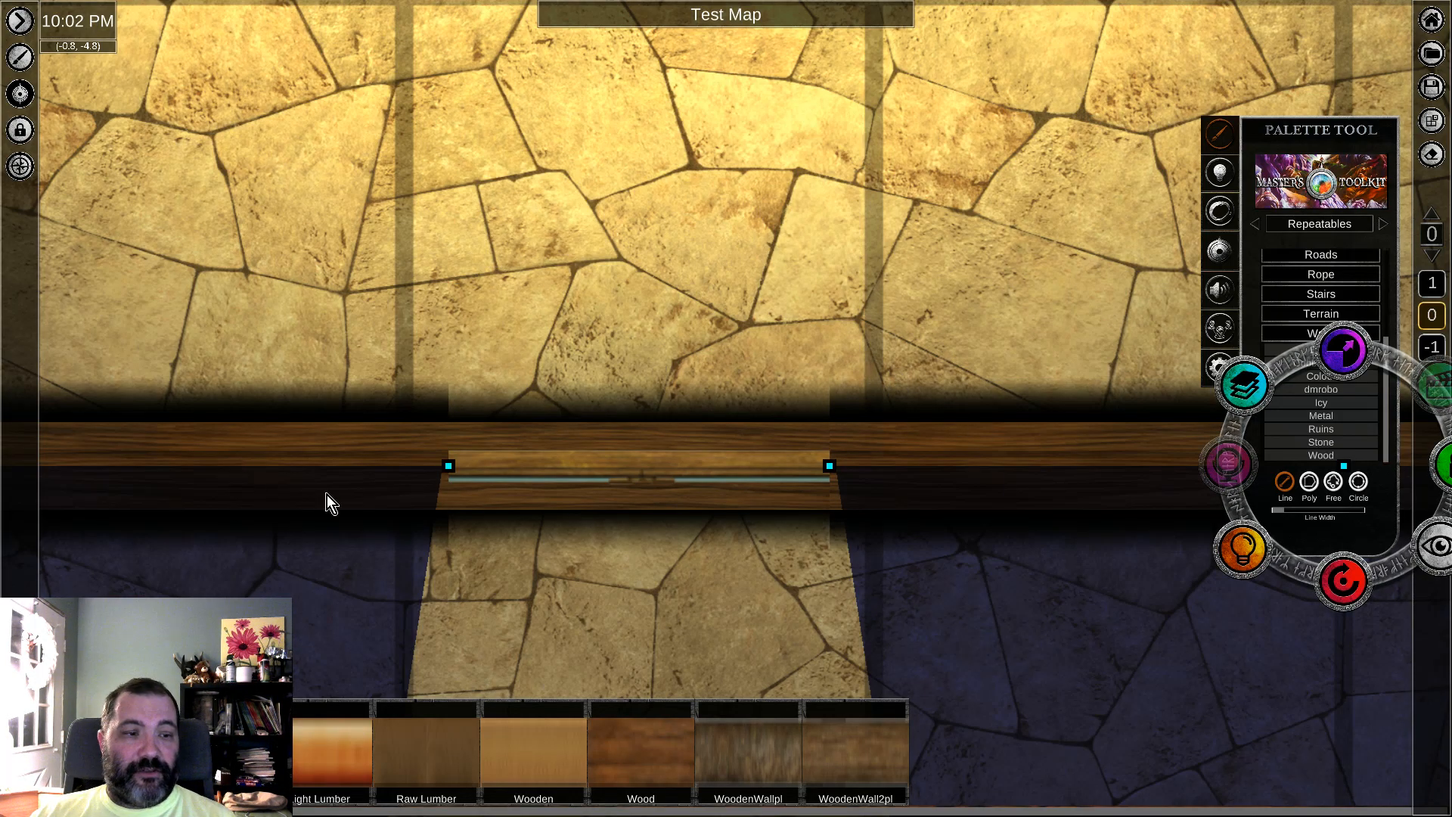
left_click(1349, 580)
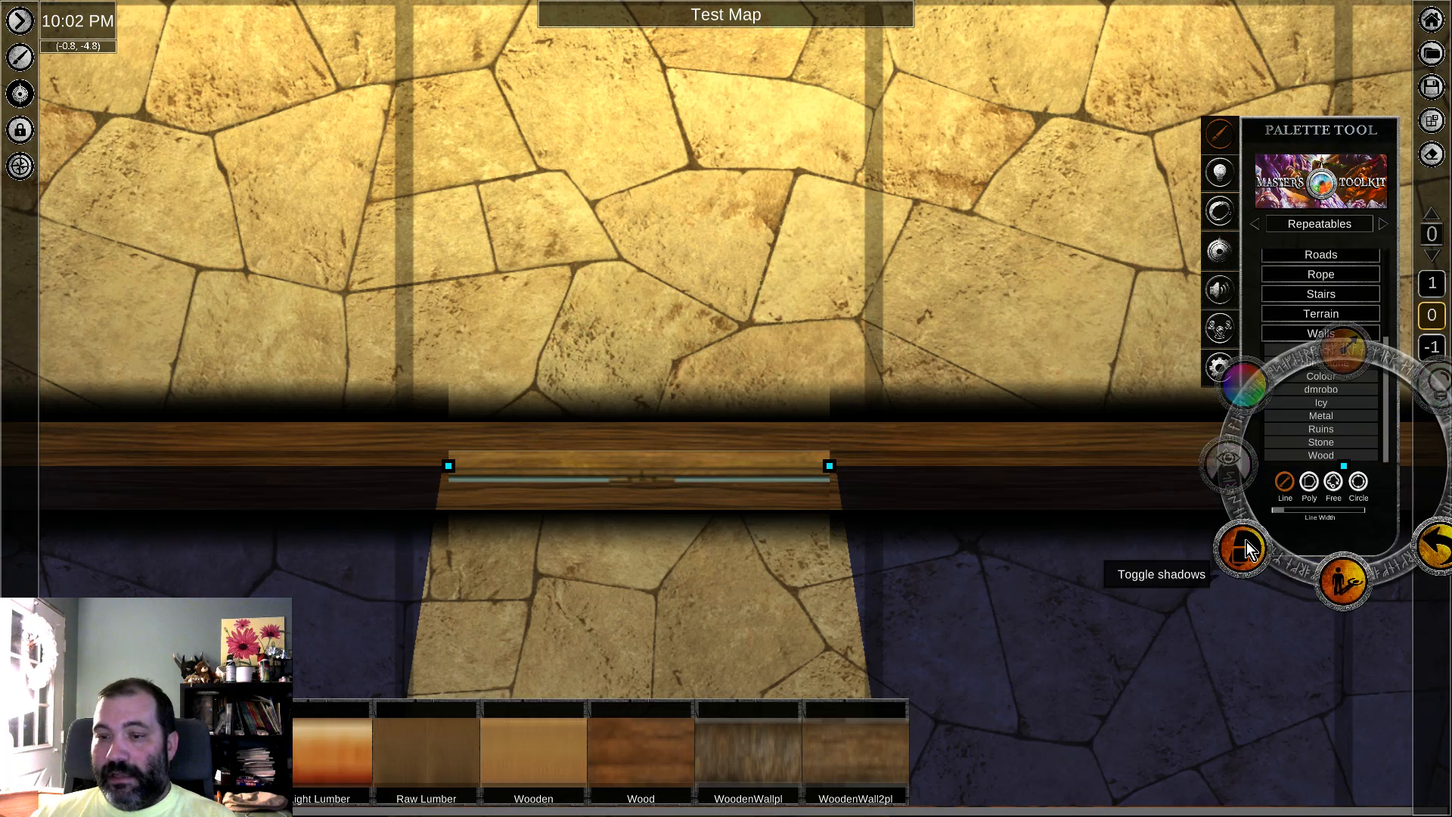
left_click(1354, 571)
left_click(695, 298)
scroll(711, 311, "down", 2)
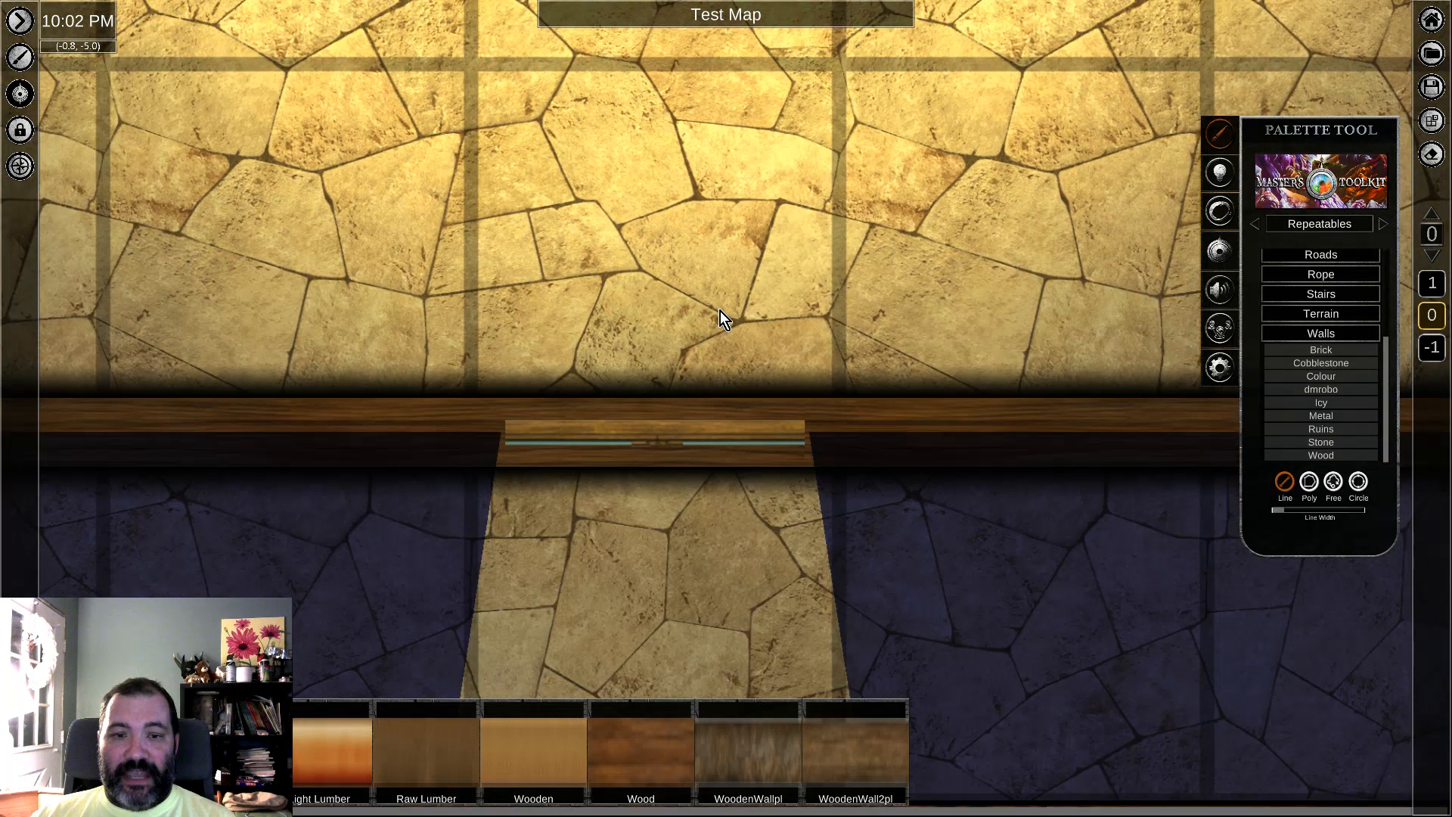
Step: Lock the two wall segments on either side of the lower window
scroll(721, 319, "down", 4)
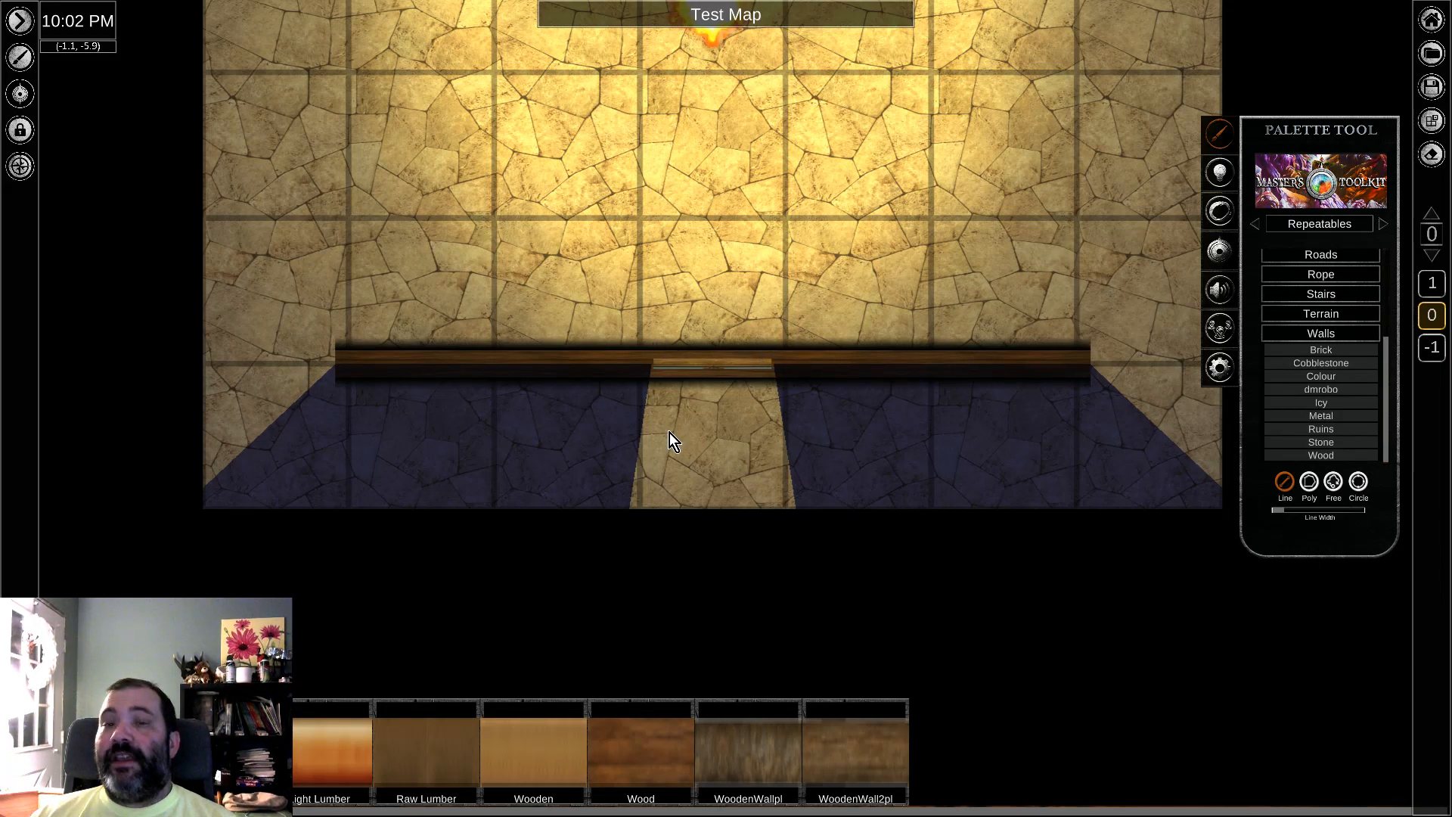
scroll(738, 383, "up", 3)
scroll(747, 379, "up", 3)
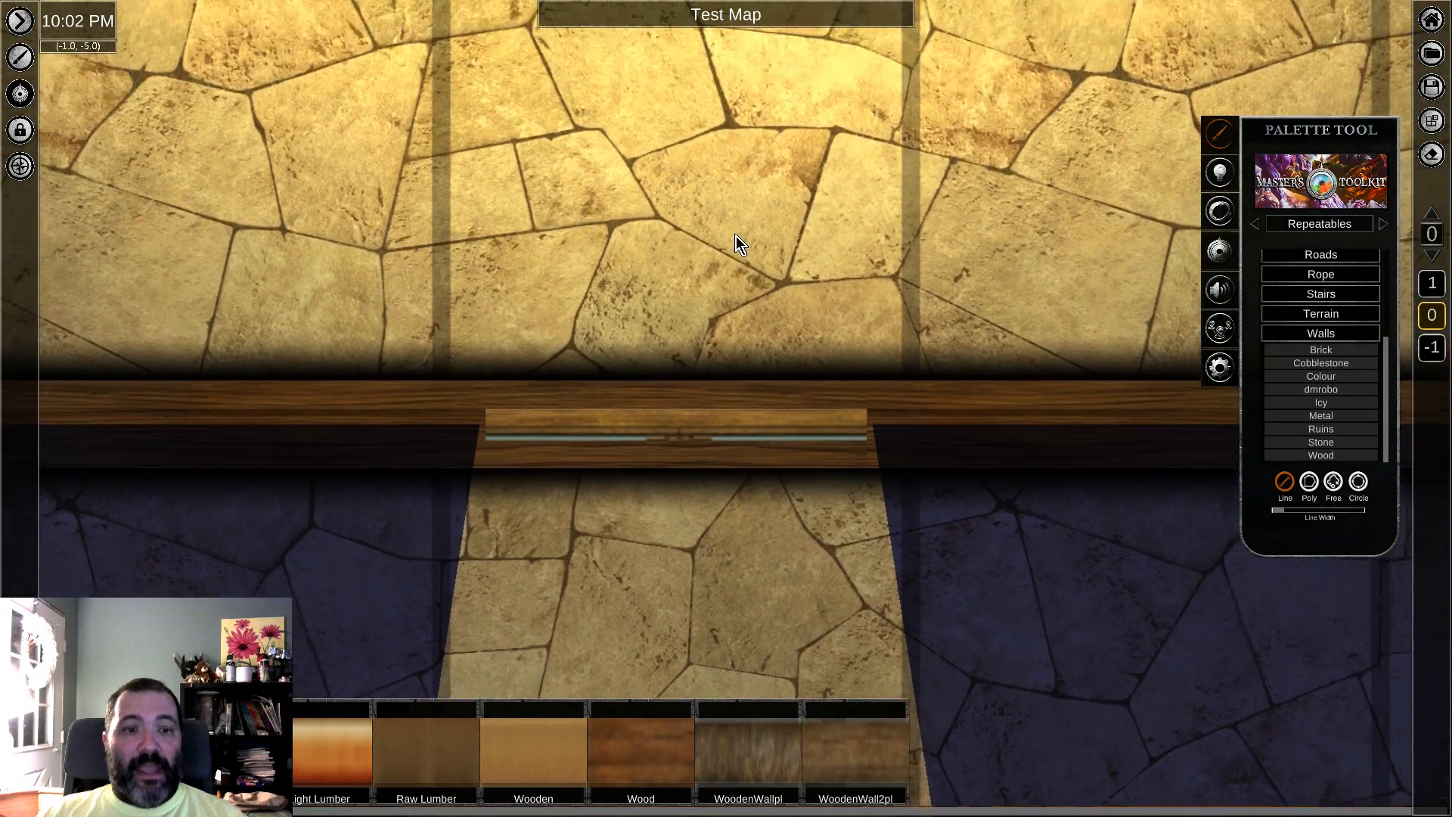
middle_click_drag(737, 236, 745, 249)
middle_click_drag(785, 521, 787, 417)
left_click(496, 335)
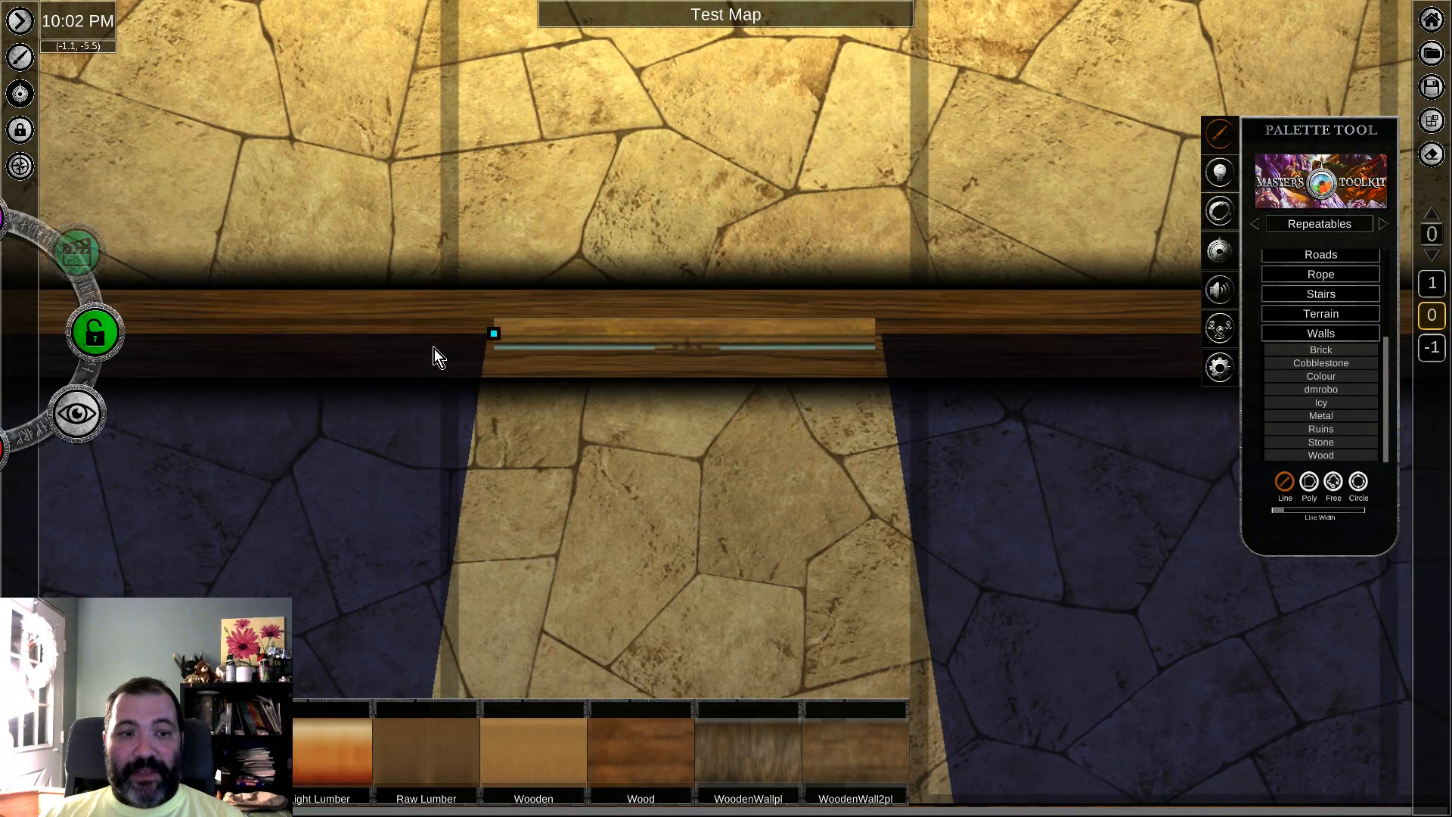
left_click(97, 336)
left_click(1047, 333)
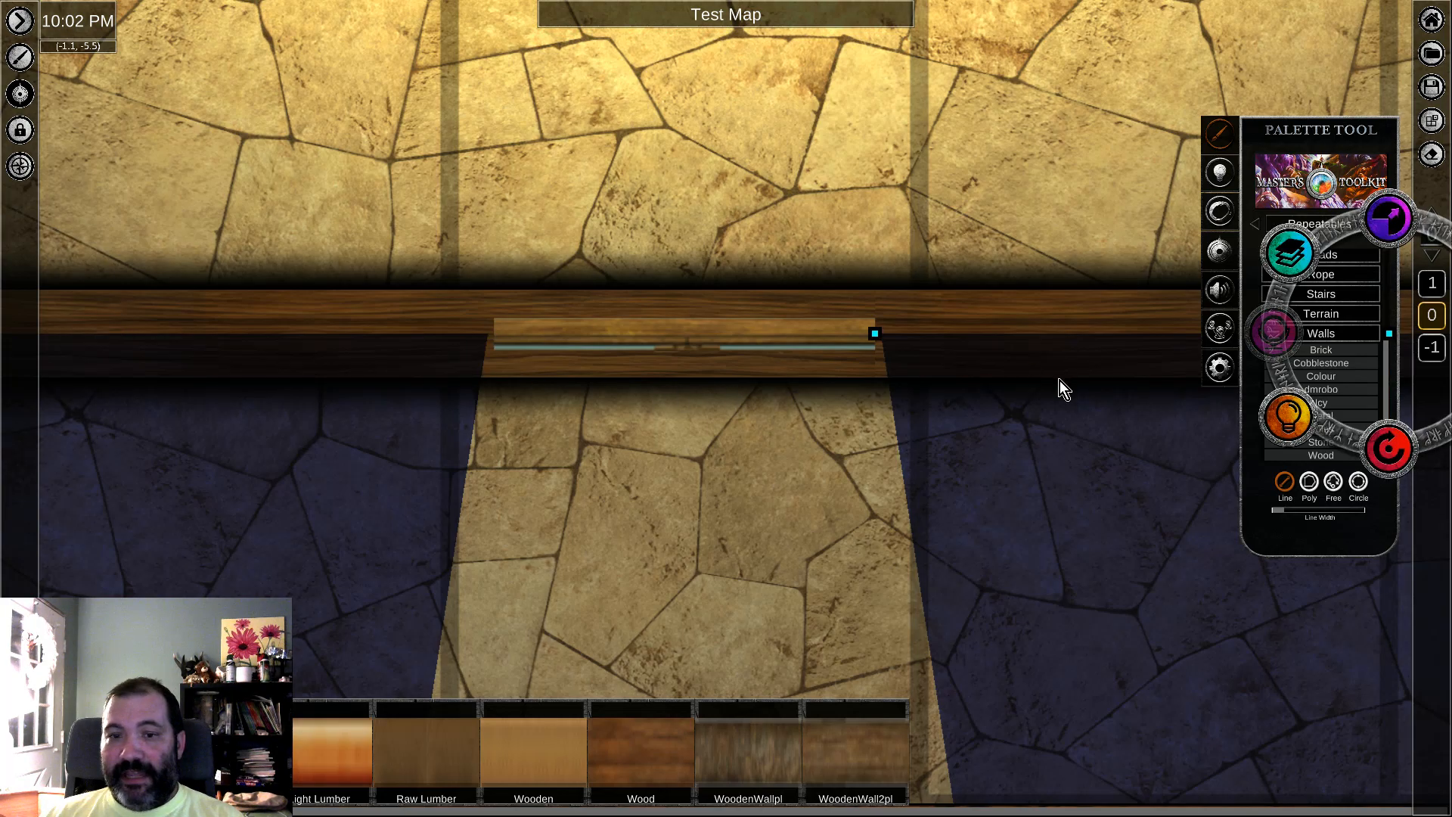
middle_click_drag(1081, 440, 753, 449)
left_click(1176, 343)
middle_click_drag(672, 343, 842, 400)
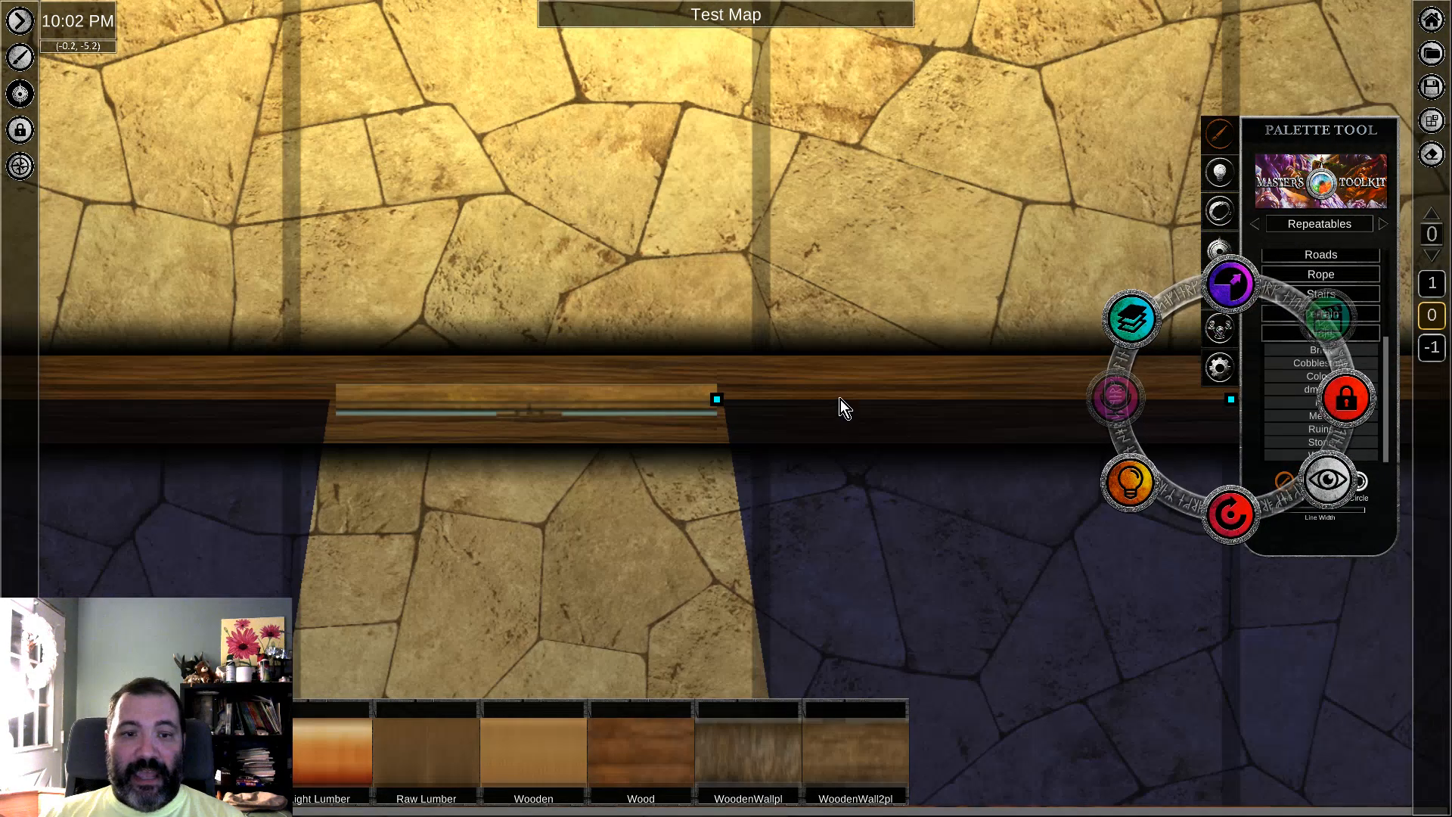
Step: Examine how the firelight passes through the lower window, both close up and across the whole room
scroll(841, 400, "down", 6)
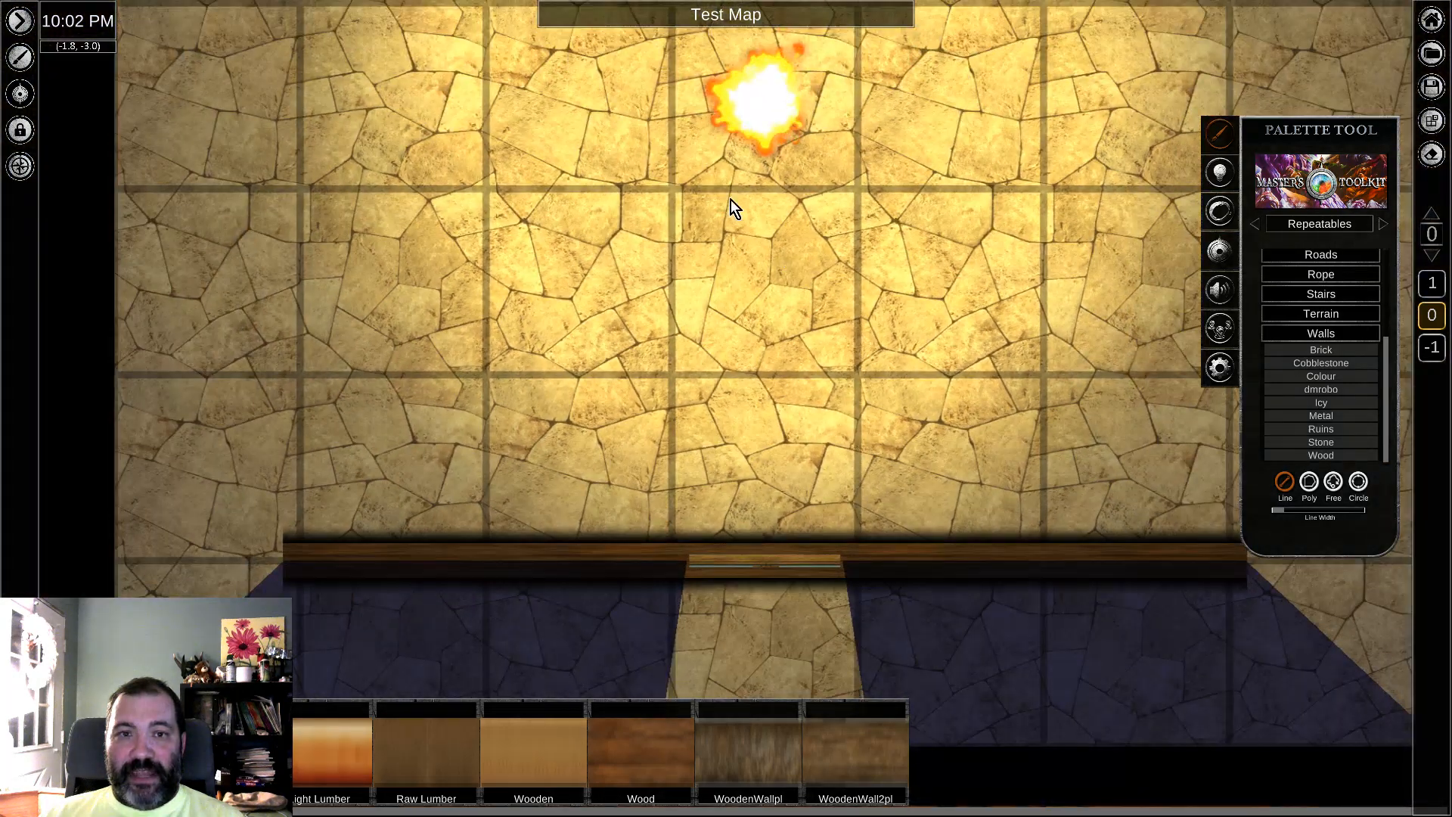
left_click(774, 108)
left_click_drag(774, 109, 767, 197)
left_click(860, 455)
scroll(860, 456, "up", 3)
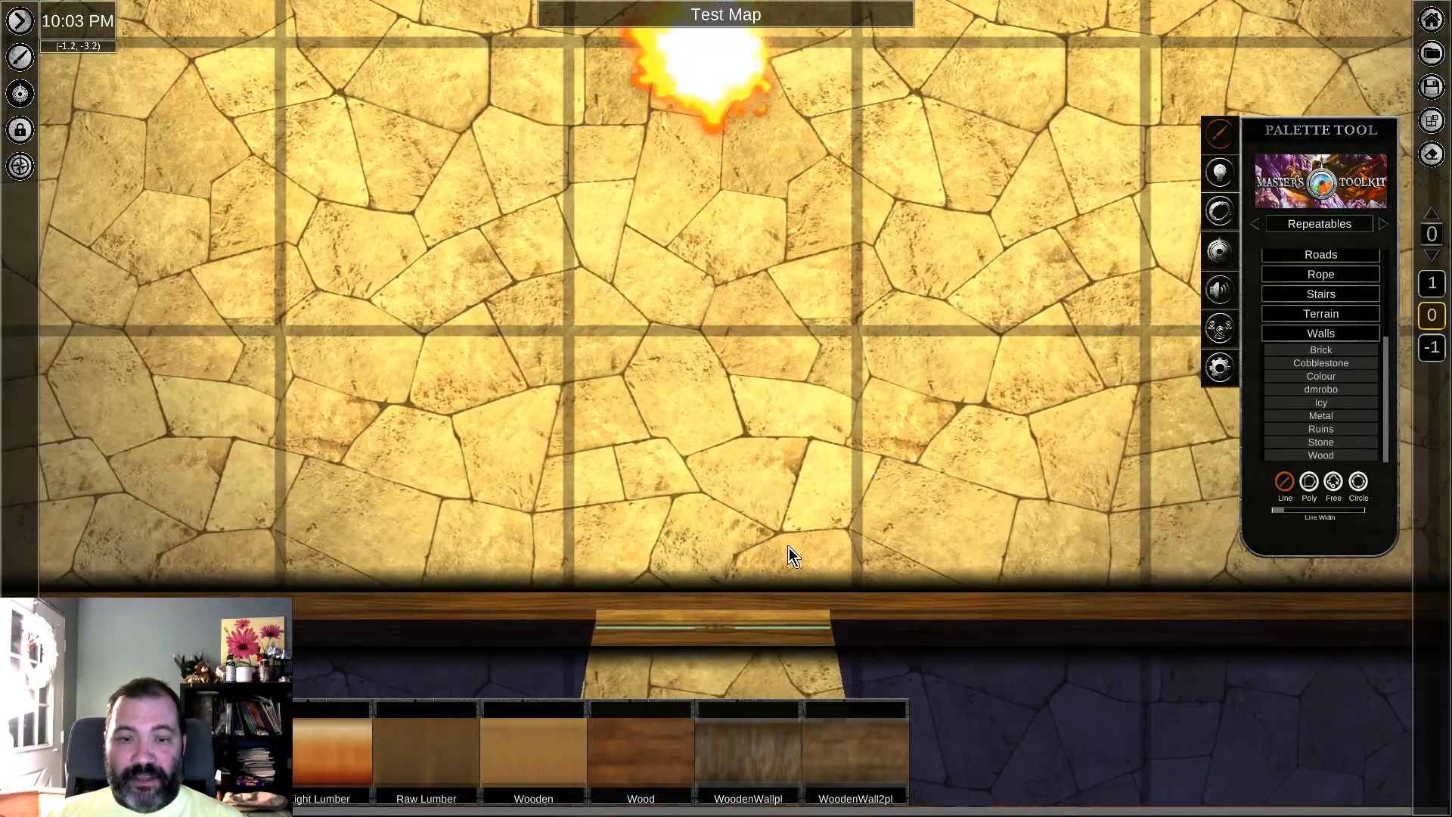
scroll(899, 363, "up", 5)
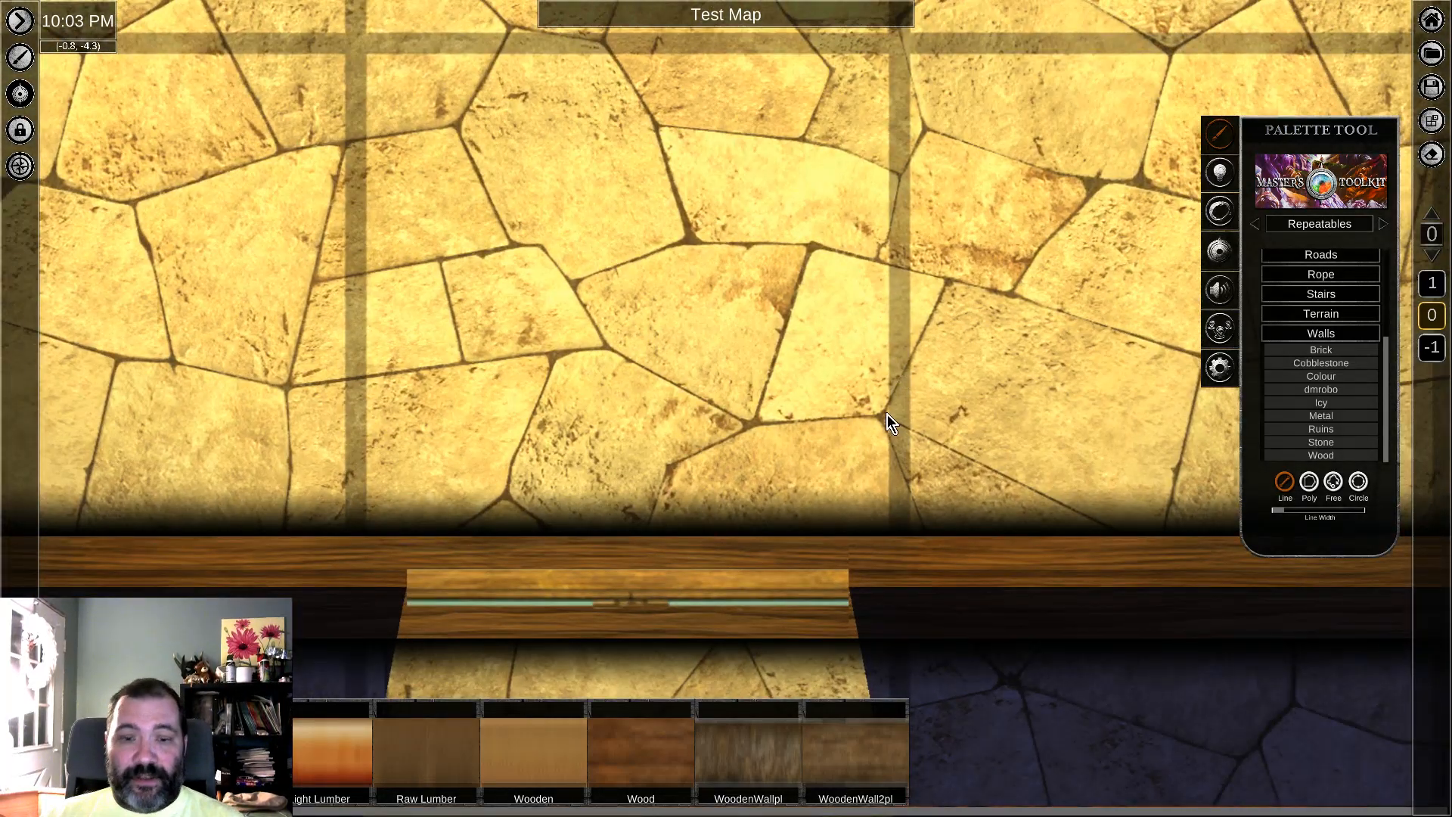
middle_click_drag(888, 415, 909, 208)
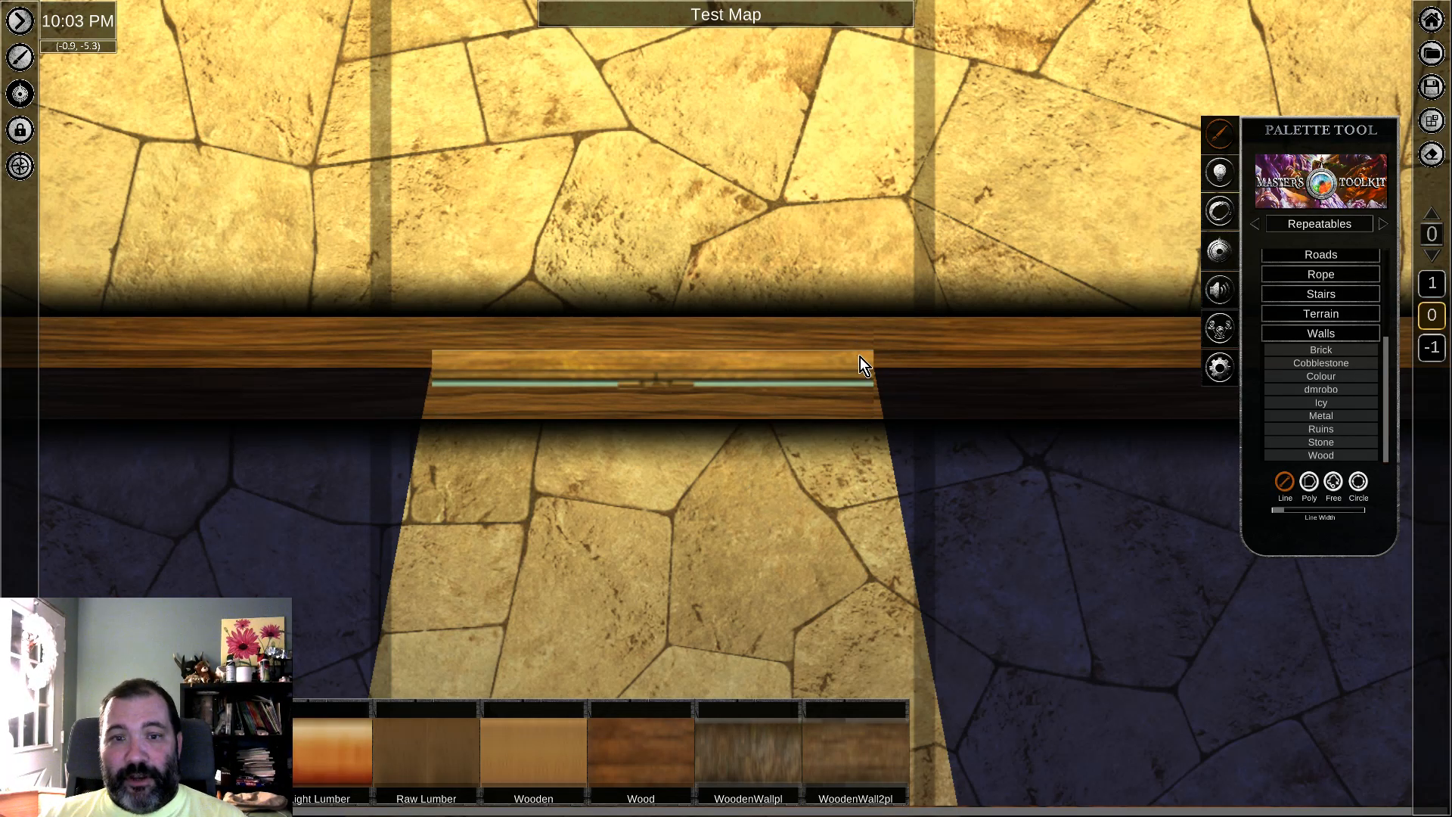
scroll(851, 354, "down", 5)
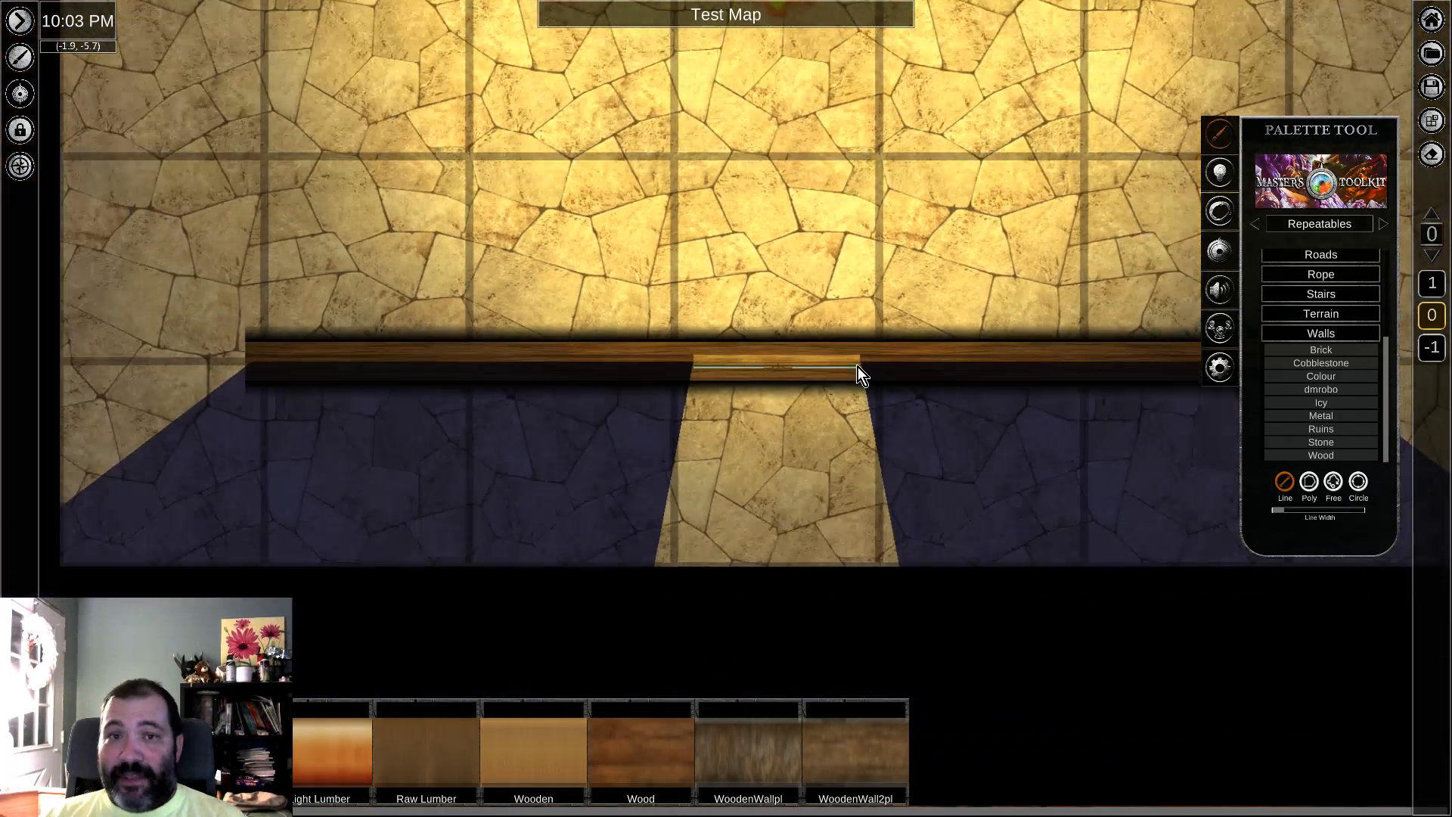
scroll(857, 366, "down", 6)
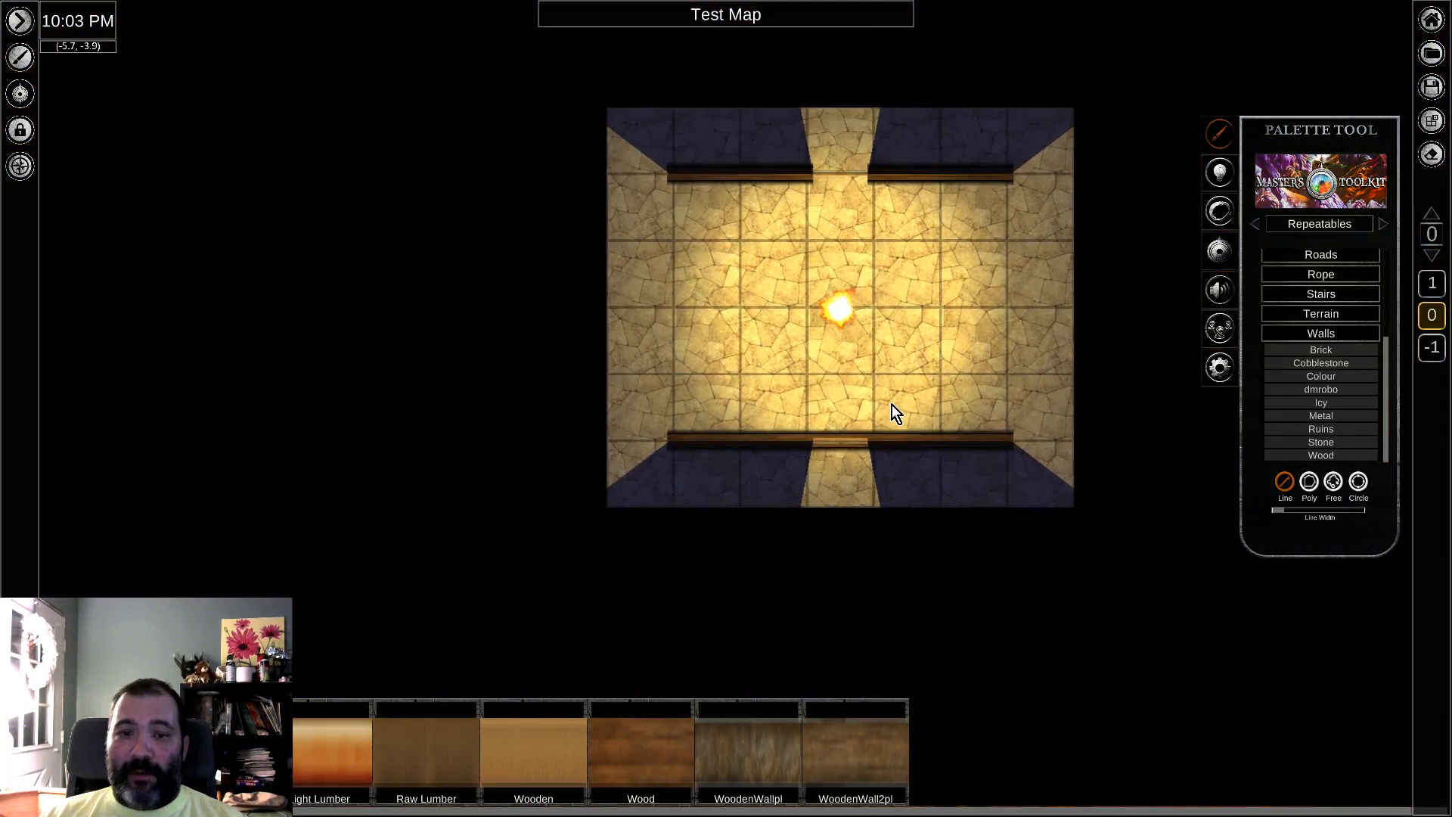
scroll(892, 405, "down", 3)
middle_click_drag(901, 399, 814, 416)
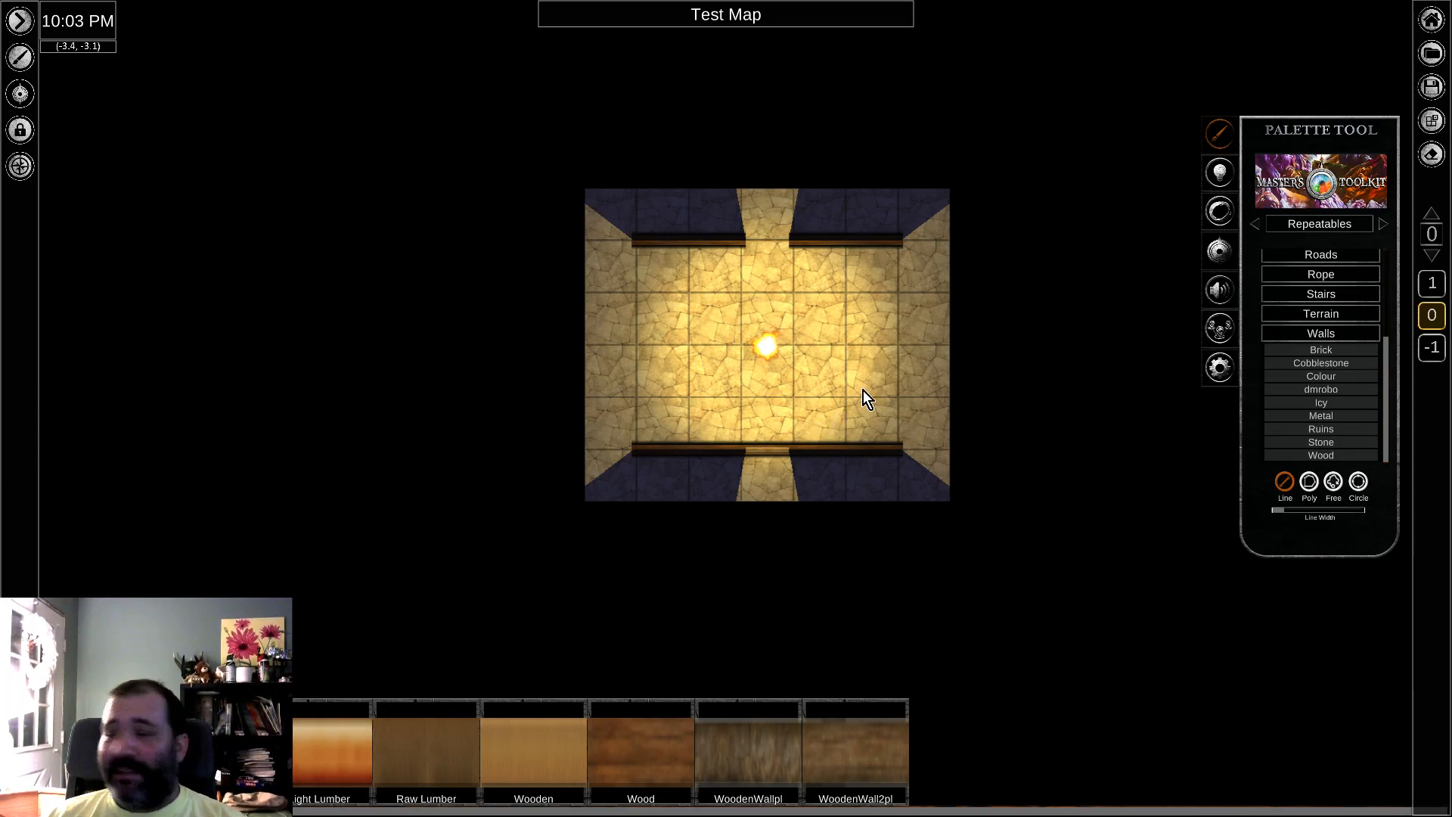
middle_click_drag(834, 327, 824, 359)
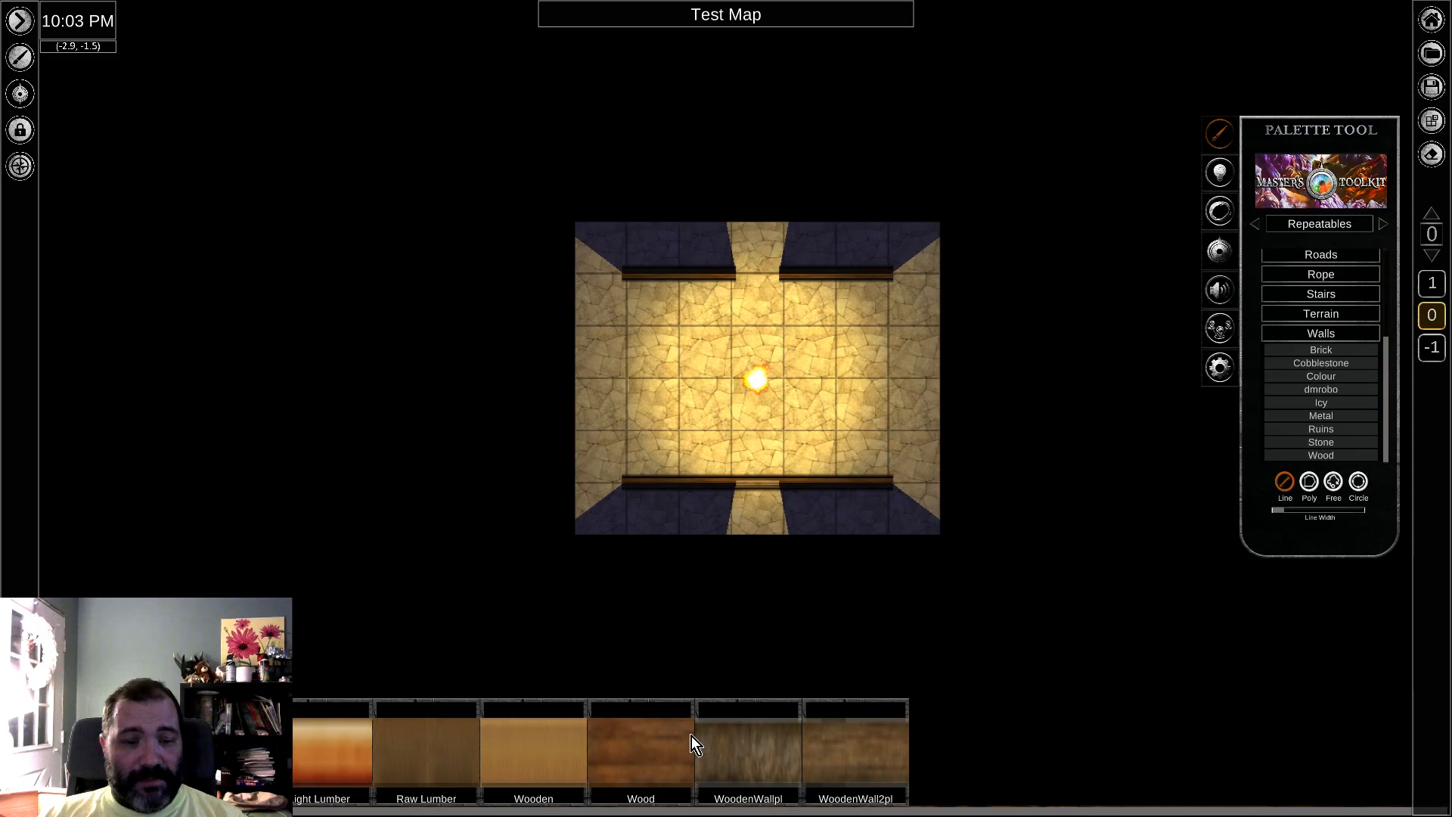
Step: Draw Wood wall segments along the room's east side, leaving a gap in the middle
left_click_drag(893, 284, 897, 486)
middle_click_drag(984, 398, 944, 328)
scroll(960, 348, "up", 5)
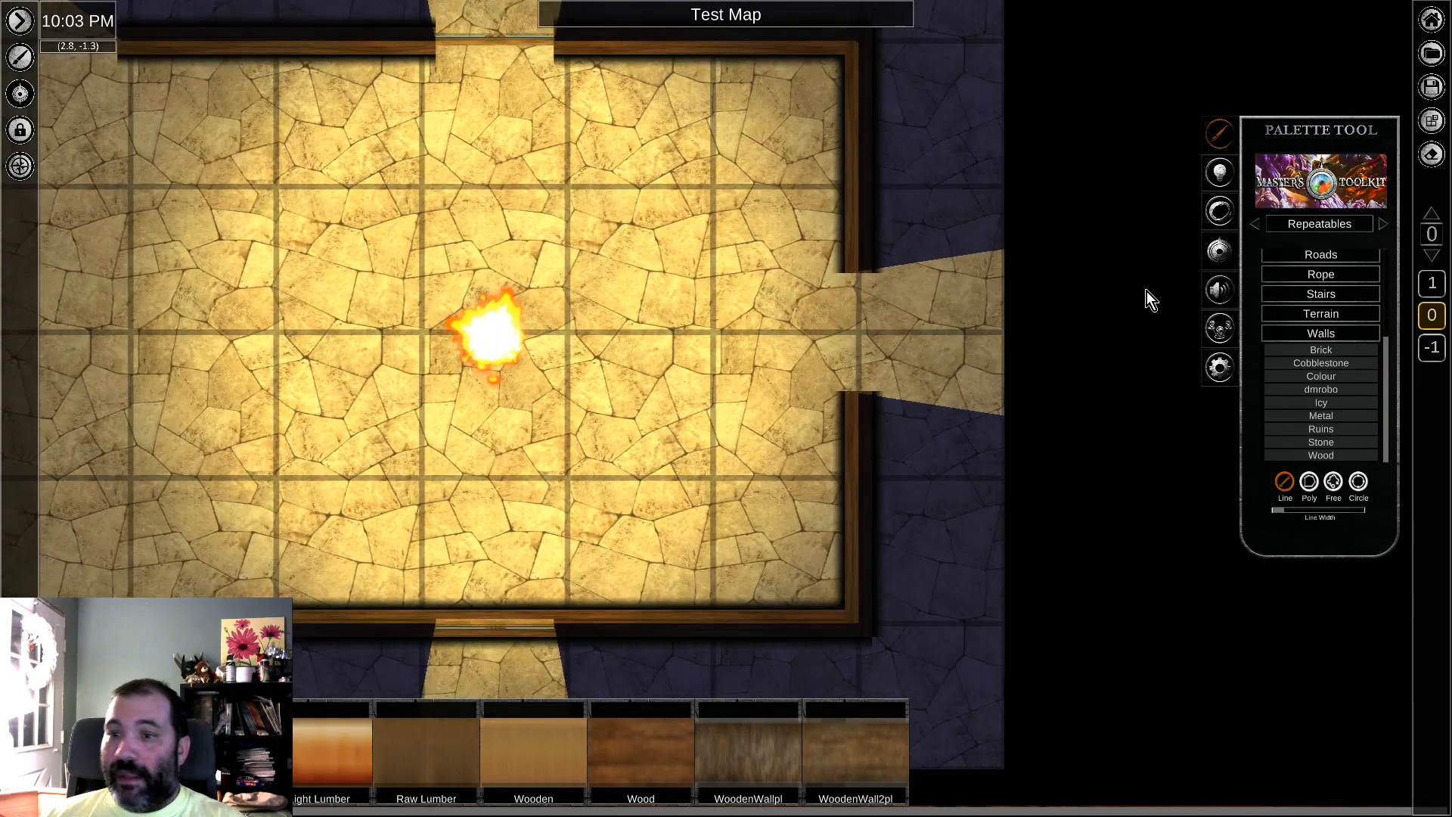
Step: Switch the palette to the Doors set within the Structures objects
left_click(1324, 226)
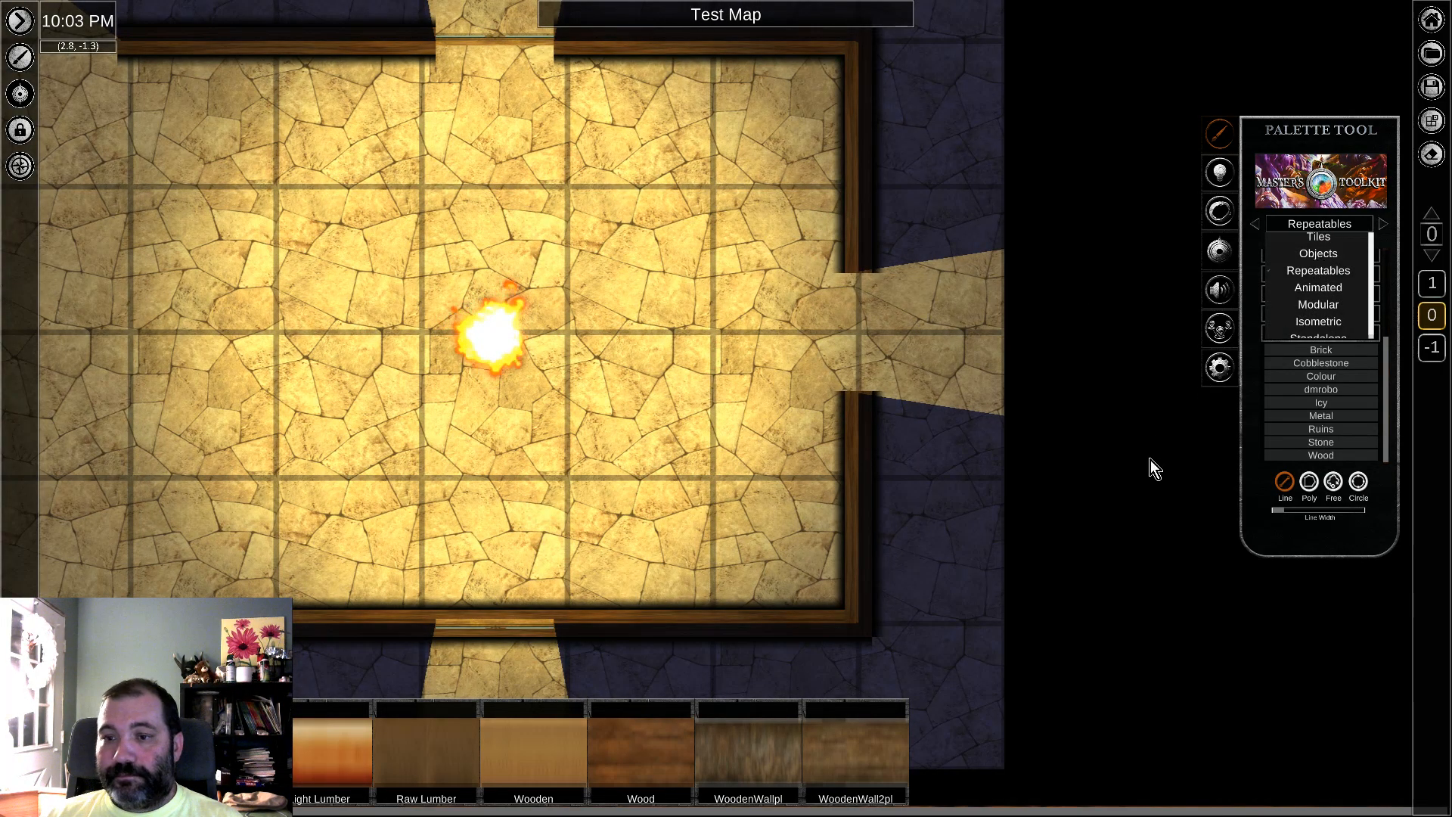
left_click(1321, 255)
left_click_drag(1388, 298, 1396, 448)
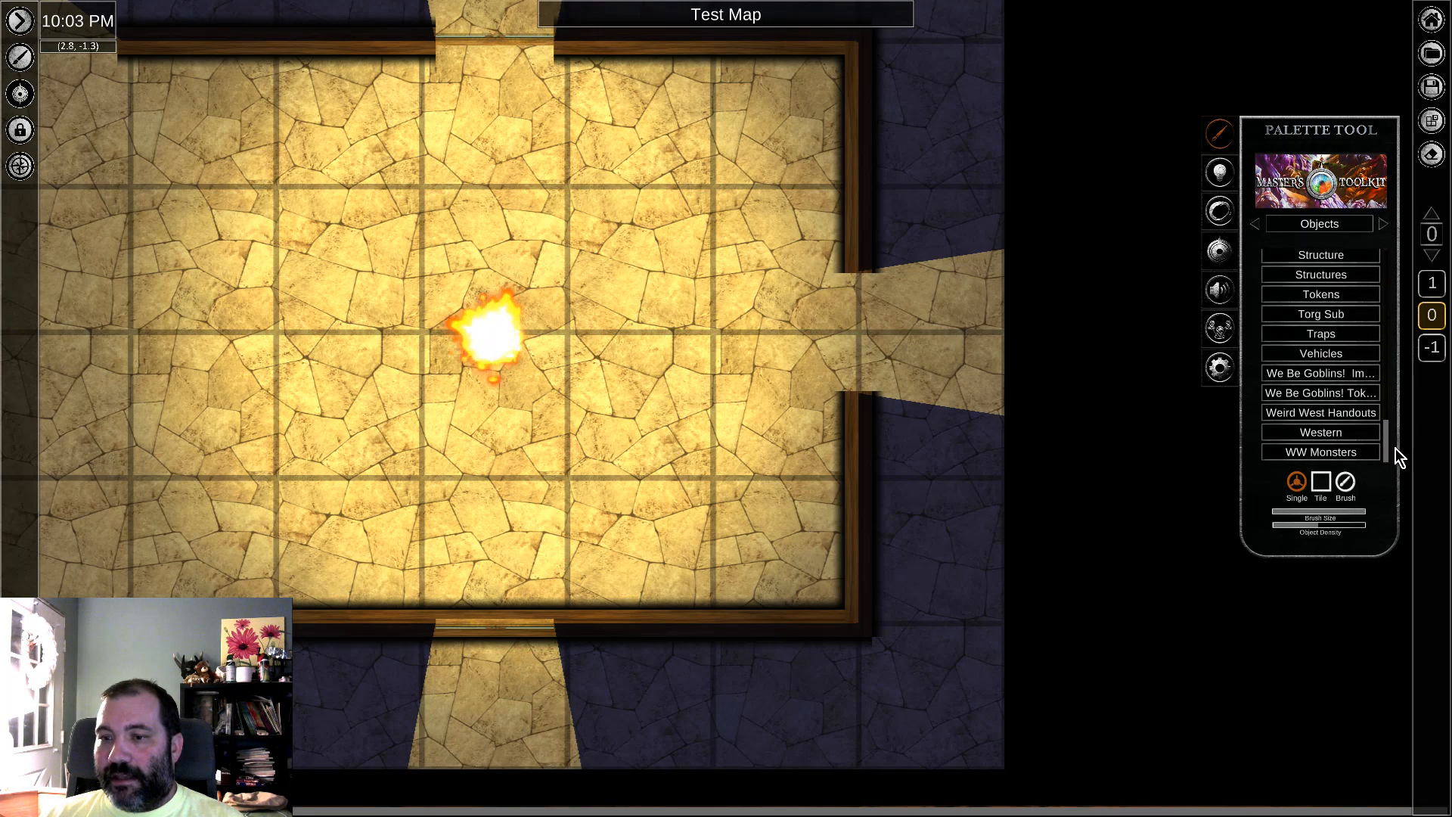
left_click(1327, 275)
left_click(1322, 331)
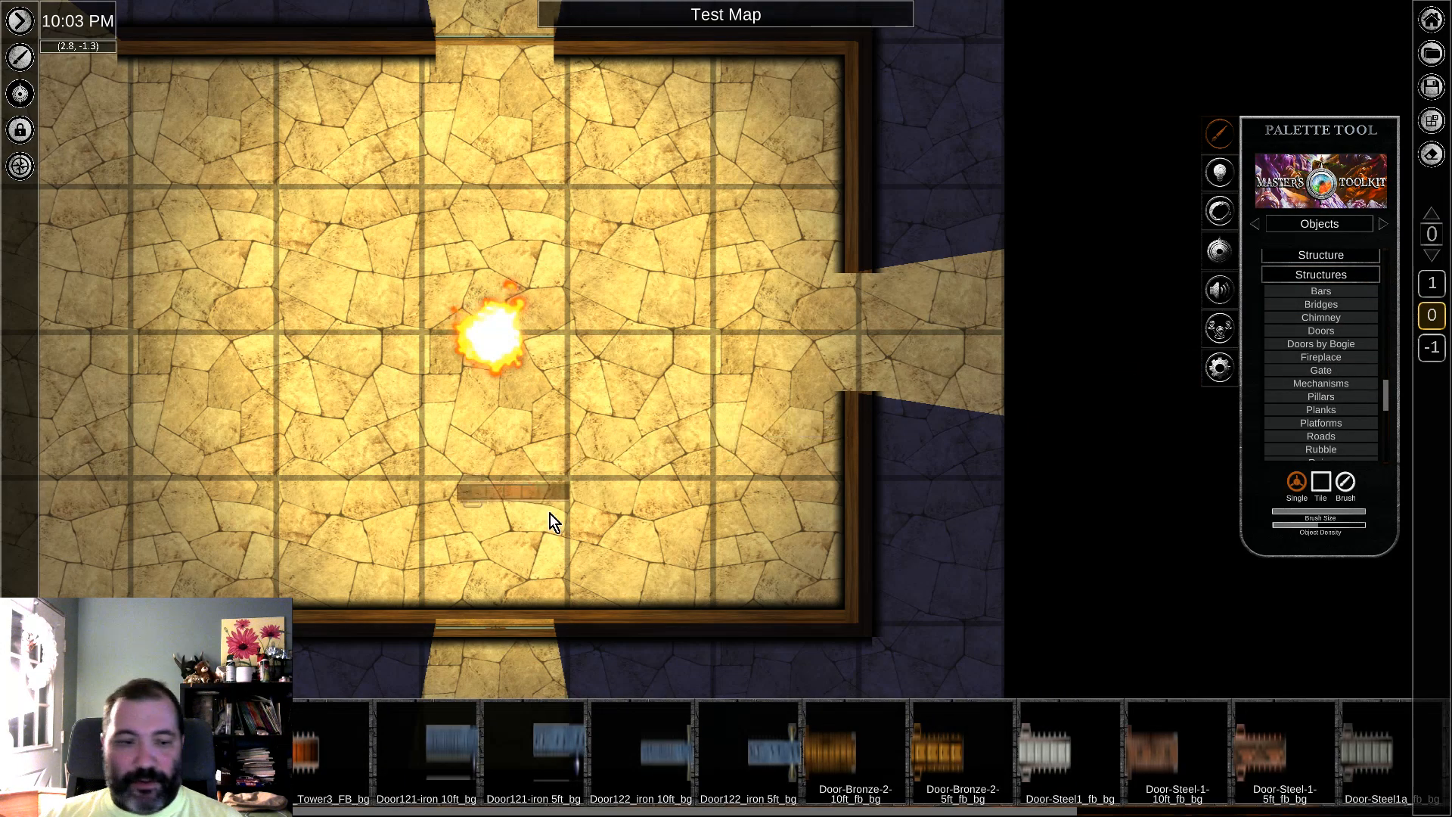
Step: Try placing a wooden door in the east wall's gap, rotated to line up with the wall and scaled to span the opening
left_click(871, 400)
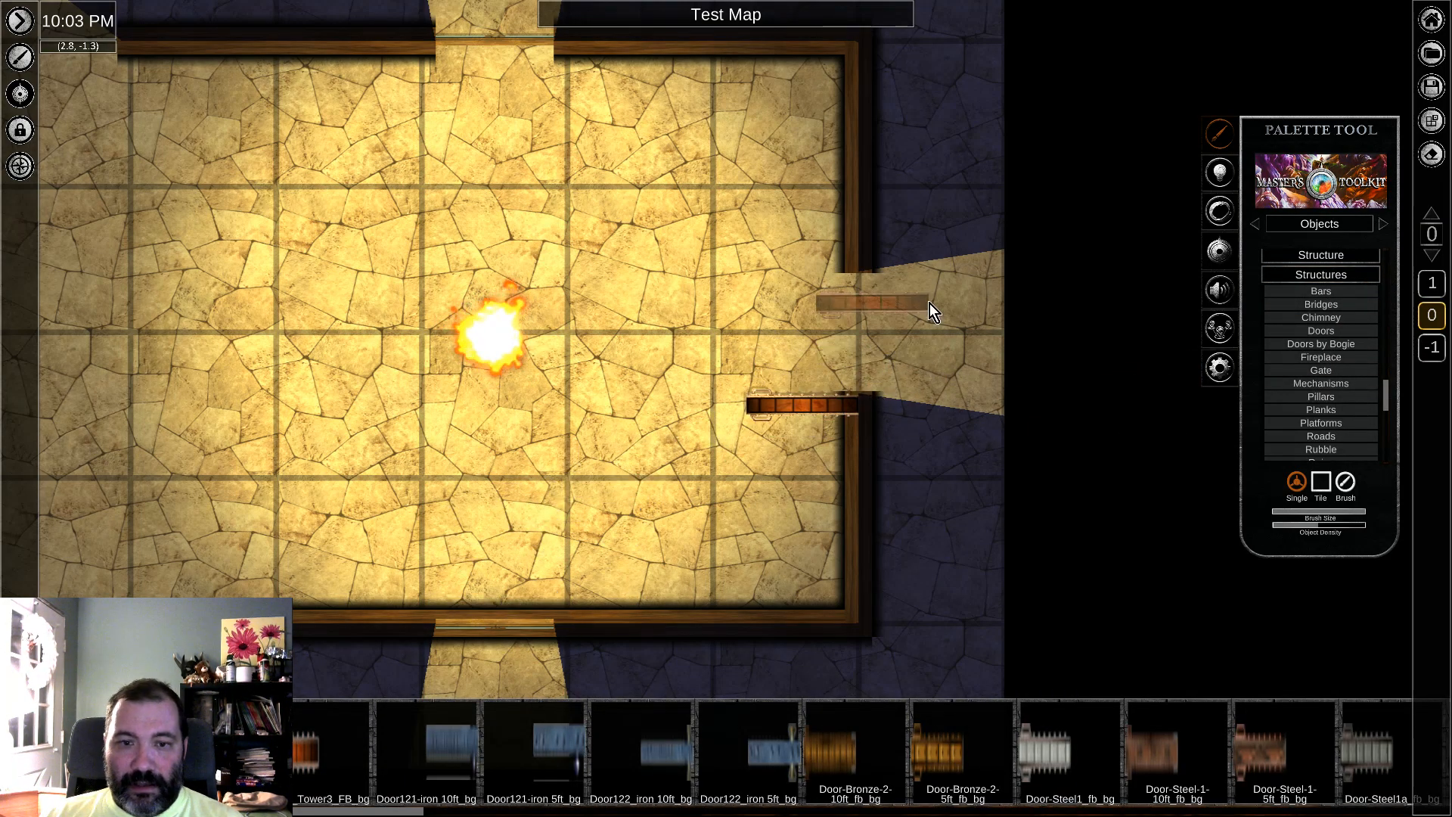
right_click(805, 406)
left_click_drag(854, 514, 624, 460)
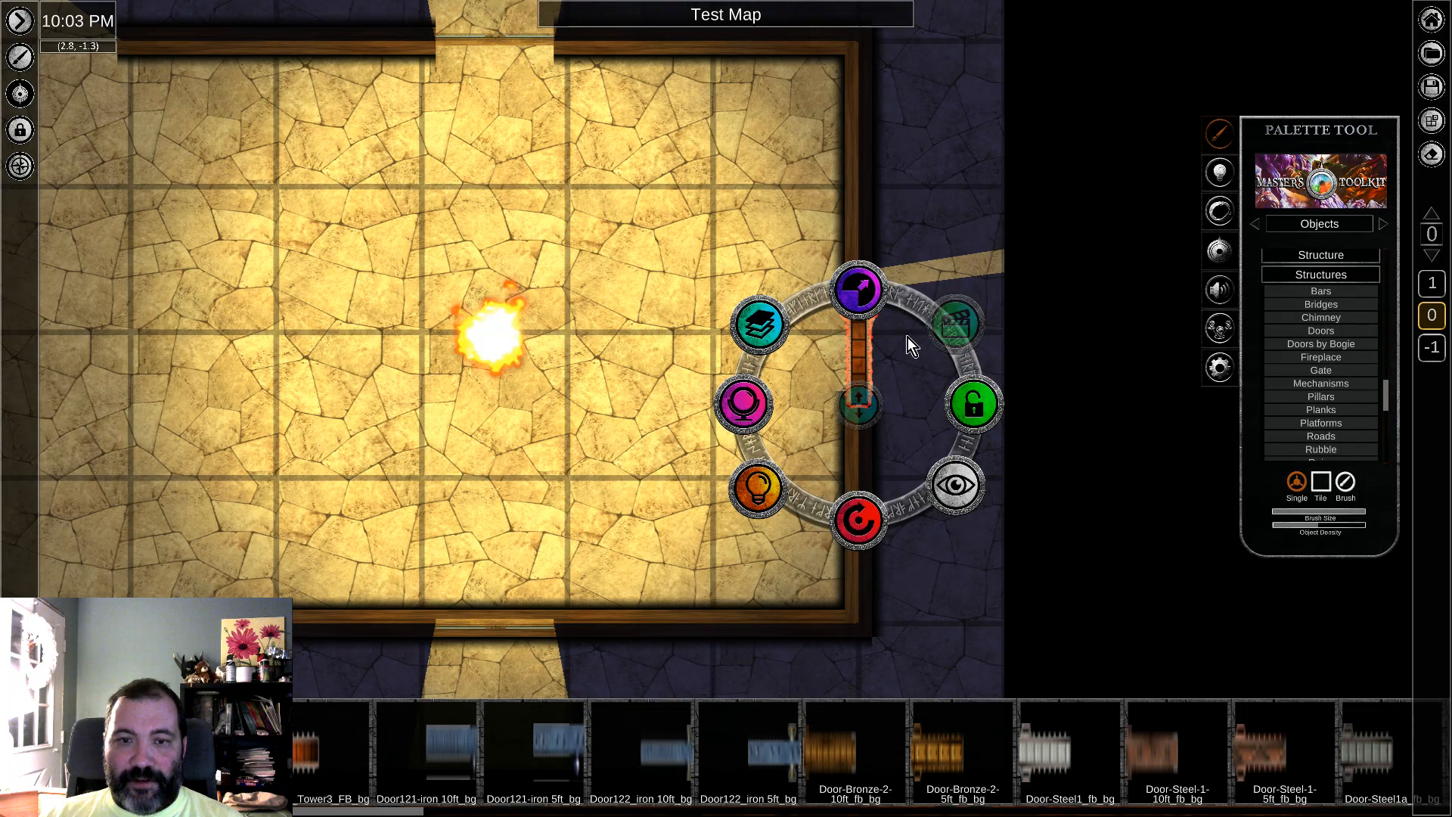
left_click(915, 294)
right_click(867, 336)
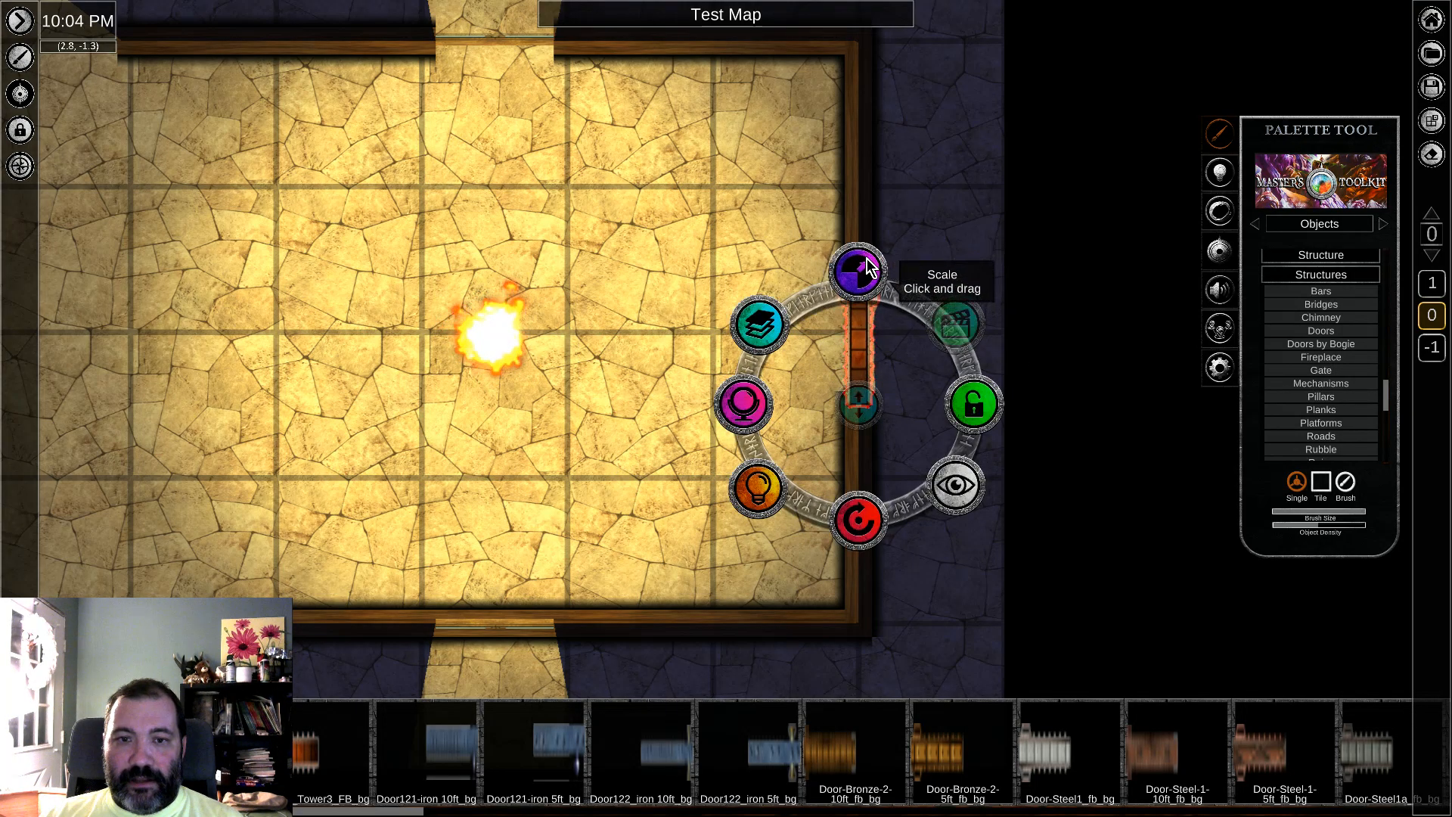
left_click(985, 245)
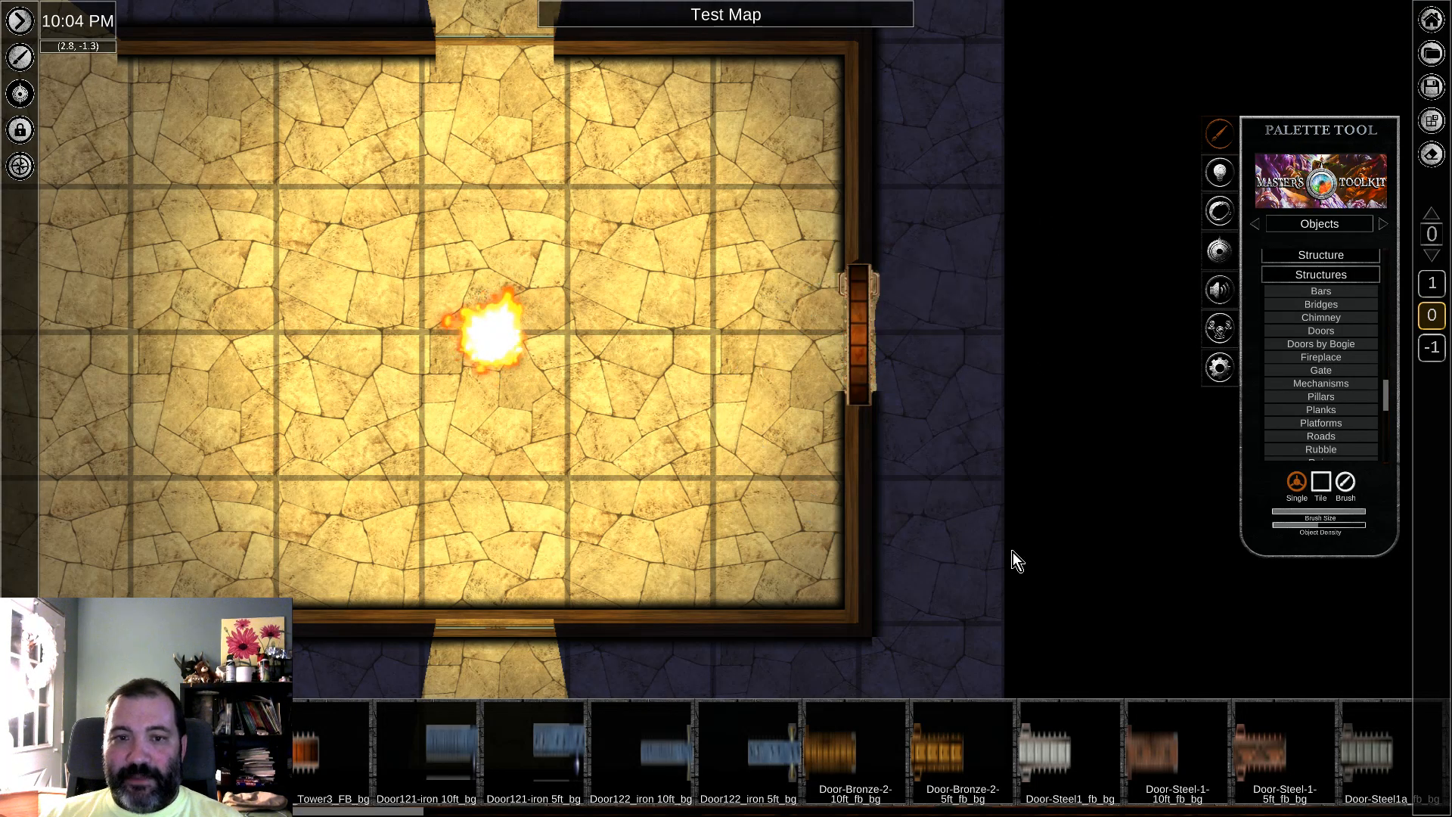
Step: Lower the door in the layer order so that it sits beneath the ends of the east wall
right_click(870, 344)
left_click(773, 331)
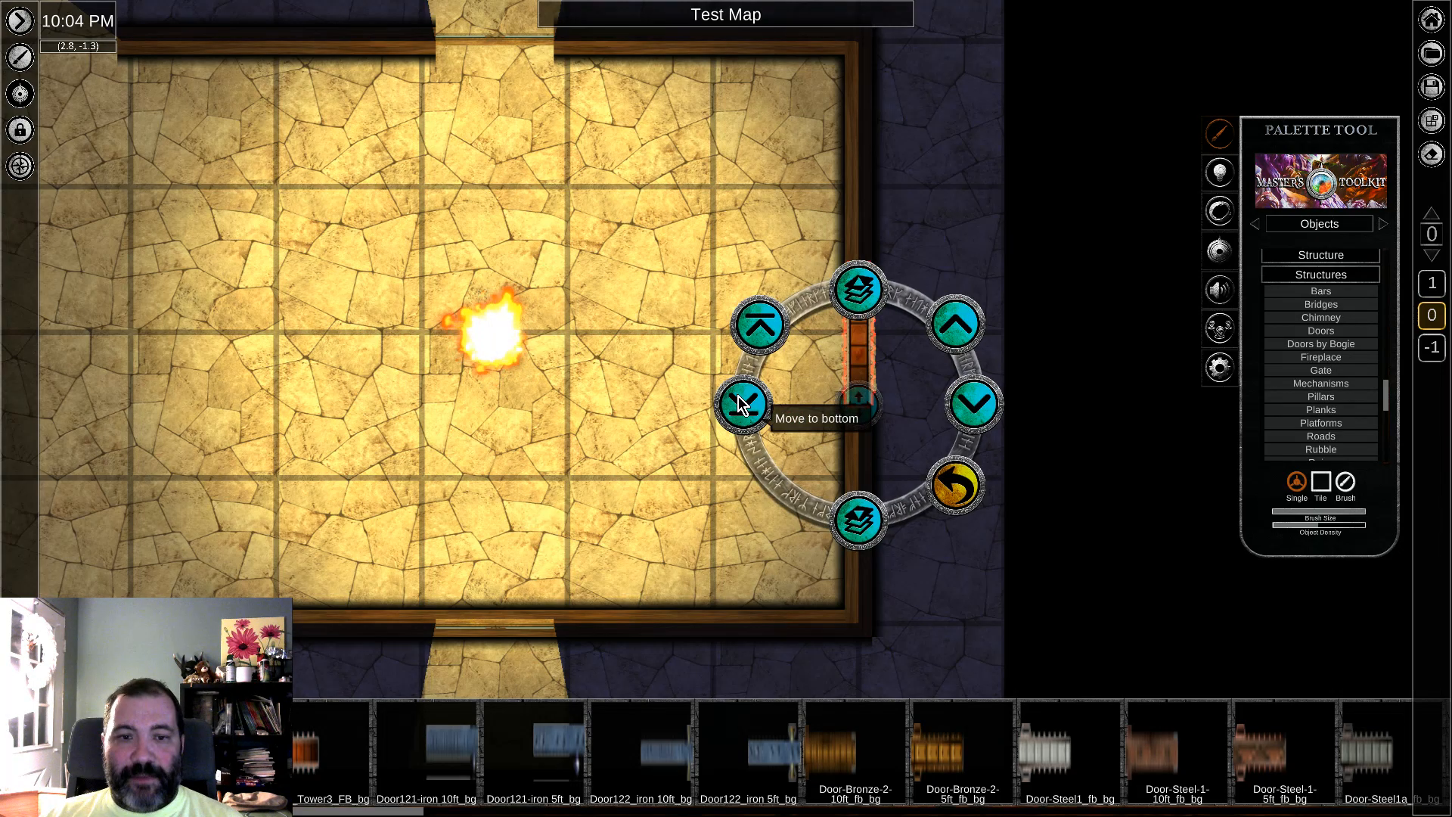
left_click(1005, 155)
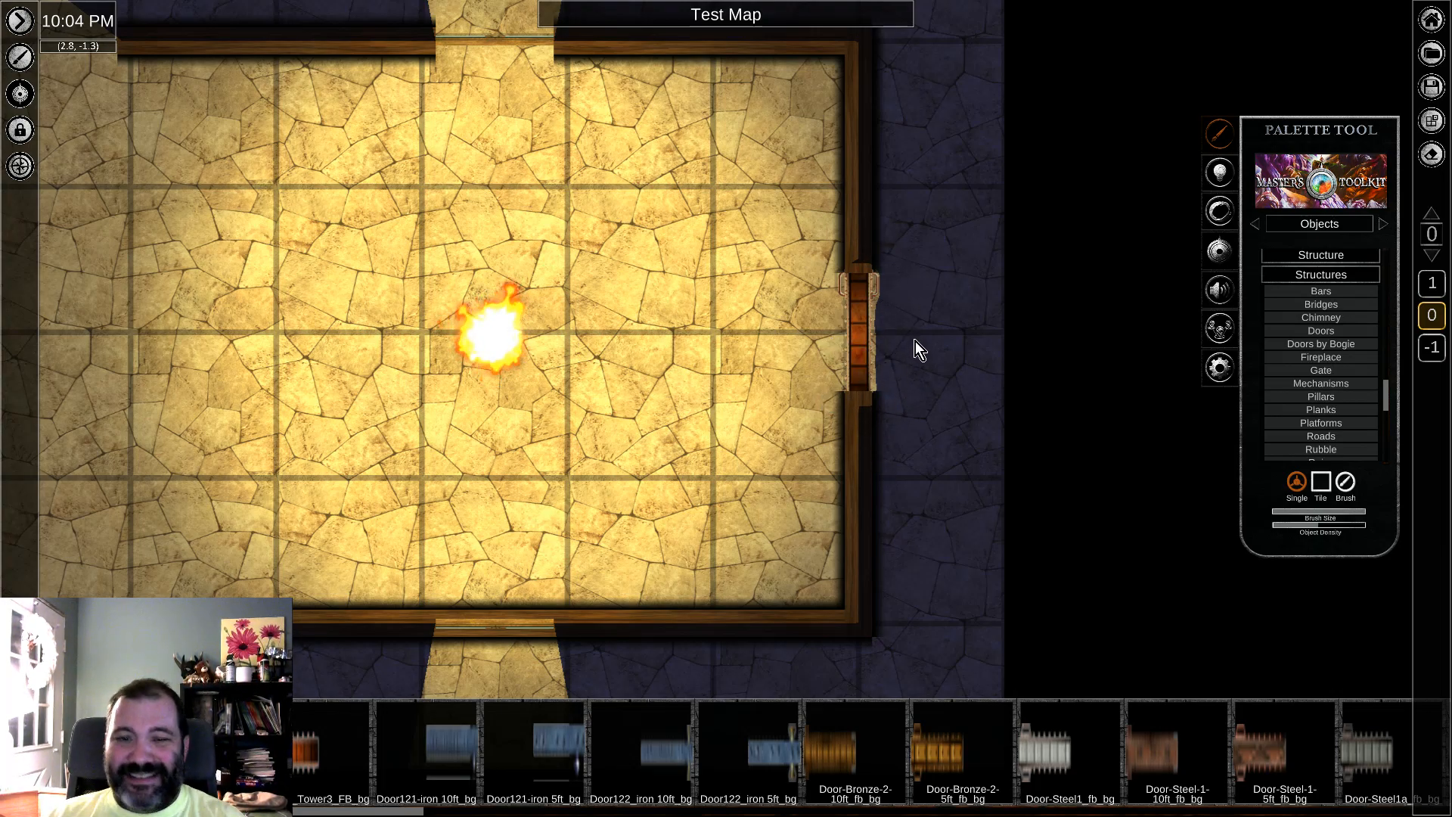
Step: Scale the door down to the gap in the east wall, and delete it
right_click(855, 337)
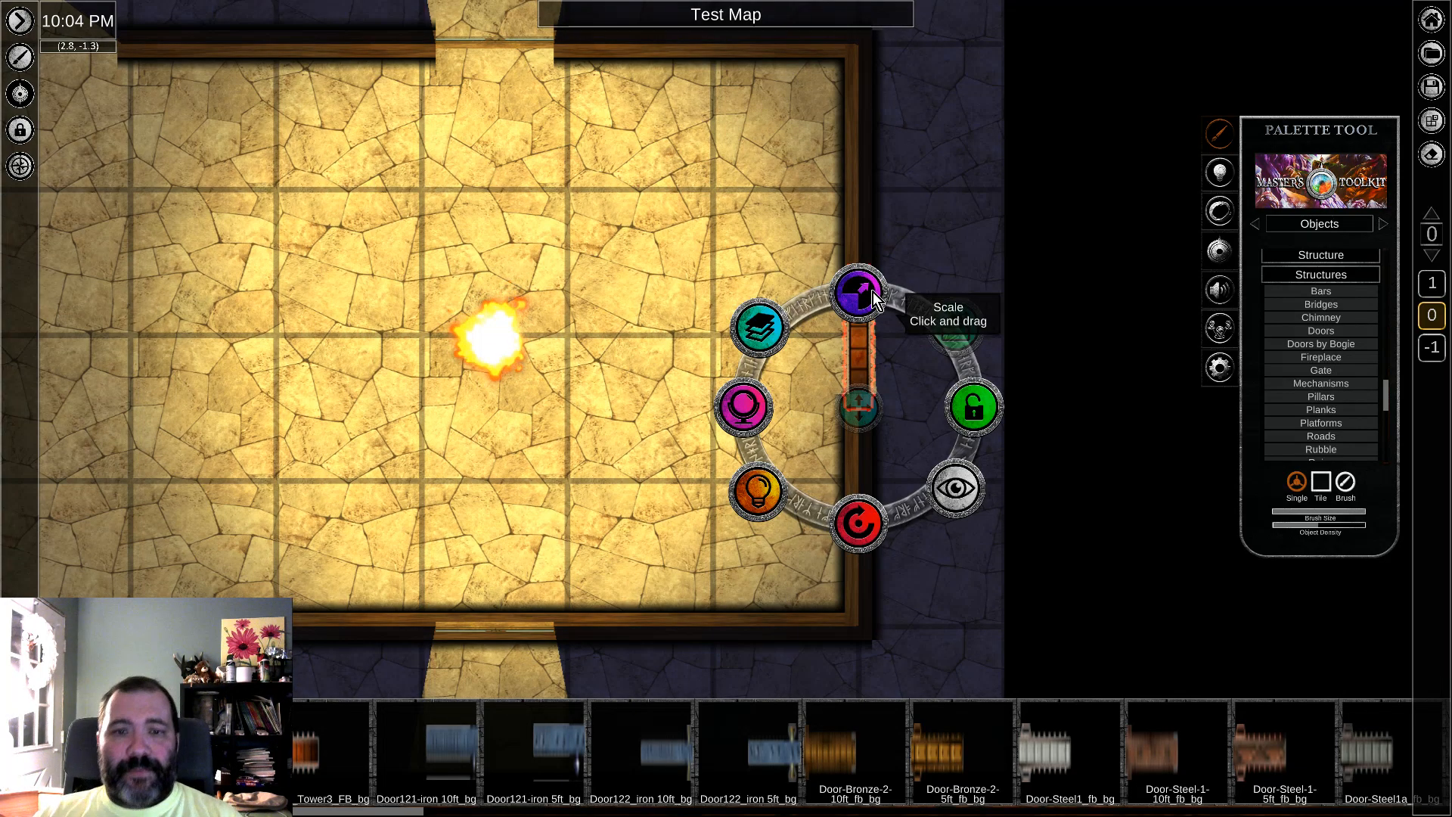
right_click(864, 342)
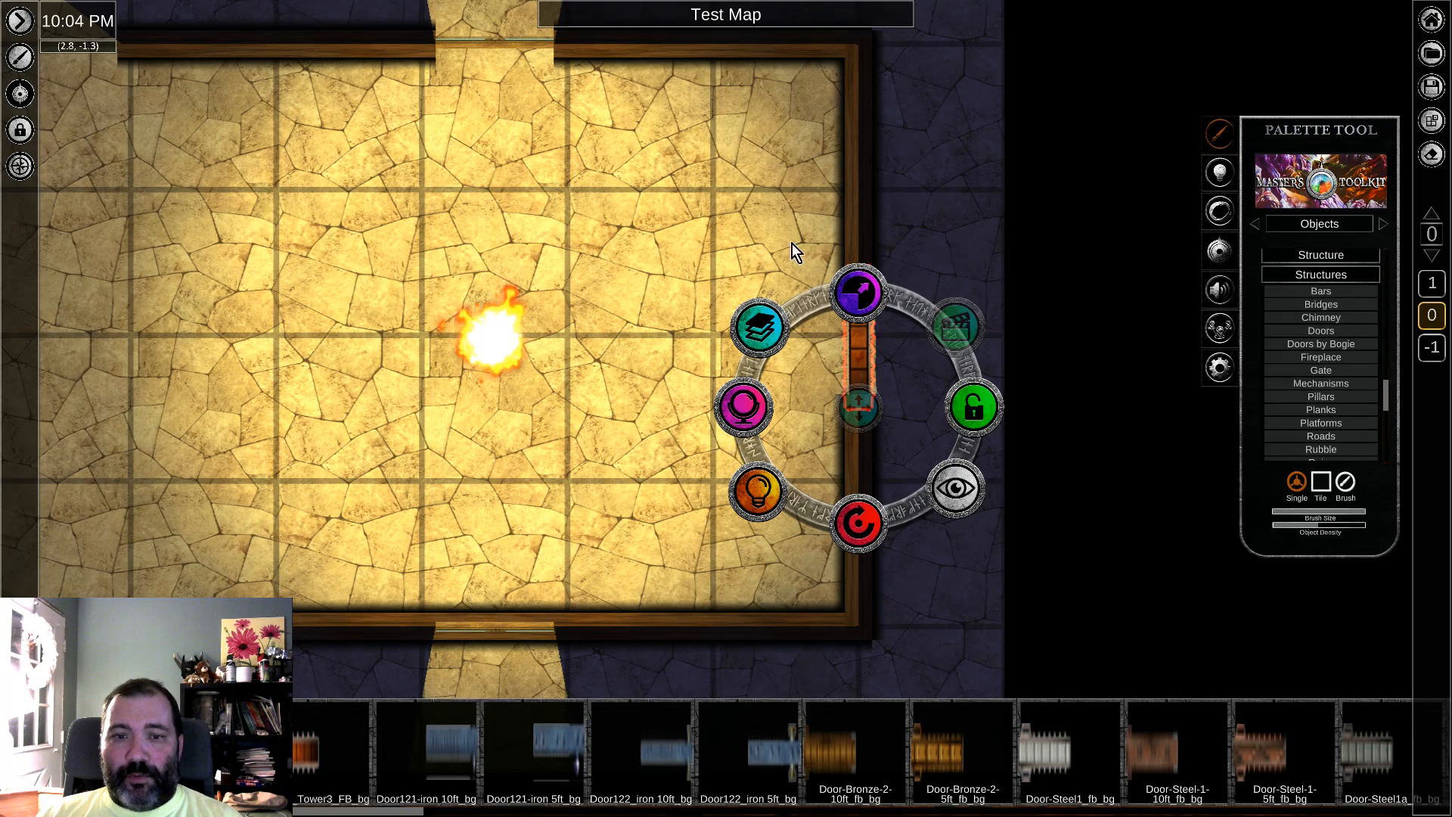
right_click(850, 338)
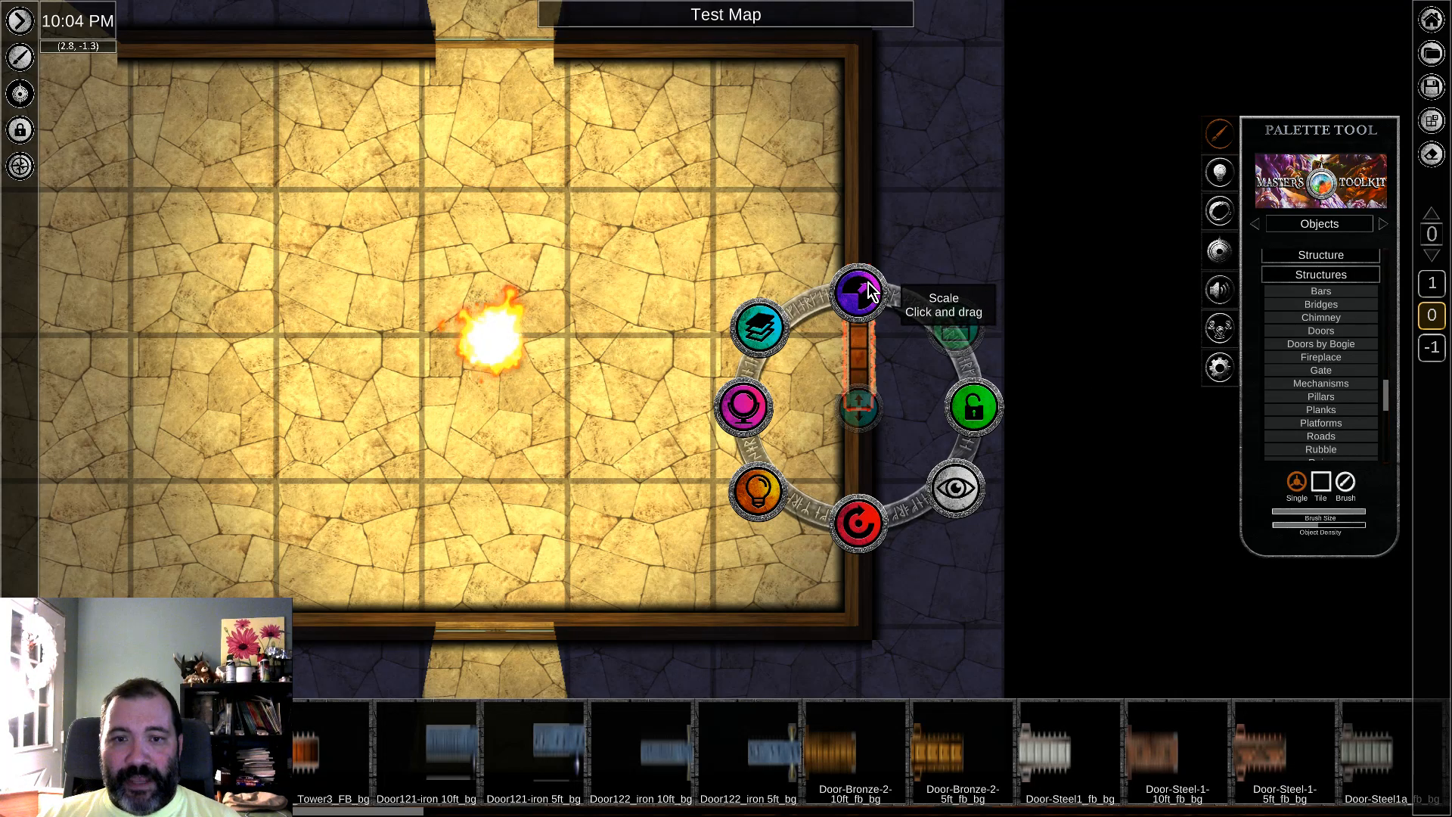
left_click(897, 299)
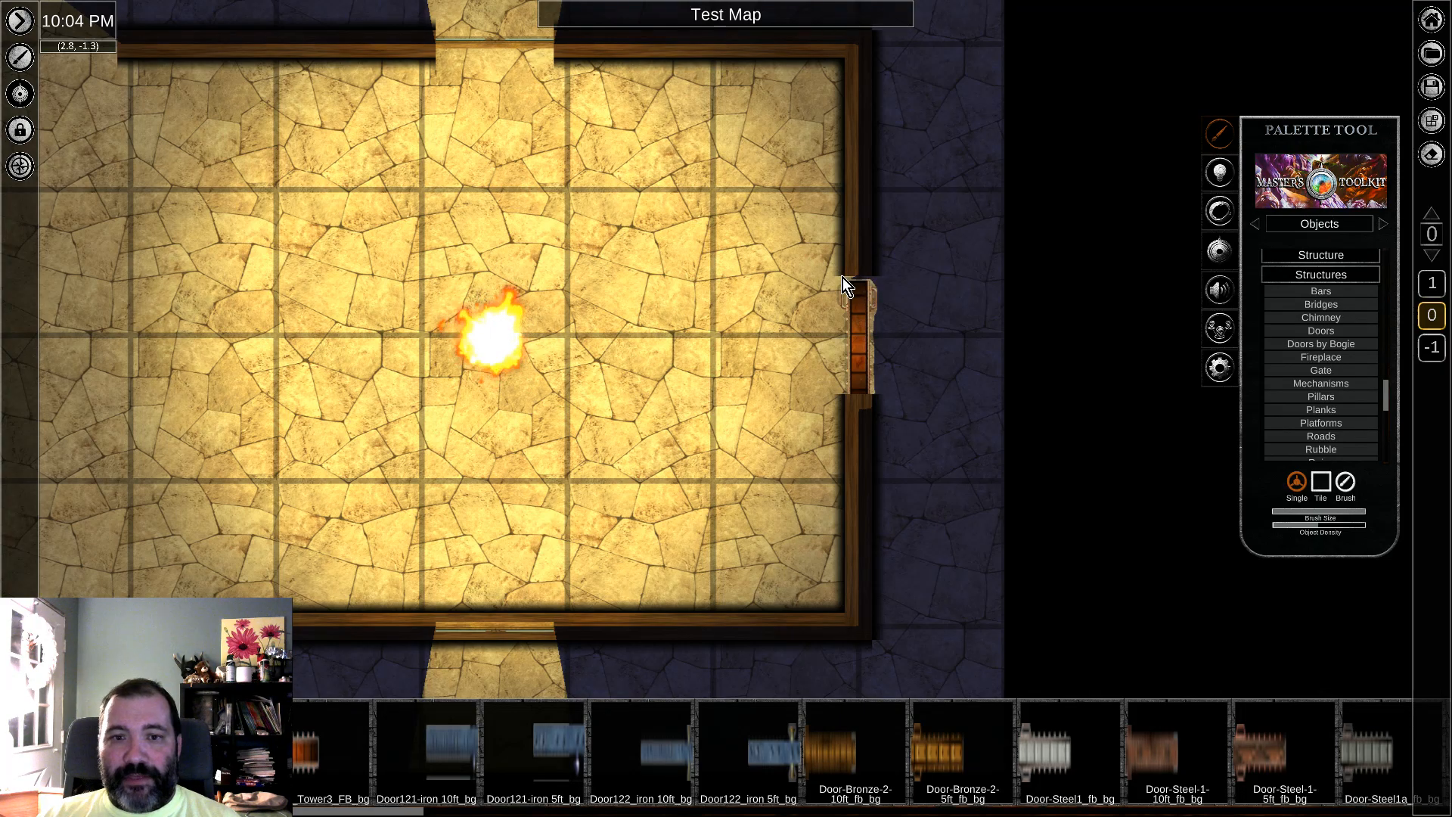
right_click(856, 337)
key("Delete")
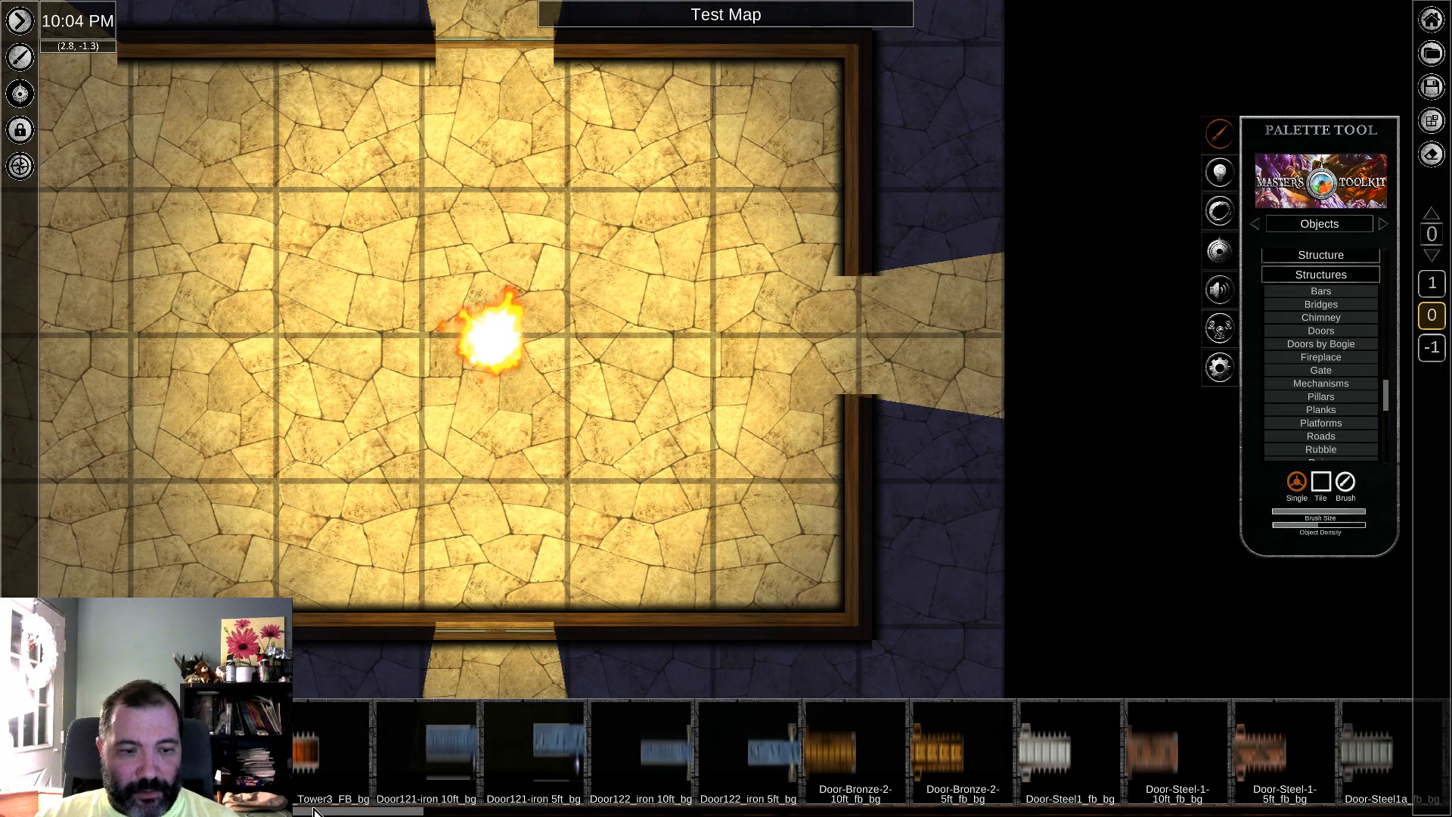
Step: Try placing the Door122_iron 5ft_bg door just outside the gap in the east wall, and delete it
scroll(414, 774, "down", 3)
left_click(509, 750)
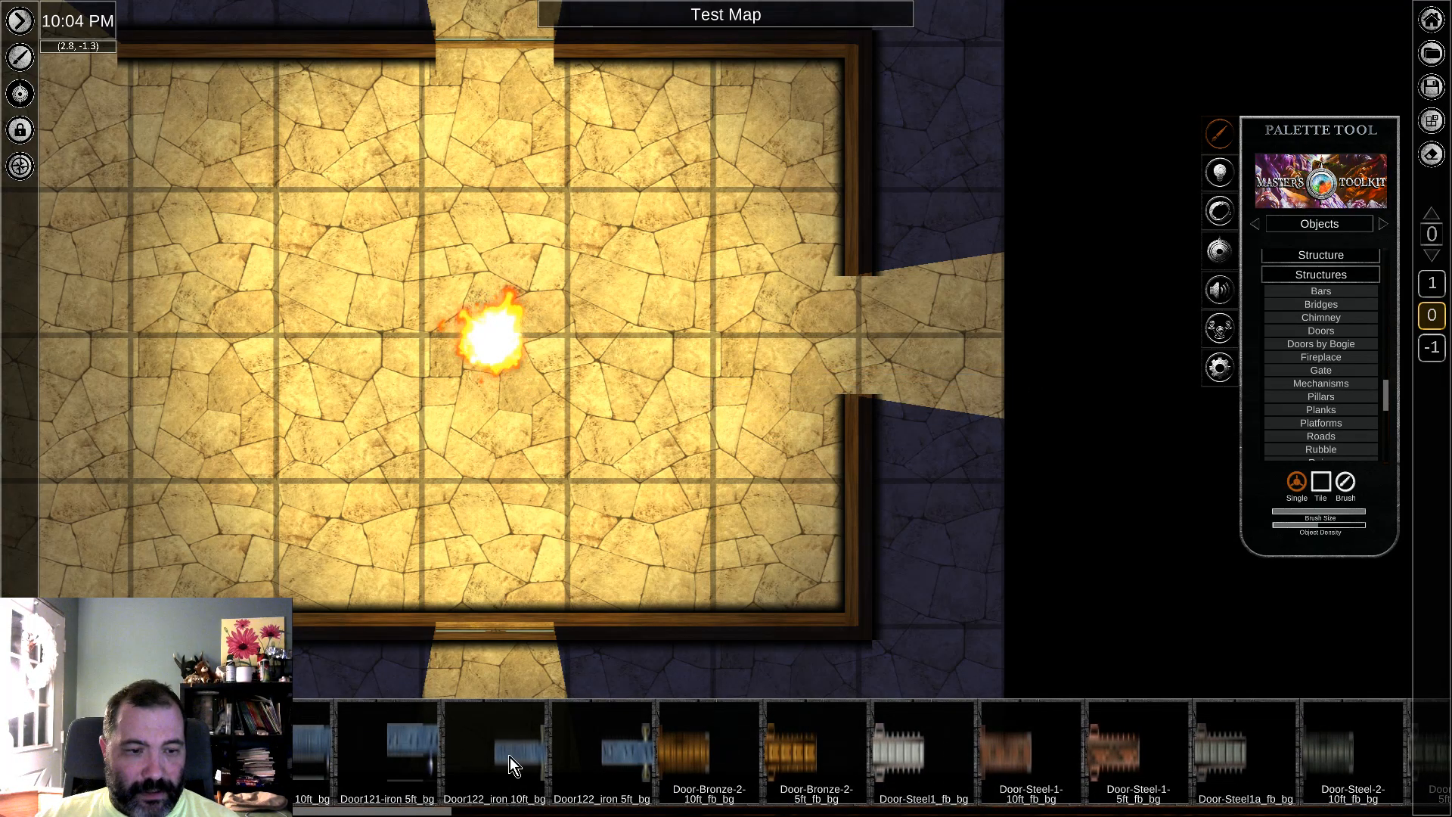
left_click(619, 753)
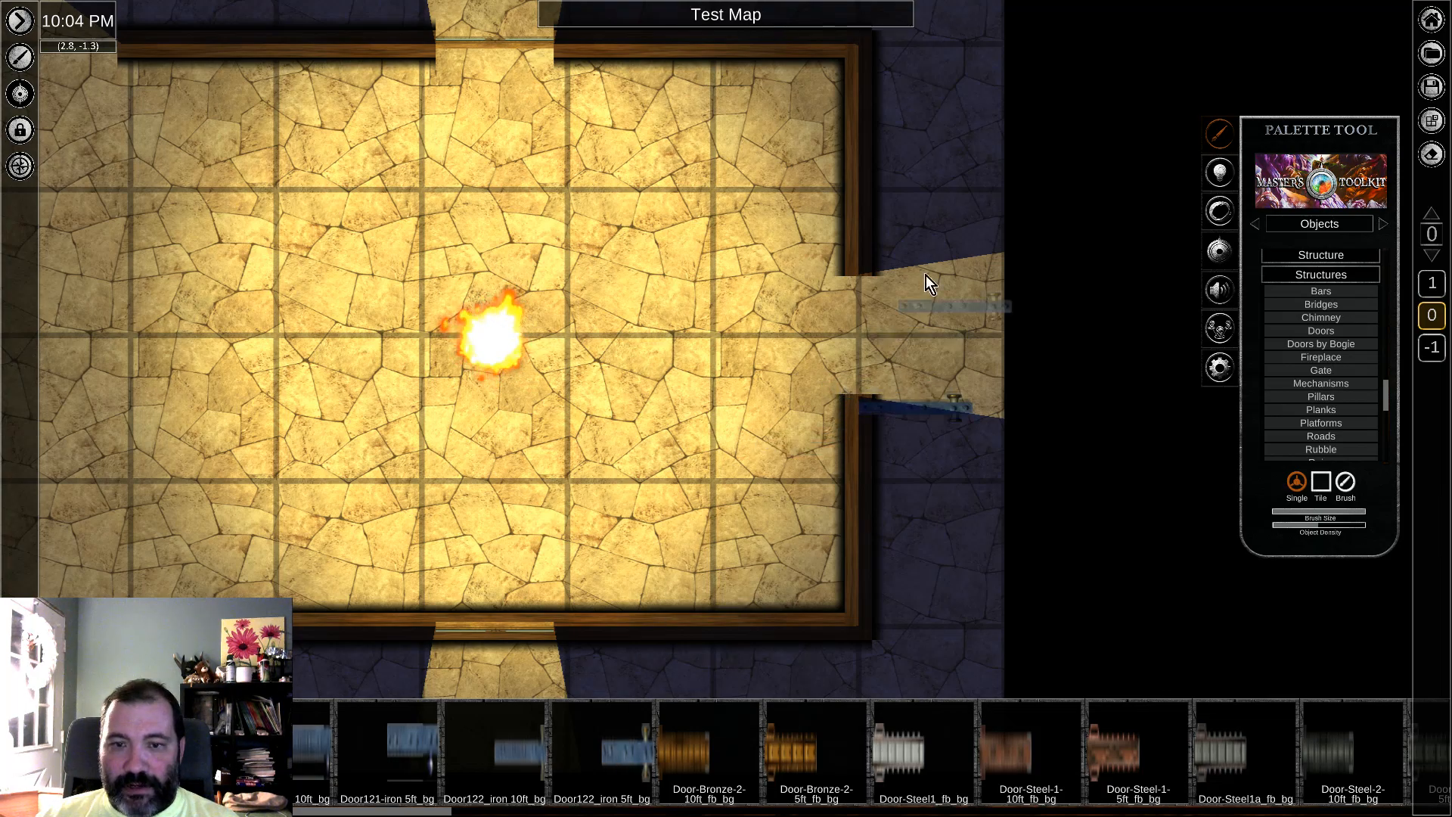
left_click(935, 416)
key("Delete")
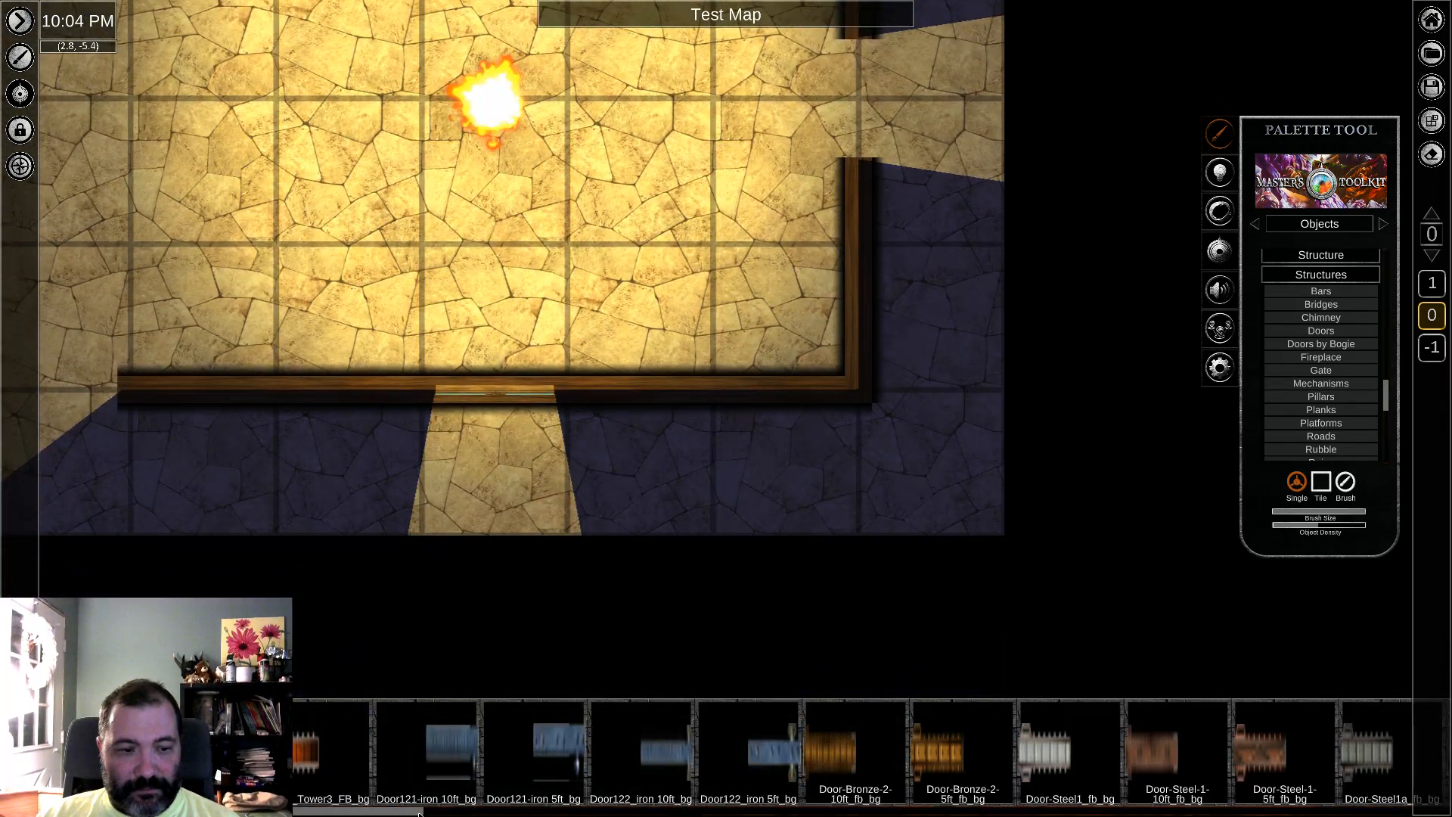
Step: Place the Door-wood675_dr door in the east wall's gap, rotated upright to line up with the wall
left_click_drag(417, 810, 1052, 806)
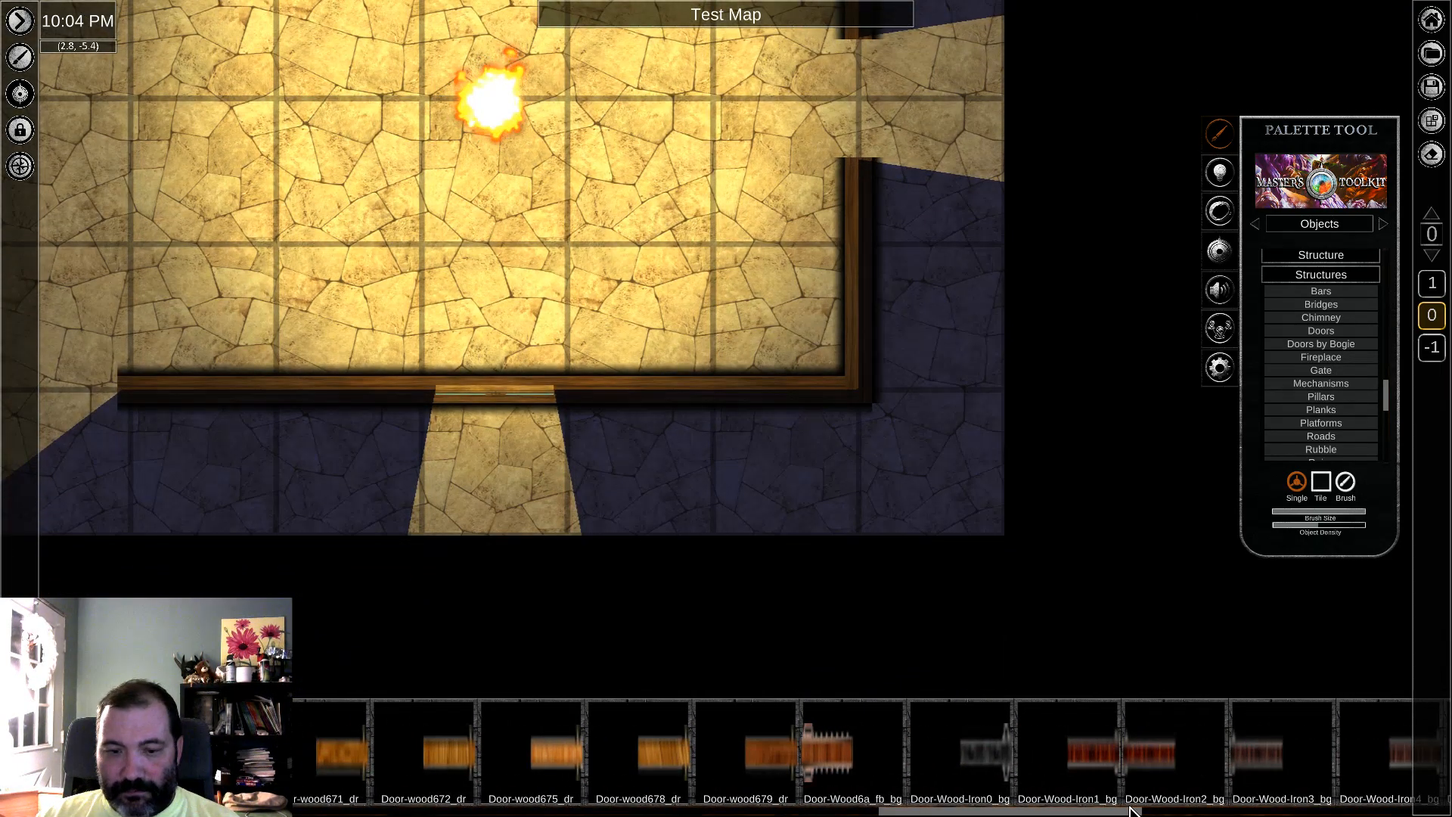
left_click(560, 769)
key("w")
left_click(860, 375)
right_click(1059, 239)
left_click(954, 384)
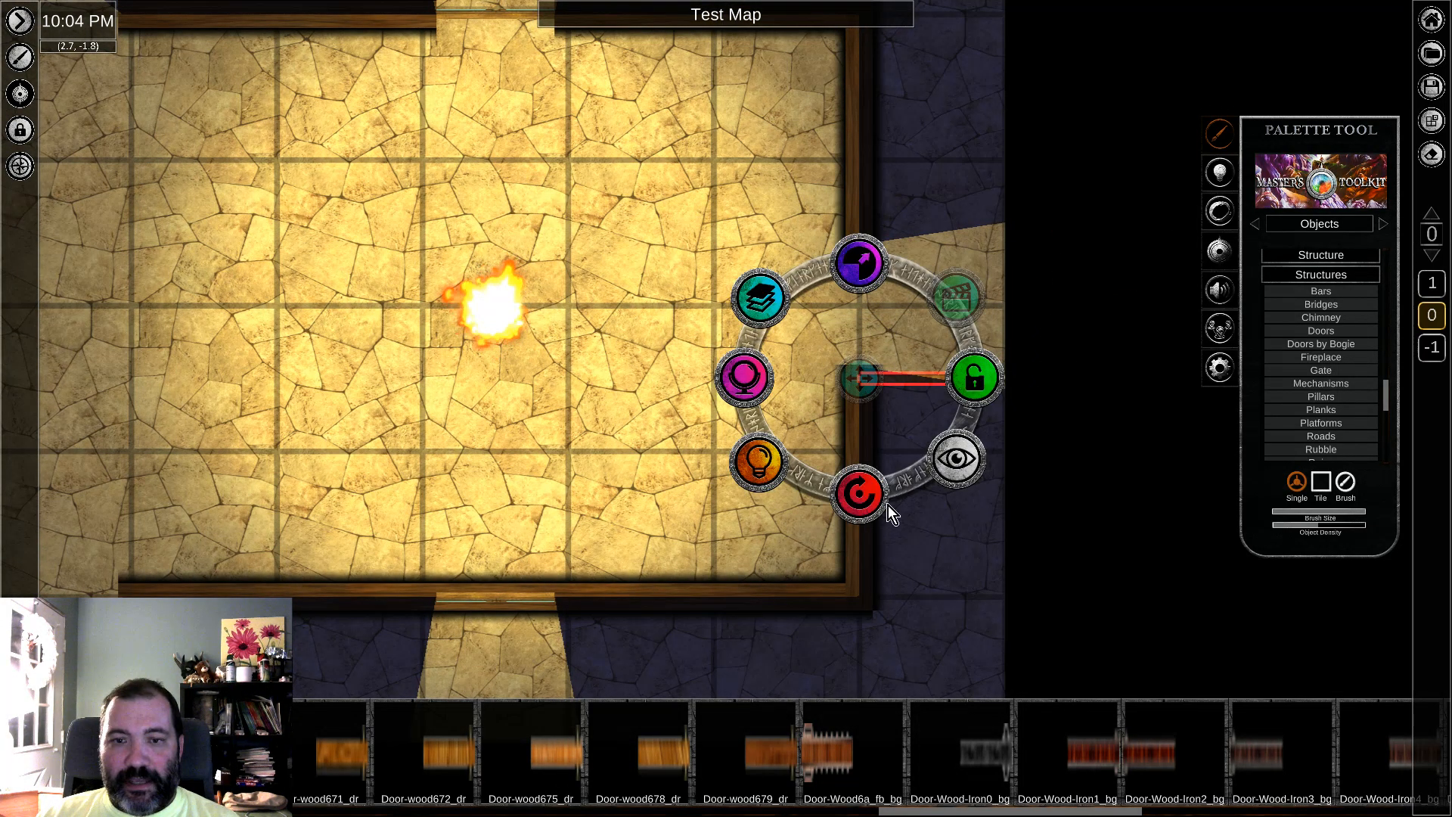
left_click_drag(882, 511, 1073, 446)
left_click_drag(861, 274, 862, 261)
left_click(1025, 220)
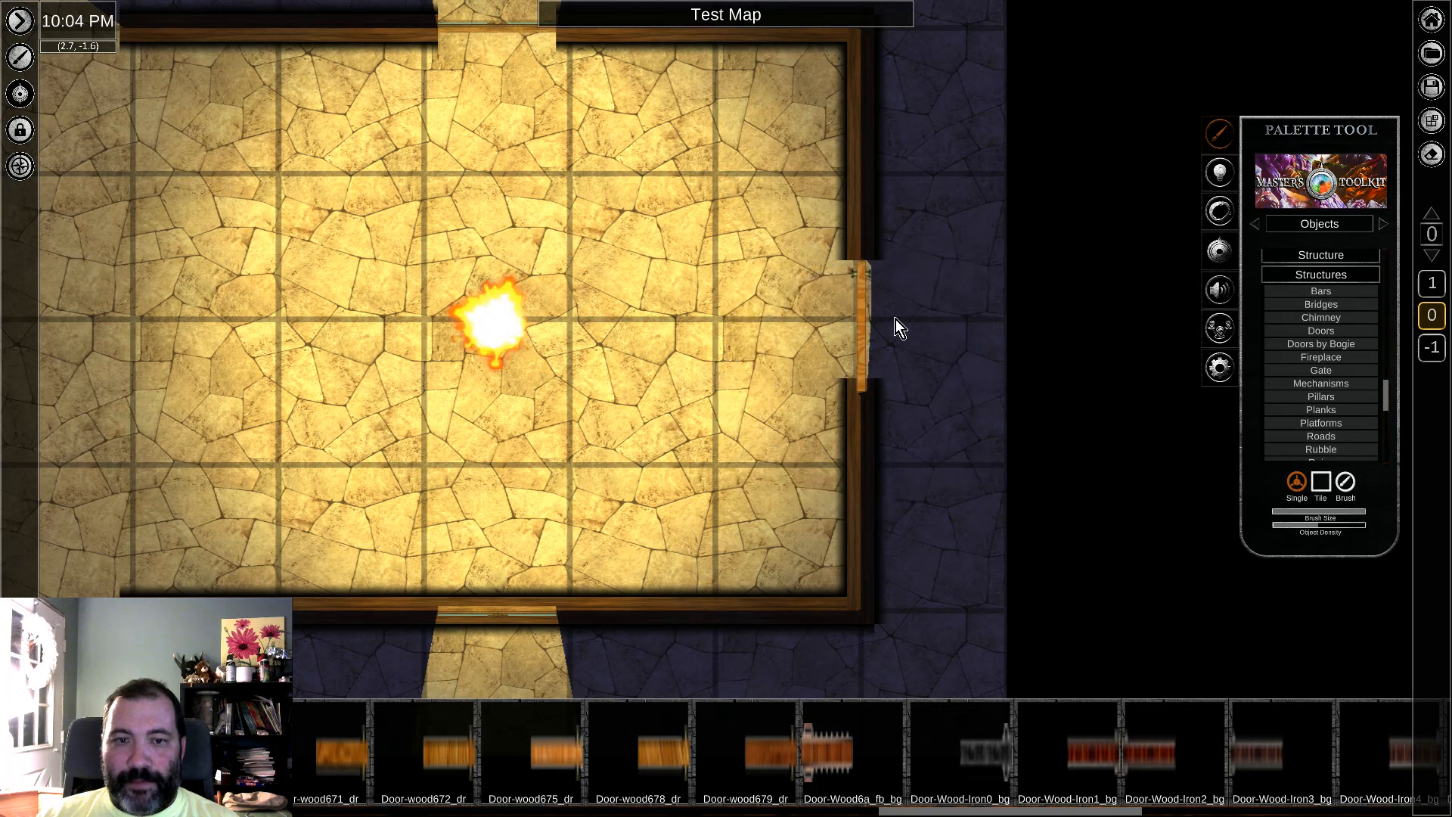
Step: Adjust the wooden door's scale and layer order against the ends of the east wall
left_click(866, 281)
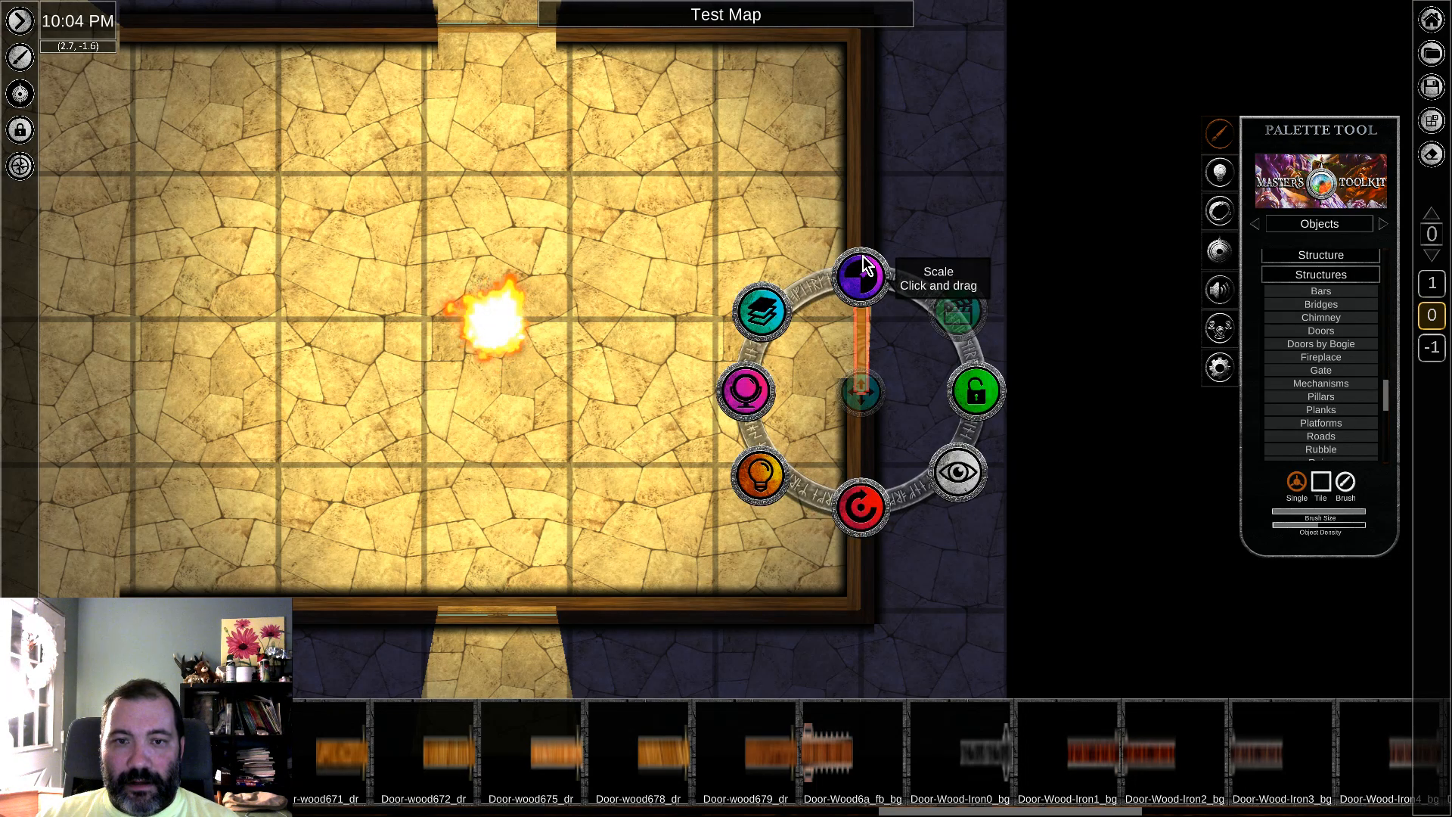
left_click(1009, 270)
left_click(862, 339)
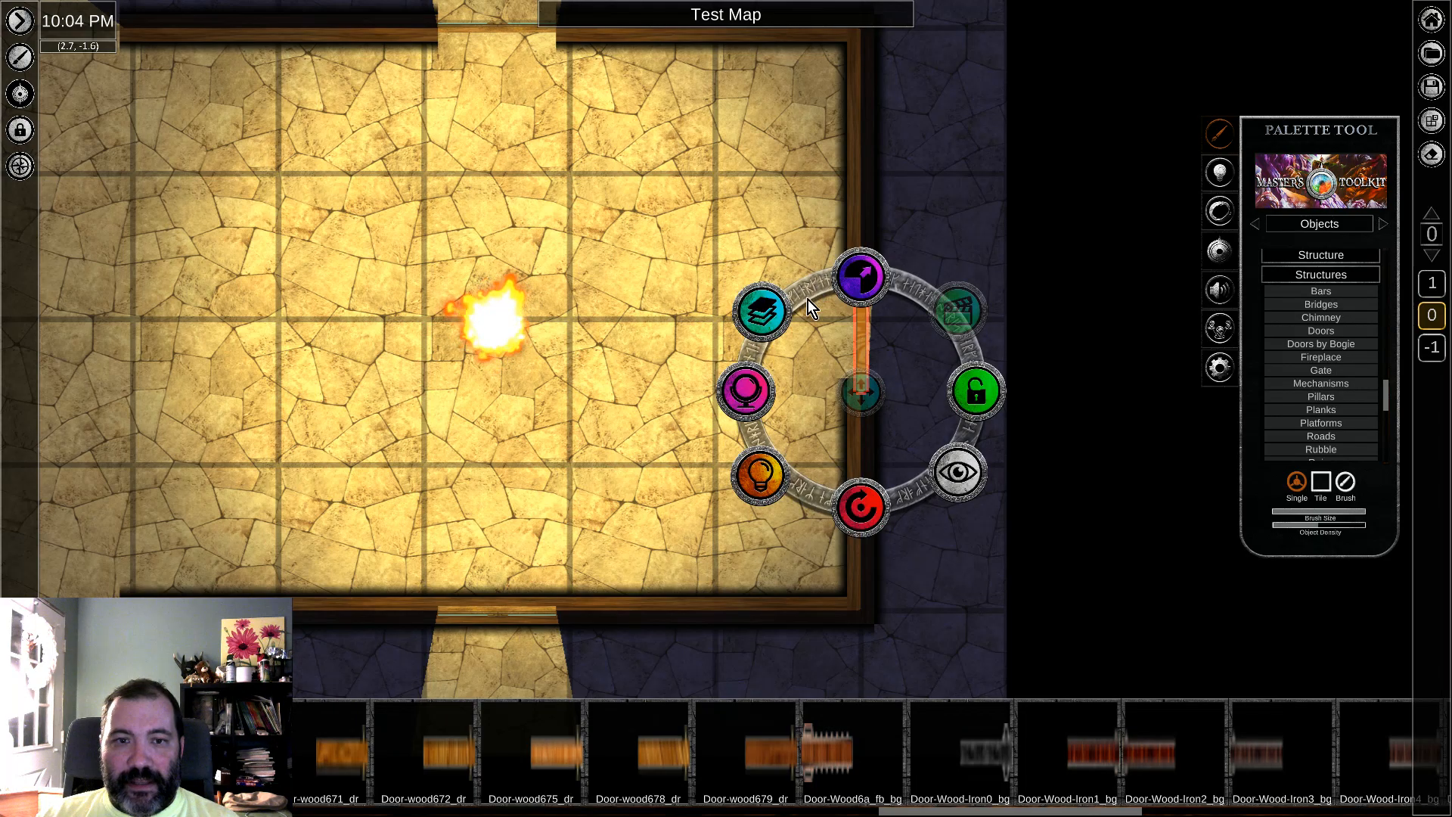
left_click(766, 311)
left_click(746, 396)
left_click(1042, 260)
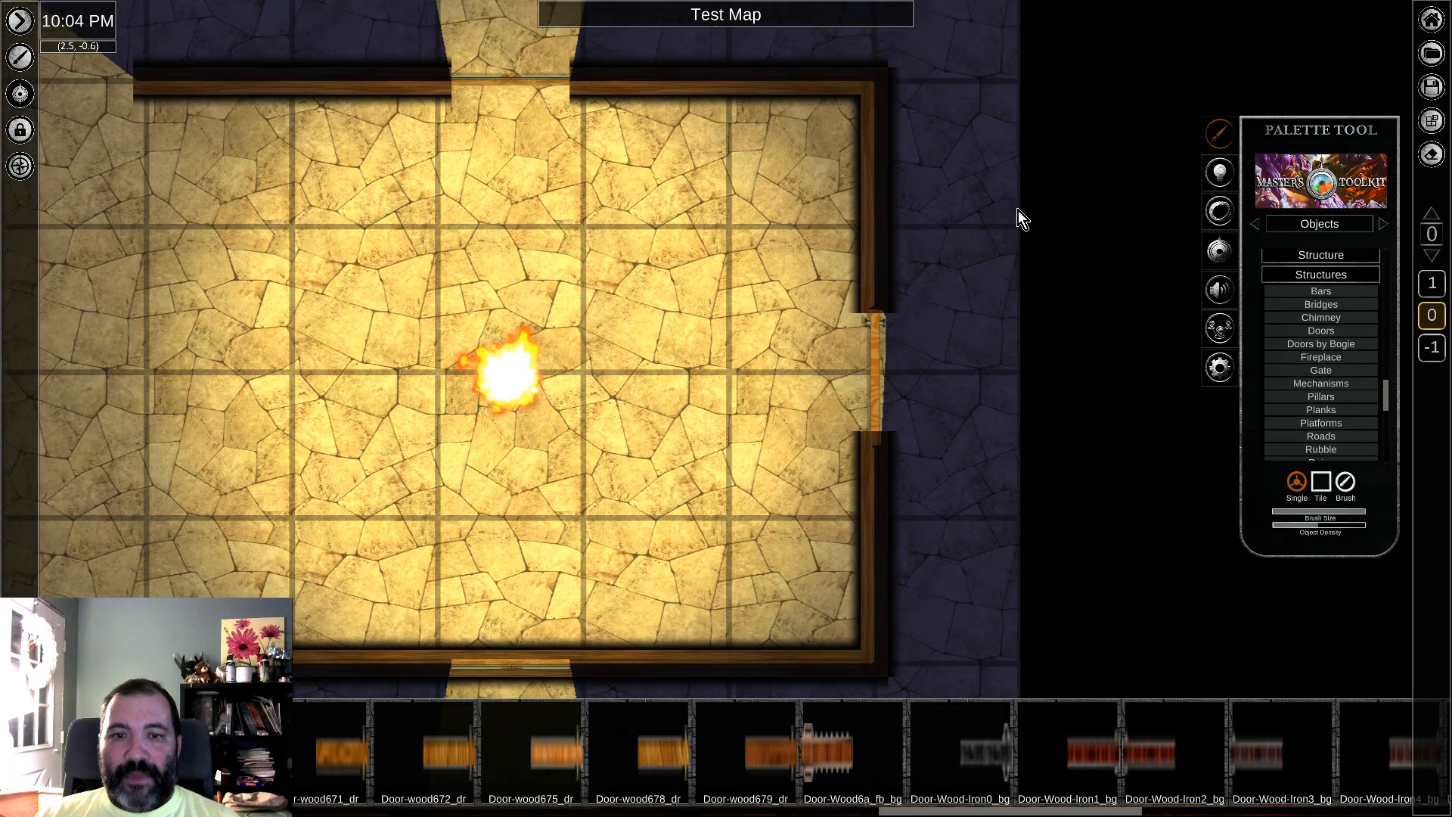
left_click(874, 373)
left_click(1041, 315)
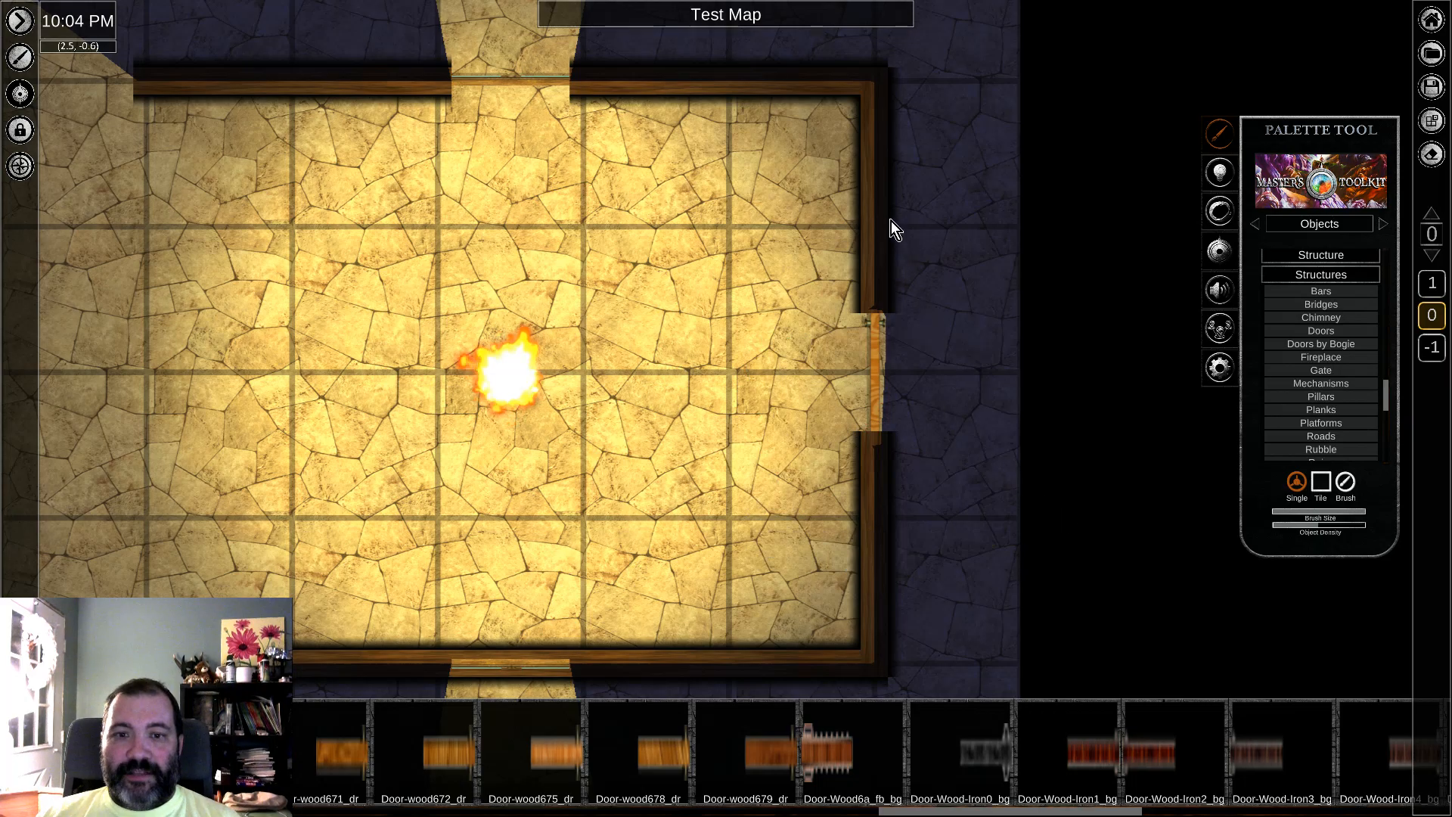
Step: Shorten the lower section of the east wall so that its end meets the lower end of the door
left_click(882, 229)
left_click(872, 460)
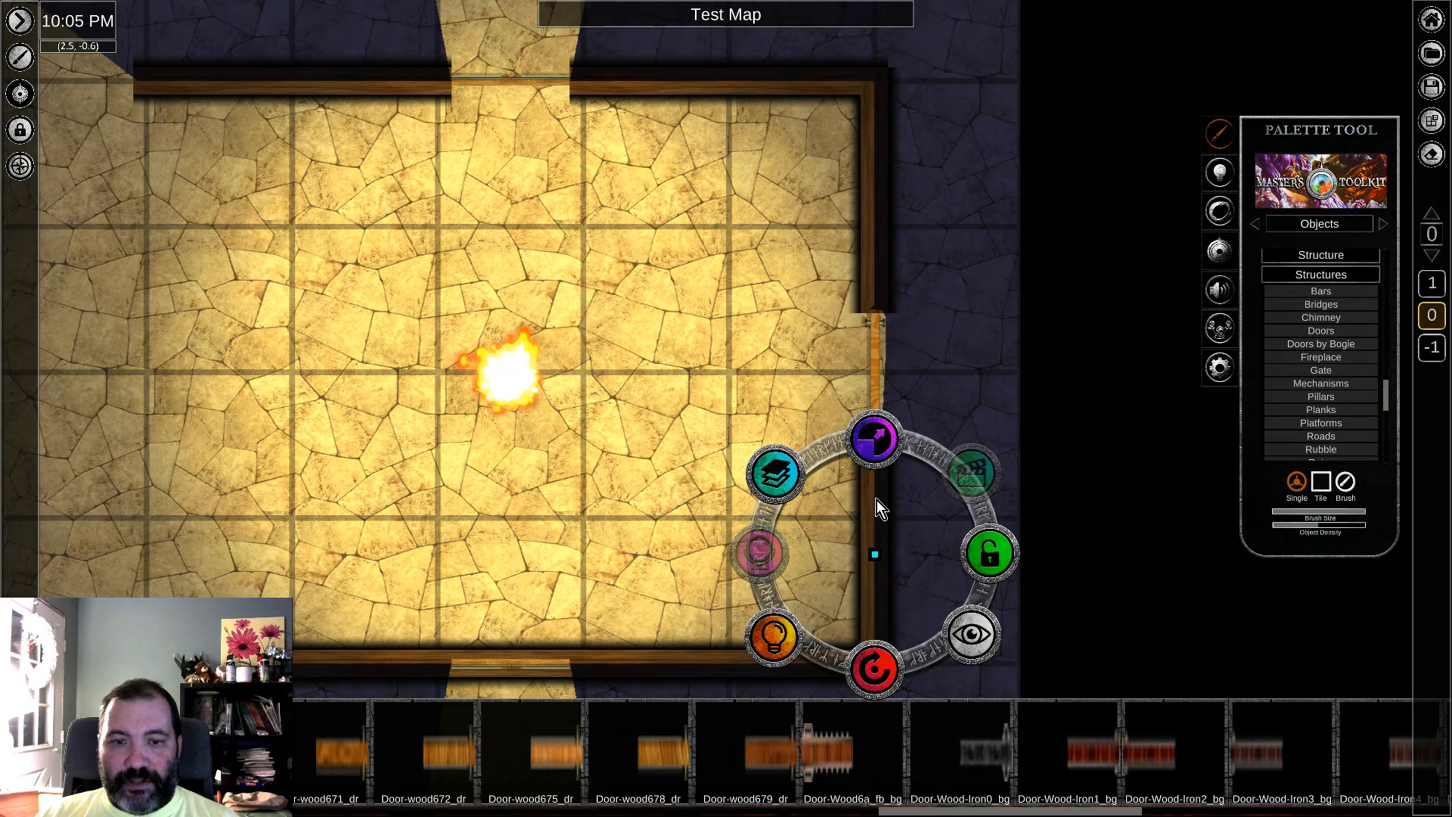
scroll(916, 449, "up", 3)
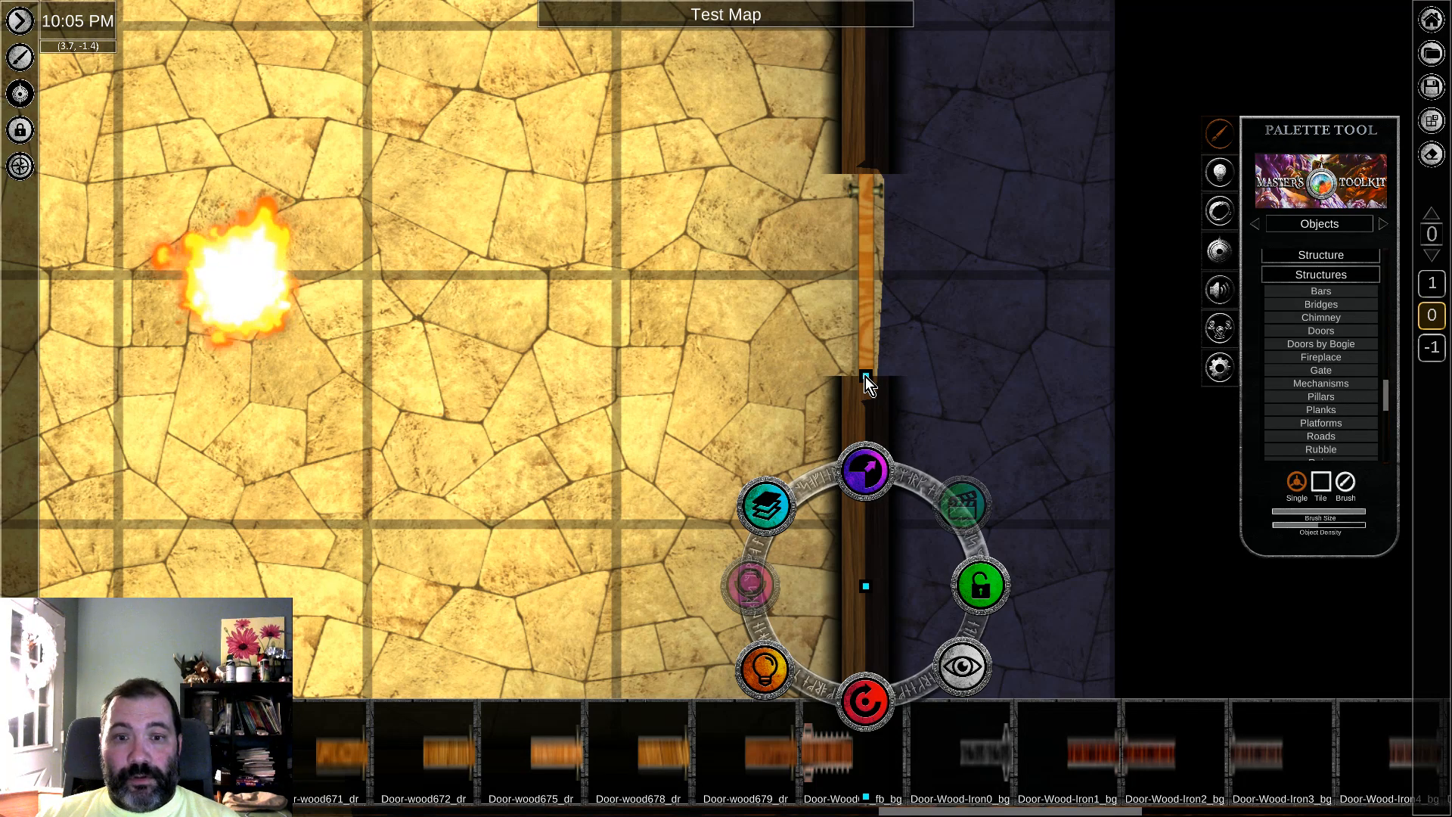
left_click_drag(866, 377, 866, 400)
left_click(1078, 283)
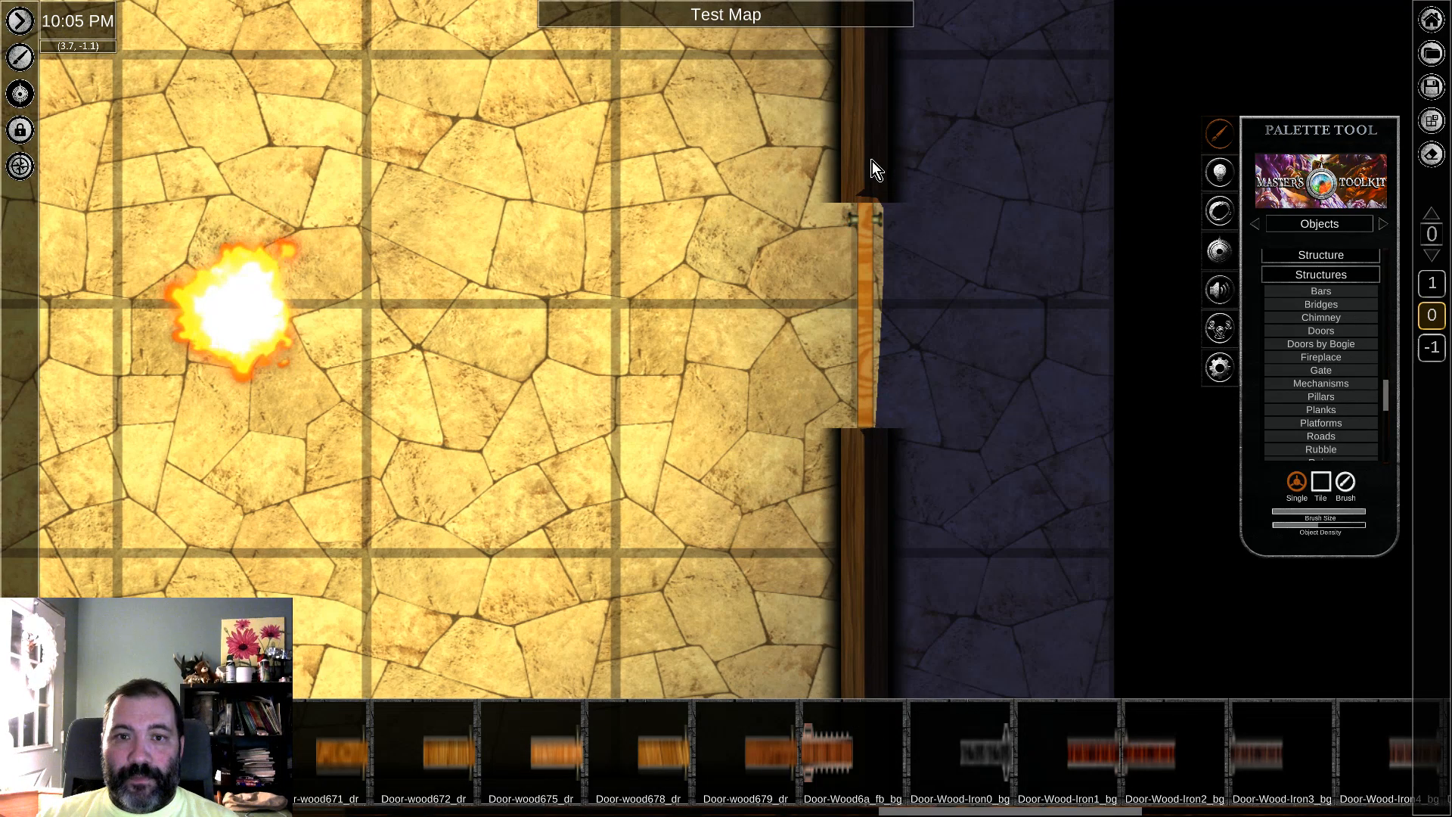
Step: Shorten the upper section of the east wall, and scale the door up to fill the widened gap
left_click(875, 167)
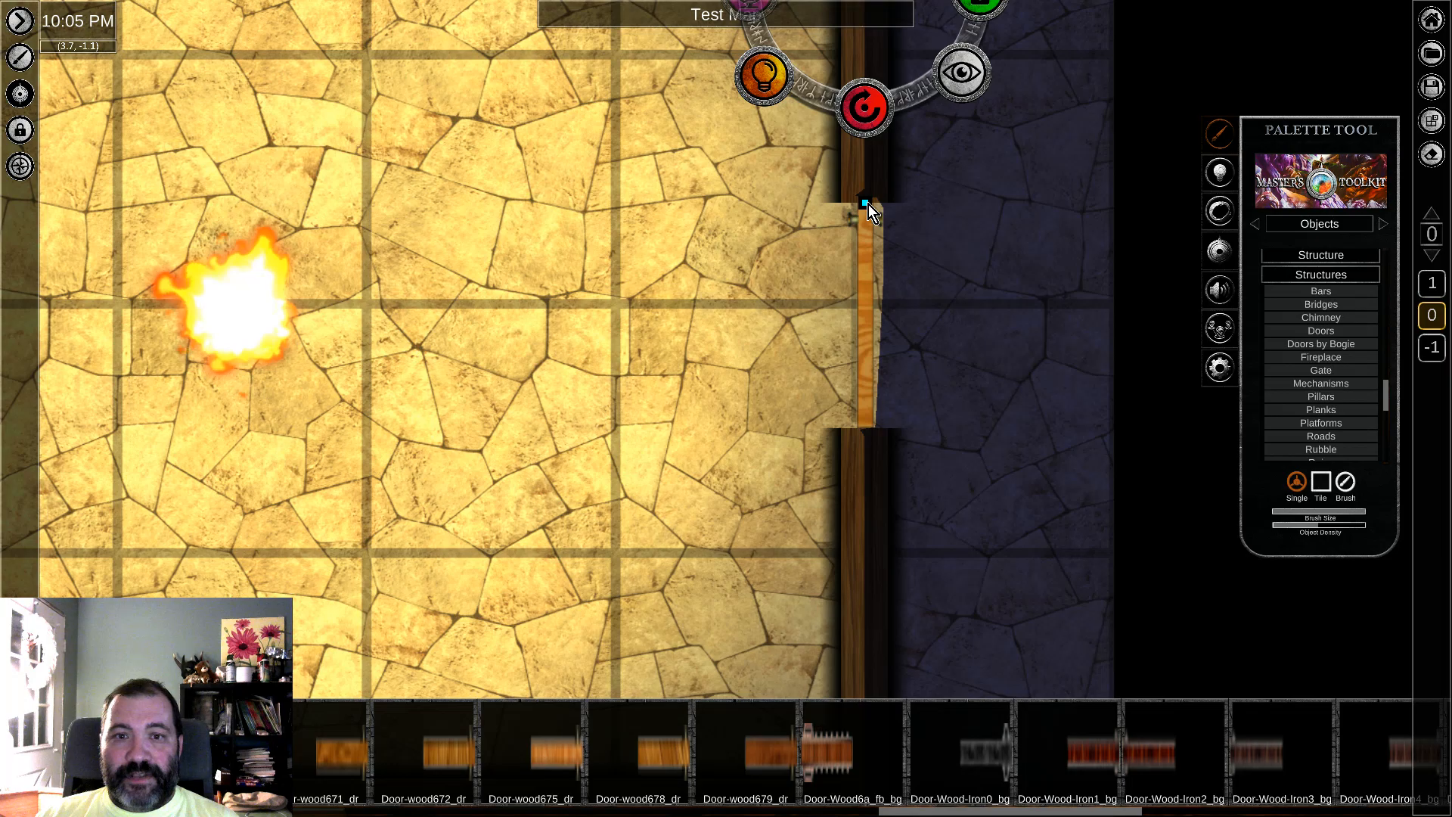
left_click(869, 205)
left_click(865, 216)
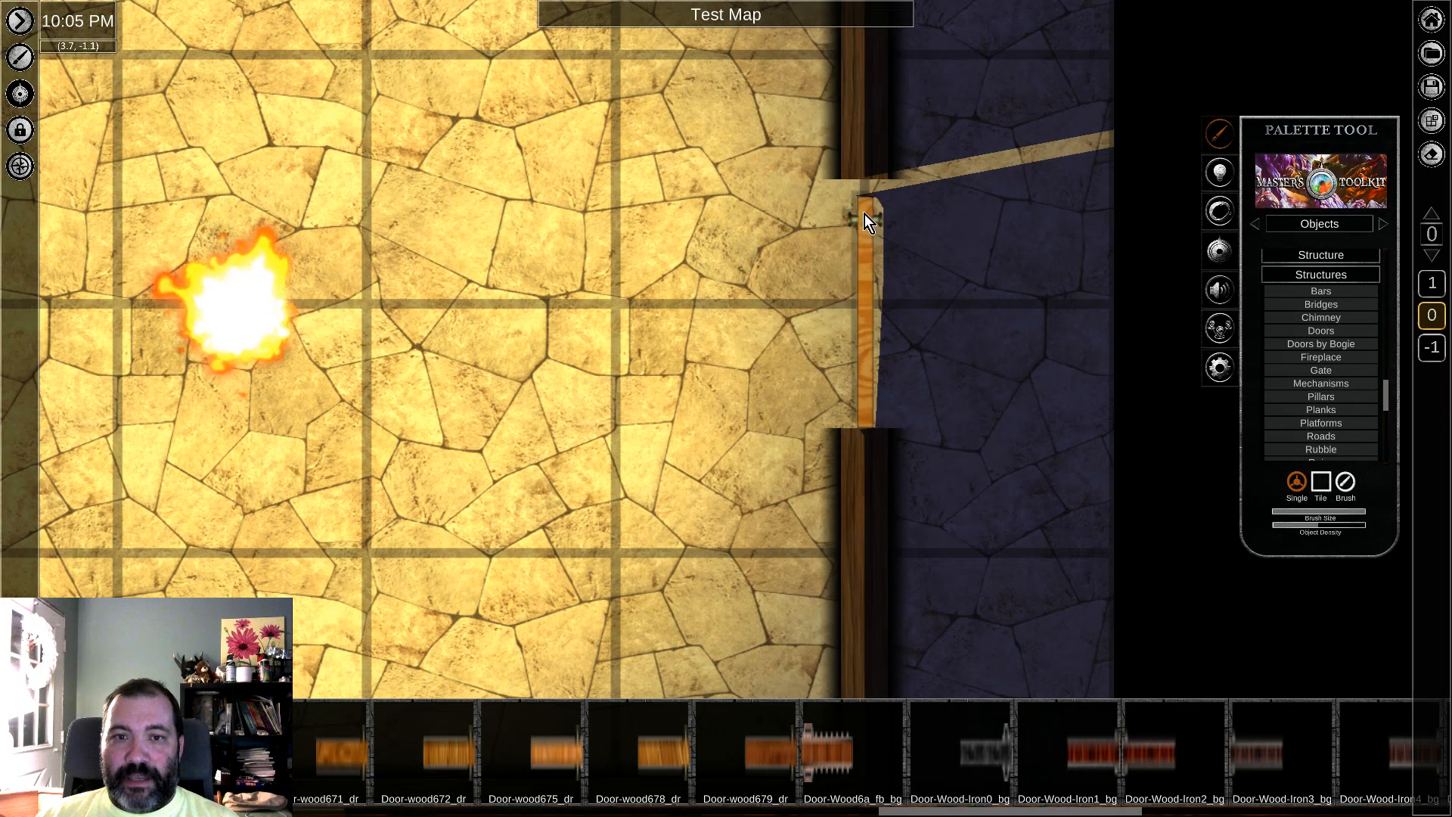
left_click(864, 221)
left_click_drag(865, 305, 865, 298)
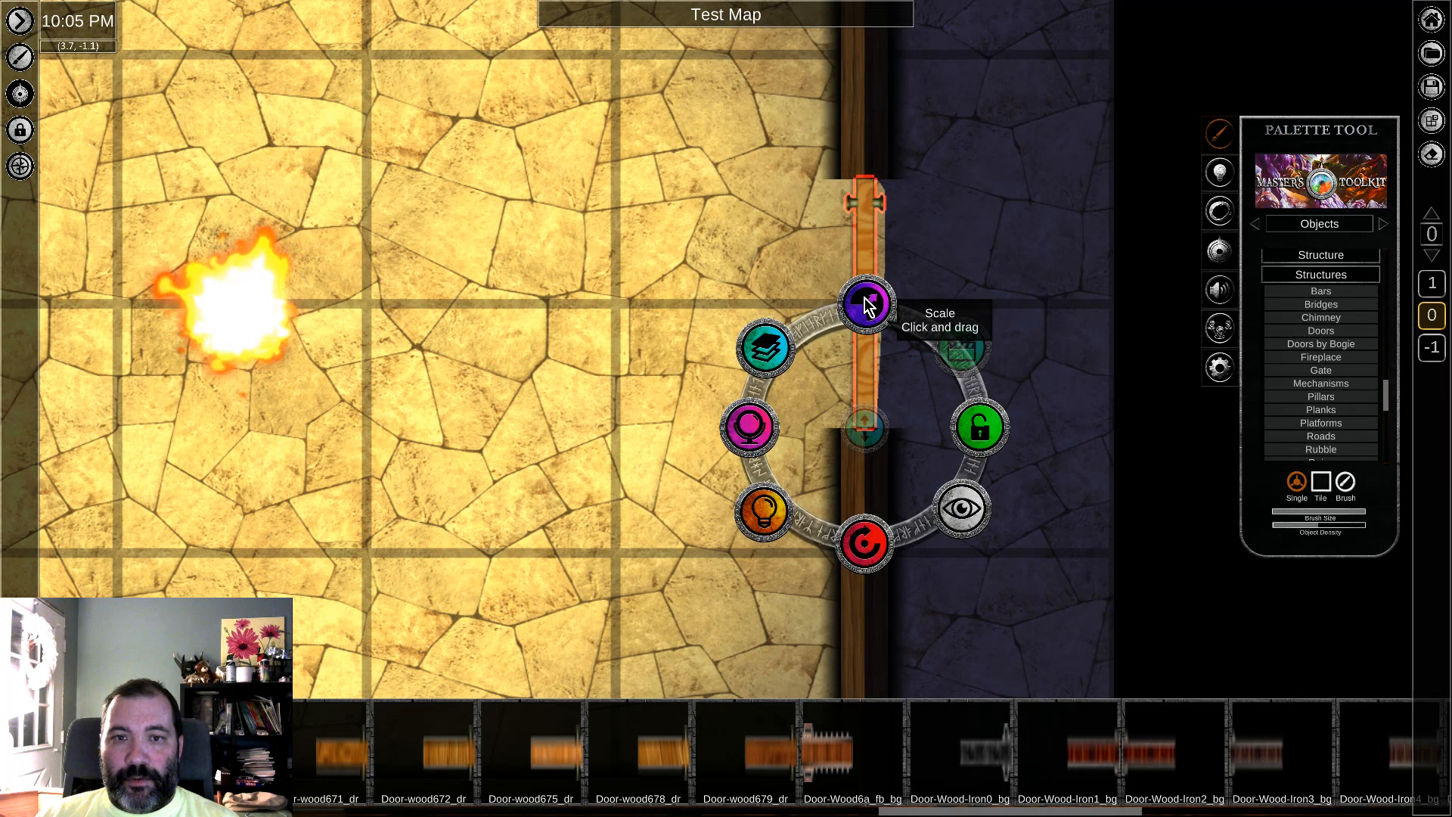
left_click(1006, 243)
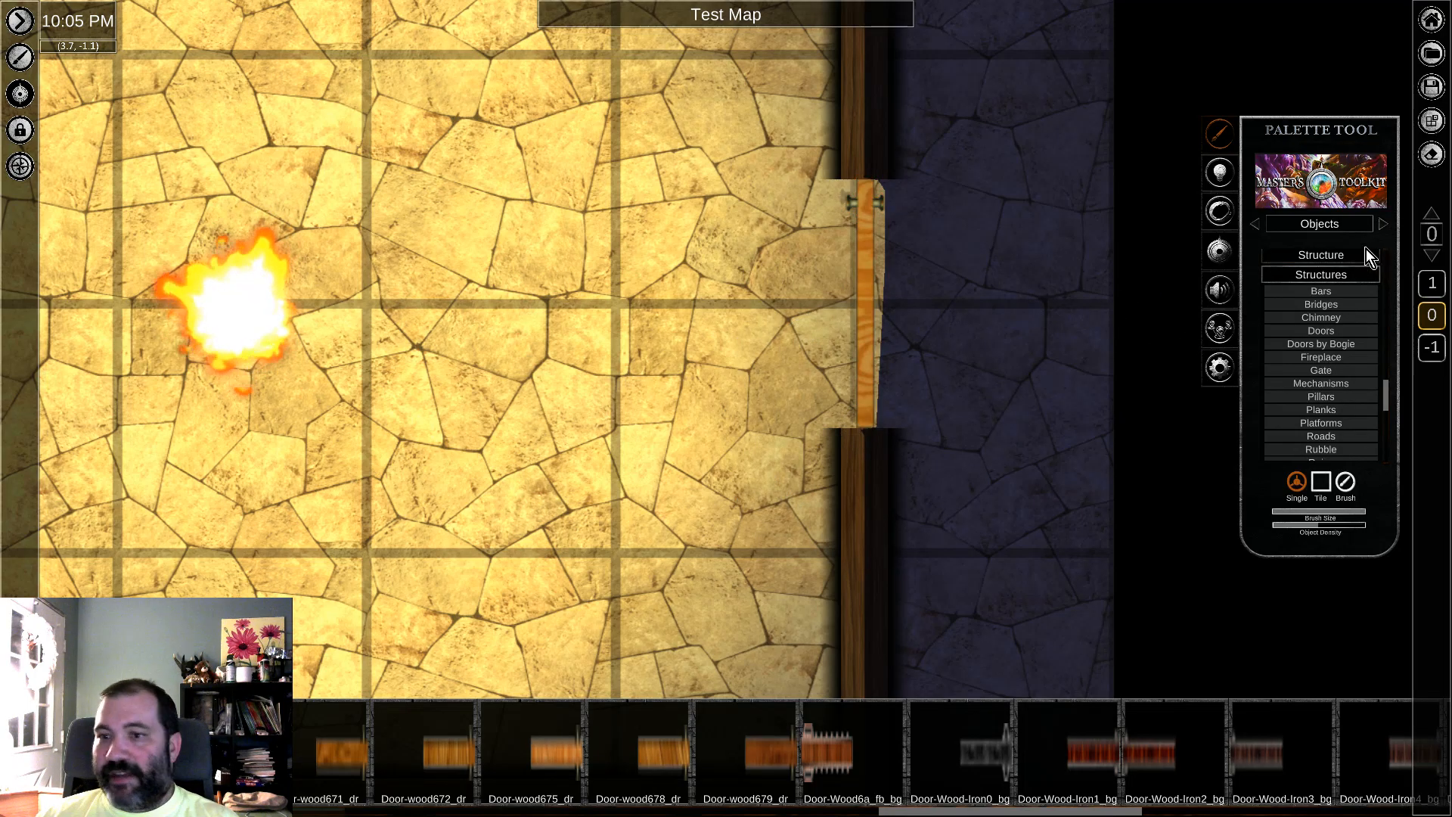
Step: Switch the palette to the Walls category within Repeatables
left_click(1324, 229)
left_click(1331, 271)
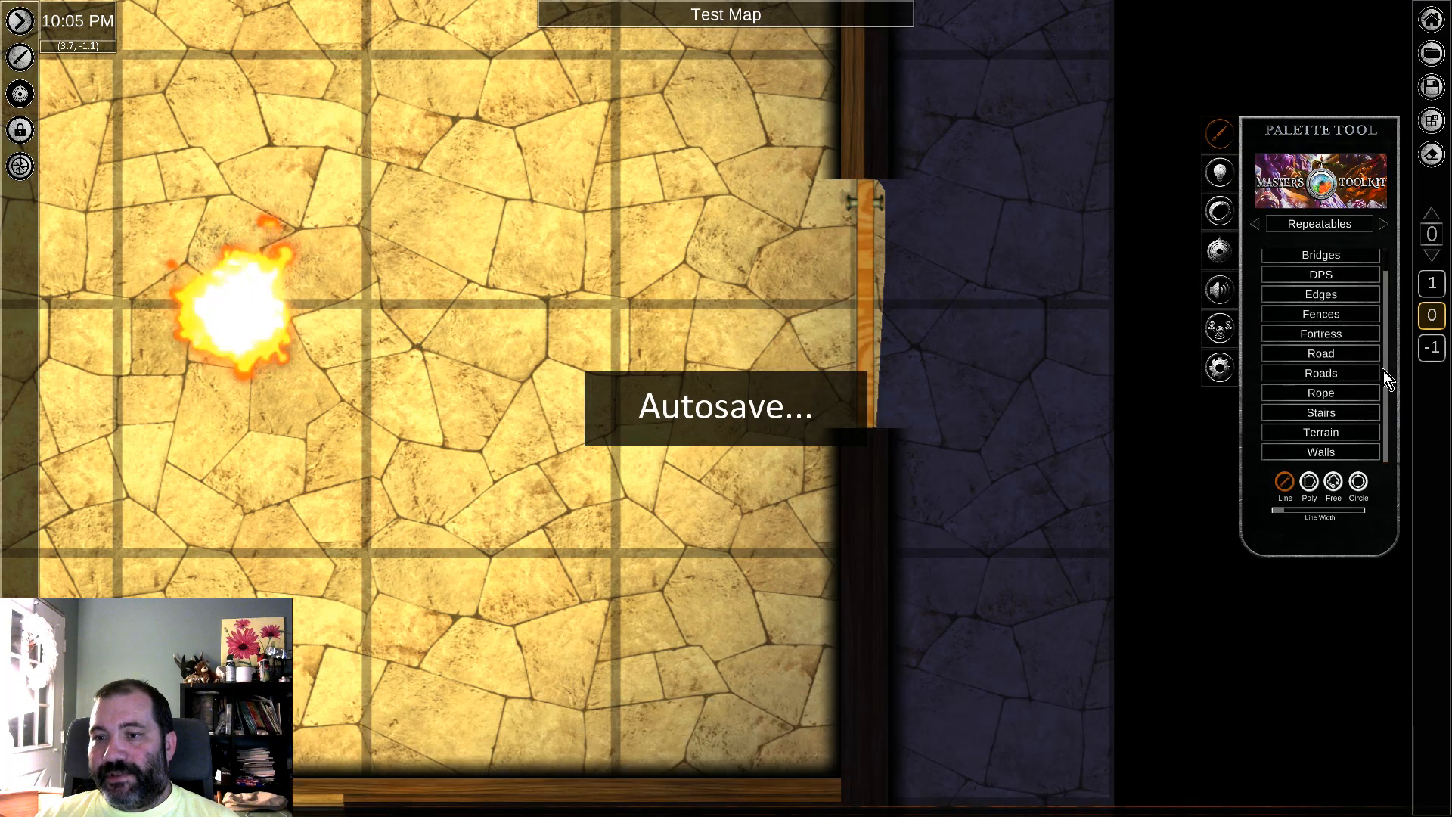
left_click(1322, 452)
scroll(1336, 382, "down", 3)
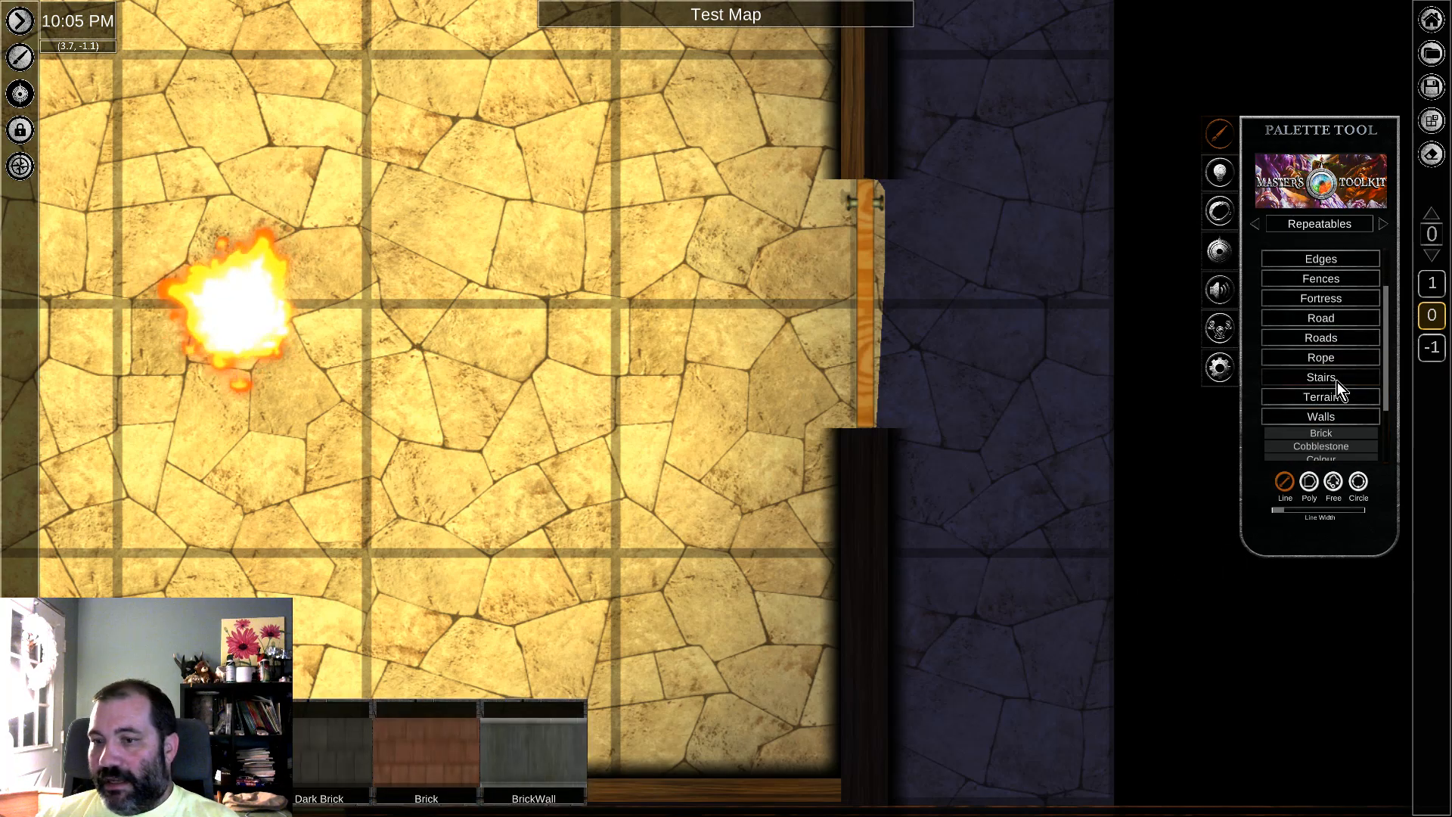
scroll(1327, 397, "down", 2)
Step: Select the lower section of the east wall and inspect it down to the corner with the south wall
left_click(865, 646)
right_click_drag(998, 247, 1009, 320)
left_click(874, 134, "shift")
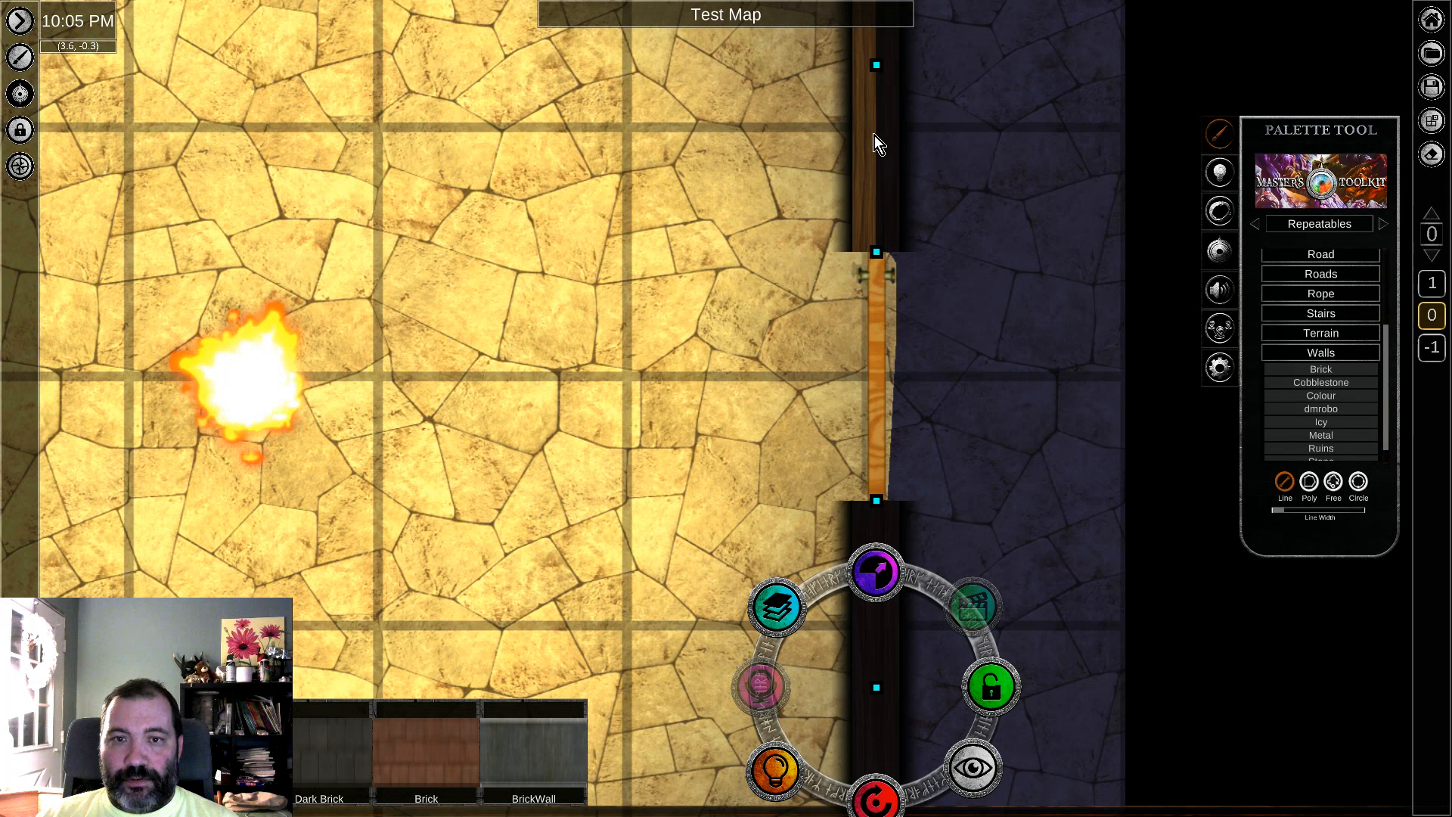
right_click_drag(1022, 679, 1017, 516)
left_click(989, 524)
right_click_drag(1036, 177, 1041, 269)
left_click(1041, 269)
right_click_drag(921, 589, 923, 442)
left_click(278, 162)
left_click_drag(279, 162, 361, 89)
left_click(1028, 81)
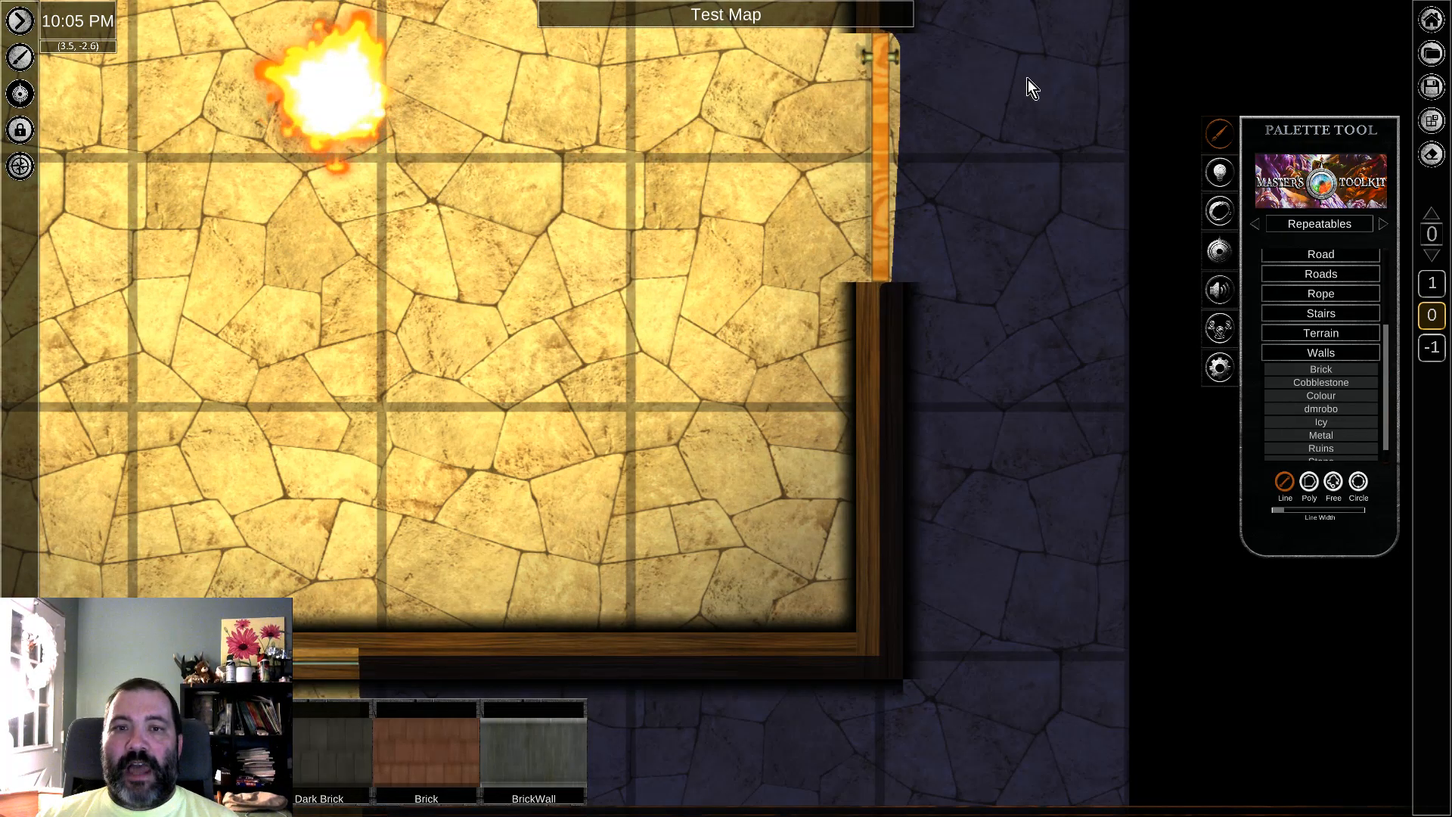
Step: Choose the Wood set of repeatable walls for covering the east doorway
right_click_drag(1024, 96, 1000, 255)
scroll(1351, 394, "down", 2)
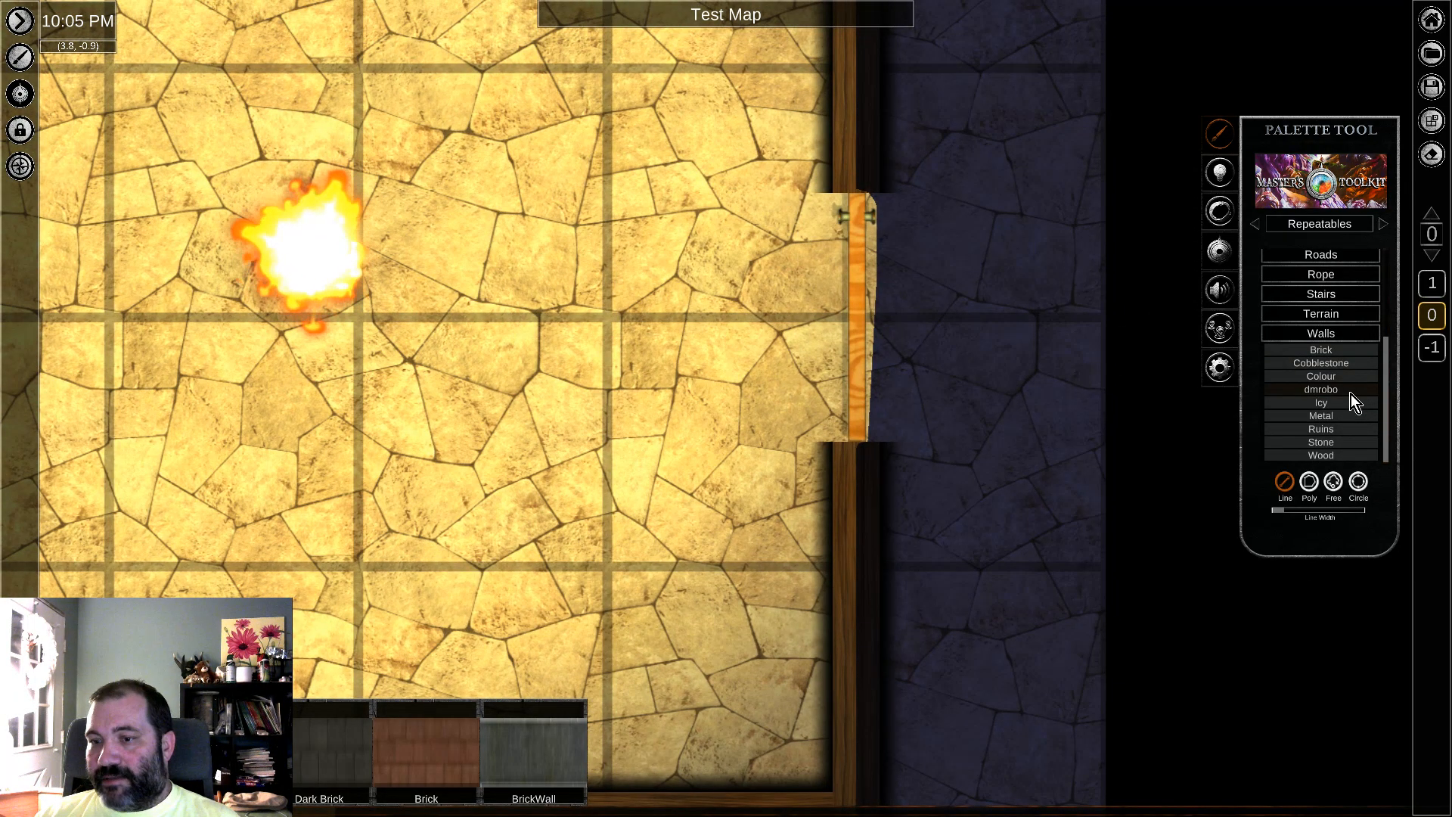
left_click(1327, 457)
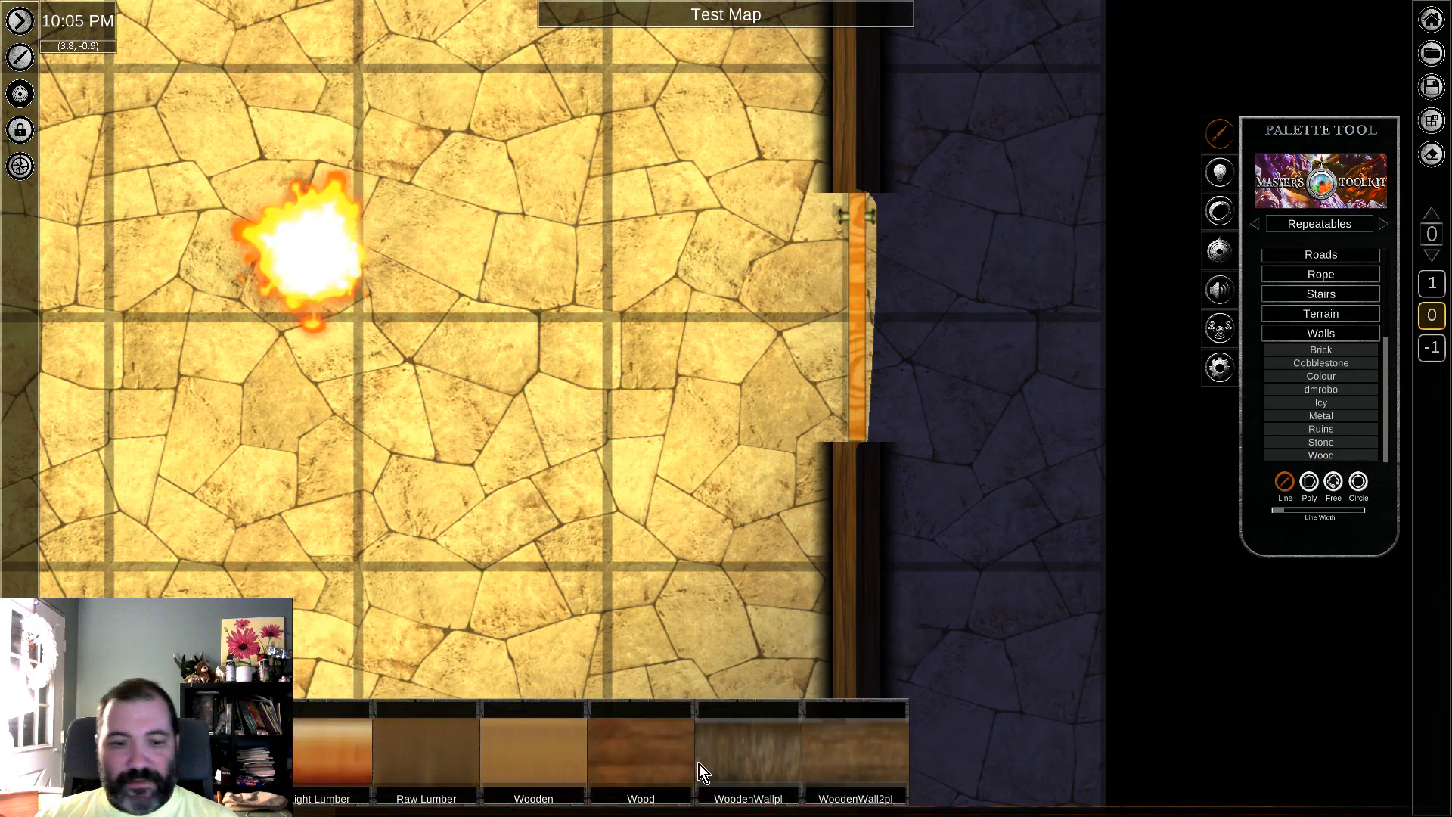
Step: Try drawing a Wooden-textured wall segment across the east doorway, and delete it
left_click_drag(862, 198, 864, 440)
right_click(846, 342)
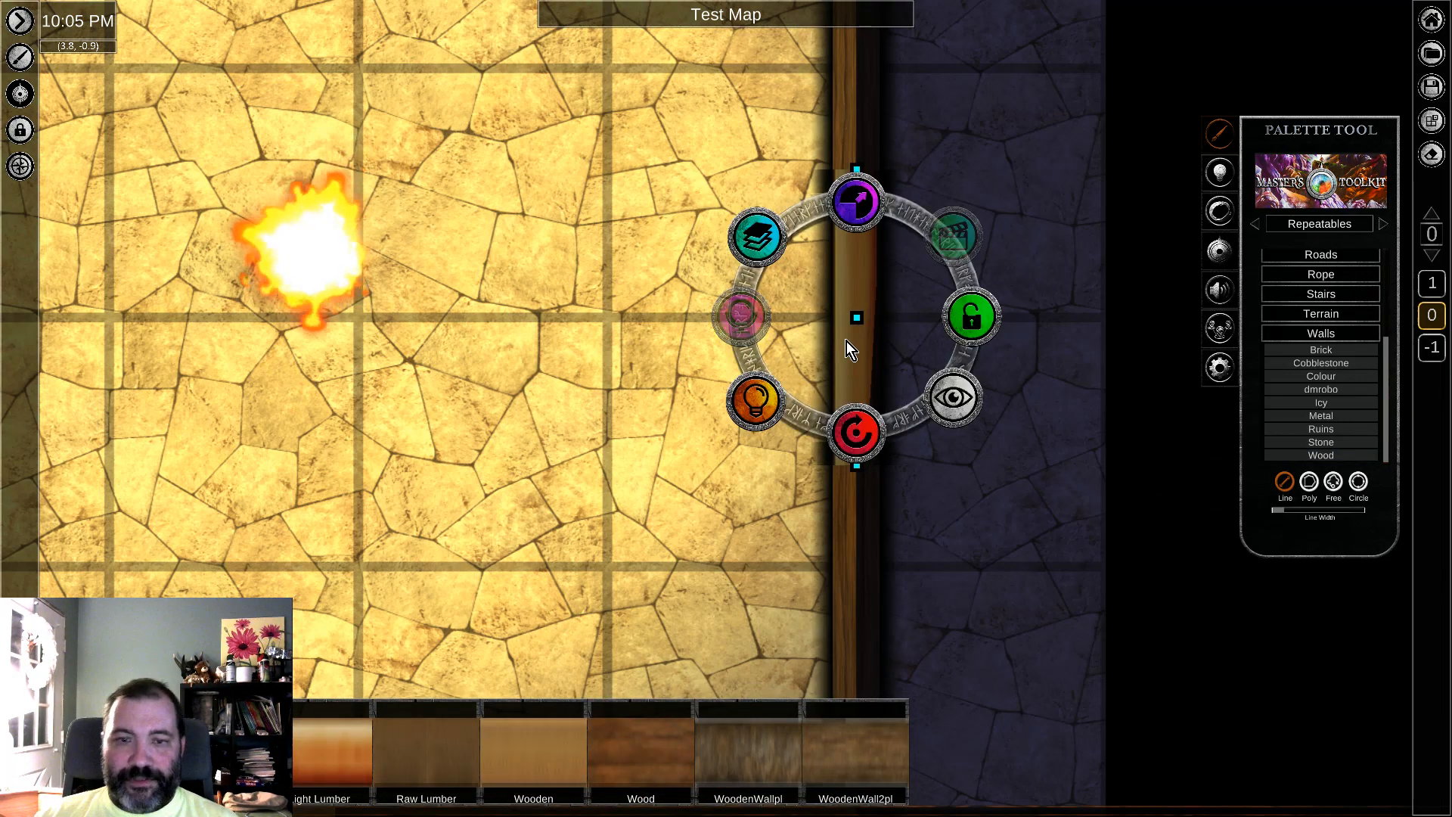
key("Delete")
Step: Draw a wall segment about one square long with the Wood texture across the east doorway, over the door
left_click(629, 752)
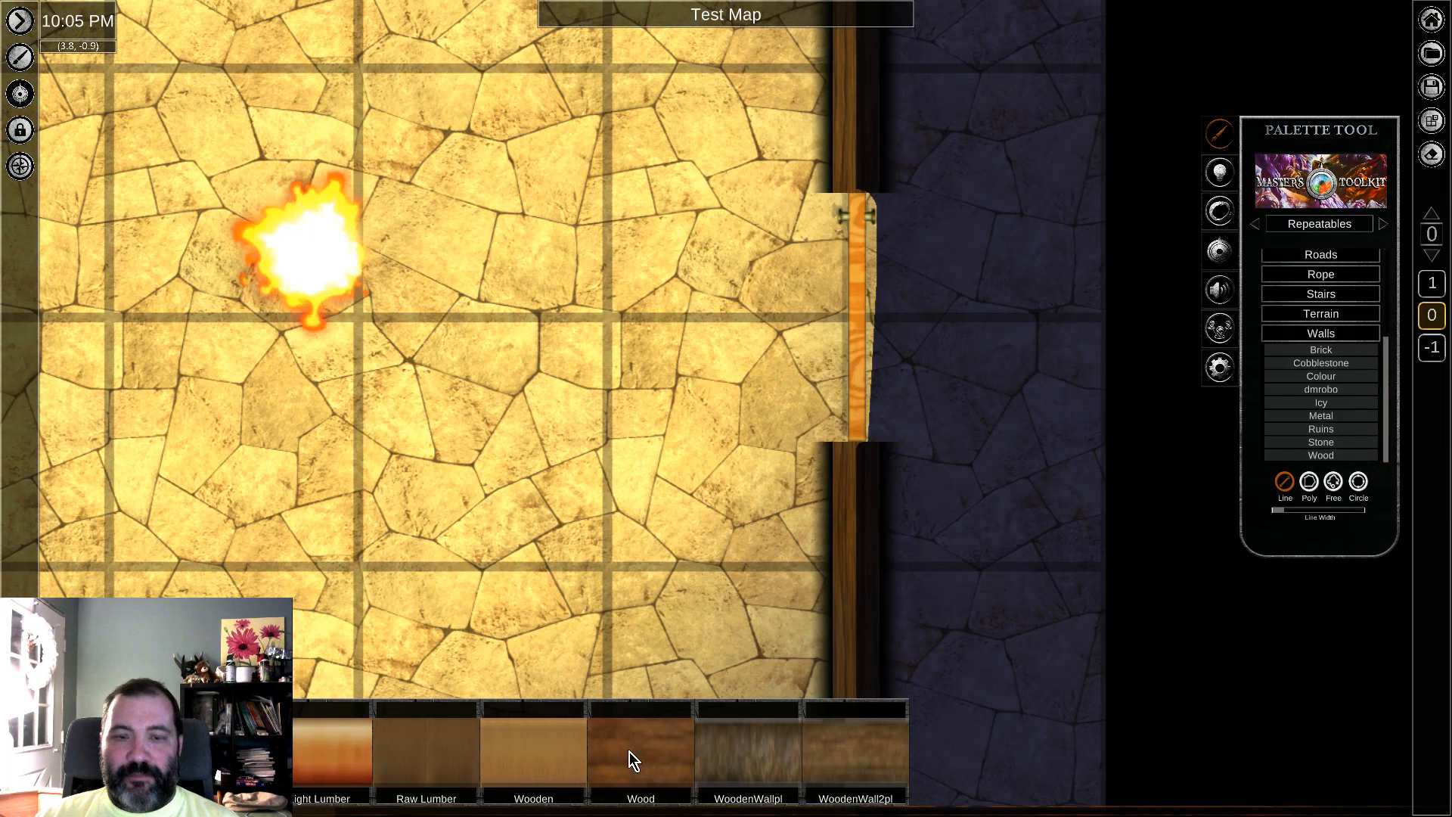
left_click_drag(855, 209, 850, 442)
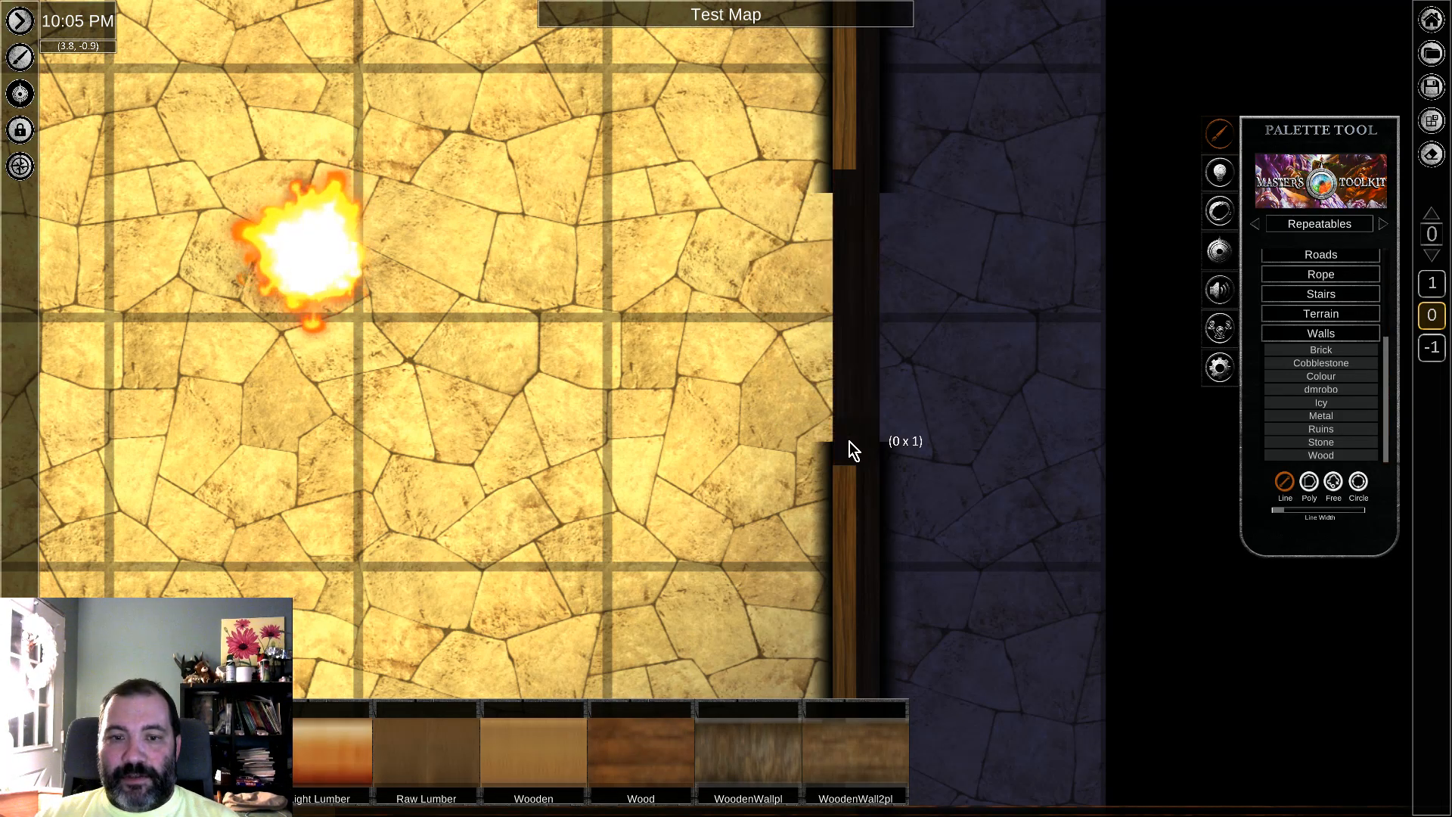
right_click(864, 329)
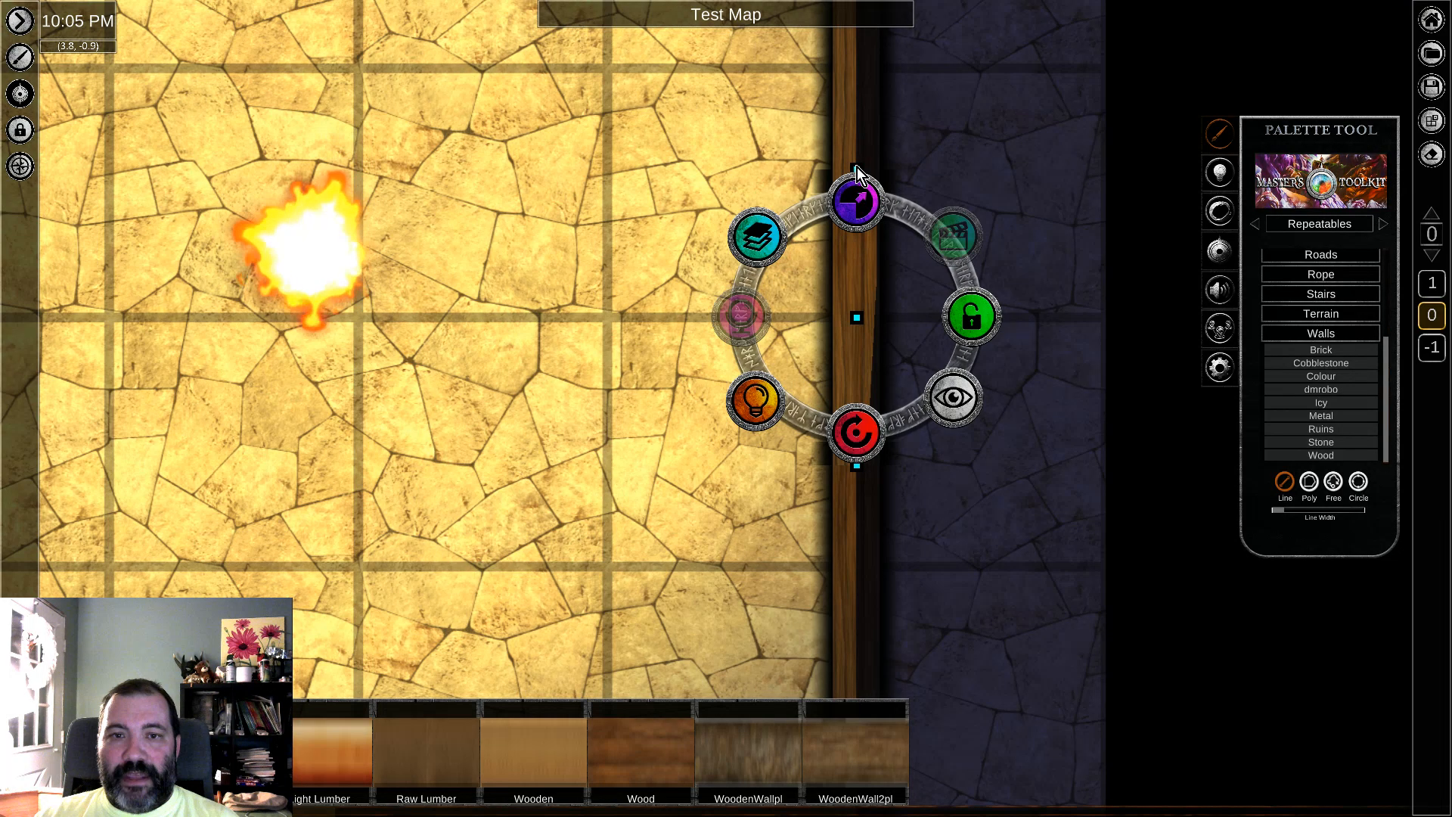
right_click(855, 344)
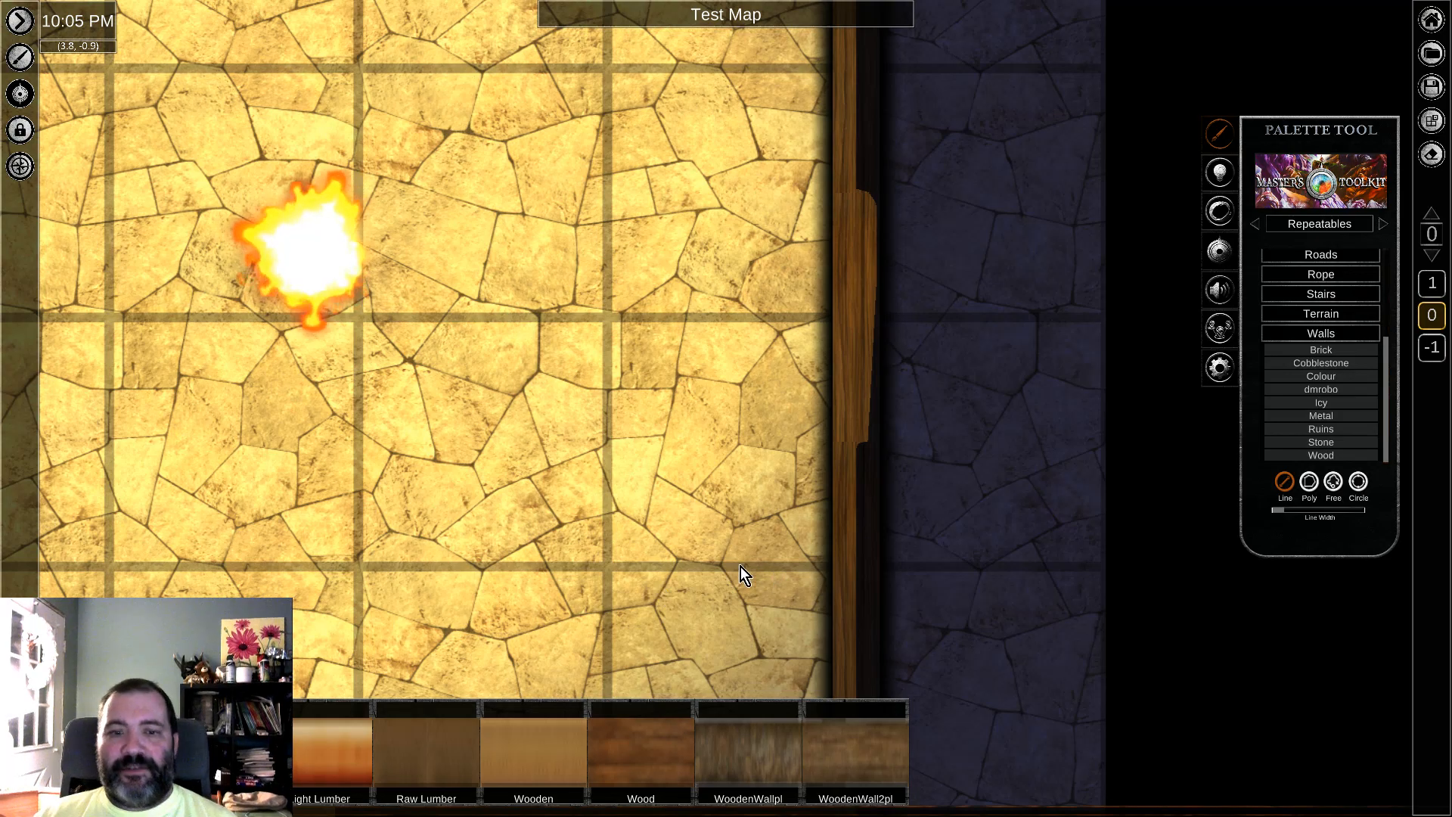
Step: Hide the door lying under the new wall segment in the east wall, and make it visible again
scroll(627, 350, "down", 4)
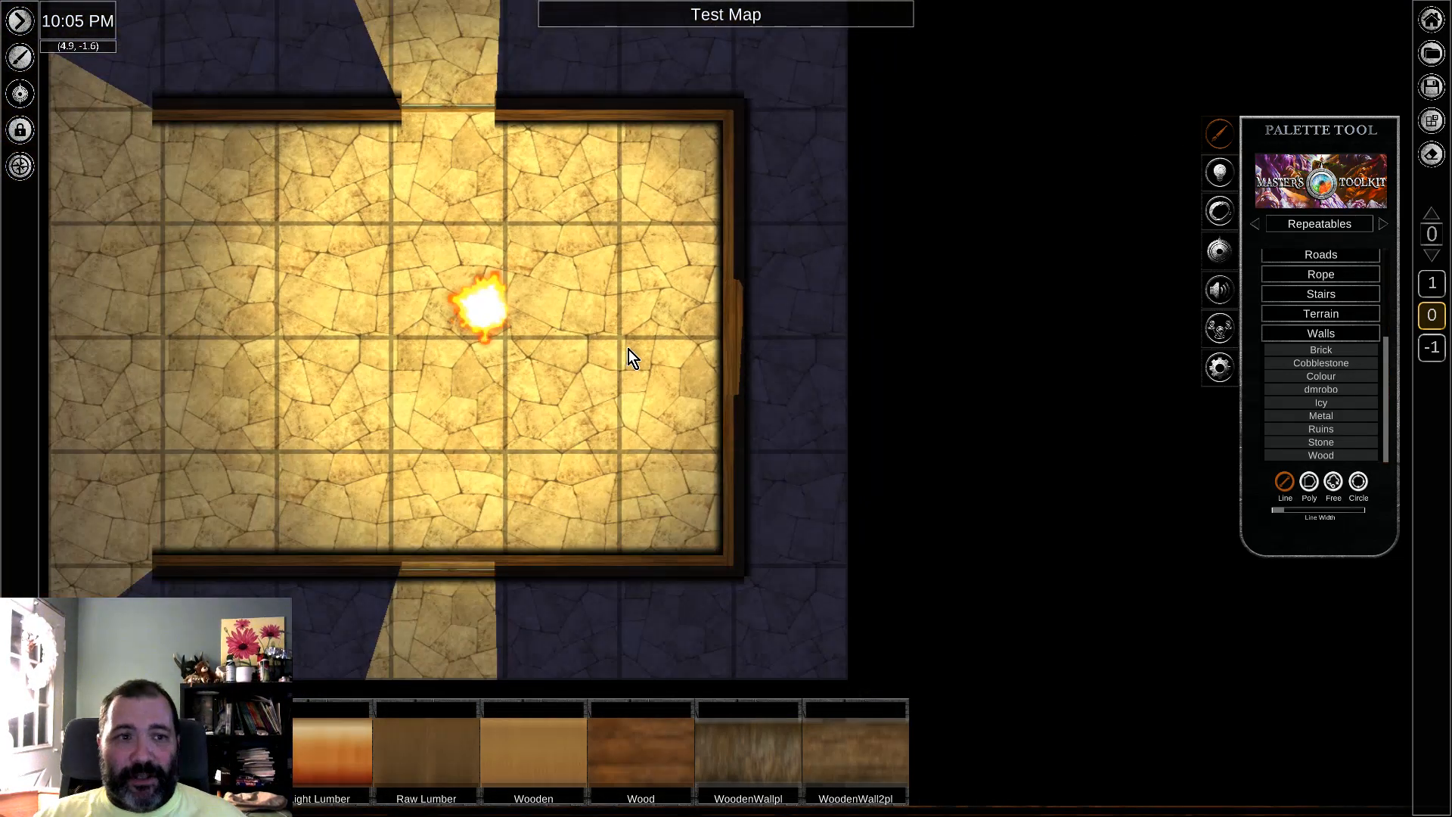
key("a")
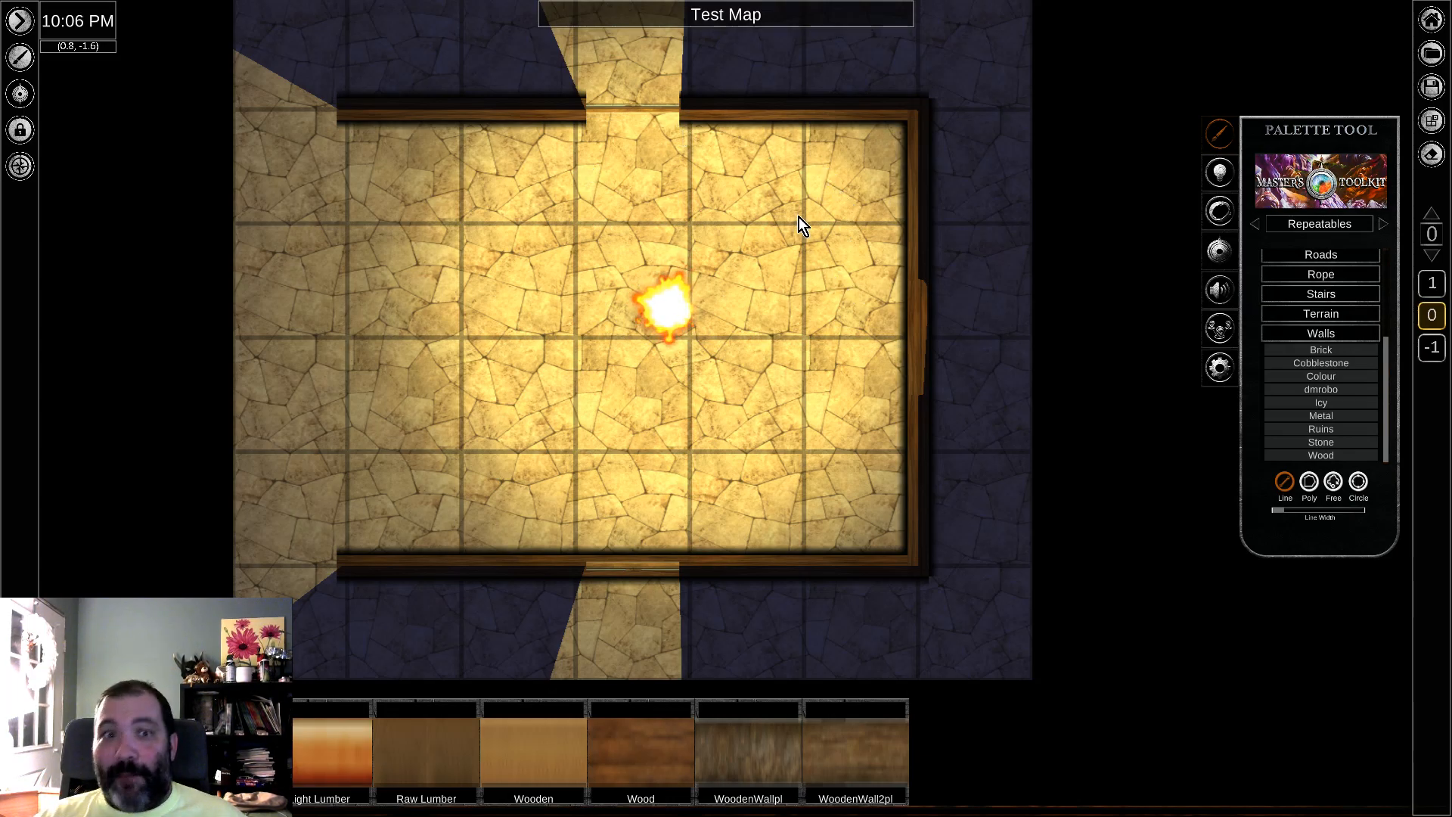
scroll(883, 422, "up", 5)
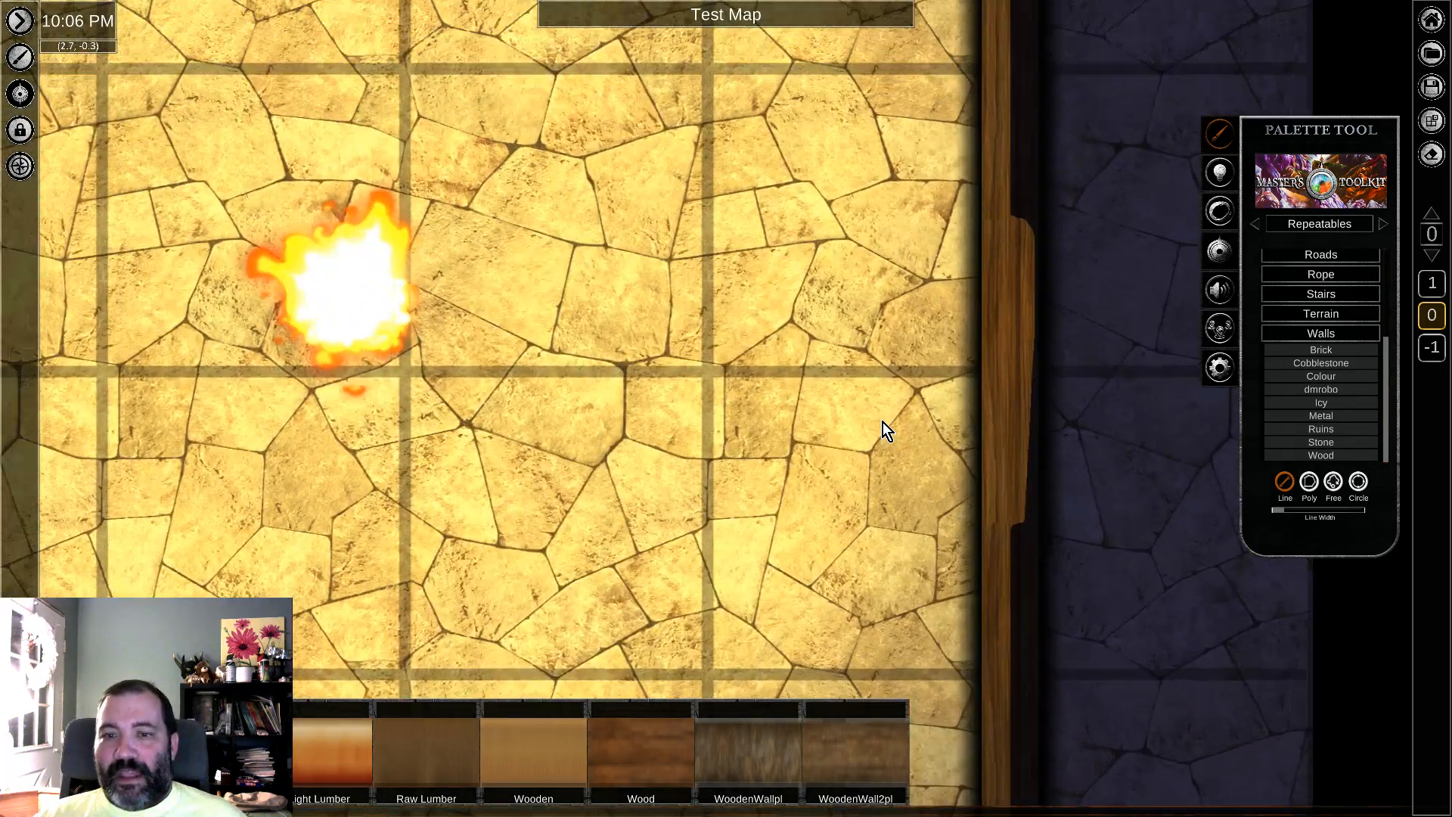
middle_click_drag(811, 289, 685, 304)
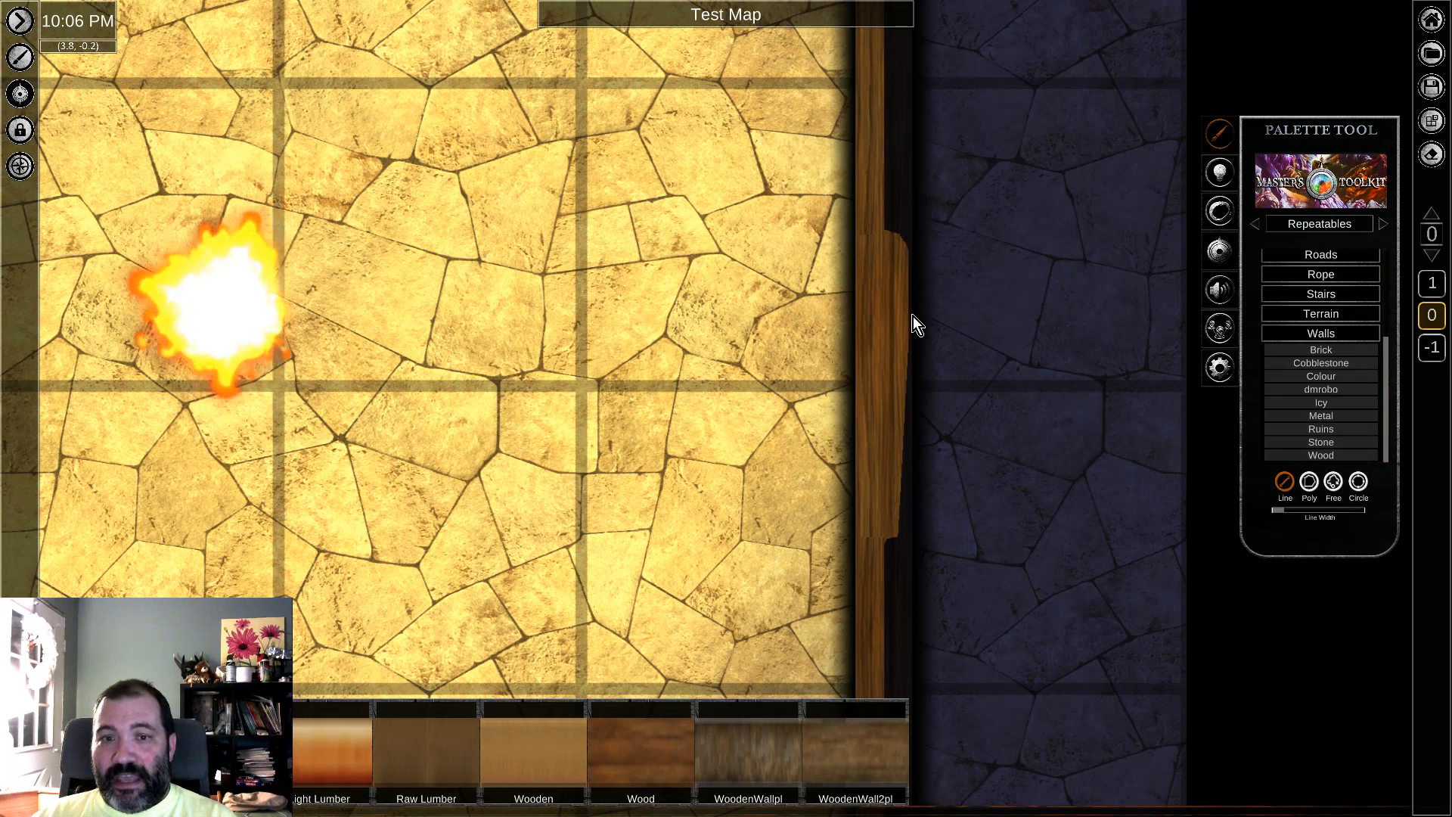
right_click(878, 375)
left_click(1100, 445)
left_click_drag(742, 292, 1051, 425)
left_click(980, 615)
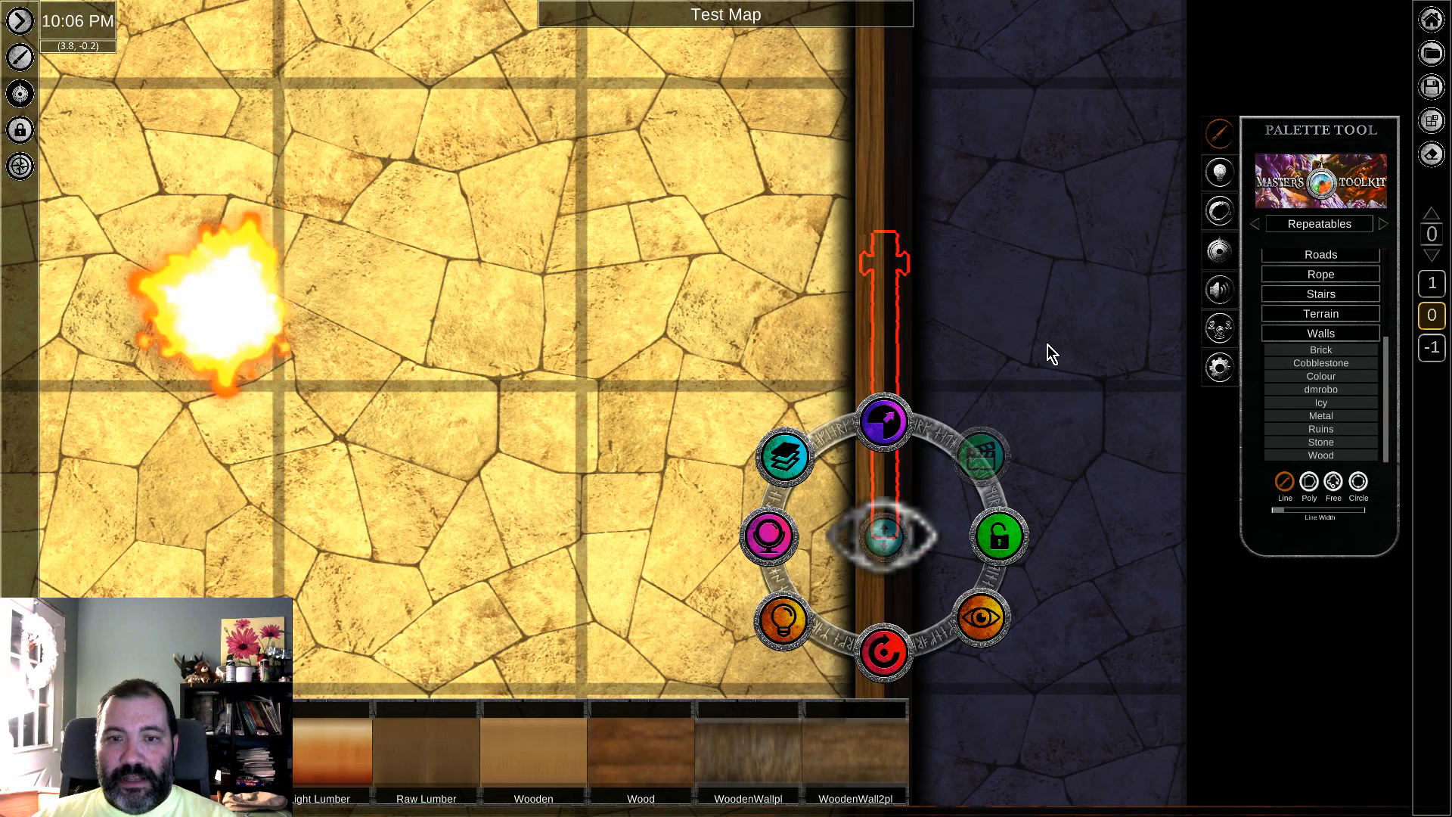
left_click(999, 696)
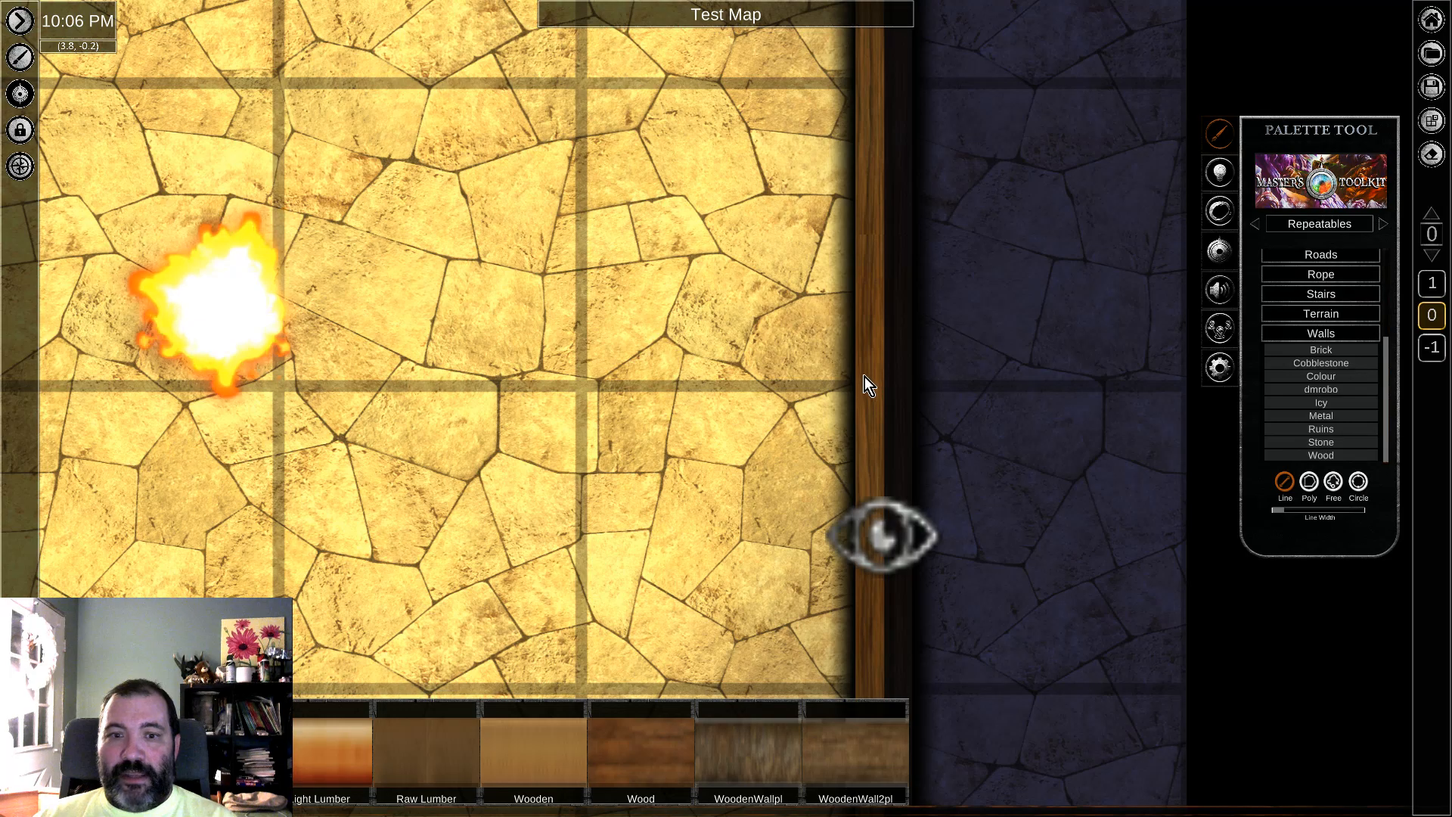
left_click_drag(796, 275, 1000, 455)
left_click(986, 633)
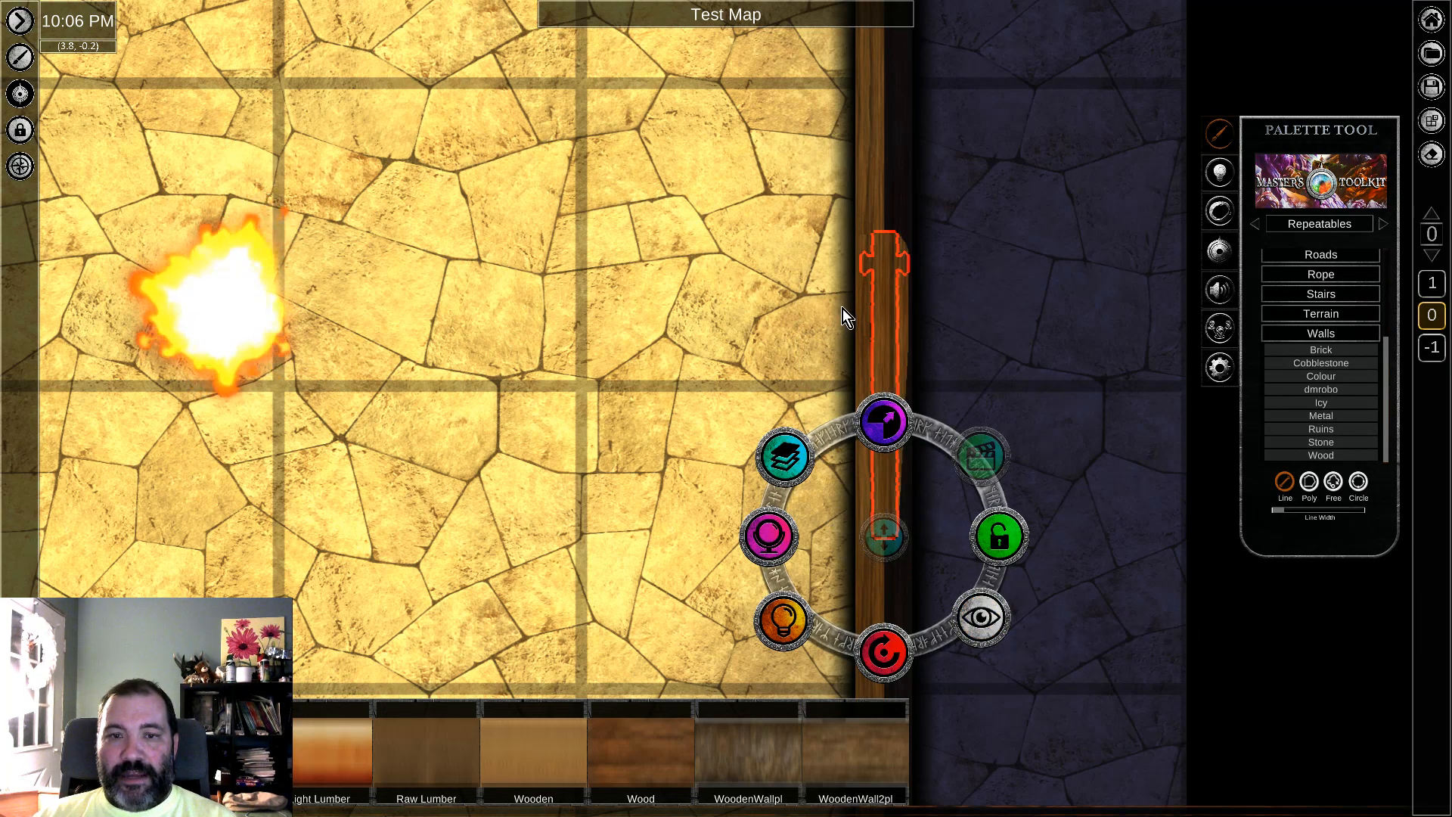
Step: Hide the Wood wall segment covering the east doorway from players
left_click(859, 330)
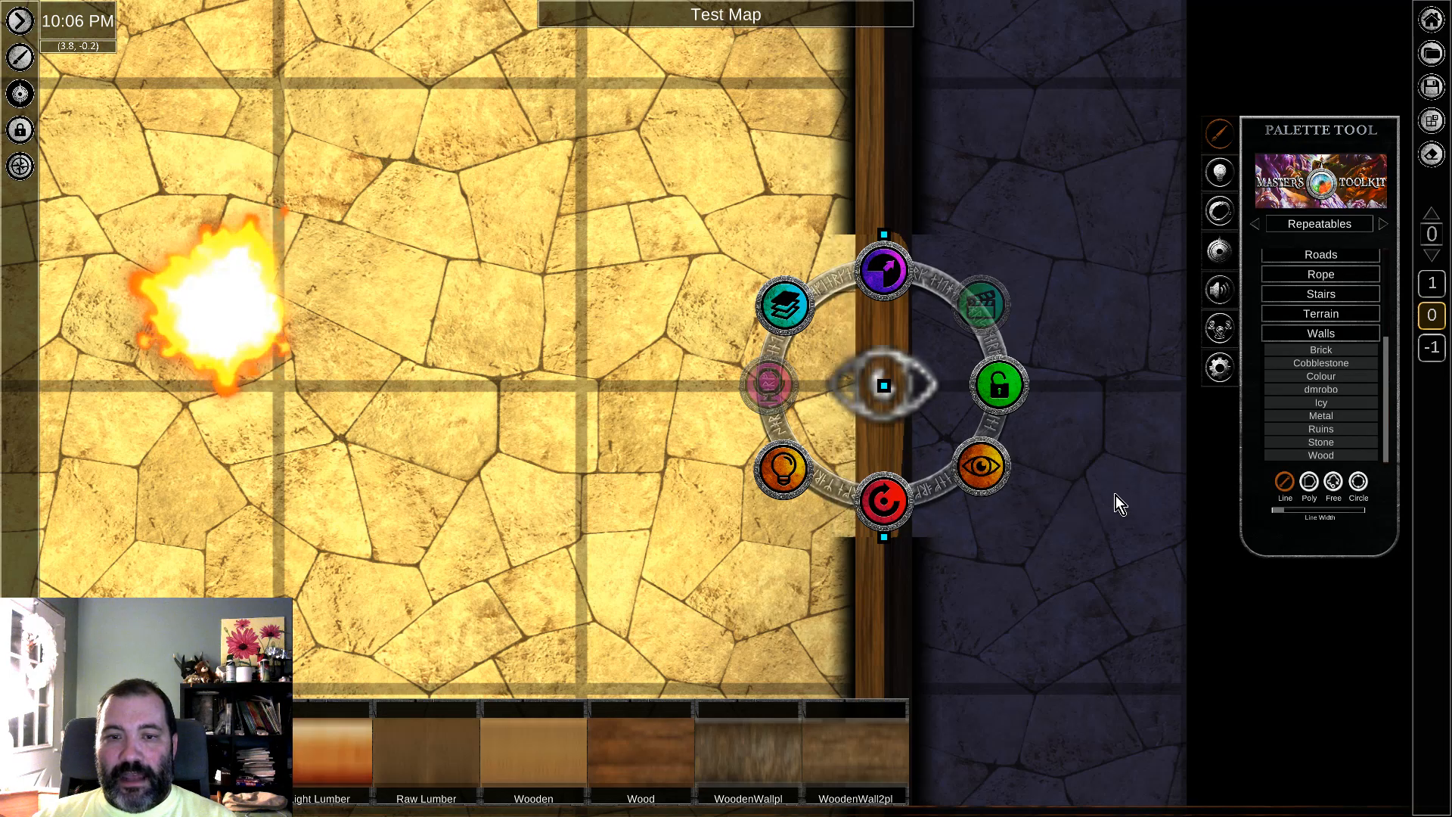
left_click(27, 101)
middle_click_drag(965, 340, 613, 320)
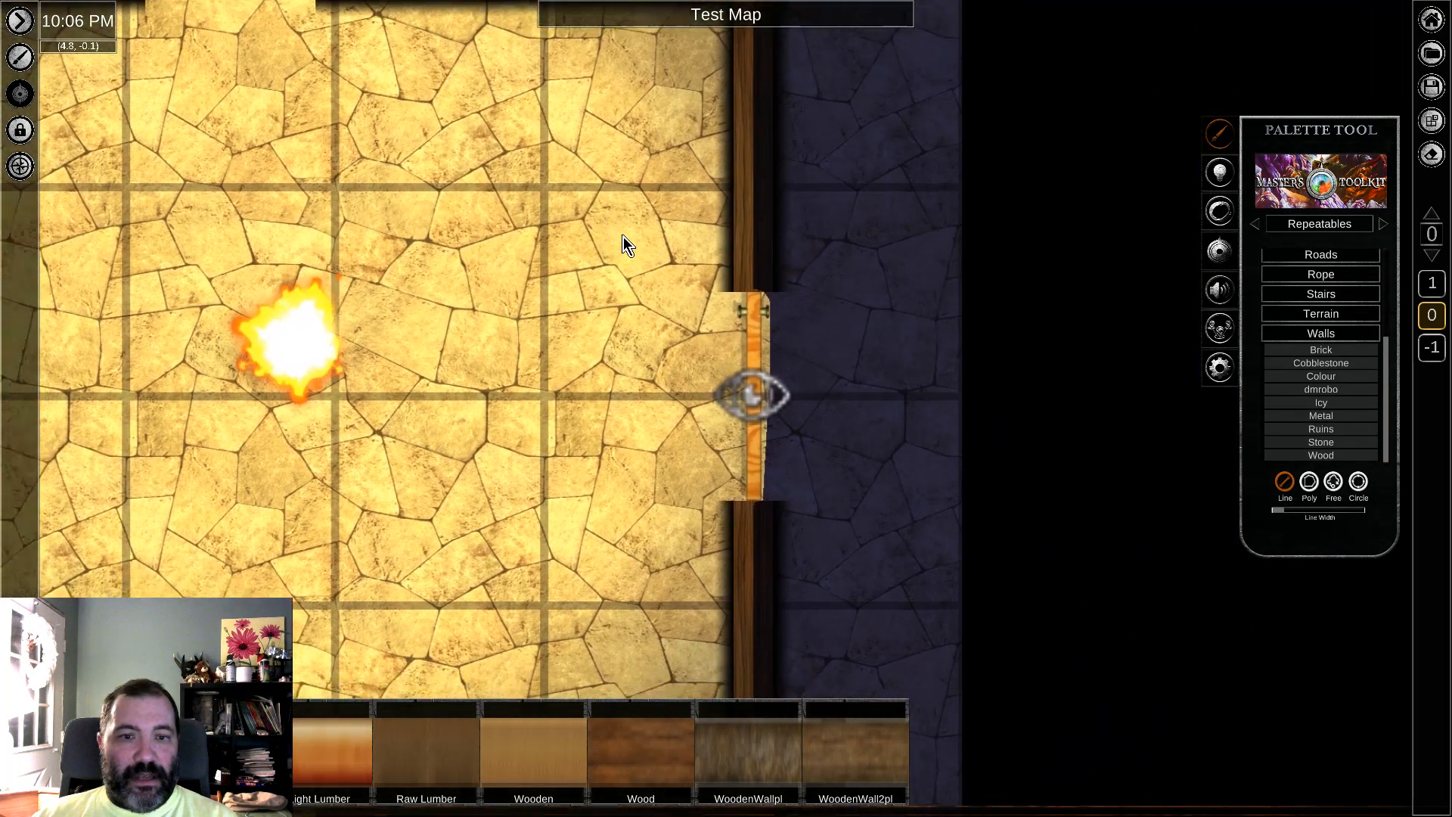
Step: Select the hidden wall segment across the east doorway and make it visible to players again
left_click(756, 320)
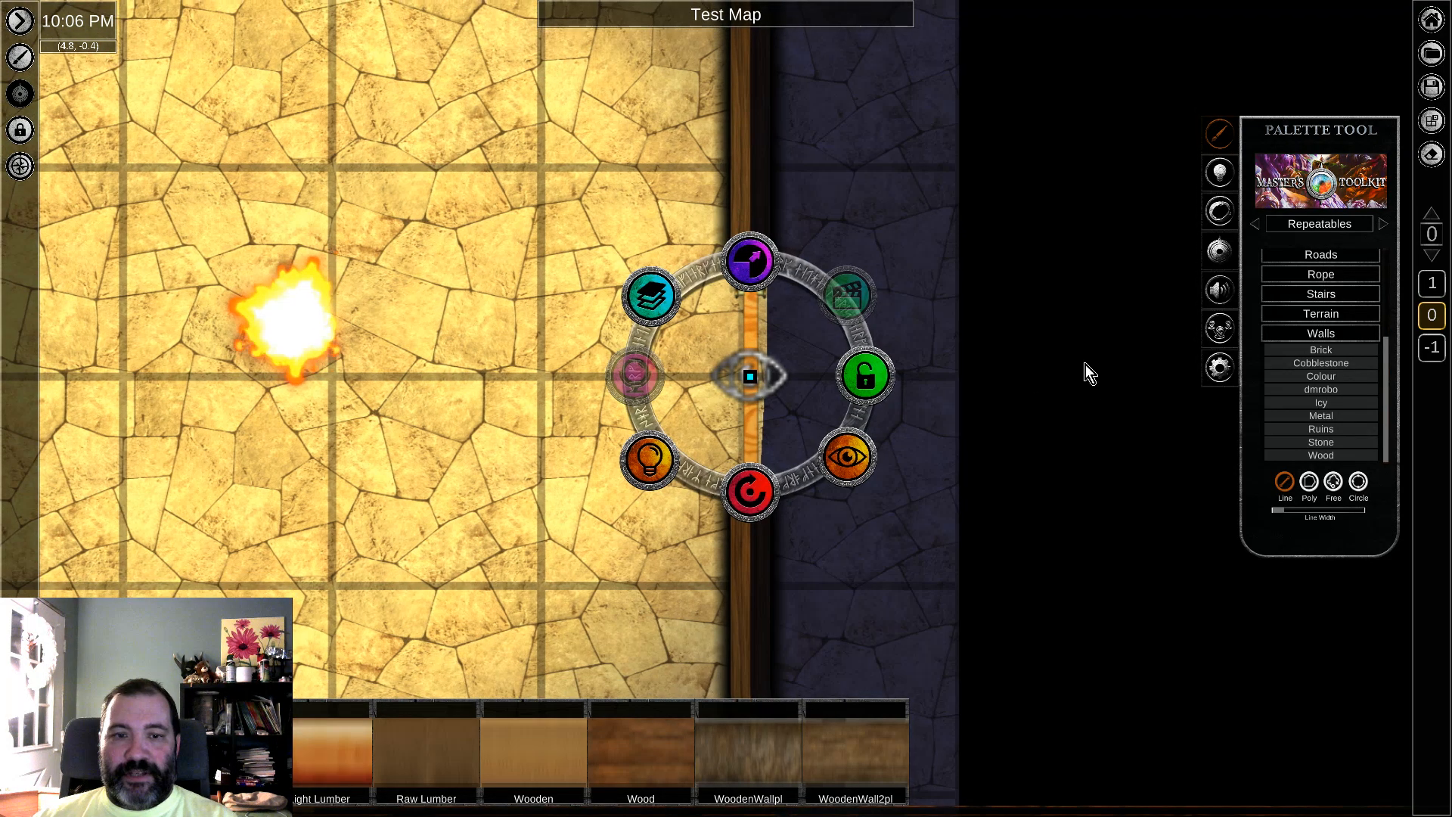
scroll(917, 380, "up", 3)
scroll(906, 356, "up", 3)
middle_click_drag(907, 356, 1012, 282)
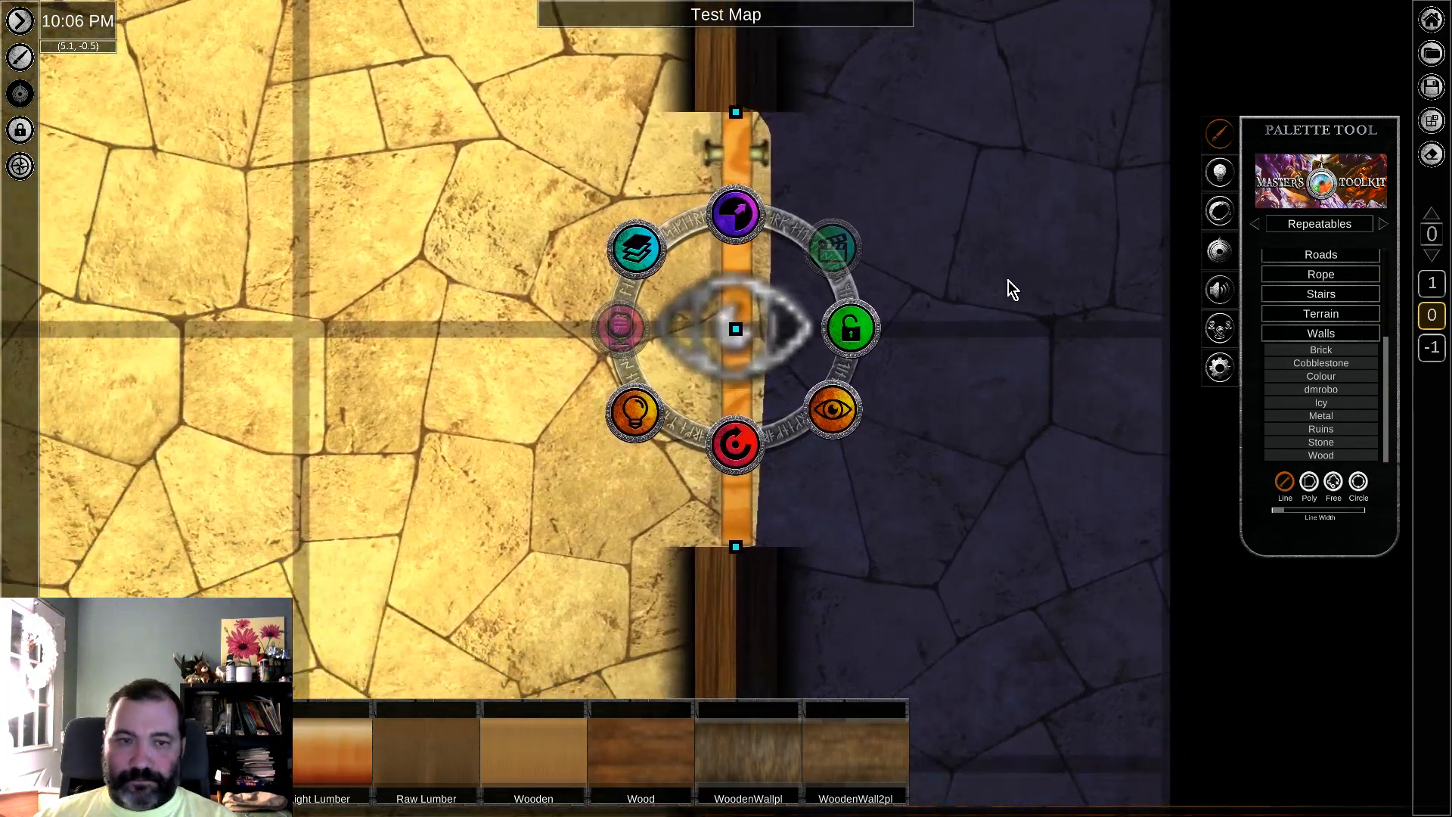
left_click(839, 424)
left_click(1053, 318)
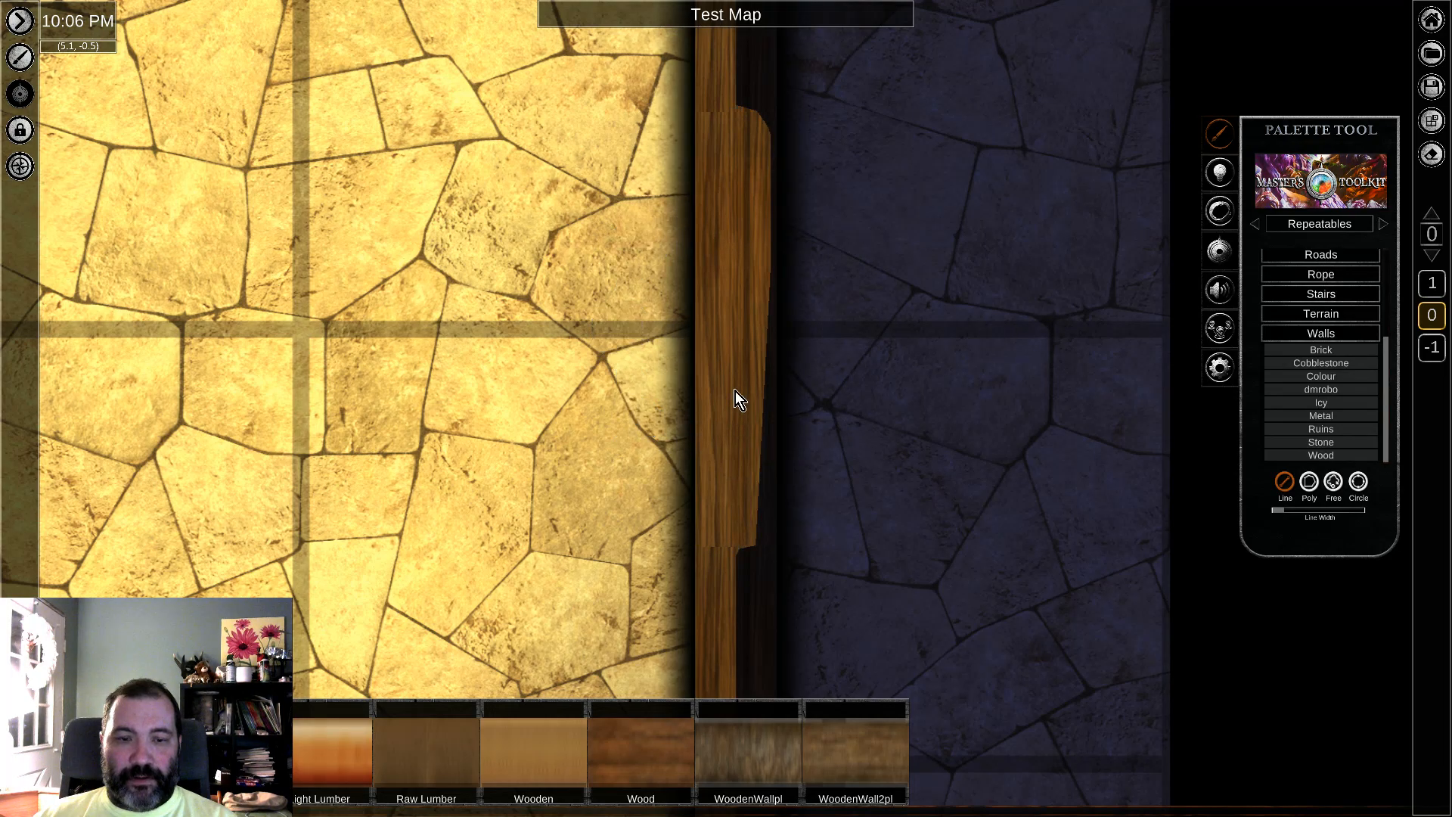
Step: Hide the door beneath the Wood wall segment in the east wall from players
left_click(740, 286)
left_click(837, 627)
left_click(1024, 392)
scroll(986, 312, "down", 5)
middle_click_drag(1030, 230, 944, 300)
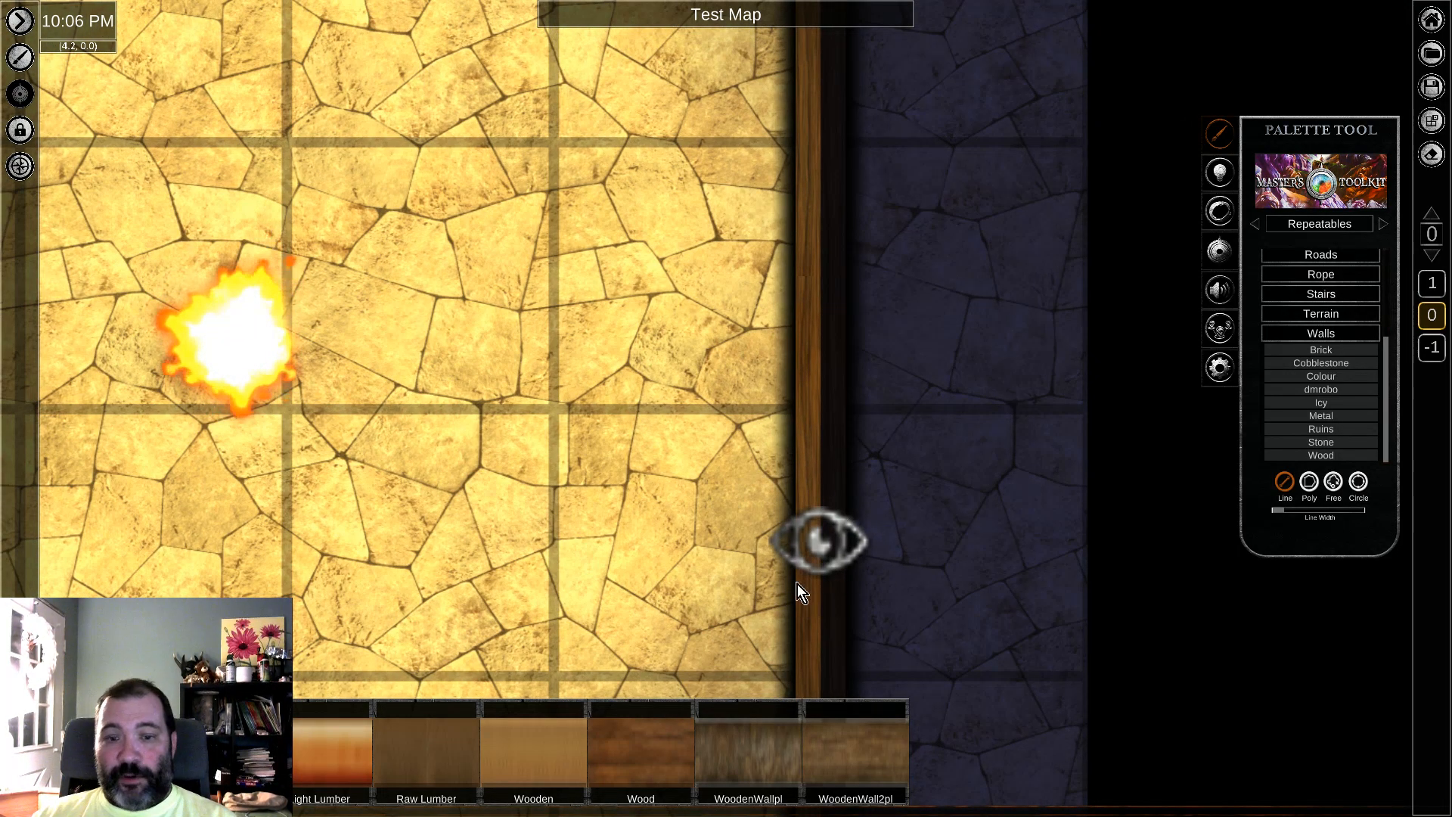
Step: Select the hidden door in the east wall and make it visible to players again
middle_click_drag(951, 338, 945, 329)
left_click_drag(646, 360, 994, 566)
left_click(828, 375)
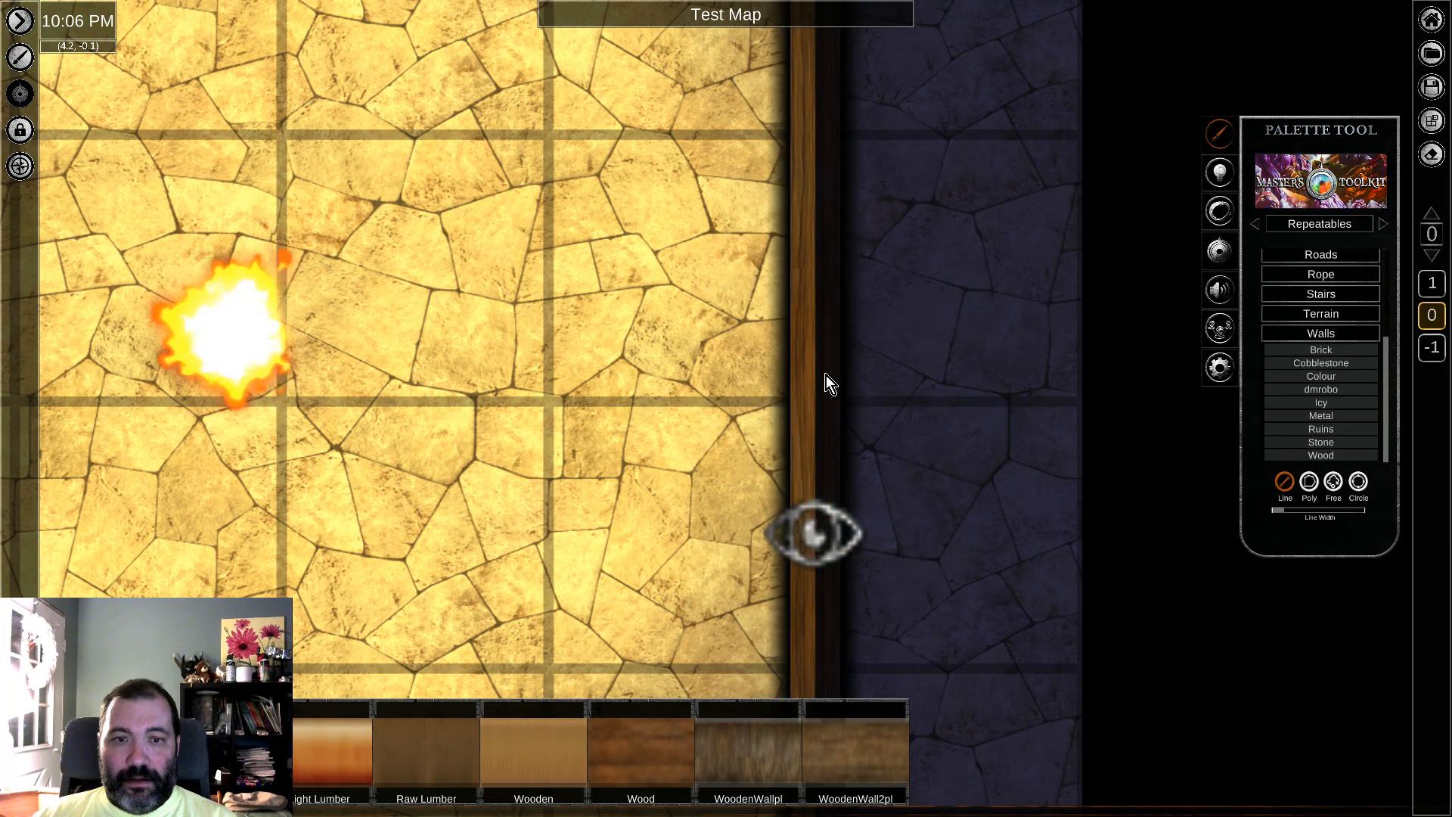
left_click(801, 374)
left_click_drag(652, 321, 976, 503)
left_click(917, 608)
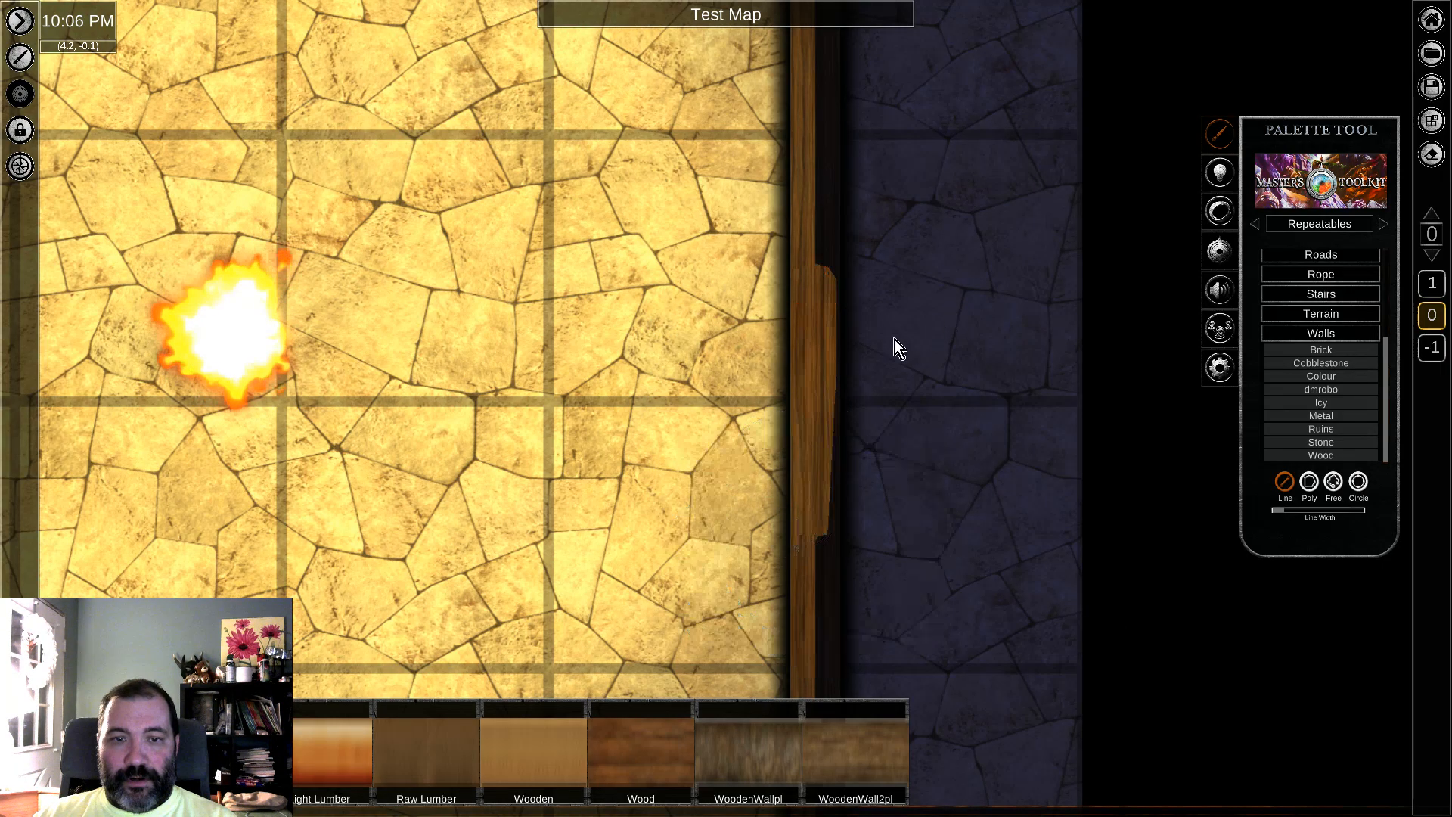
Step: Hide the wall segment lying over the east door from players, leaving the door unhidden
left_click(805, 359)
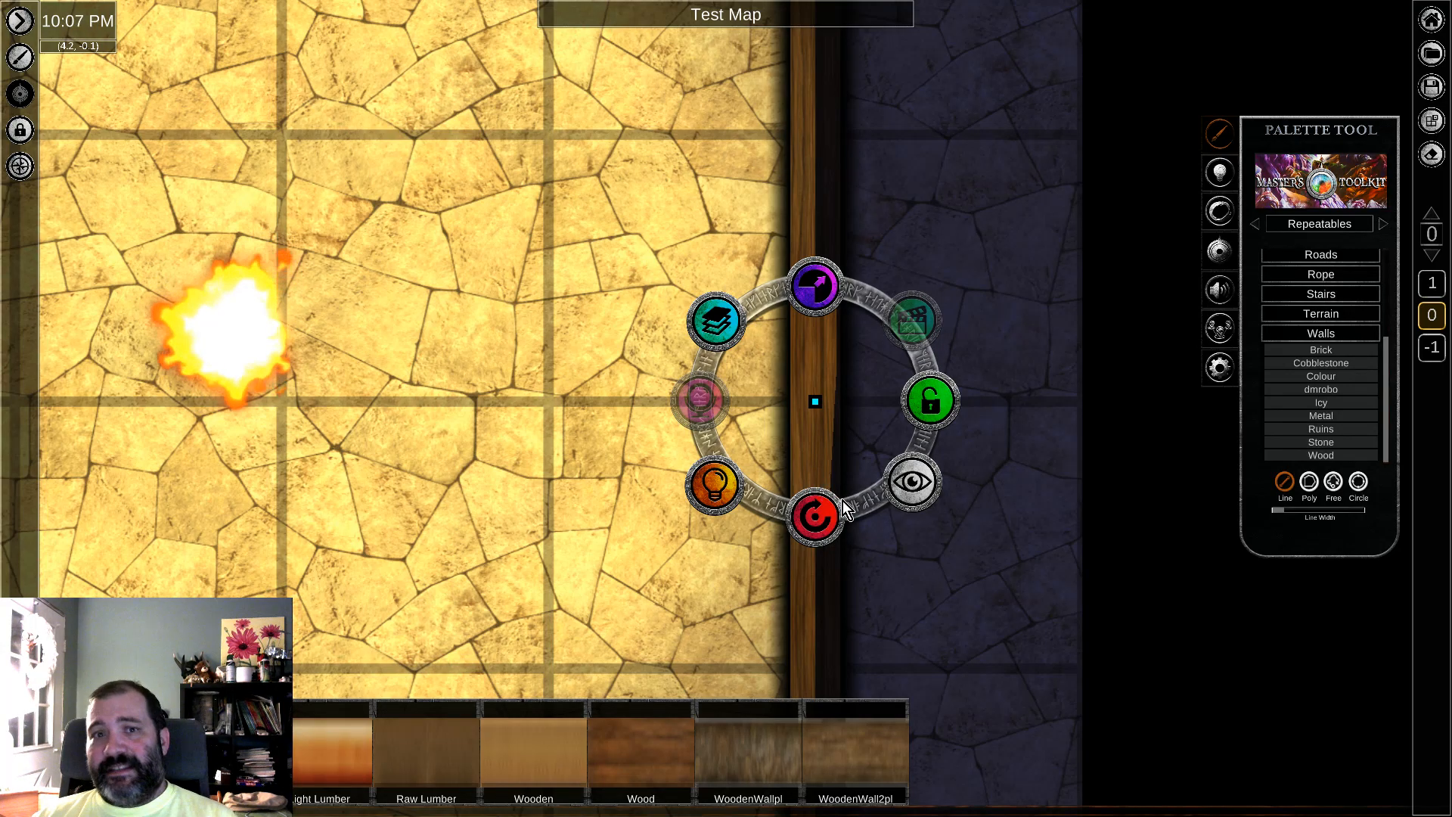
left_click(918, 486)
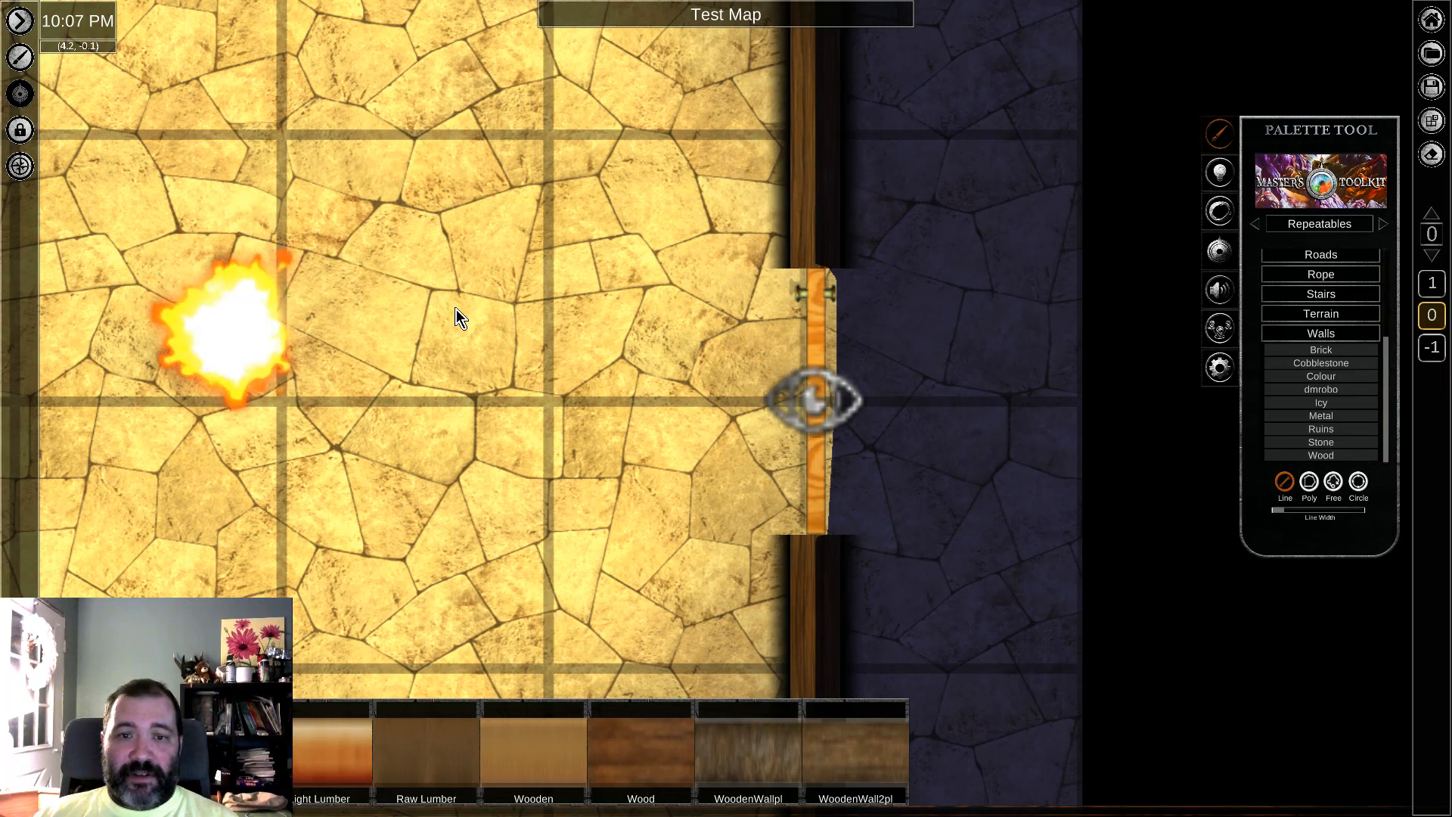
right_click_drag(456, 310, 566, 393)
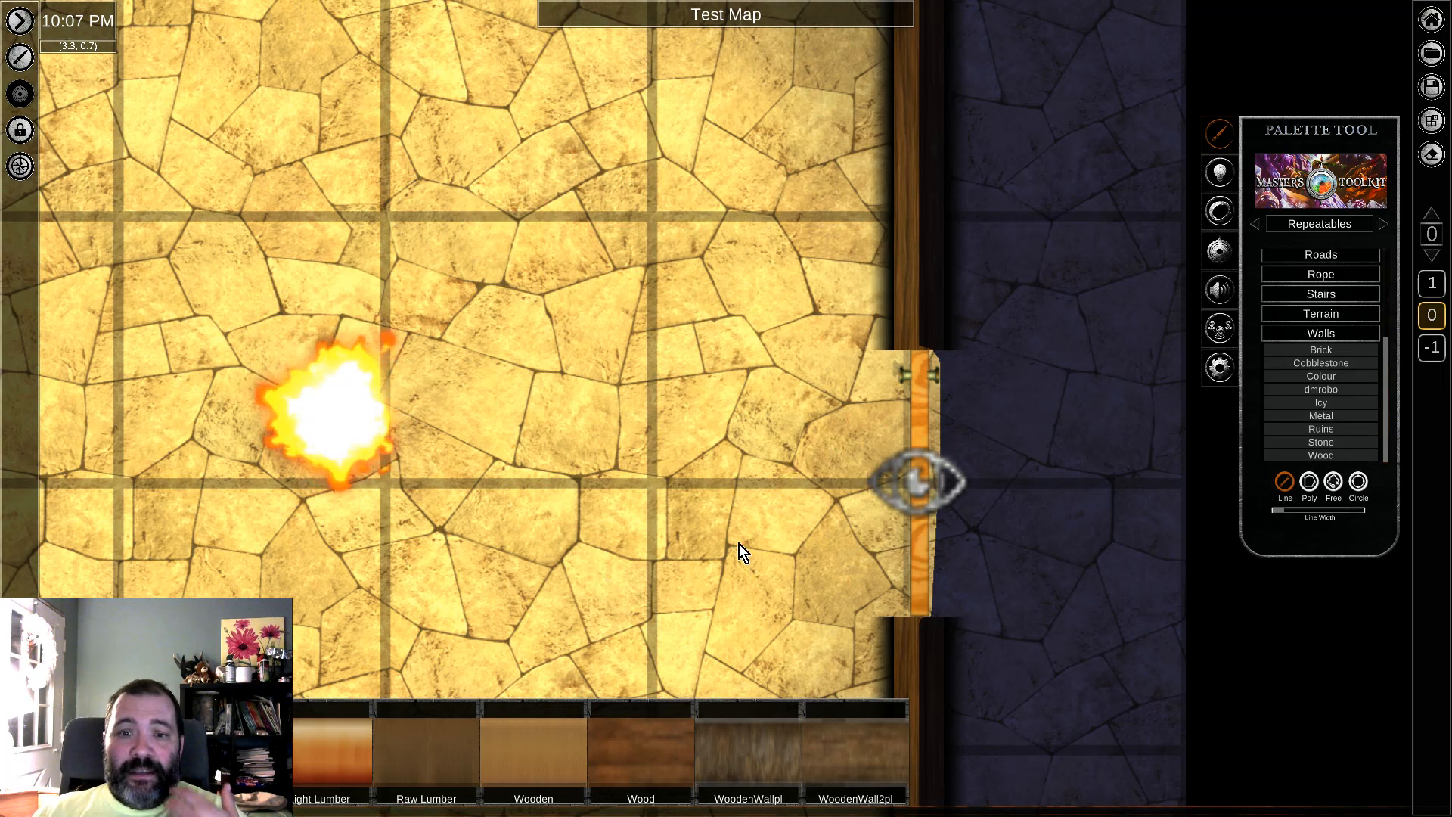
middle_click_drag(768, 508, 769, 412)
mouse_move(651, 470)
middle_mouse_down()
mouse_move(693, 366)
mouse_move(766, 282)
middle_mouse_up()
middle_click_drag(719, 333, 635, 473)
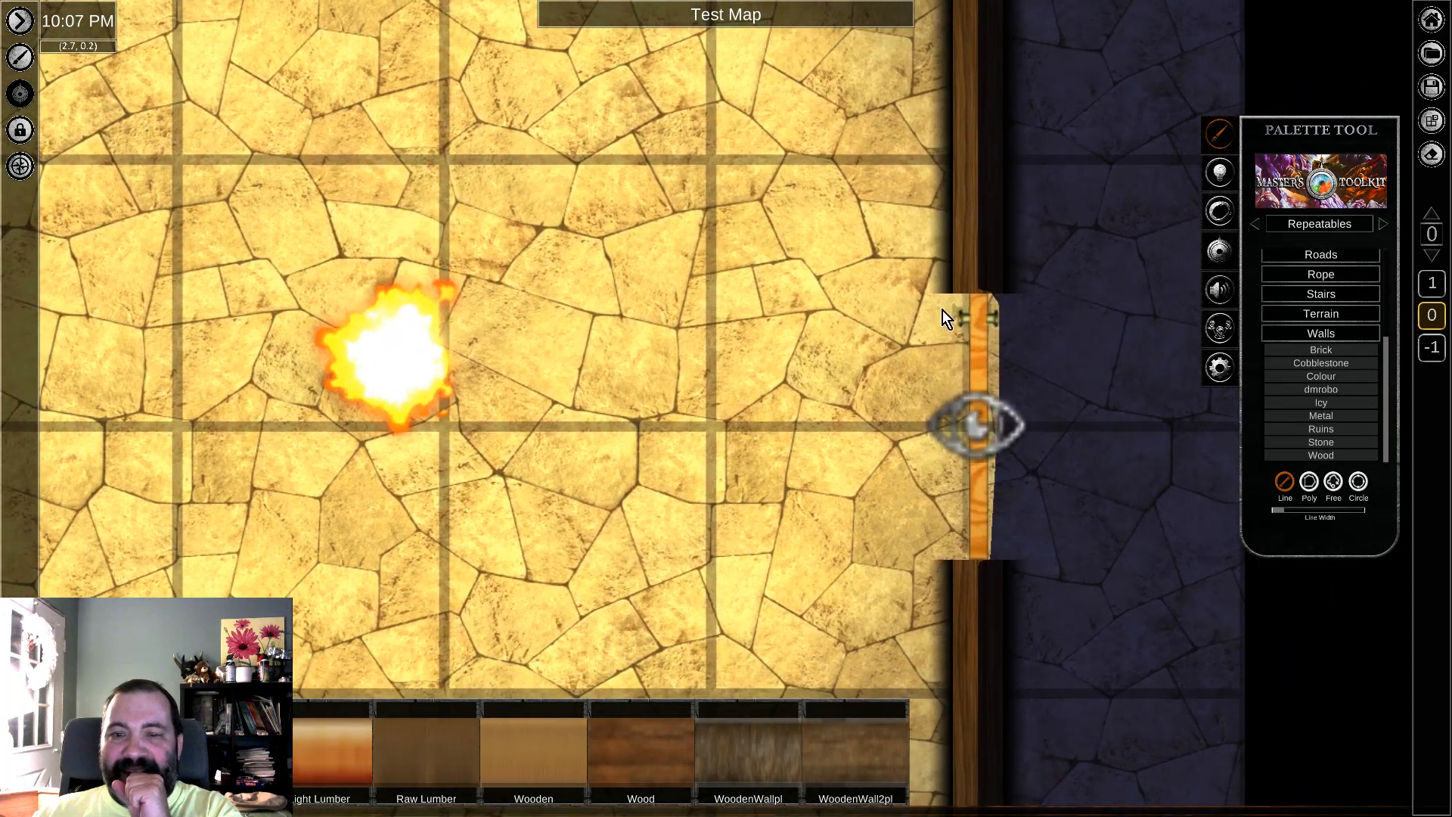
middle_click_drag(724, 476, 745, 378)
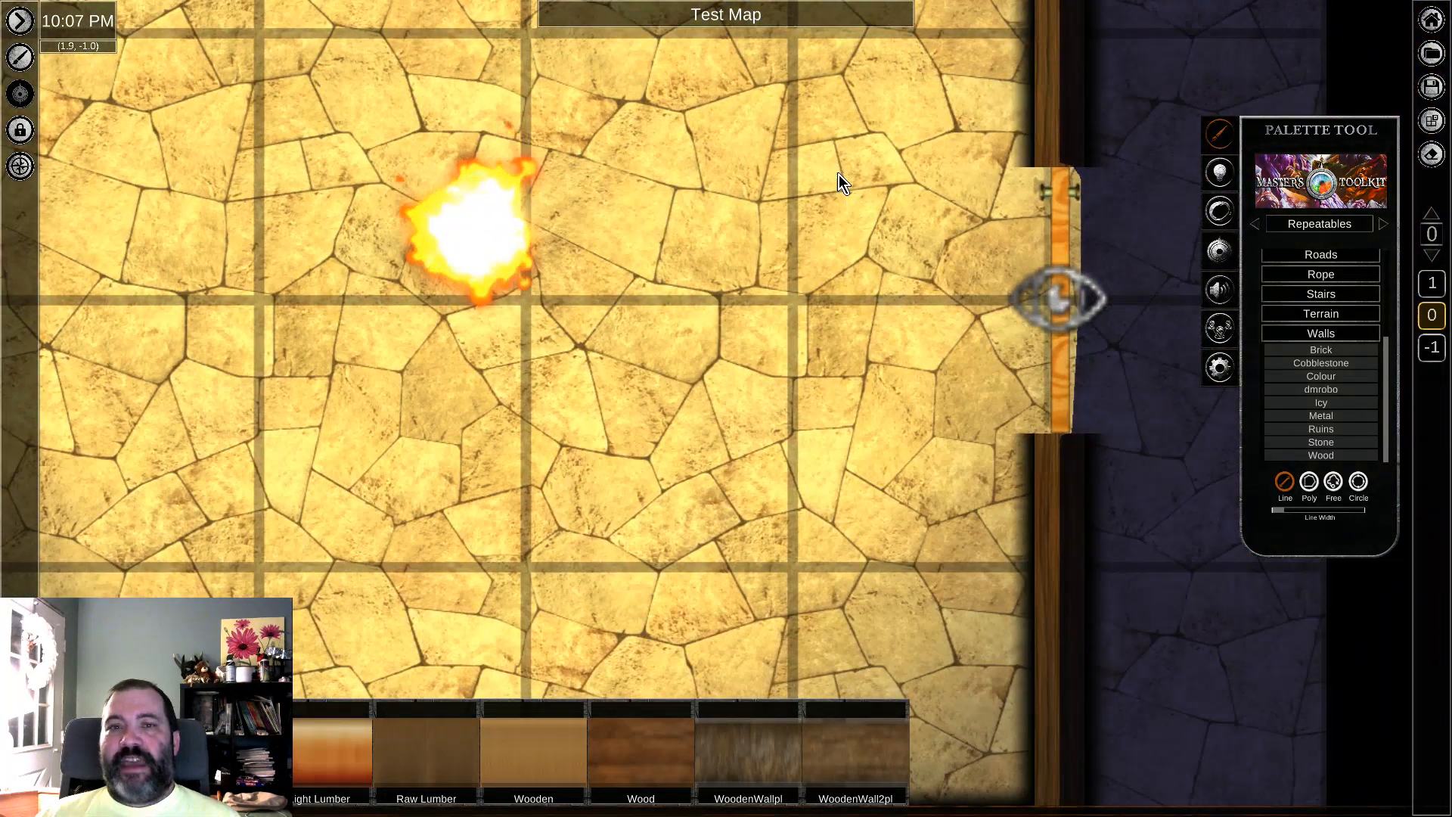
middle_click_drag(838, 174, 781, 264)
middle_click_drag(83, 715, 255, 433)
middle_click_drag(1078, 450, 849, 412)
Step: Open the Encyclopedia's quest notes from the main menu and expand Reign of Winter down to the Part 1: An Early Frost entries
mouse_move(1434, 23)
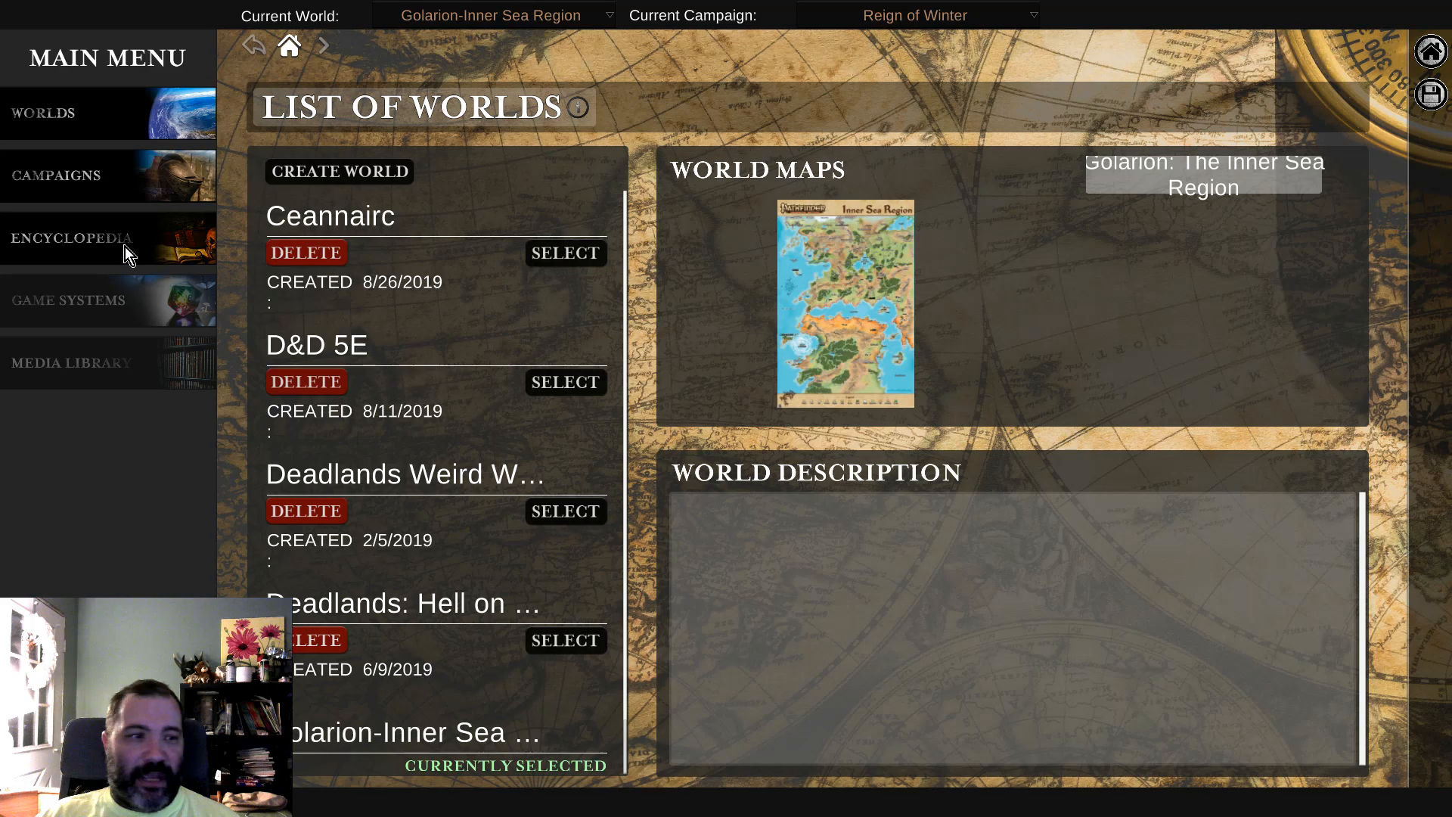
left_click(118, 233)
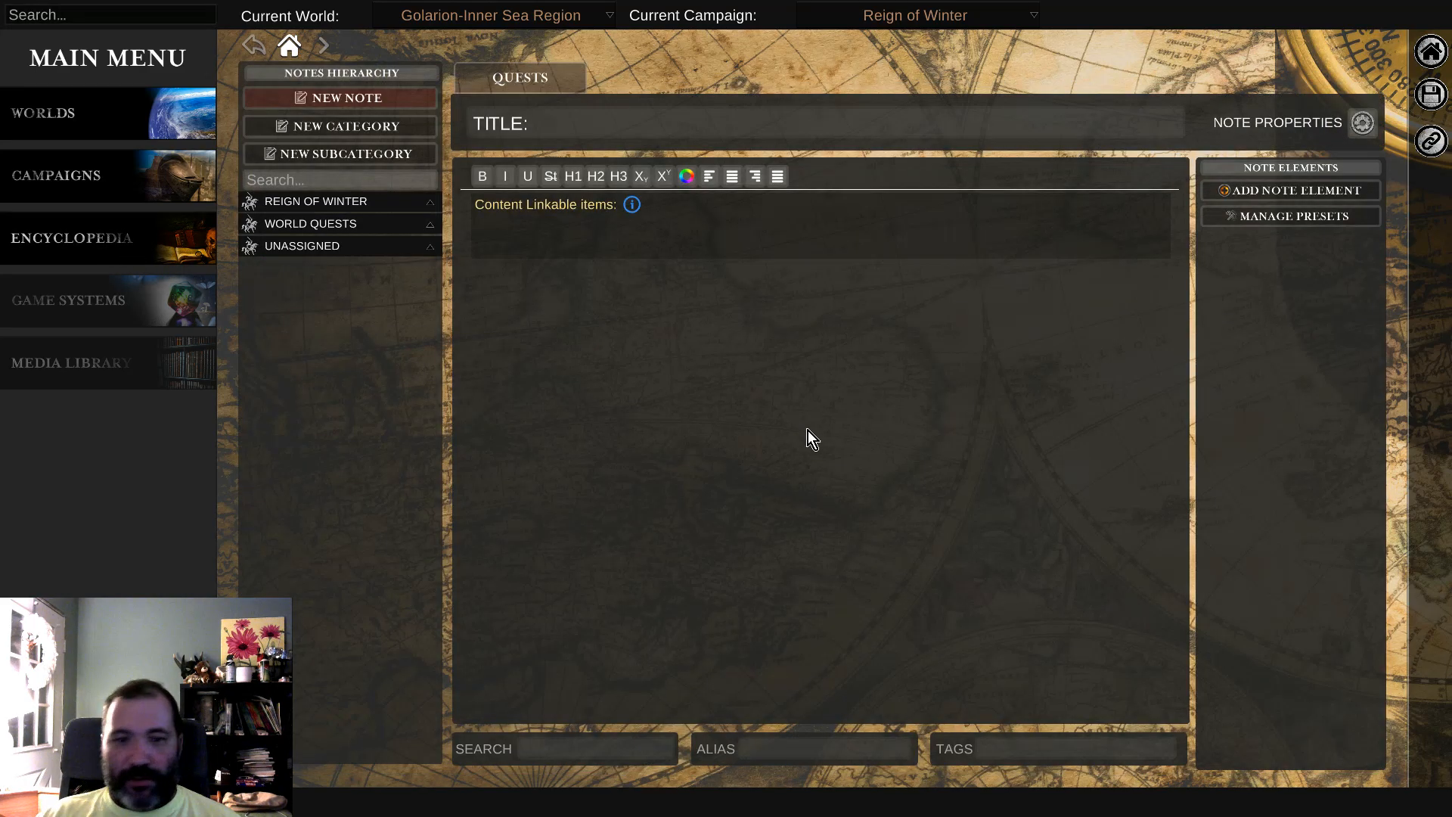
left_click(345, 201)
left_click(339, 226)
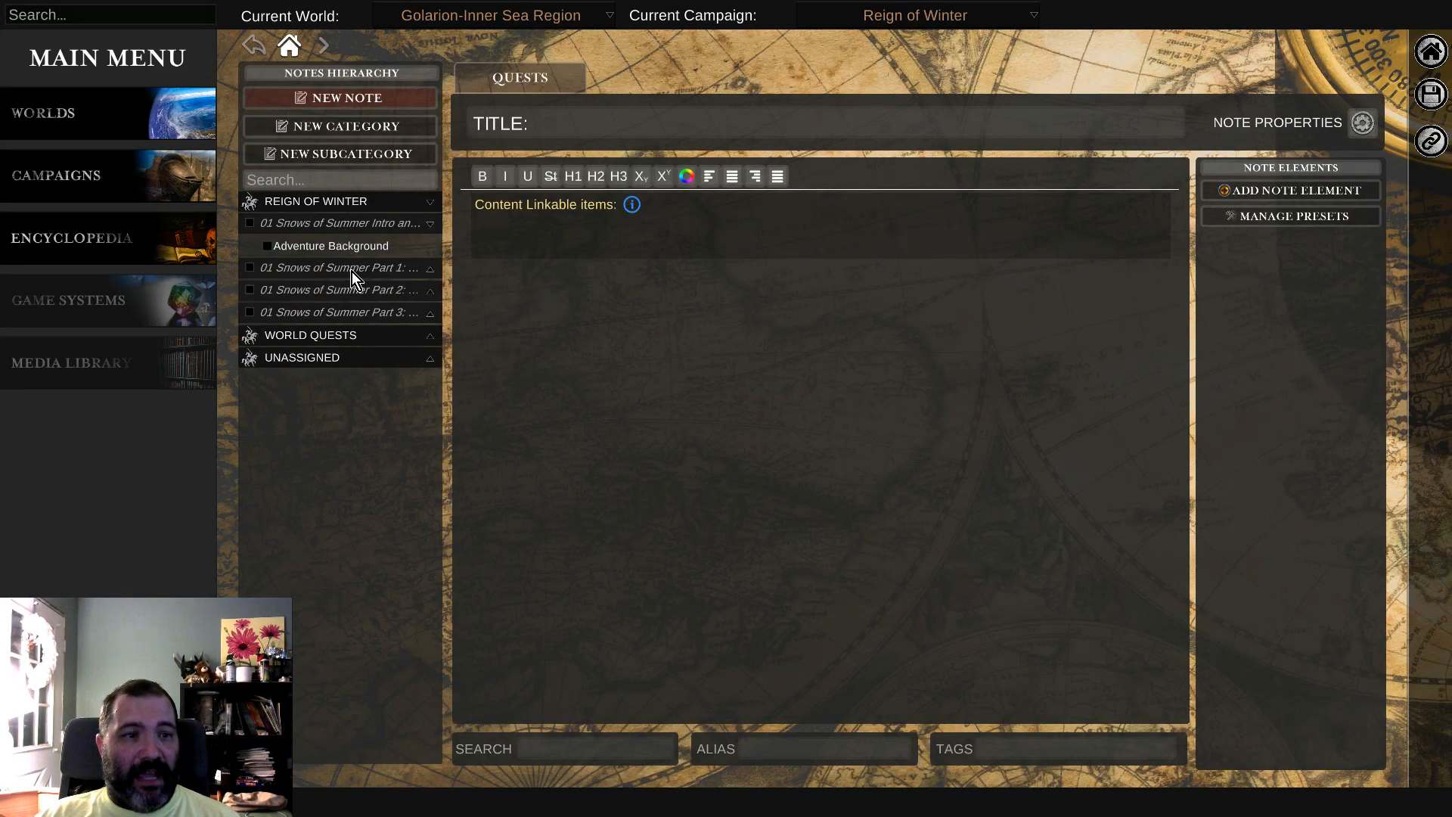
left_click(353, 270)
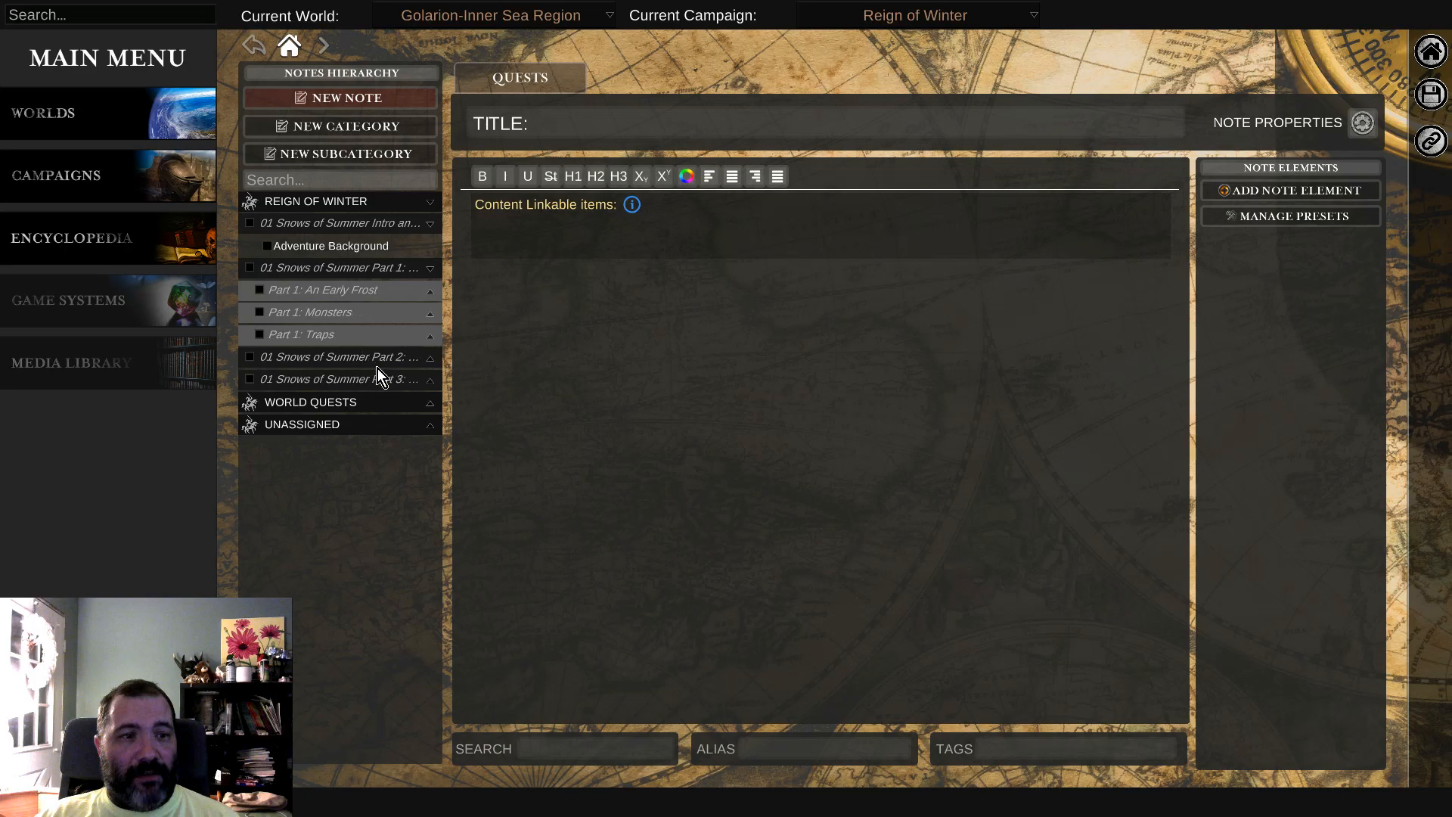
left_click(348, 297)
scroll(370, 473, "down", 5)
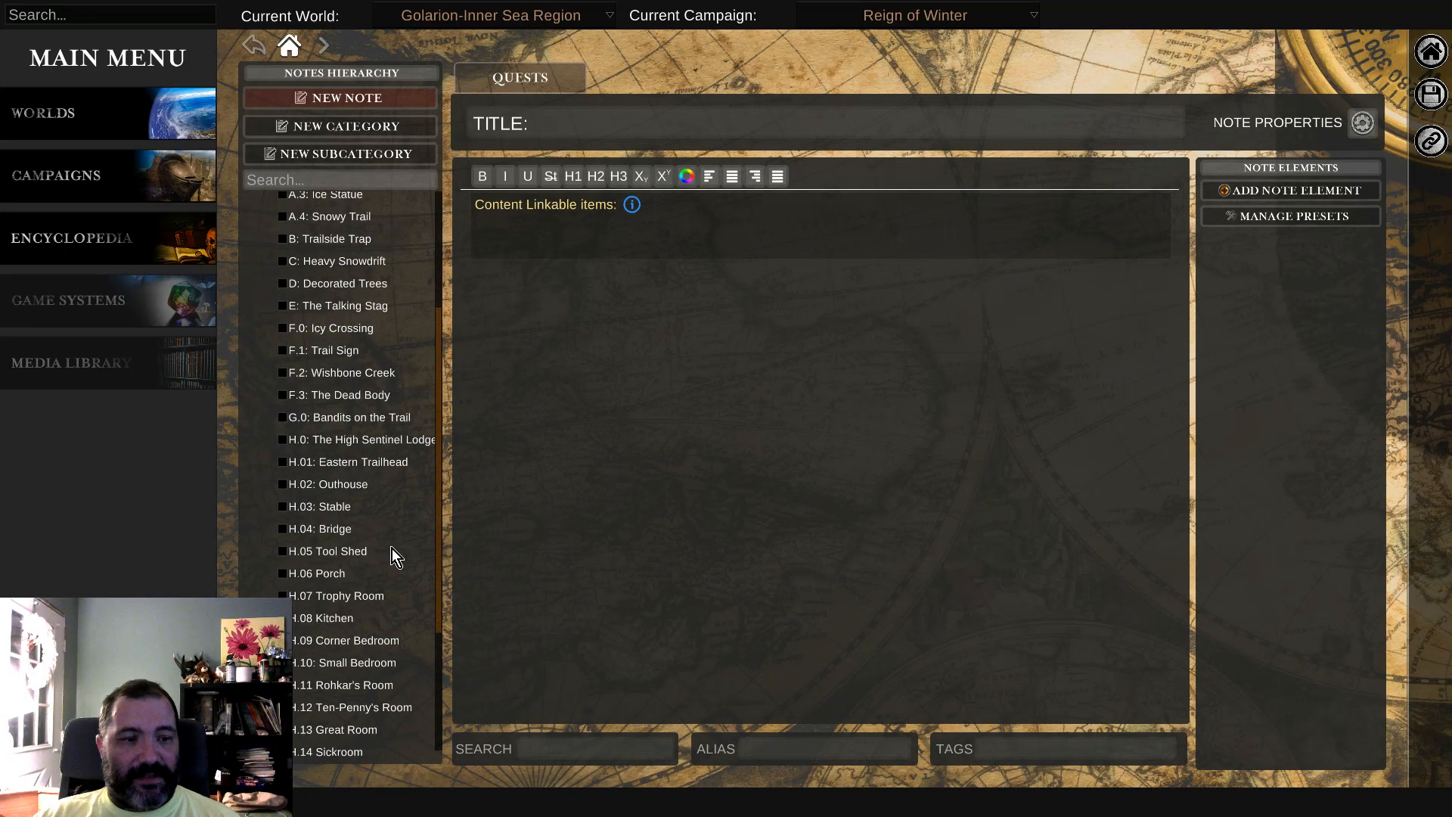
scroll(386, 529, "down", 1)
Step: Review the quest notes F.3: The Dead Body, H.02: Outhouse, H.05 Tool Shed and H.07 Trophy Room
left_click(333, 321)
scroll(698, 477, "down", 10)
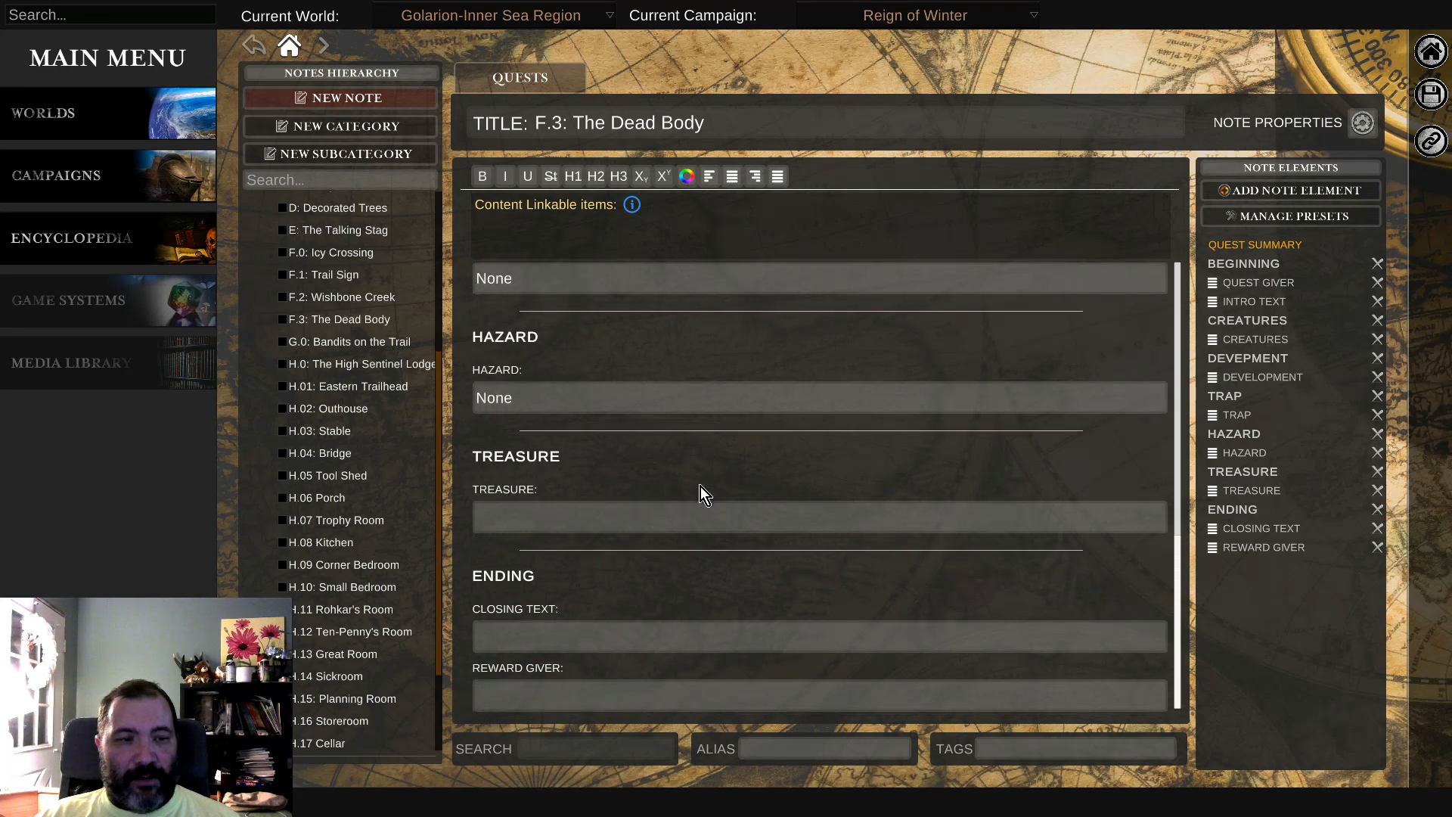
left_click(356, 409)
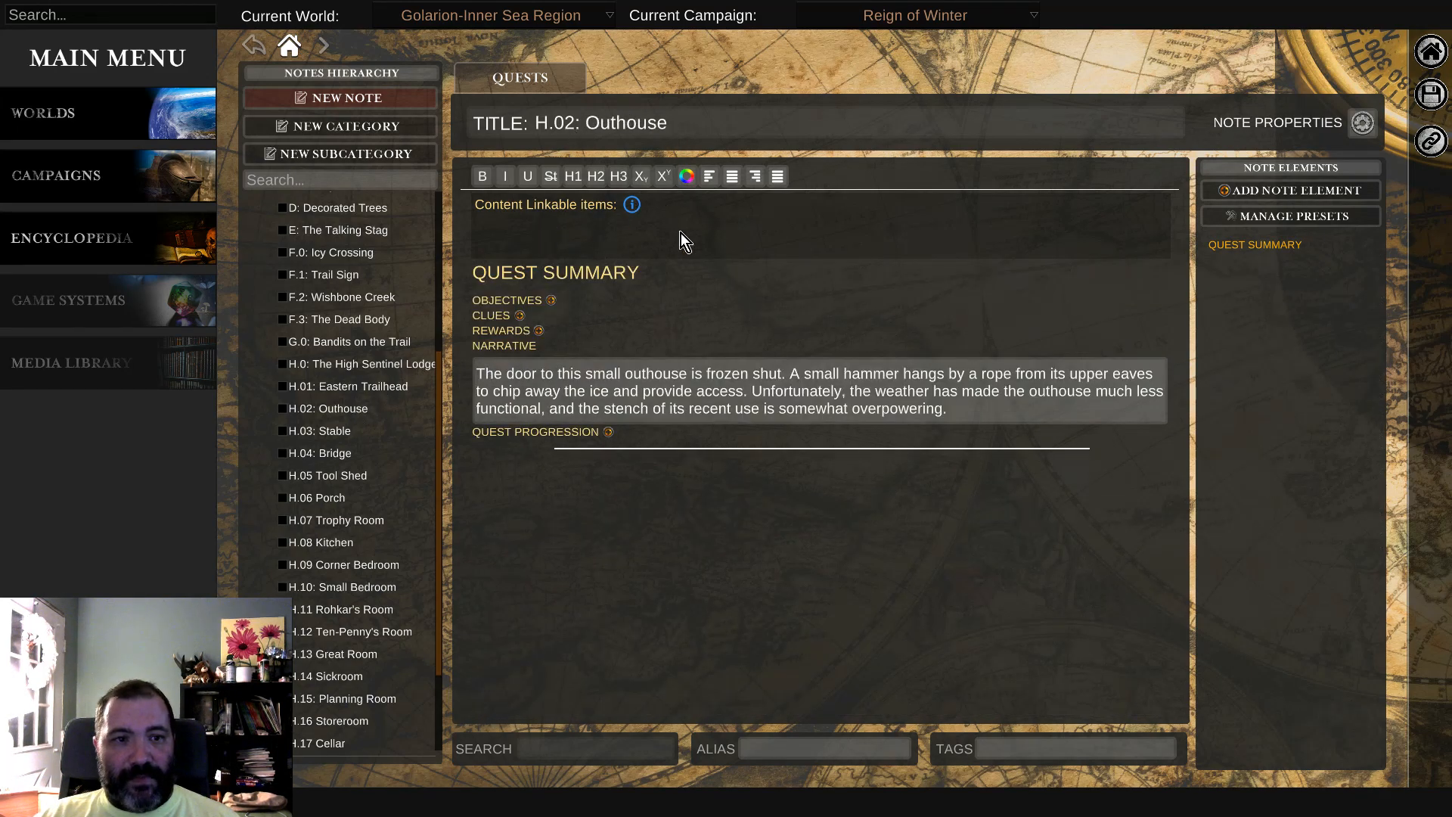
left_click(344, 476)
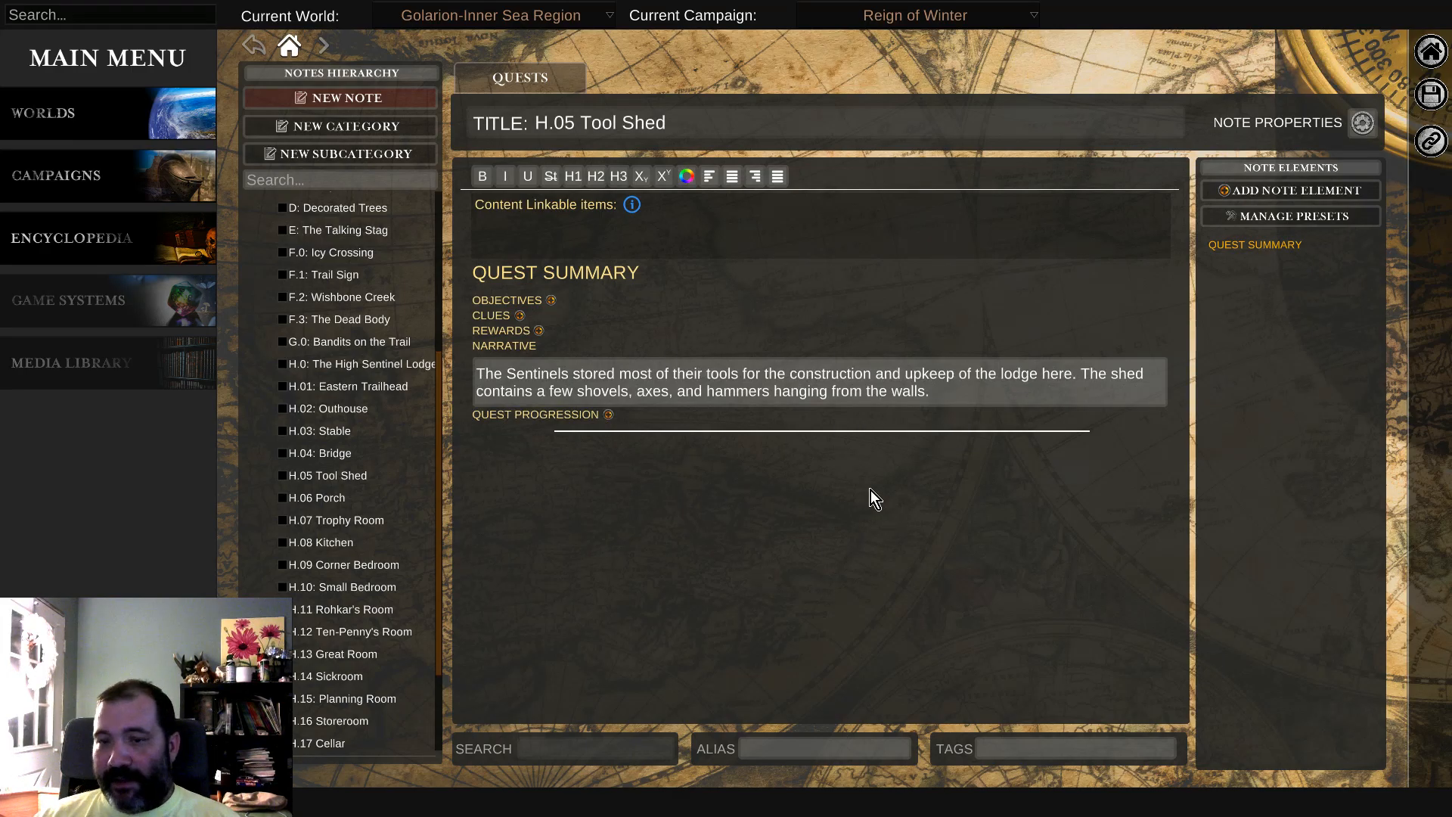
left_click(337, 521)
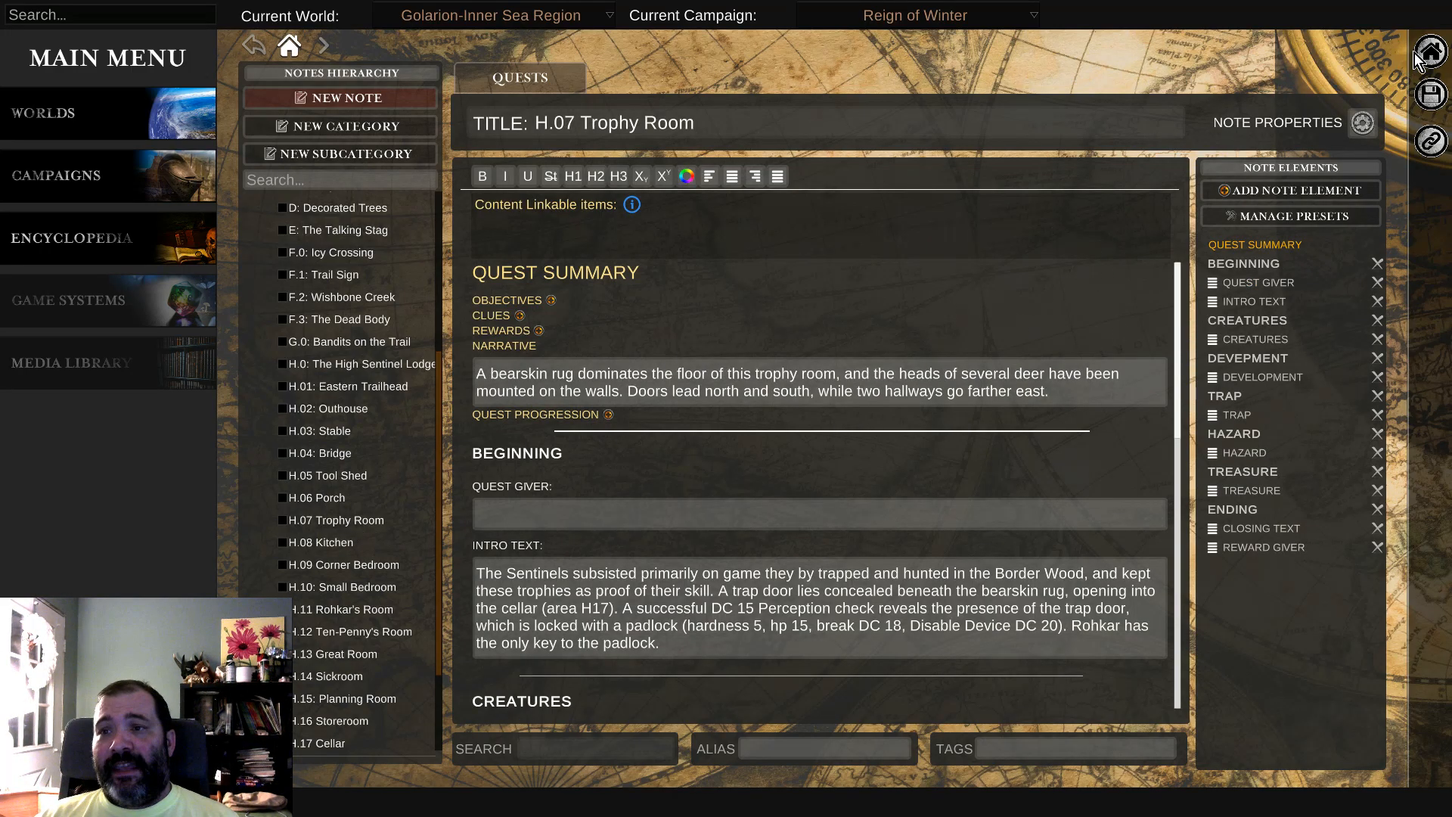
Step: Return to the map view and load the H: High Sentinel Lodge (Corrected) map from the favourite maps
mouse_move(1425, 67)
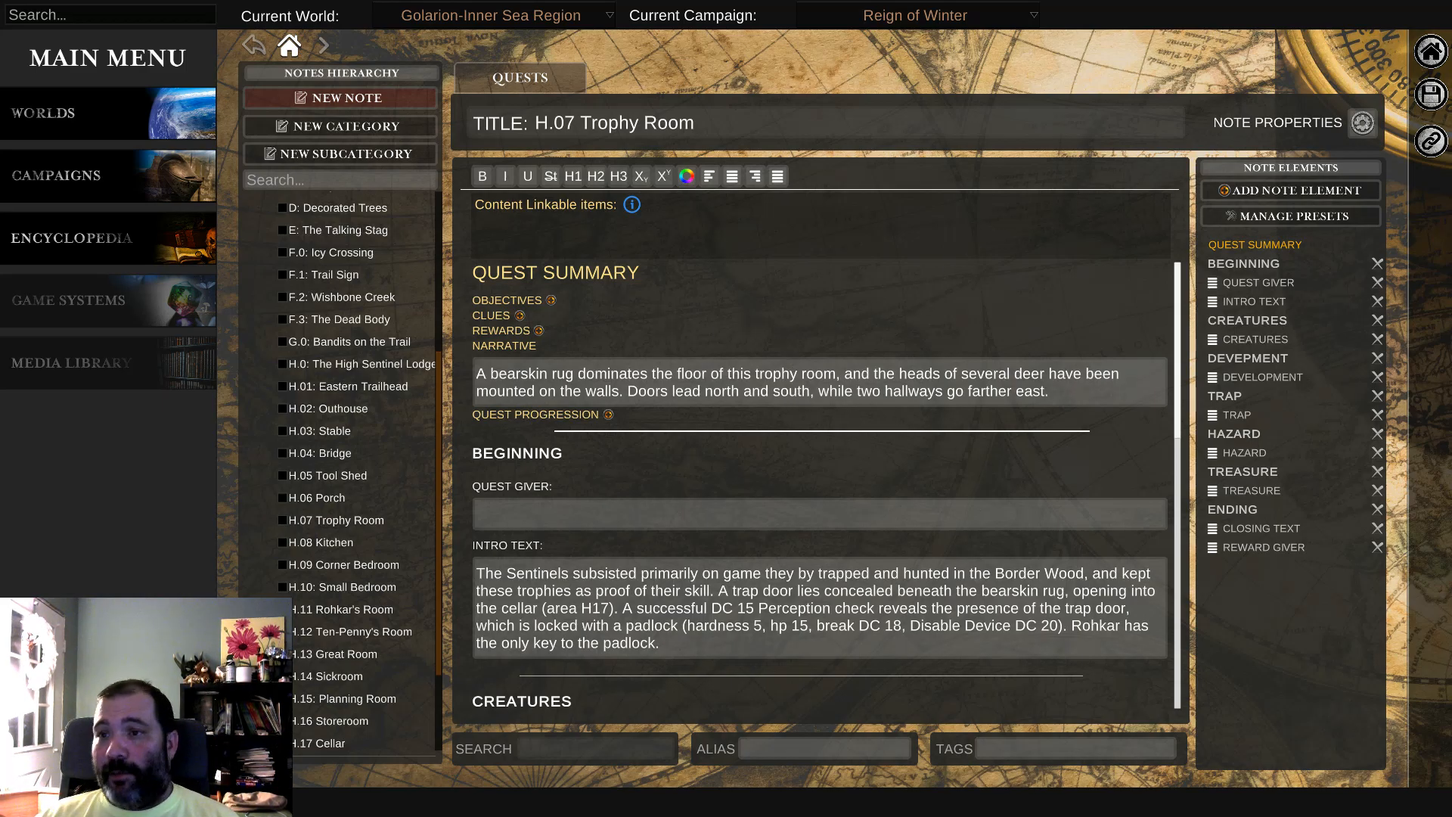
left_click(1390, 54)
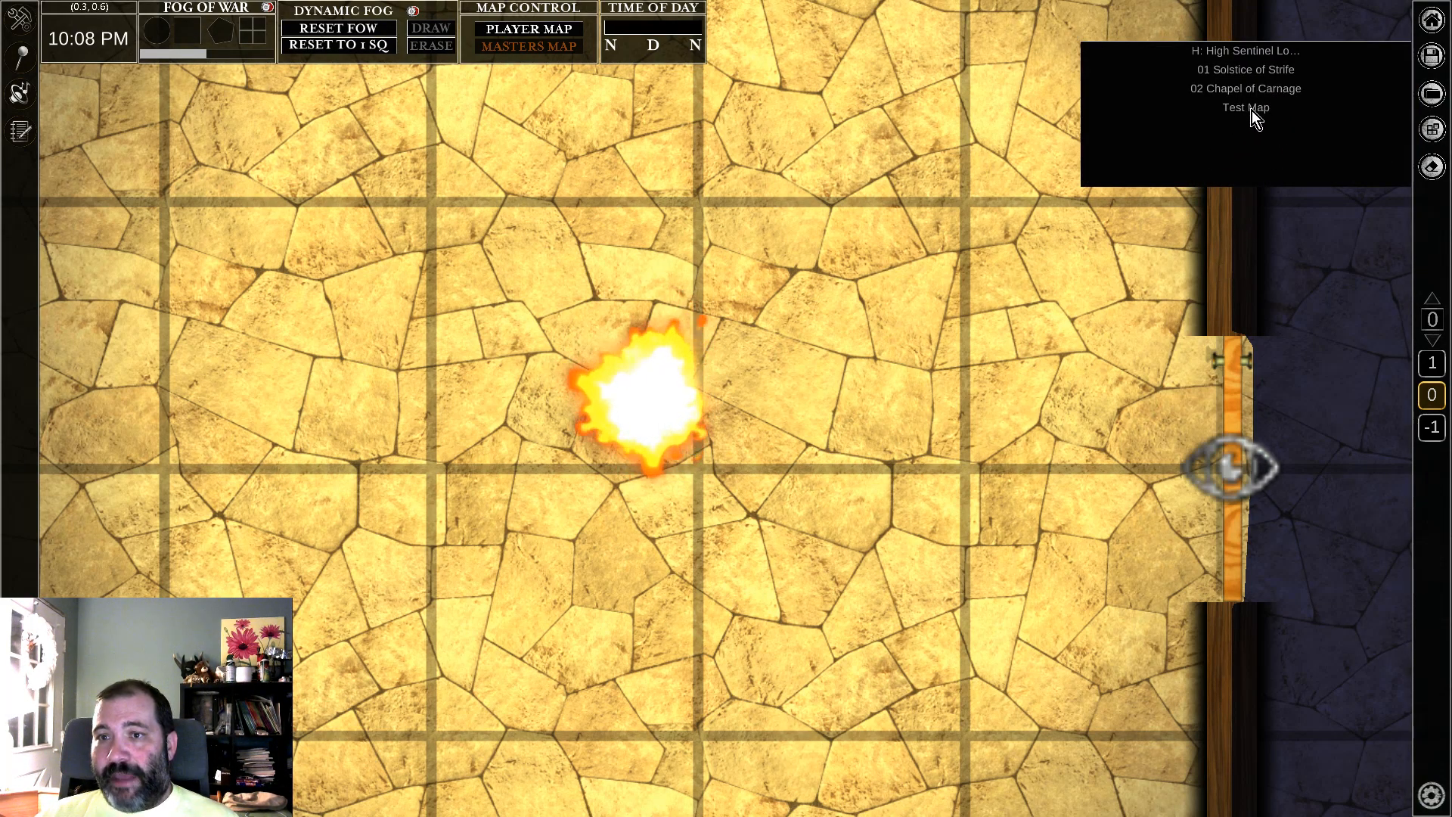
left_click(1264, 49)
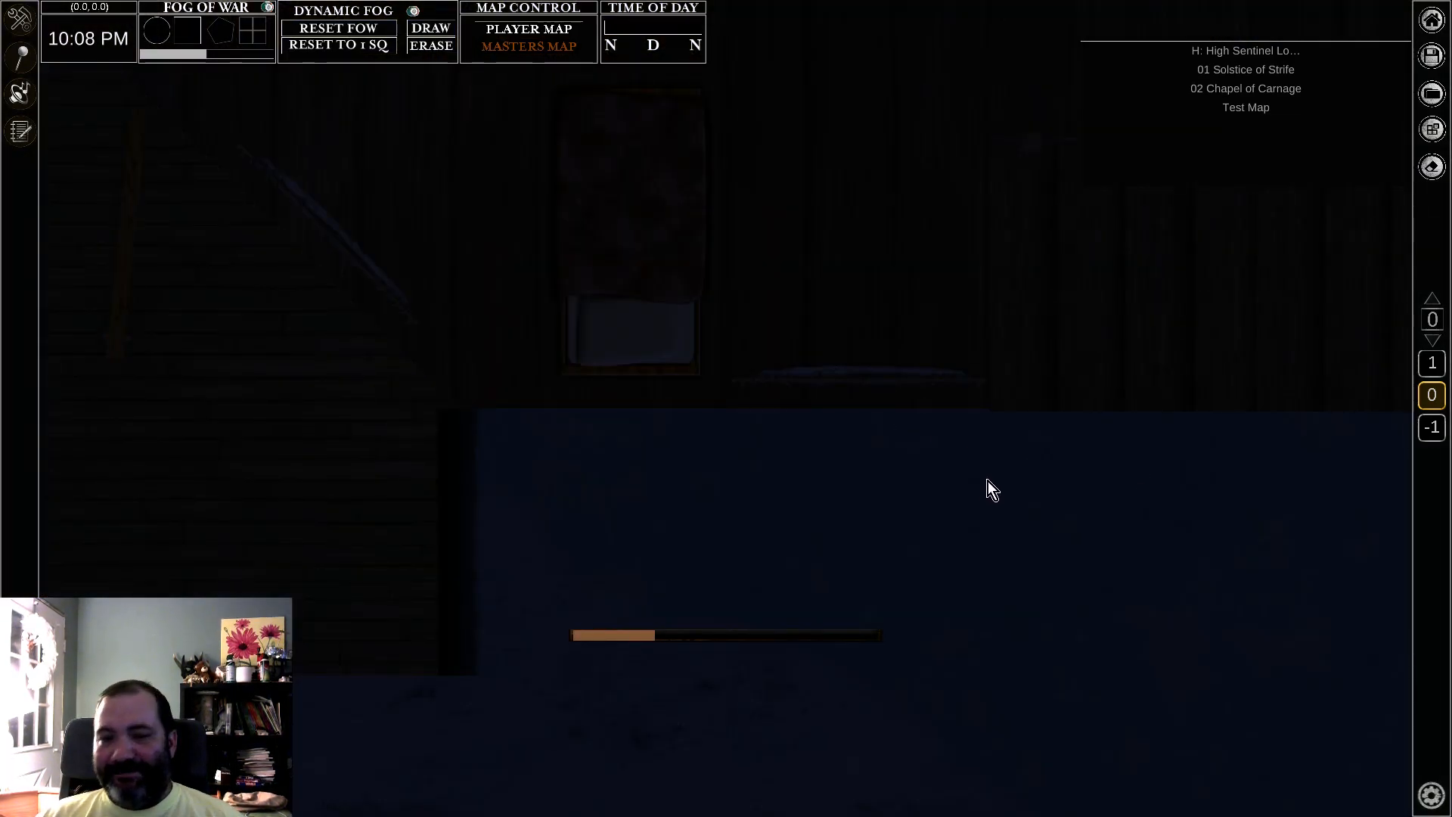
scroll(1014, 437, "down", 2)
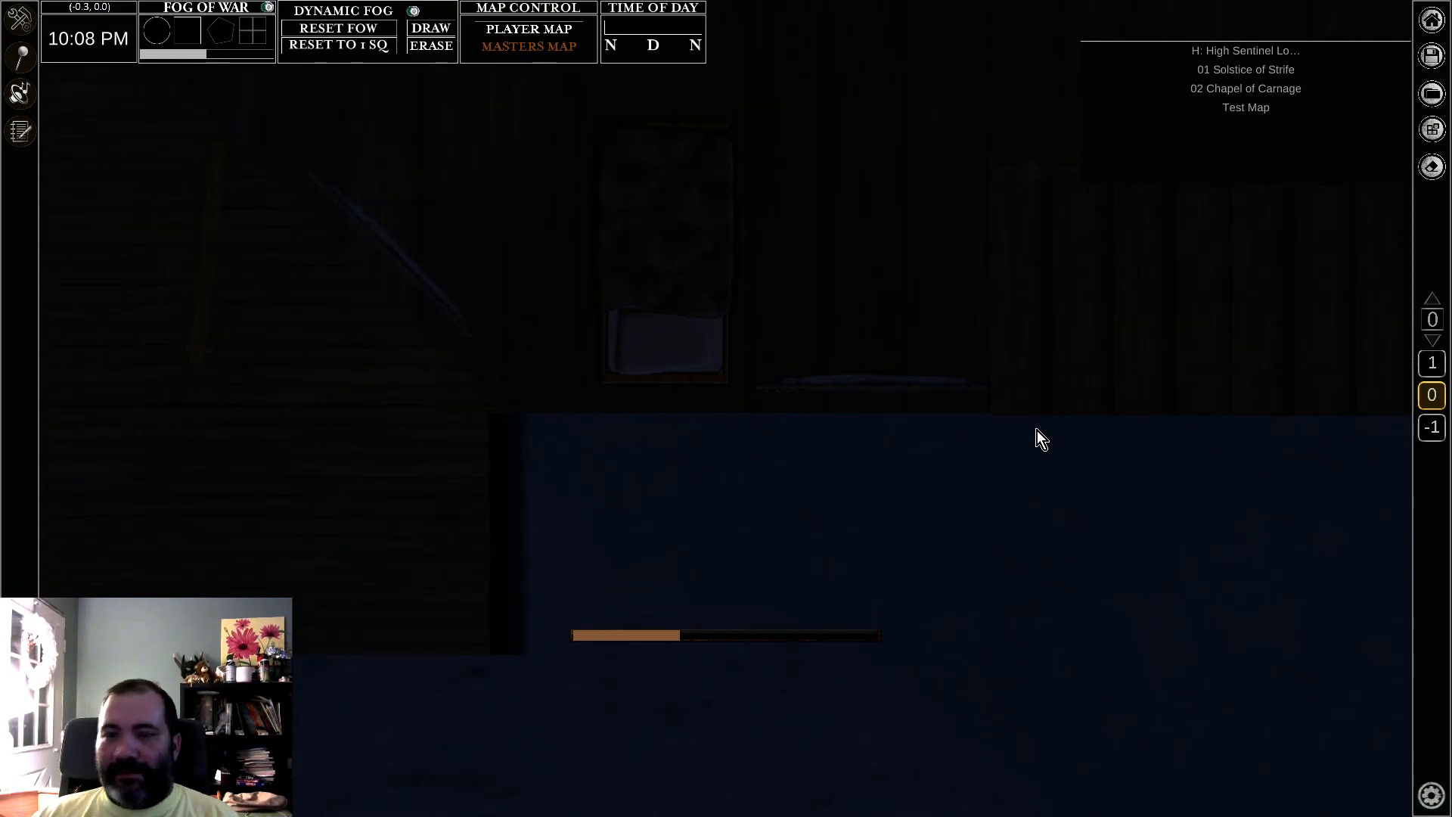
scroll(1037, 439, "down", 3)
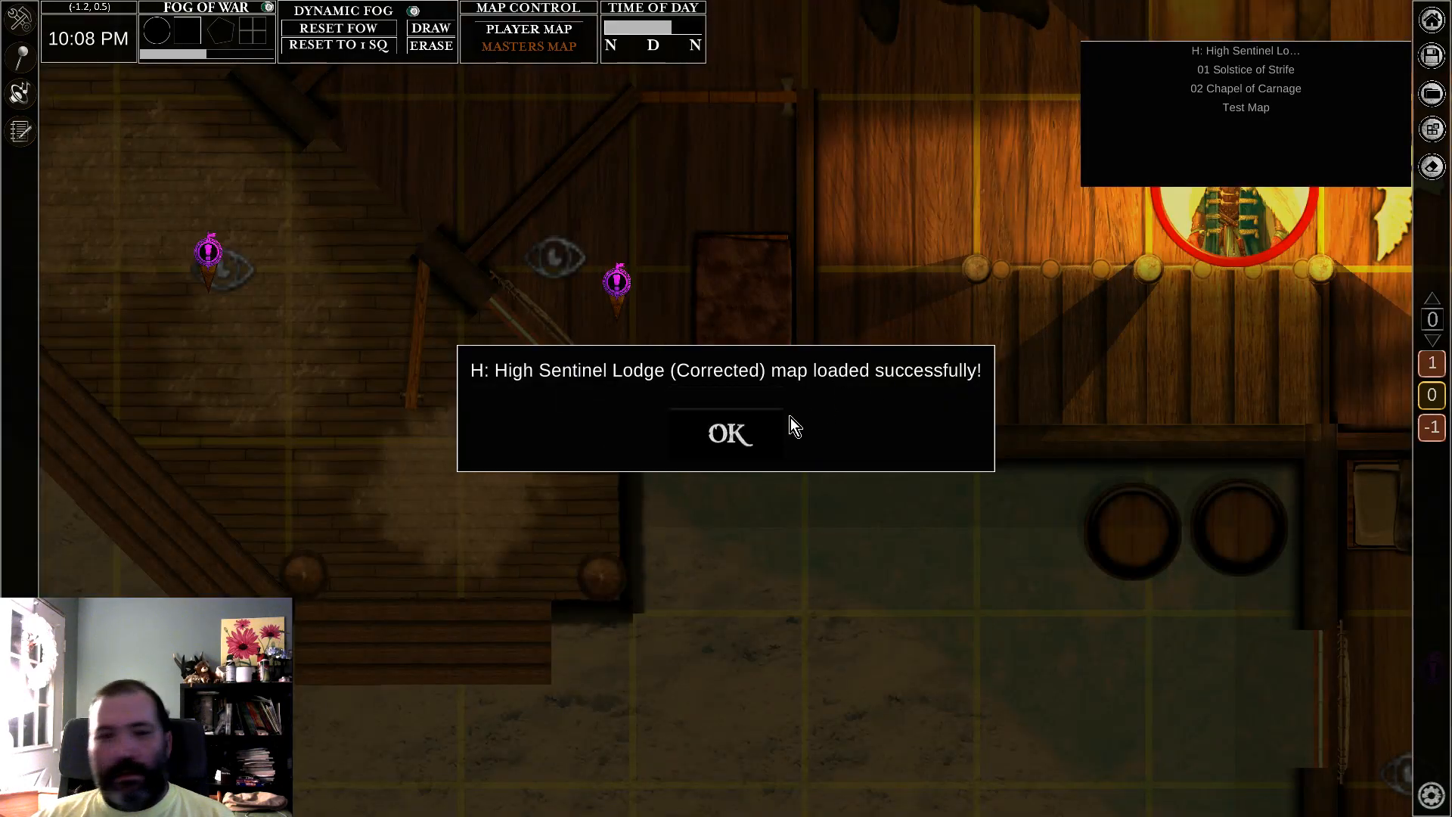
left_click(753, 437)
Step: Open the H.13 Great Room note from its marker on the lodge map and read through it
middle_click_drag(1149, 297, 796, 506)
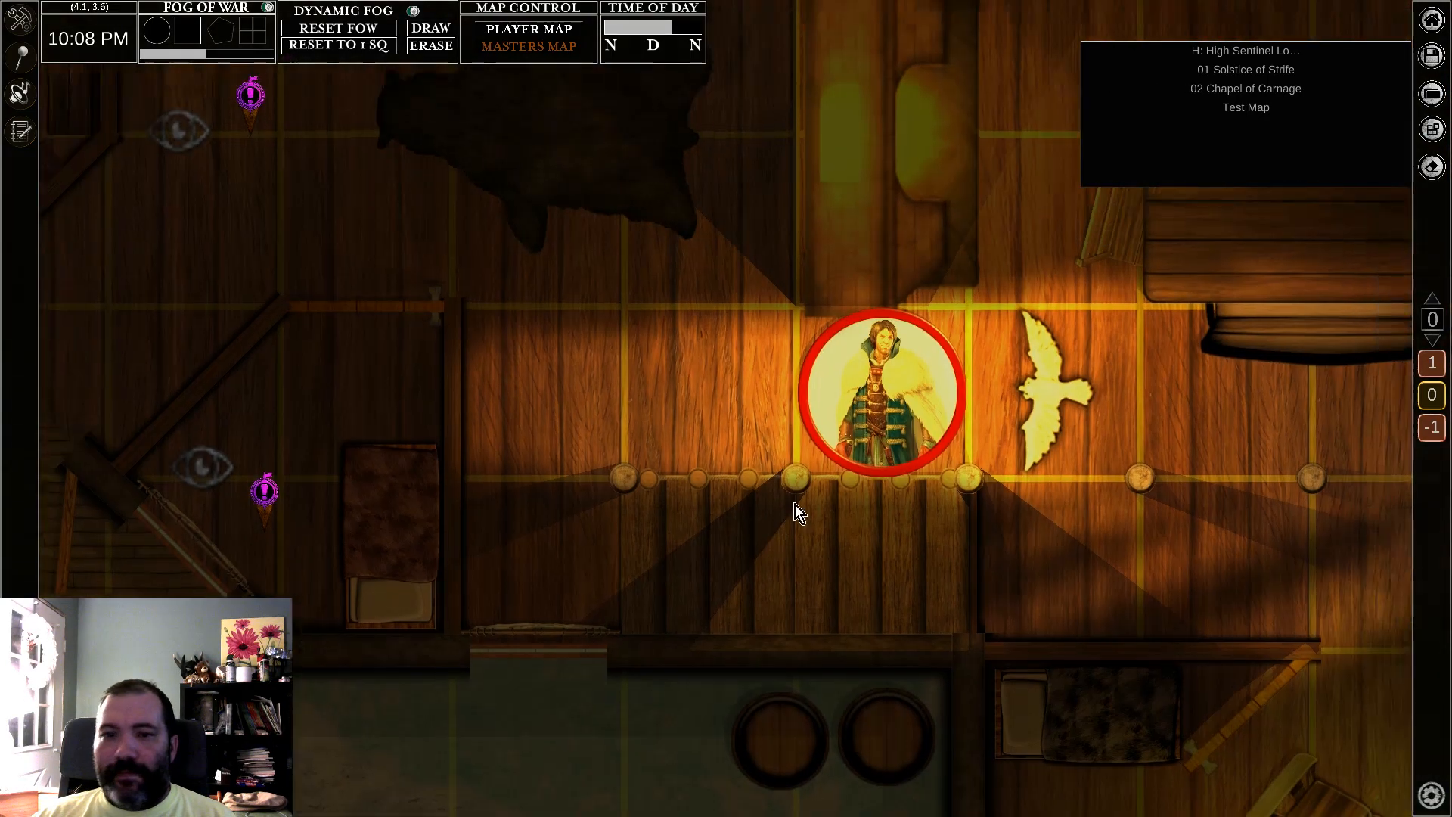
scroll(1004, 398, "down", 3)
scroll(1001, 402, "down", 2)
scroll(1067, 333, "down", 4)
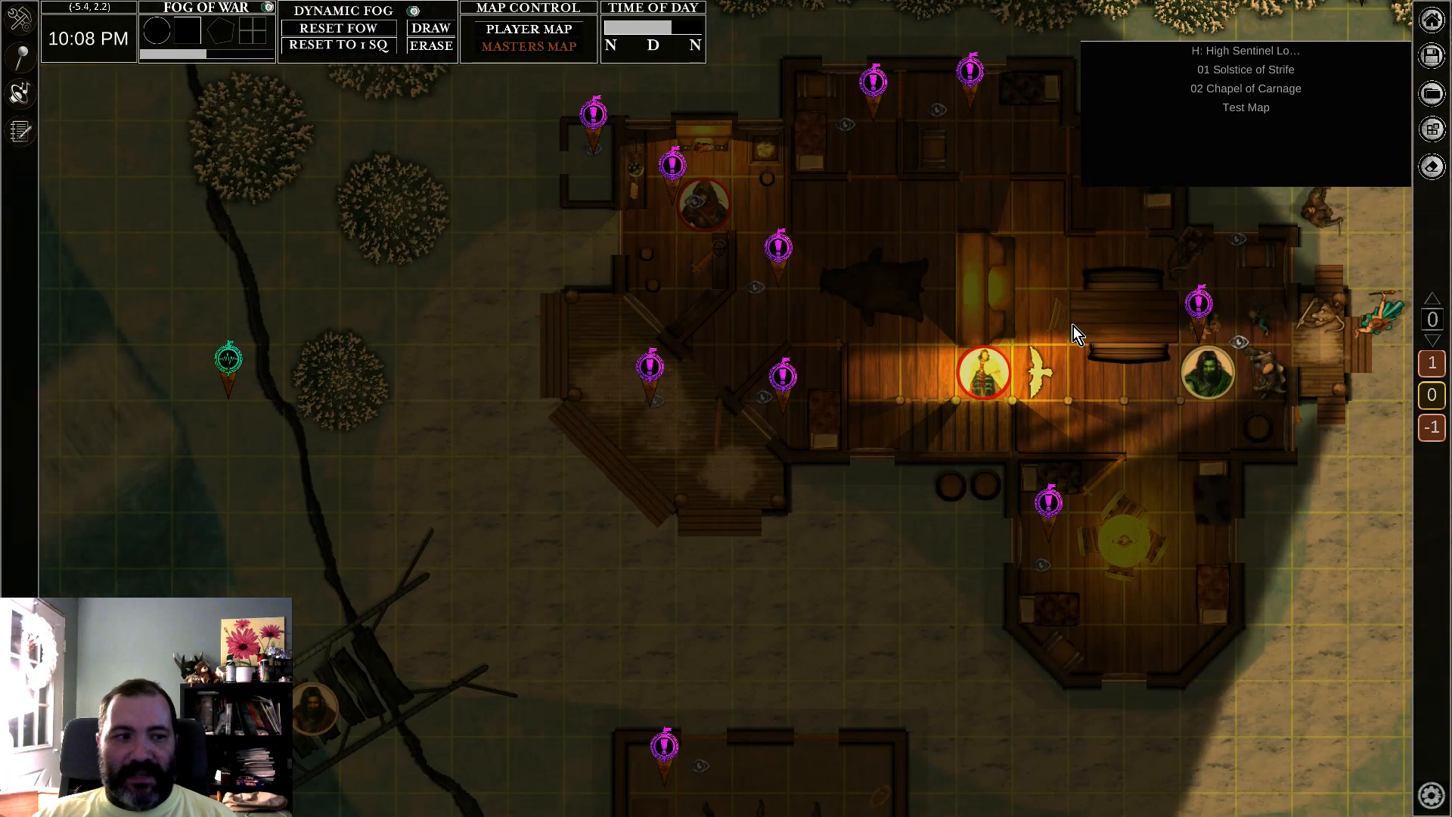
middle_click_drag(1041, 358, 947, 410)
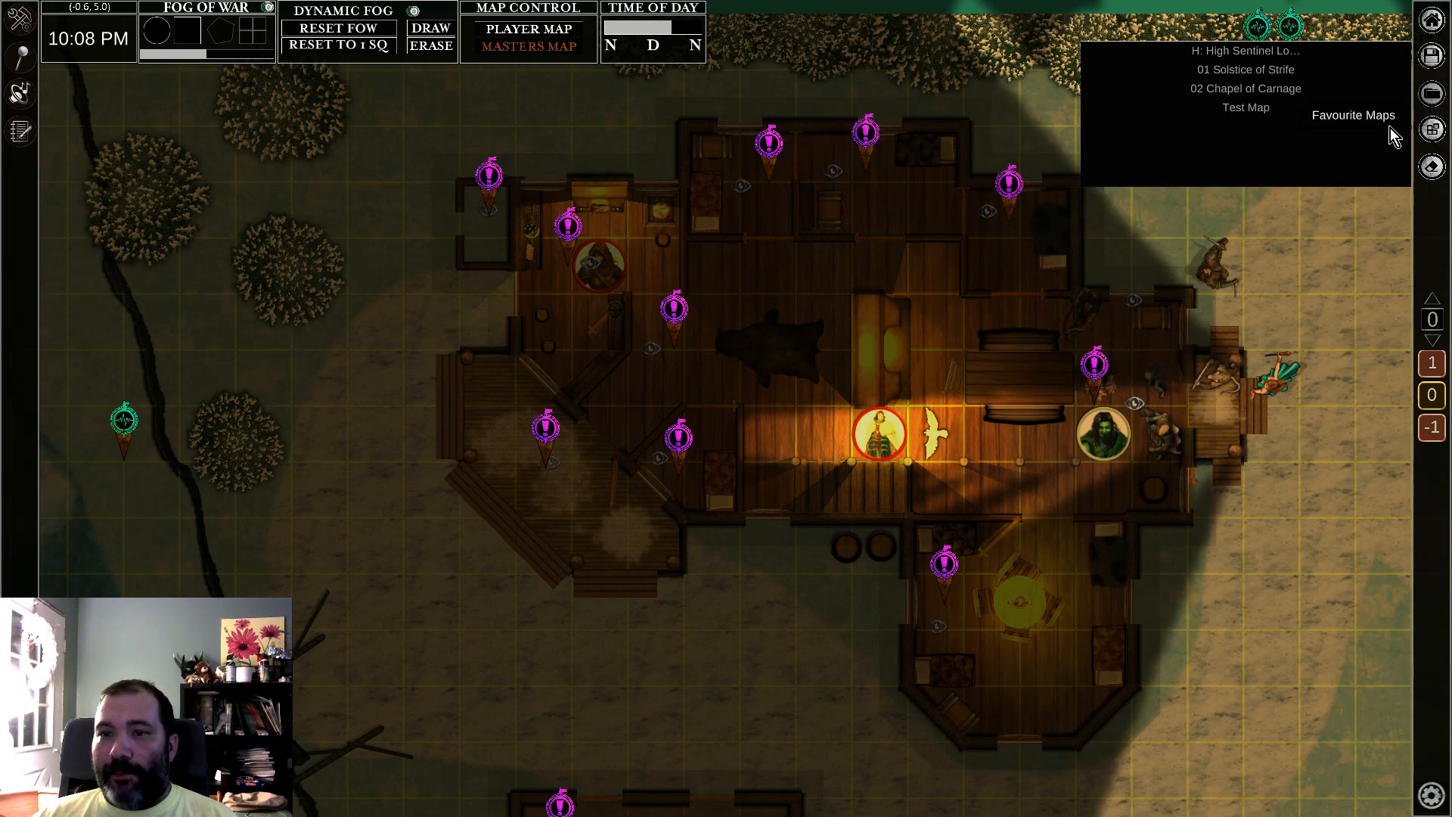
left_click(1098, 365)
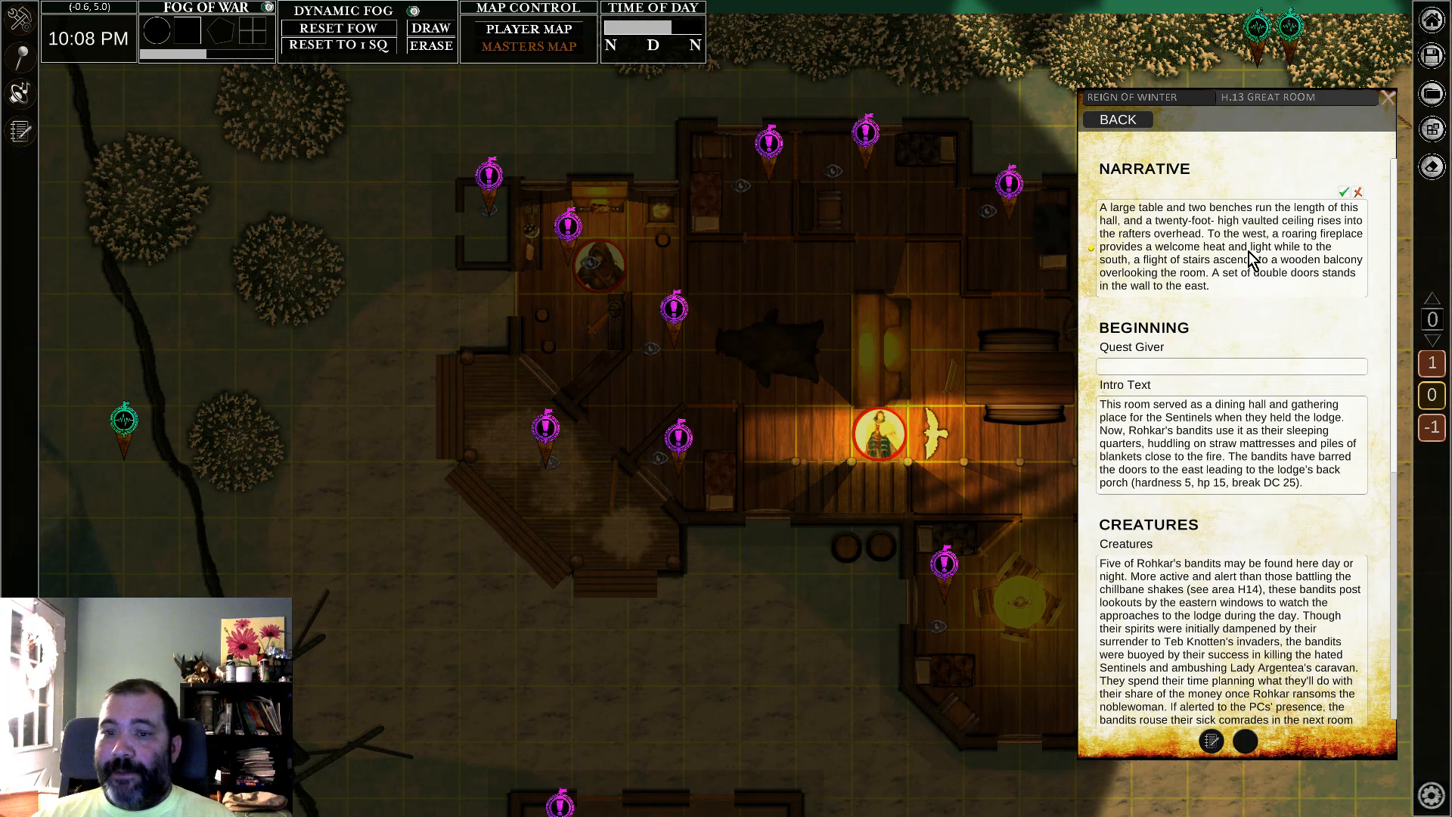
scroll(1272, 425, "down", 5)
scroll(1273, 425, "down", 3)
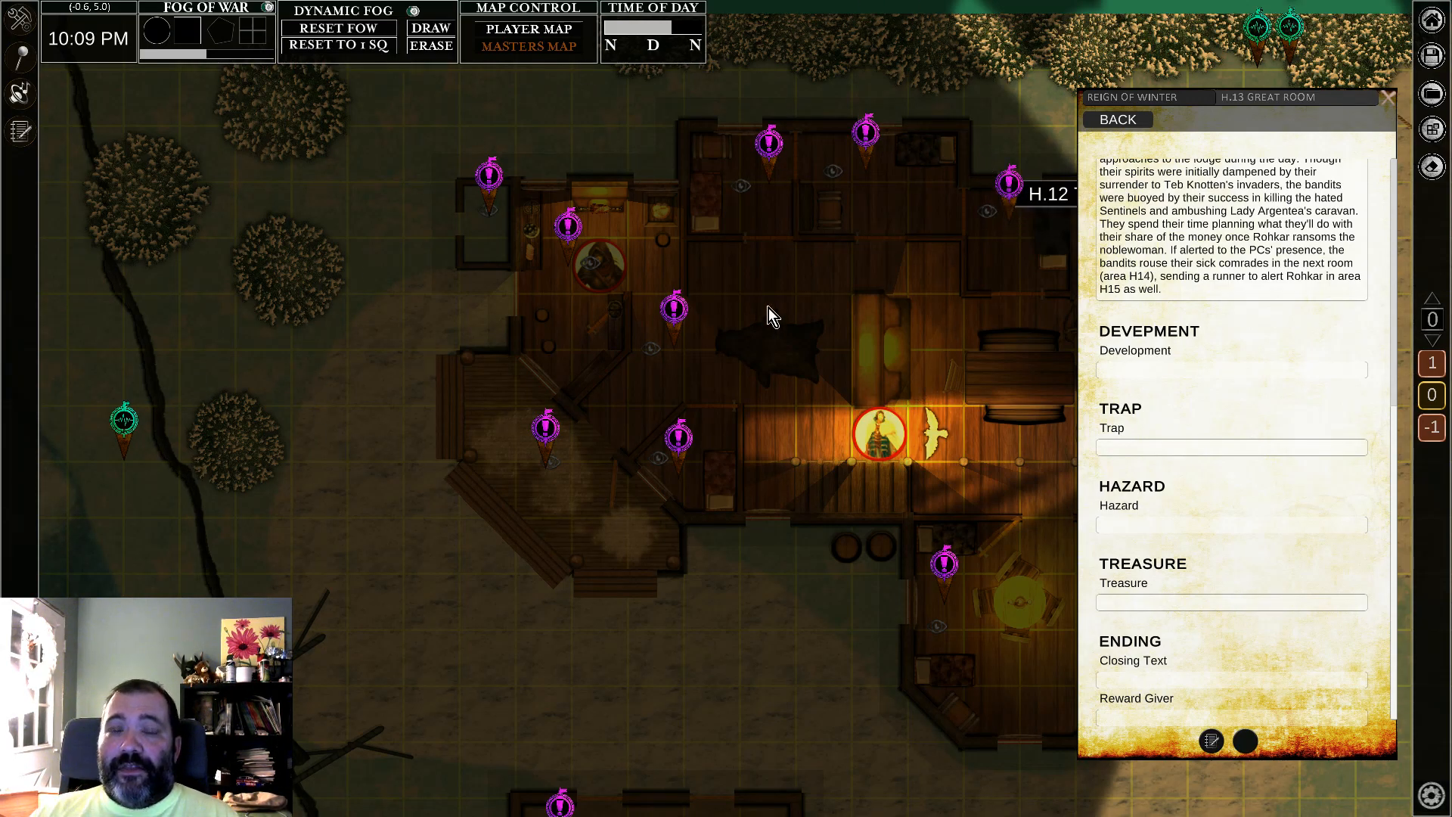
Step: Look over the eastern side of the lodge map and request its player map
middle_click_drag(669, 312, 221, 316)
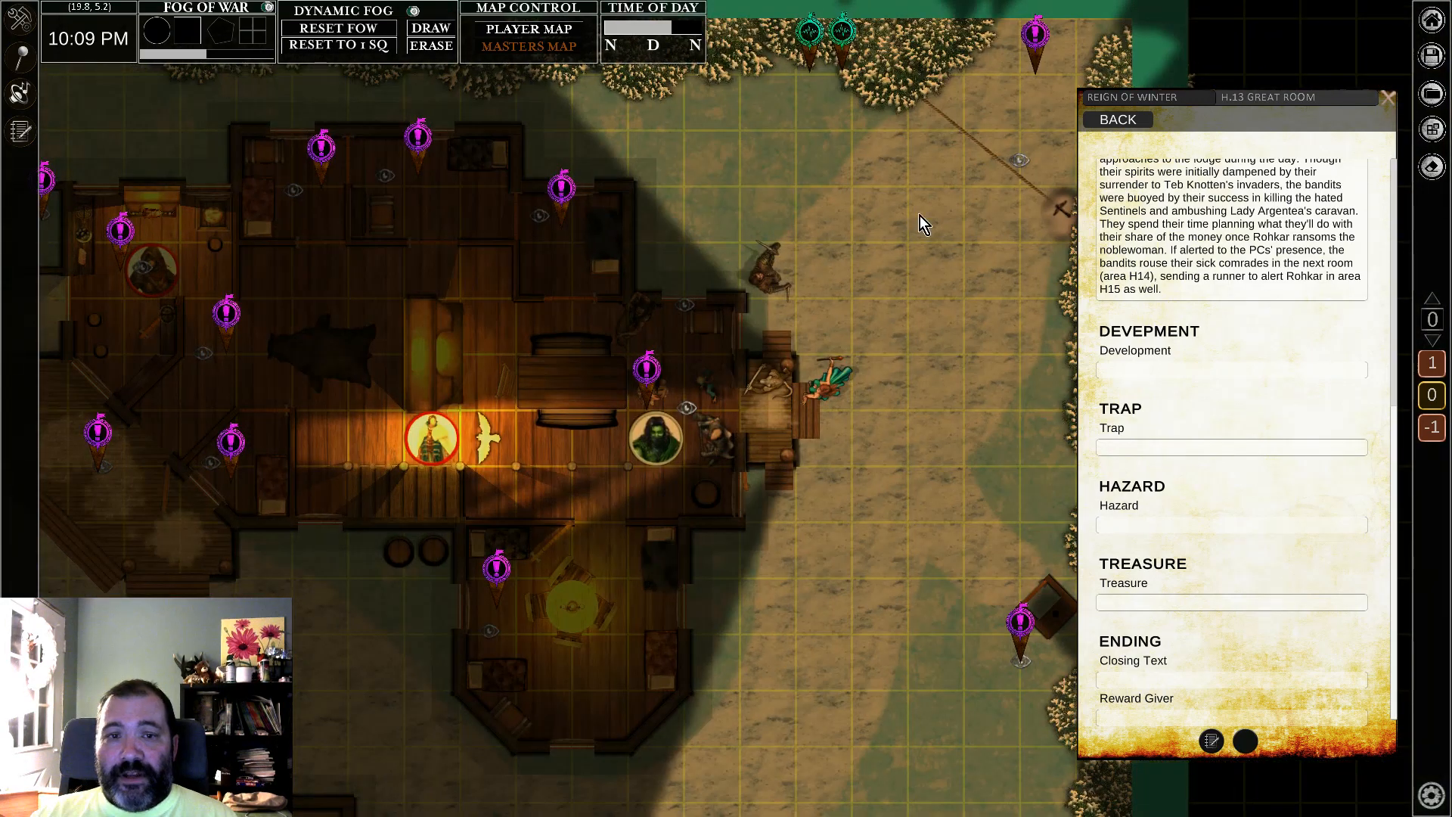
middle_click_drag(799, 542, 920, 496)
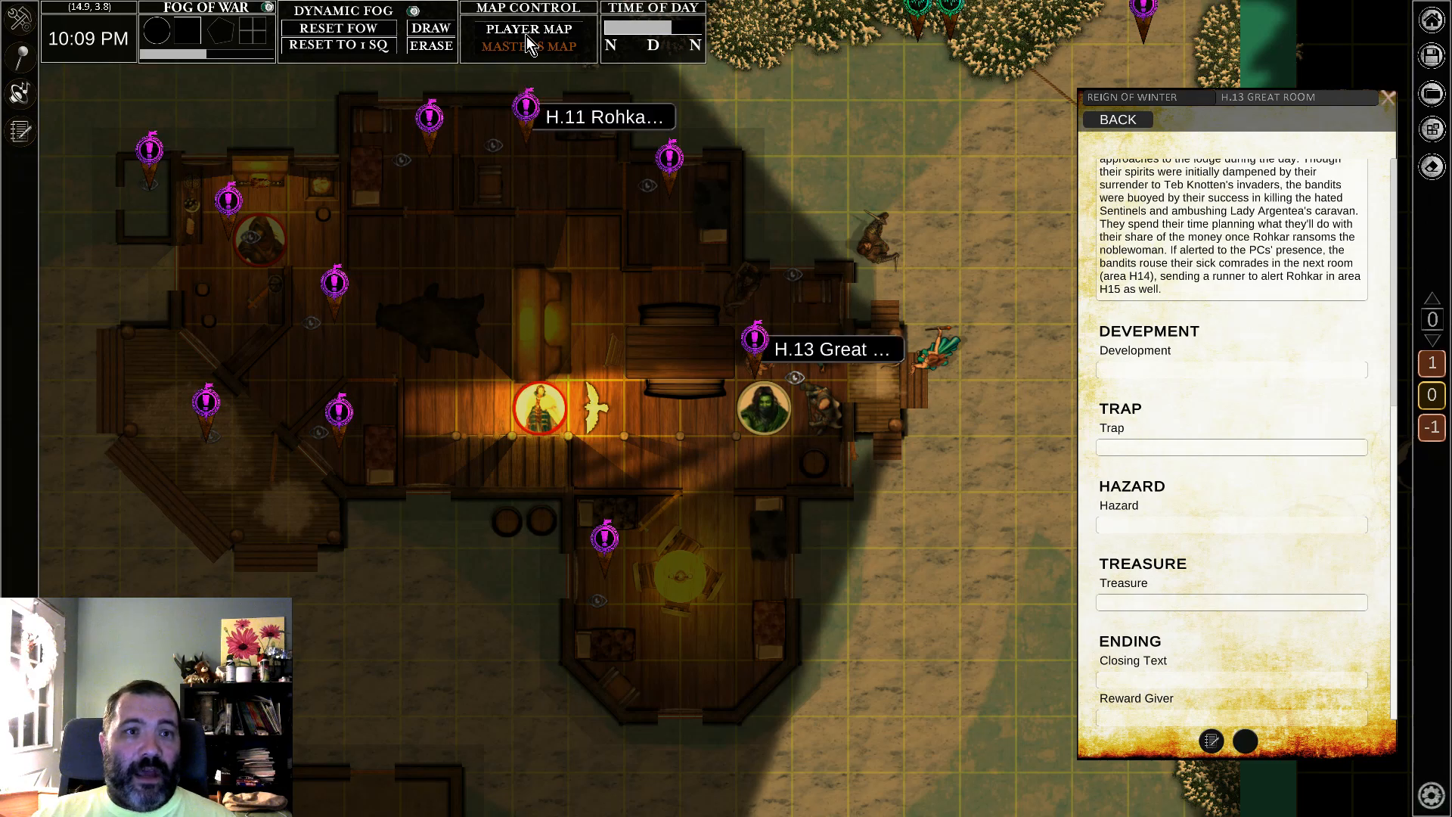
left_click(546, 30)
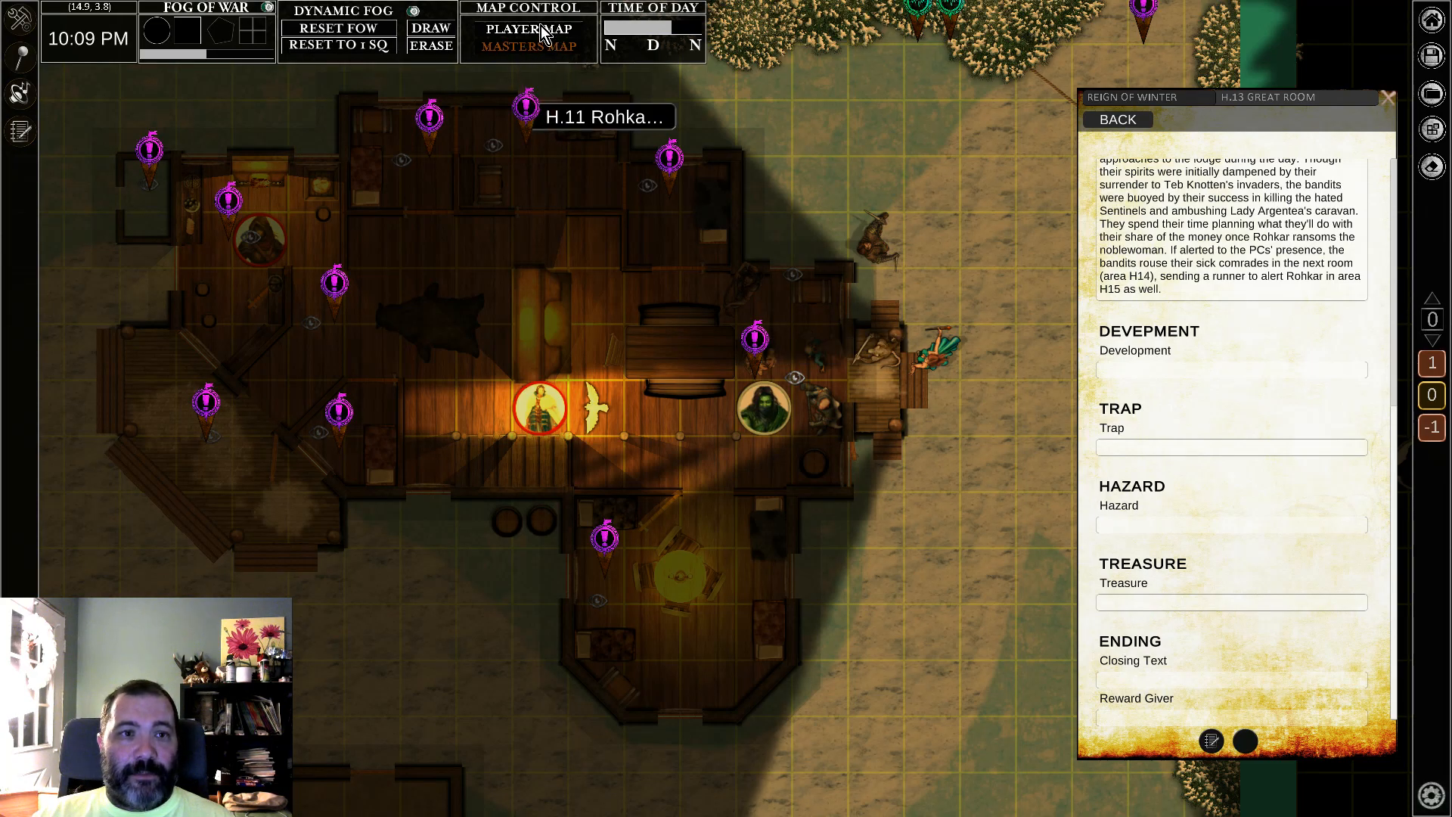
Step: Open the H.12 Ten-Penny's Room, H.11 Rohkar's Room and H.10 Small Bedroom notes from their markers on the lodge map
left_click(540, 45)
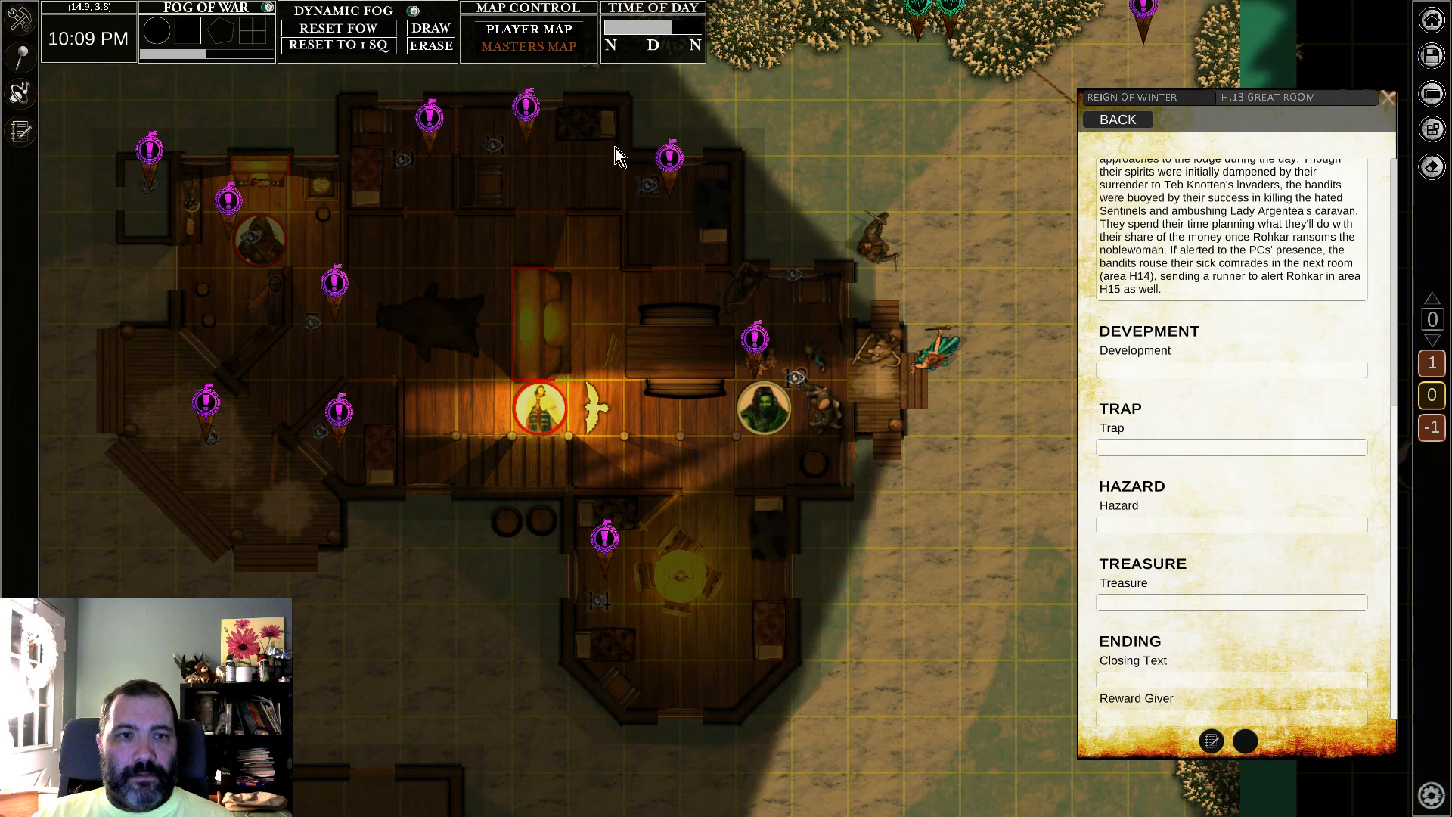
scroll(810, 393, "up", 5)
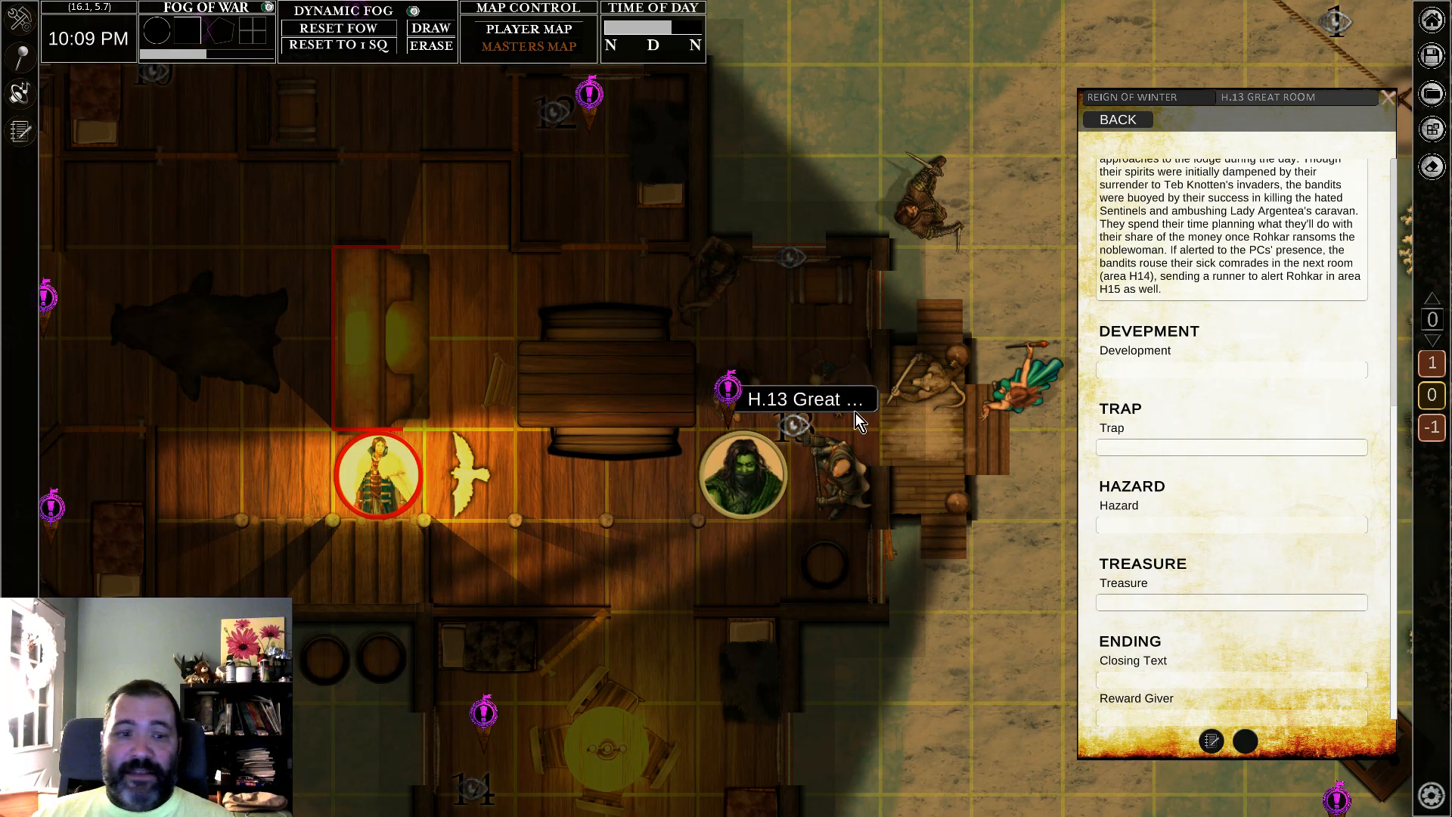
scroll(807, 306, "down", 3)
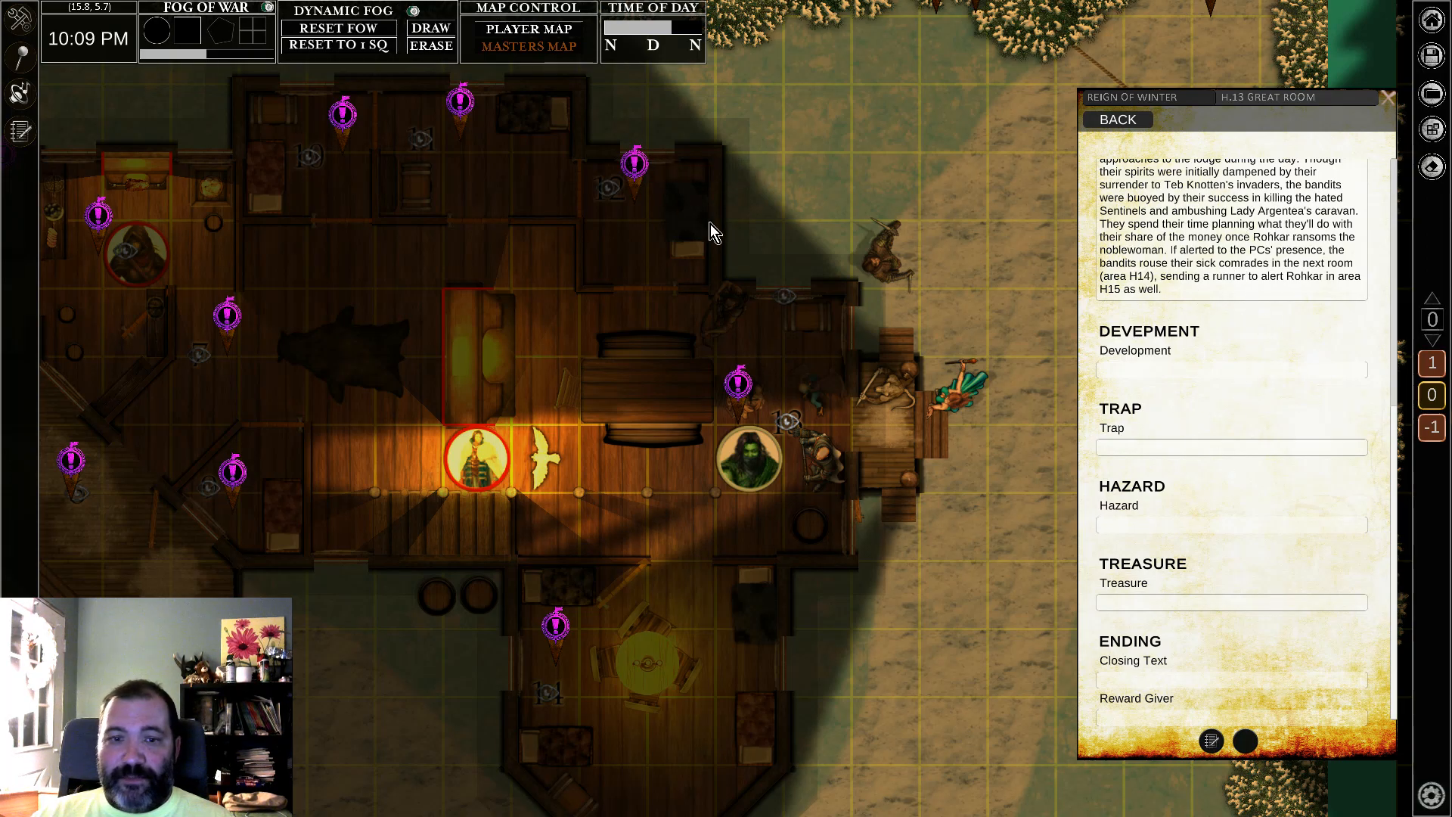
middle_click_drag(758, 280, 777, 352)
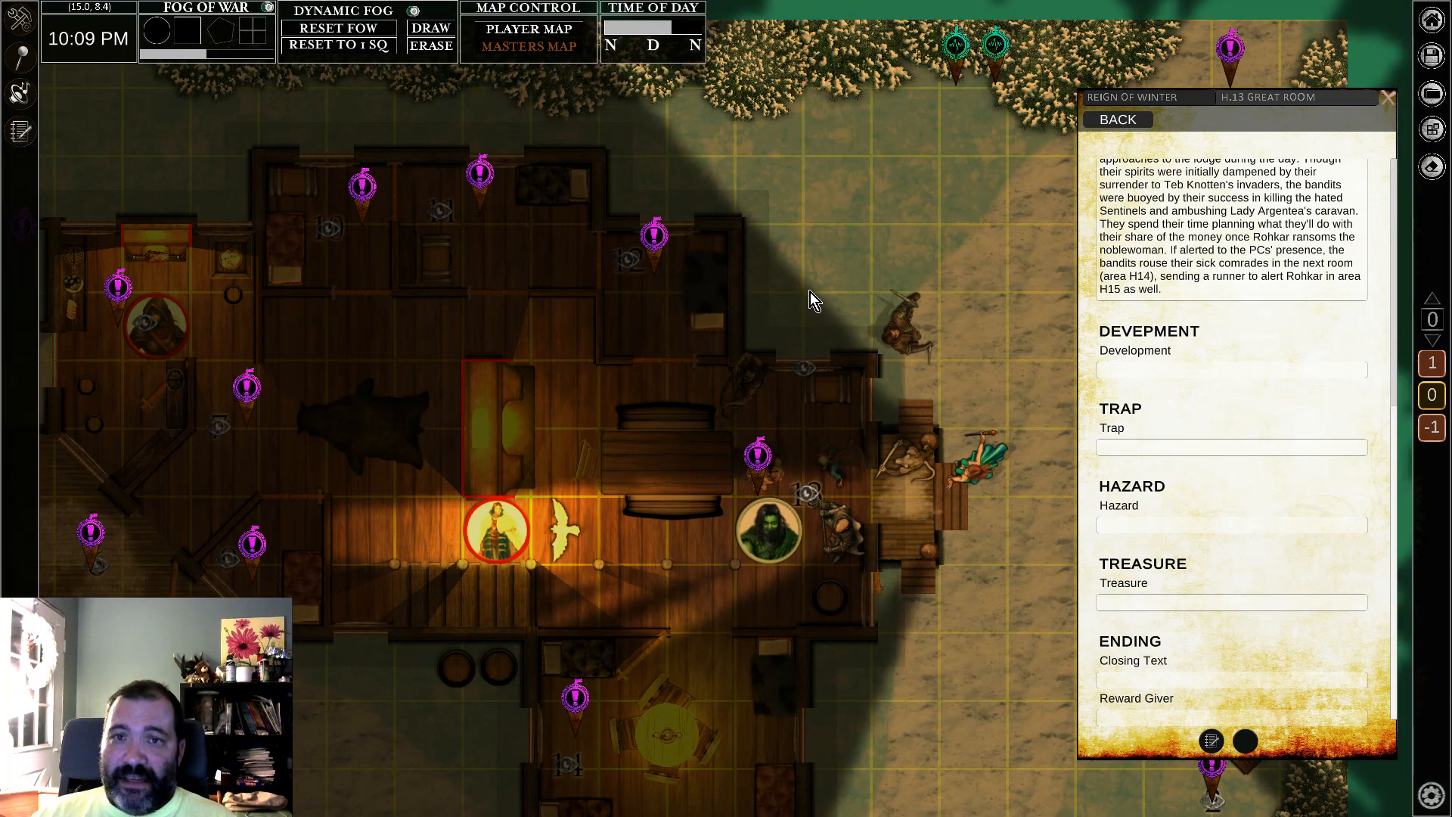
middle_click_drag(795, 286, 756, 304)
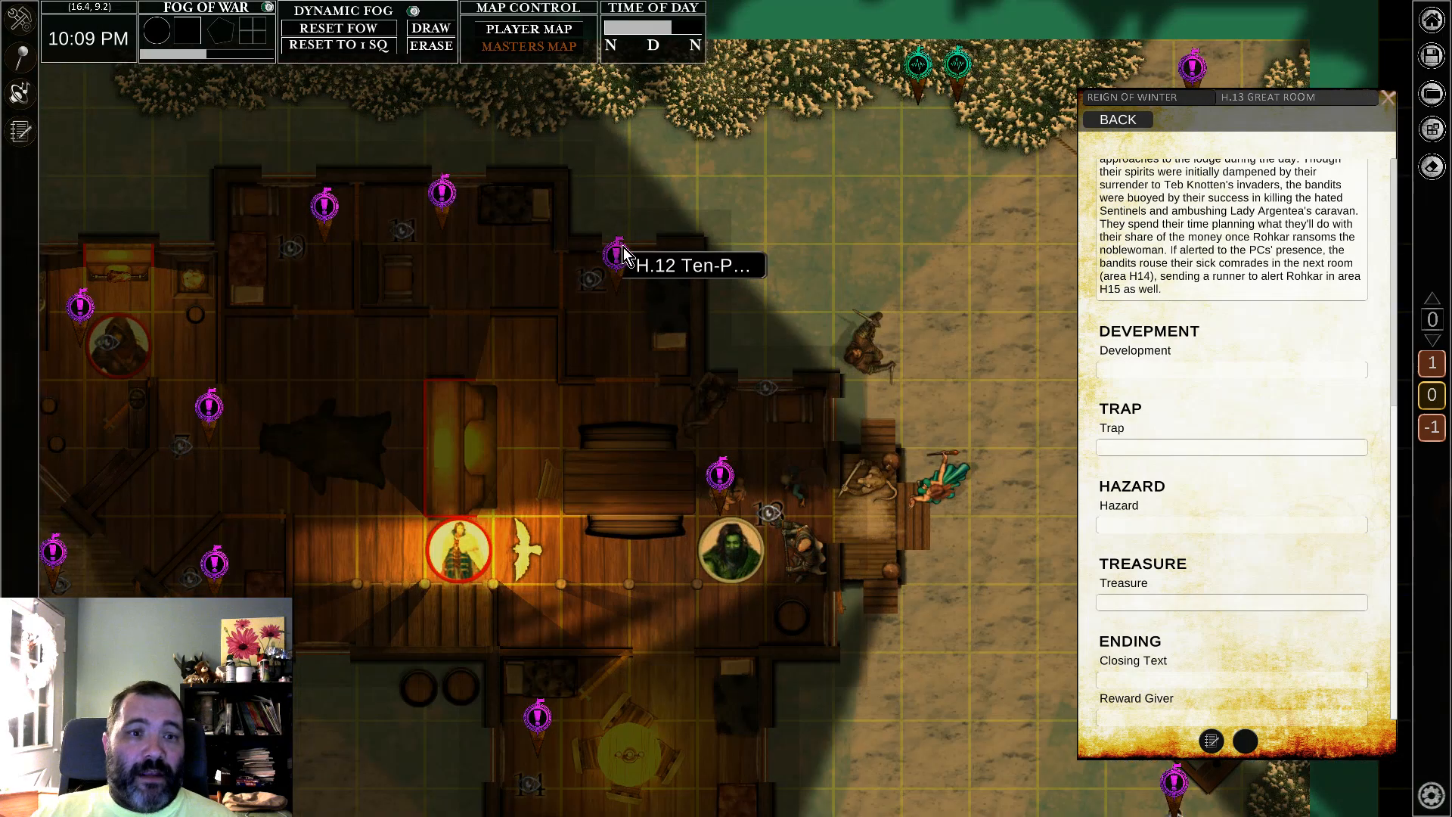
left_click(617, 258)
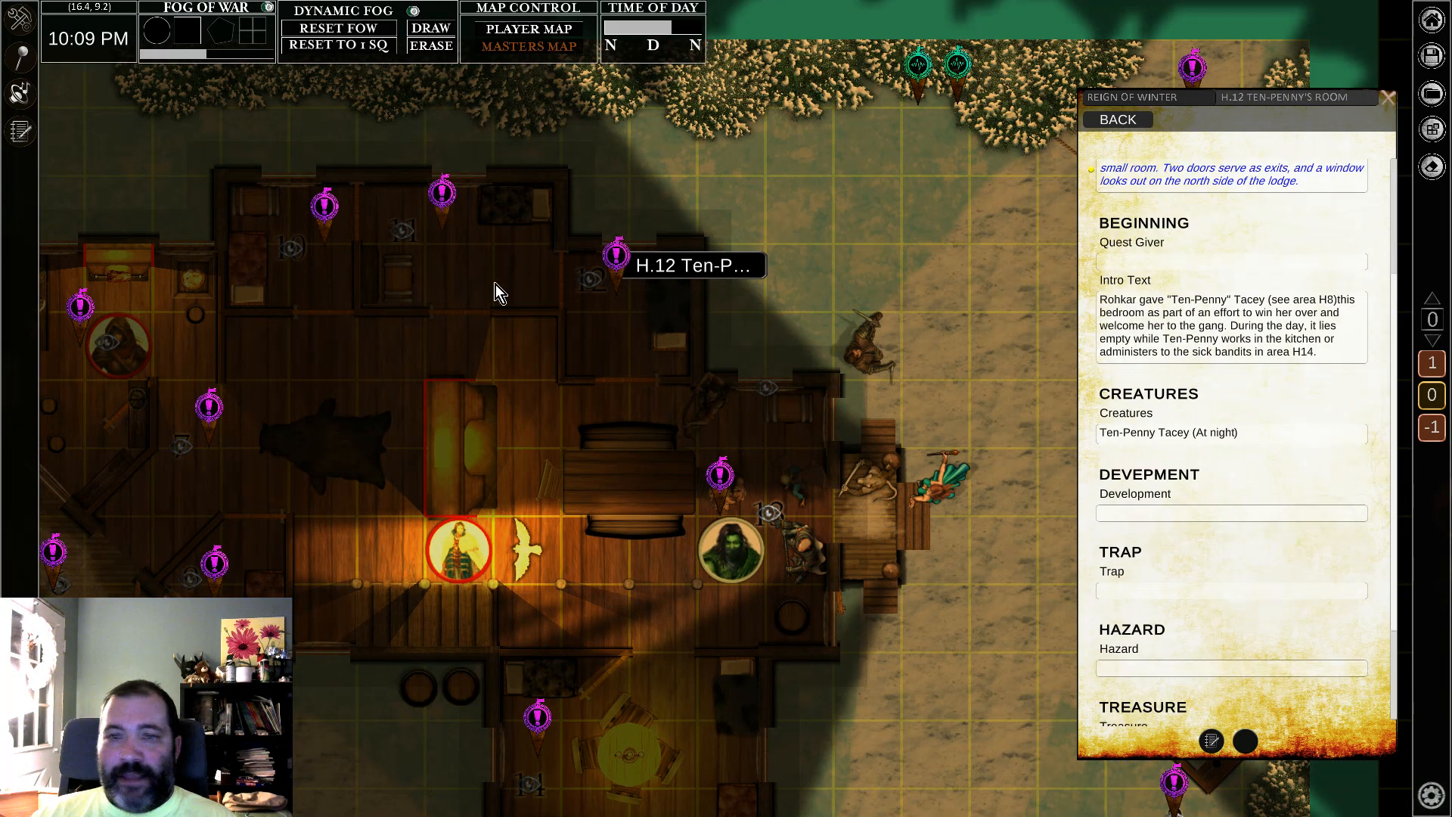
left_click(442, 195)
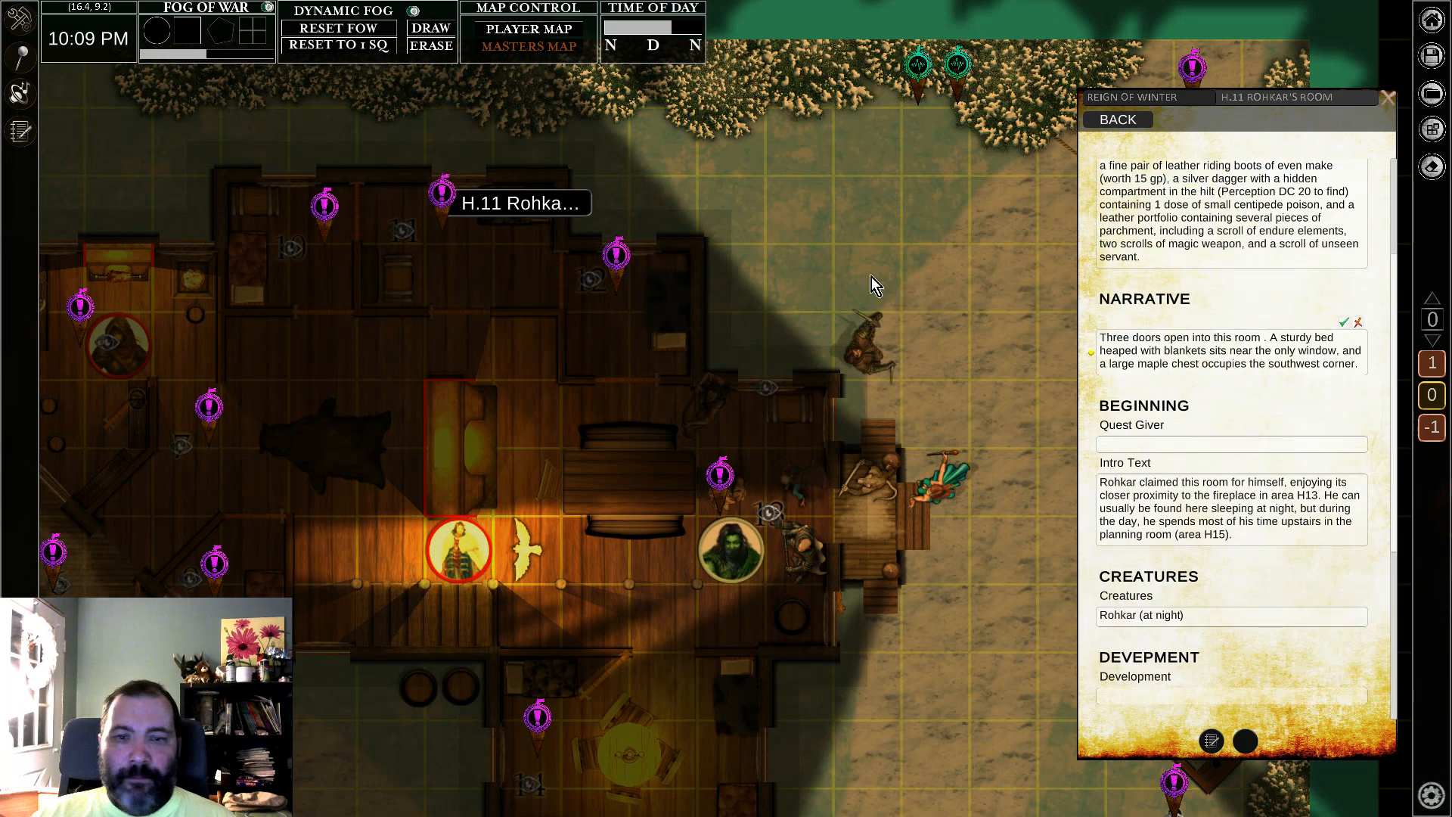
left_click(325, 206)
middle_click_drag(943, 206, 710, 330)
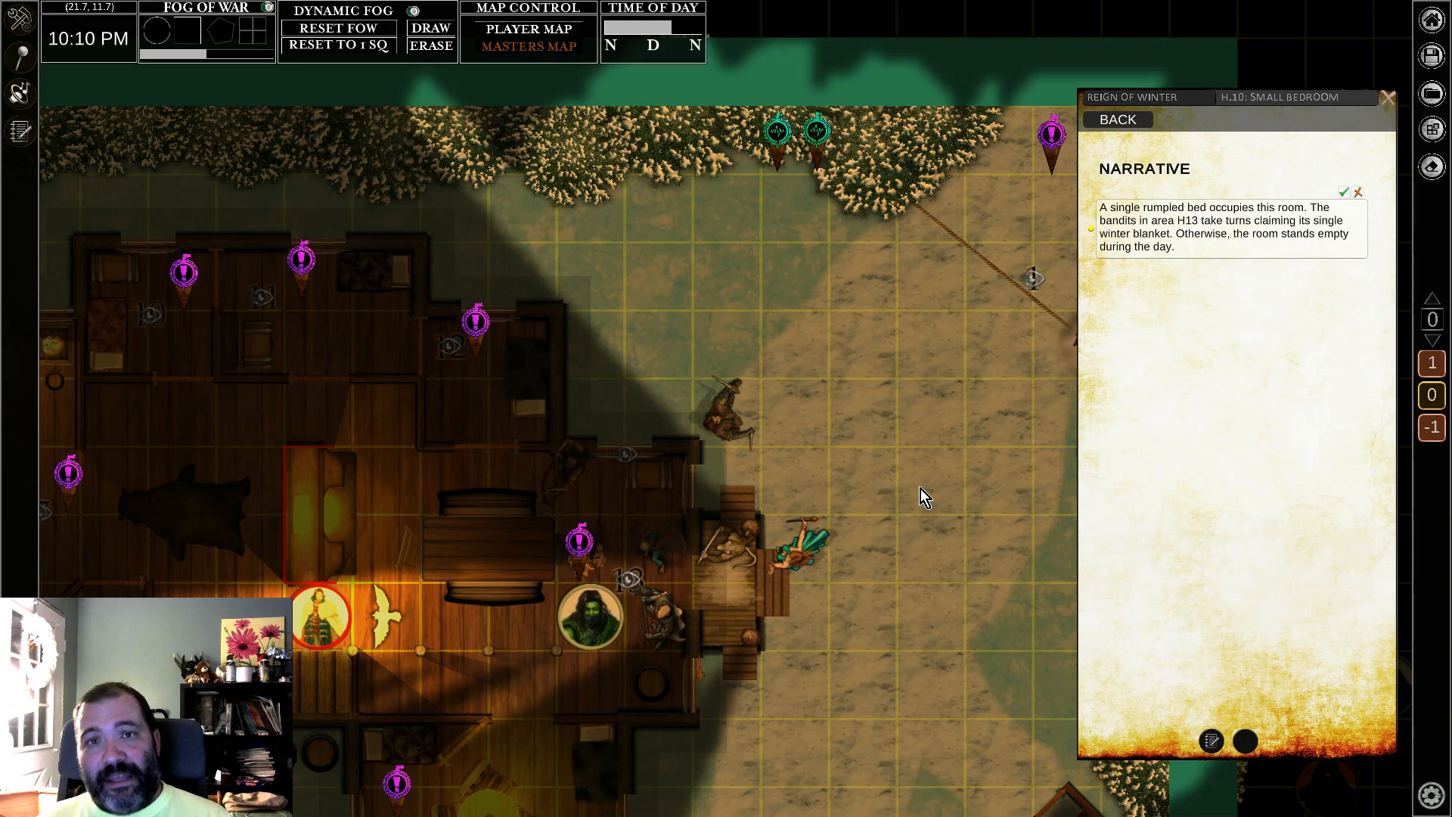
left_click_drag(527, 478, 876, 320)
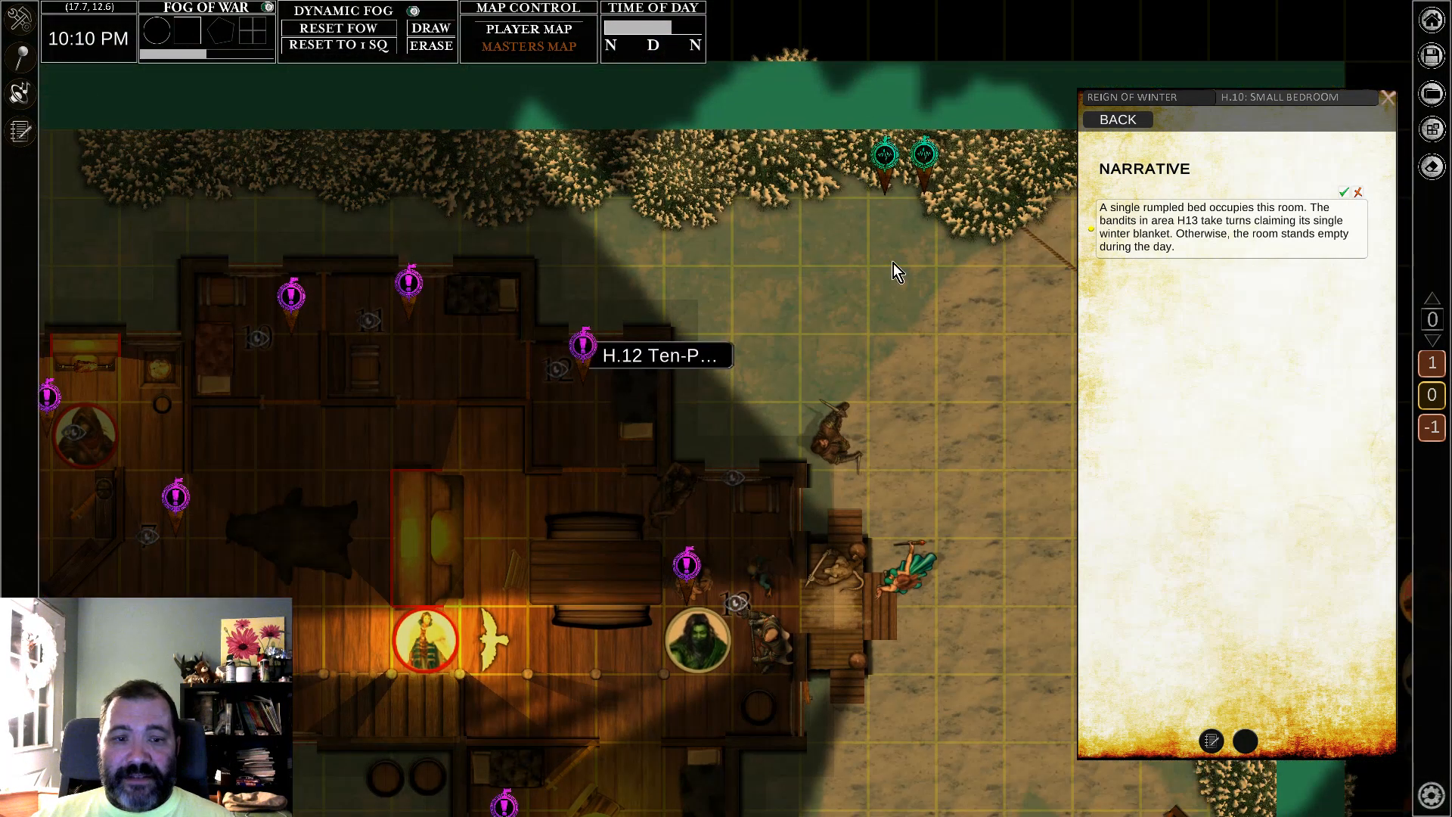
Step: Switch to the map editor and open the map browser from its map settings
left_click(1431, 98)
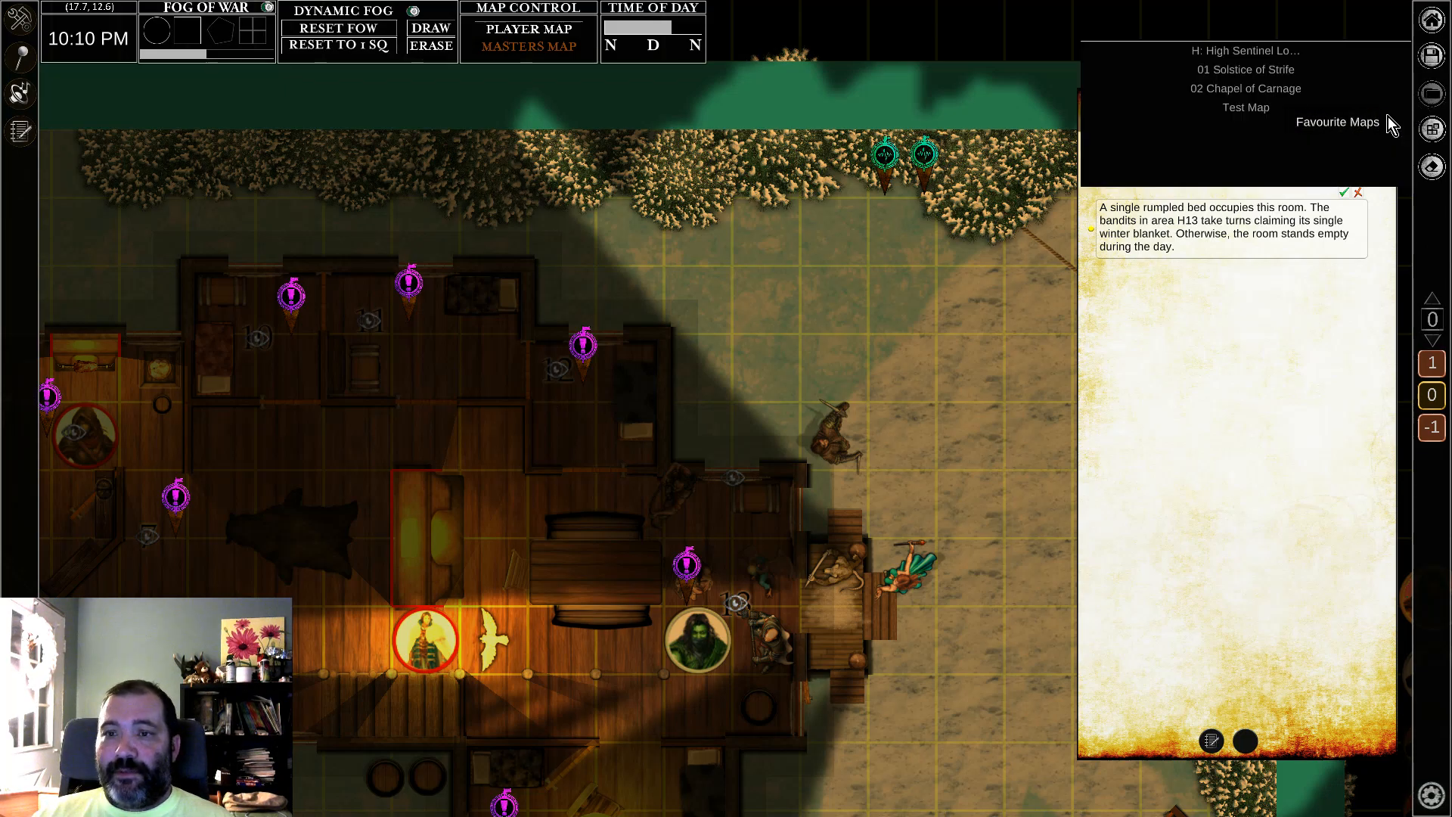
mouse_move(1437, 25)
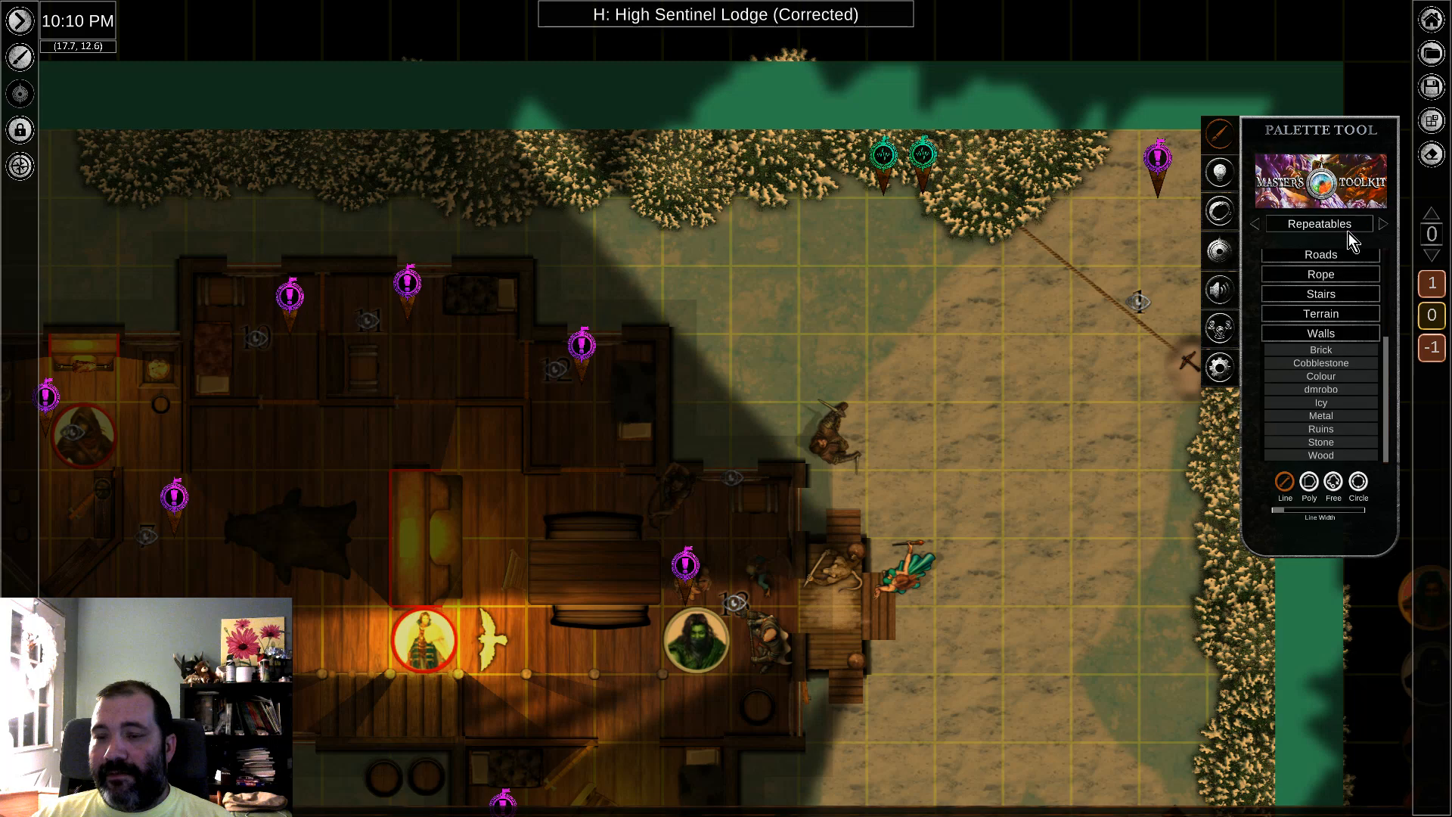
left_click(1217, 369)
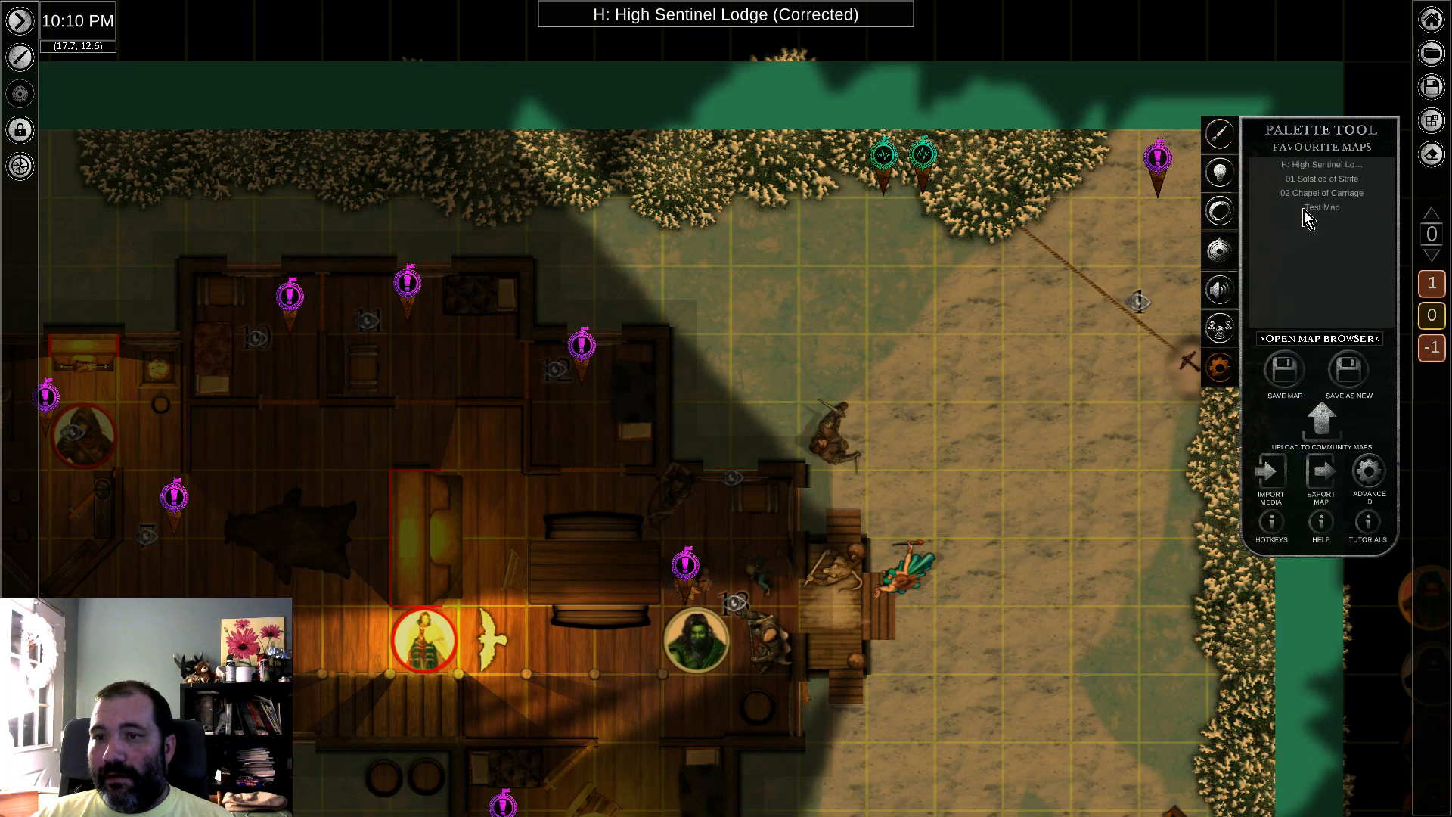
left_click(1326, 339)
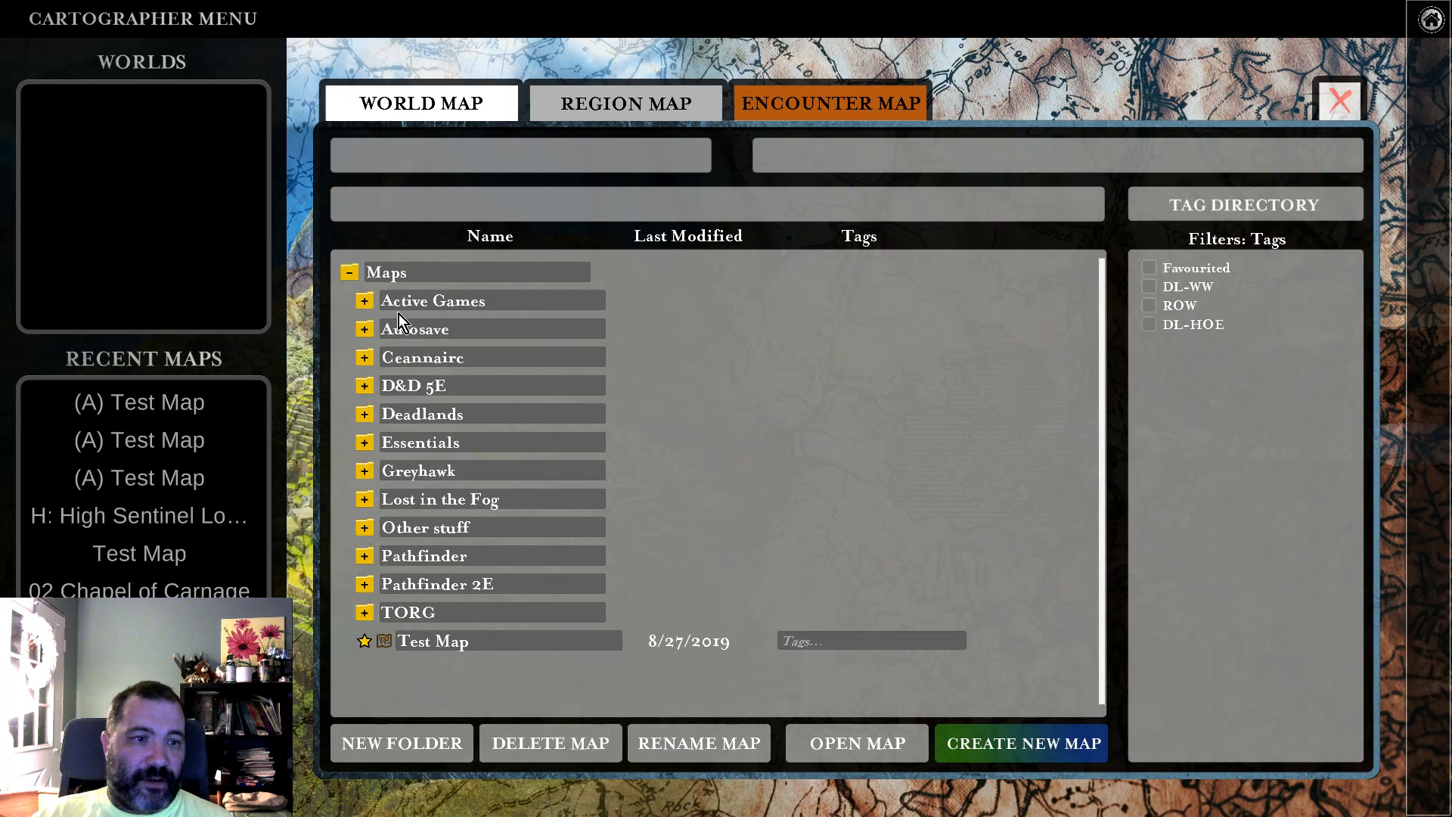
Step: Load the K: Frost Firs map from the 12 Reign of Winter folder under Active Games, Pathfinder
left_click(366, 302)
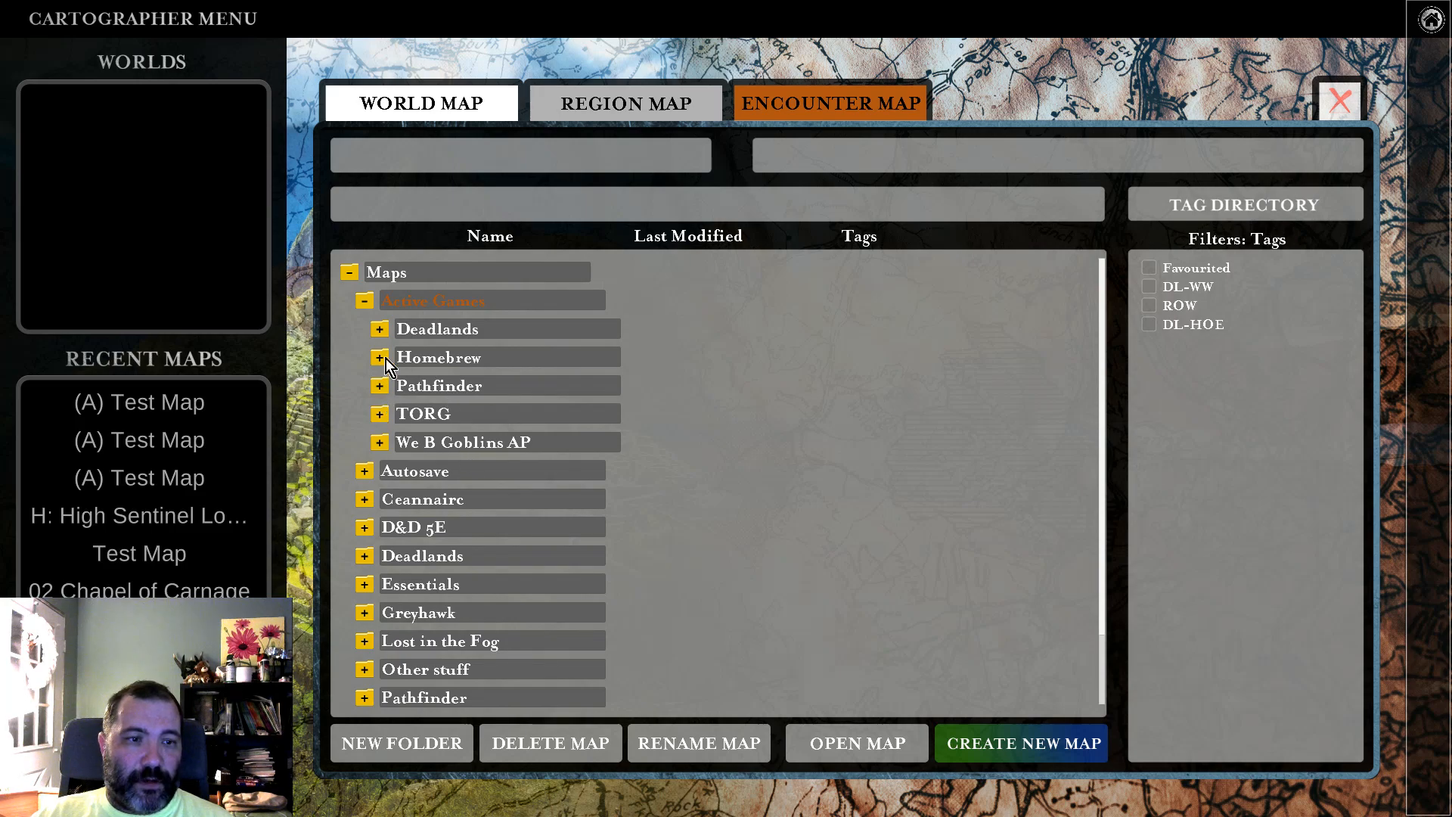
left_click(380, 386)
scroll(462, 454, "down", 1)
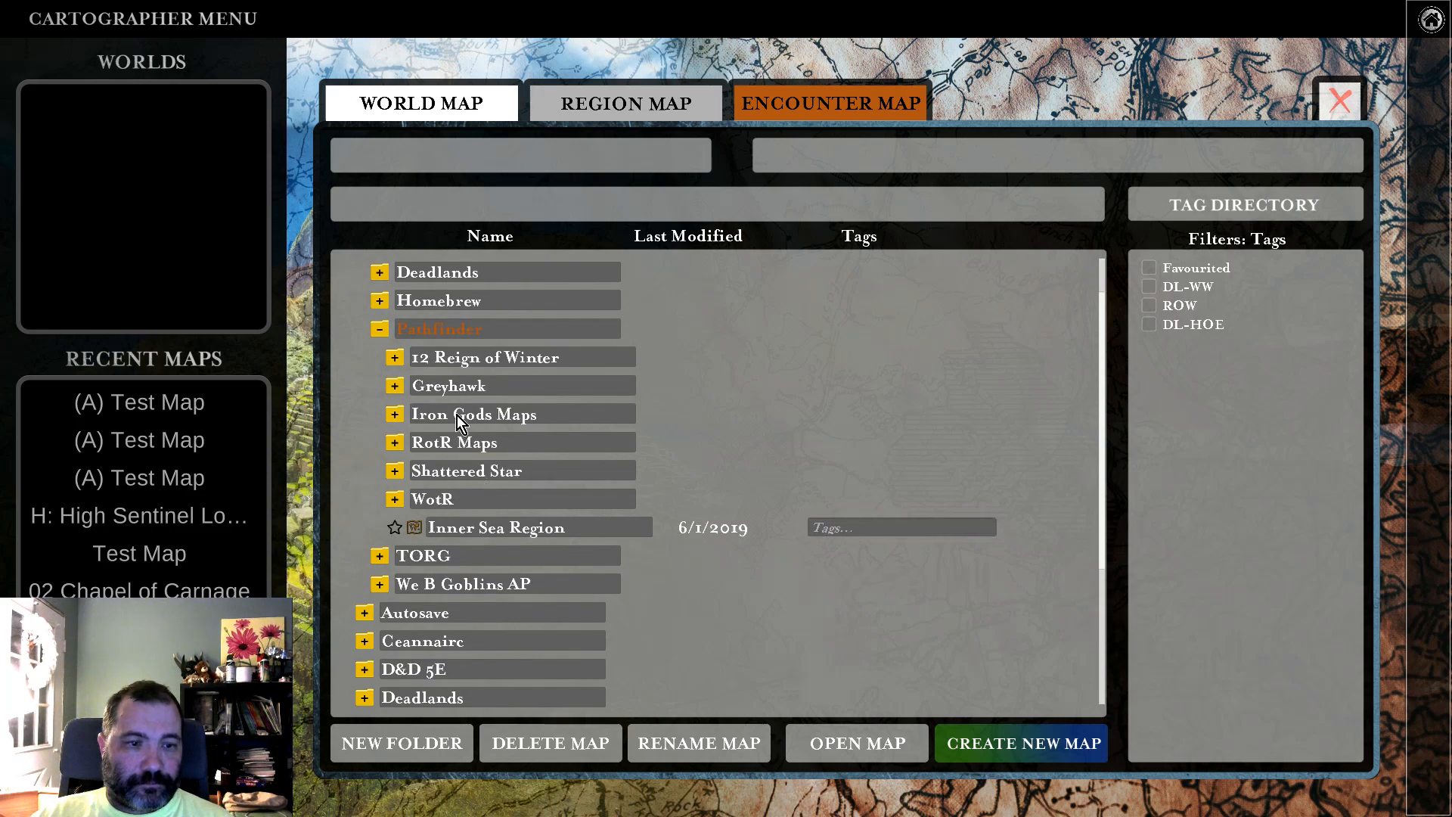
left_click(447, 361)
left_click(482, 382)
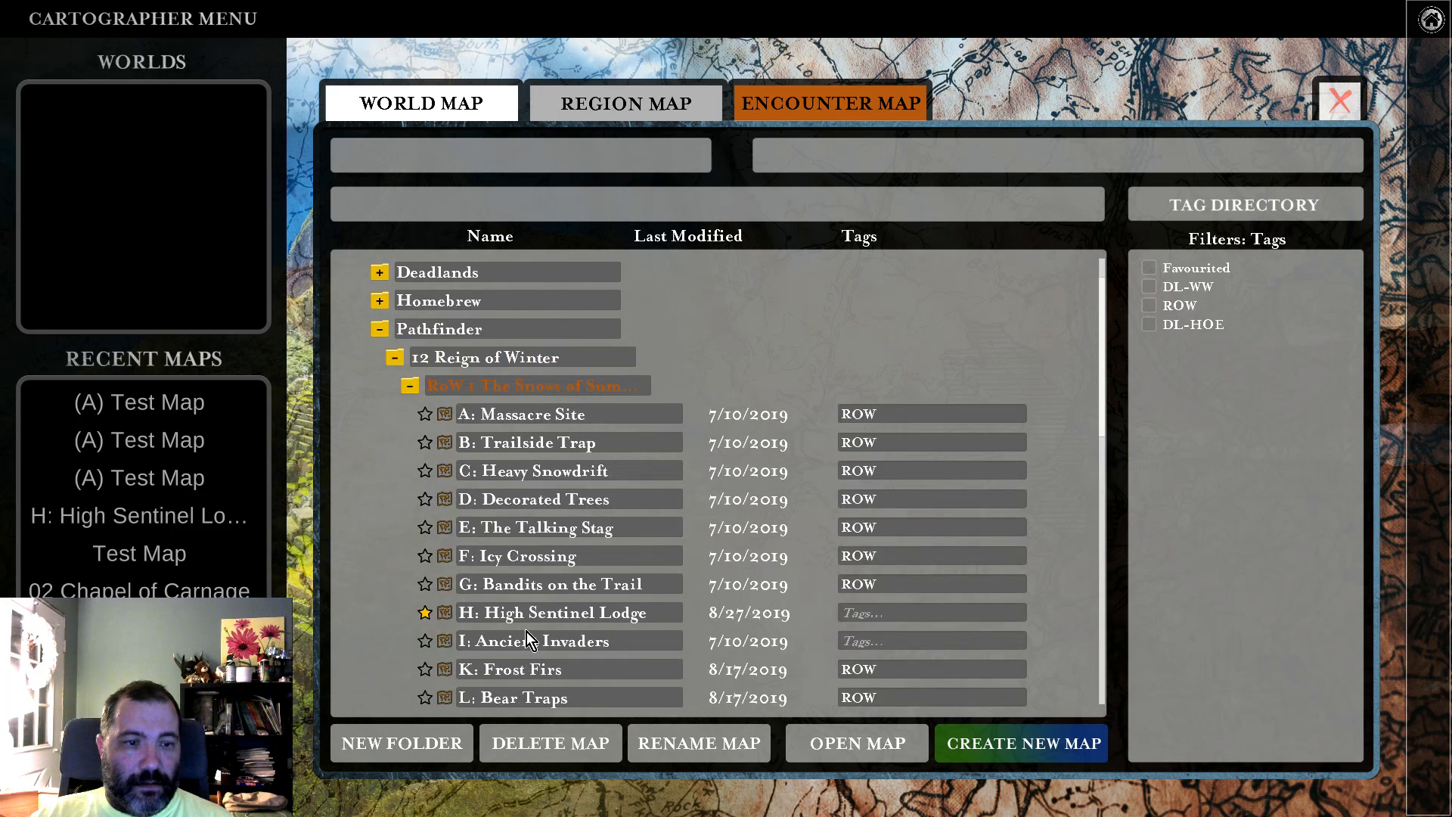
scroll(530, 575, "down", 4)
double_click(525, 479)
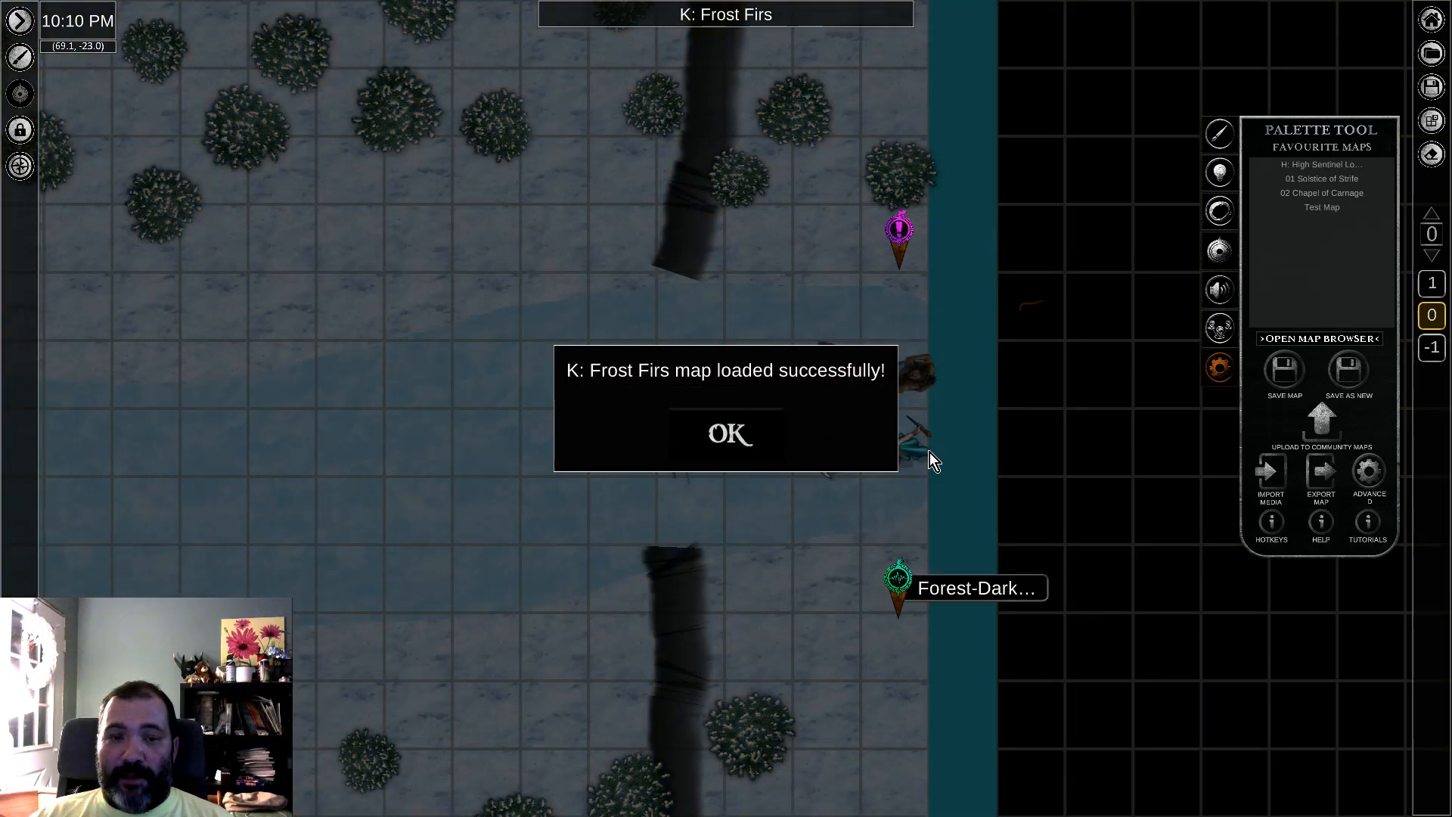
left_click(717, 434)
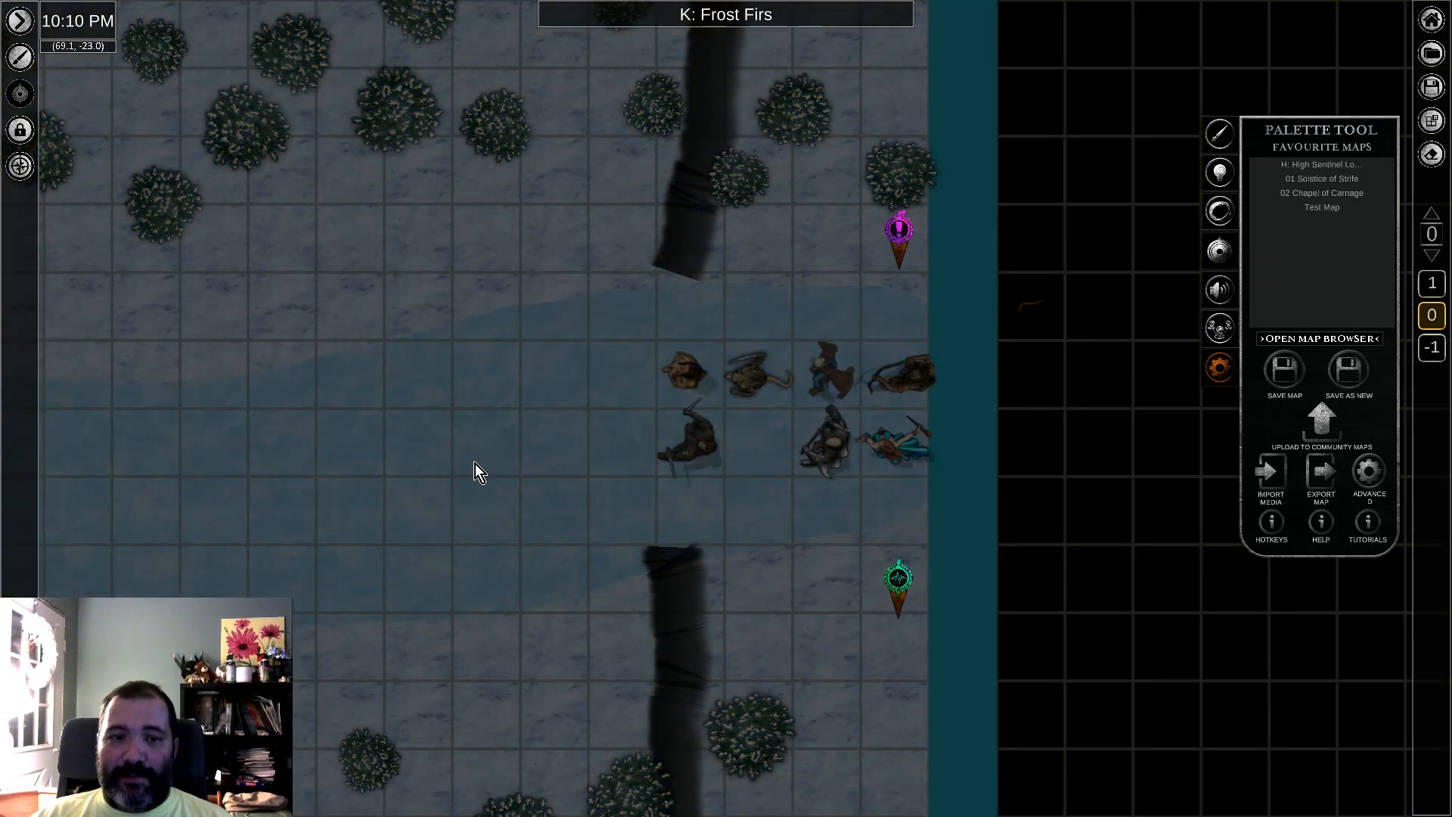
Step: Look over the K: Frost Firs map westward to the L: Bear Traps marker at its edge
scroll(475, 454, "down", 3)
middle_click_drag(328, 377, 874, 524)
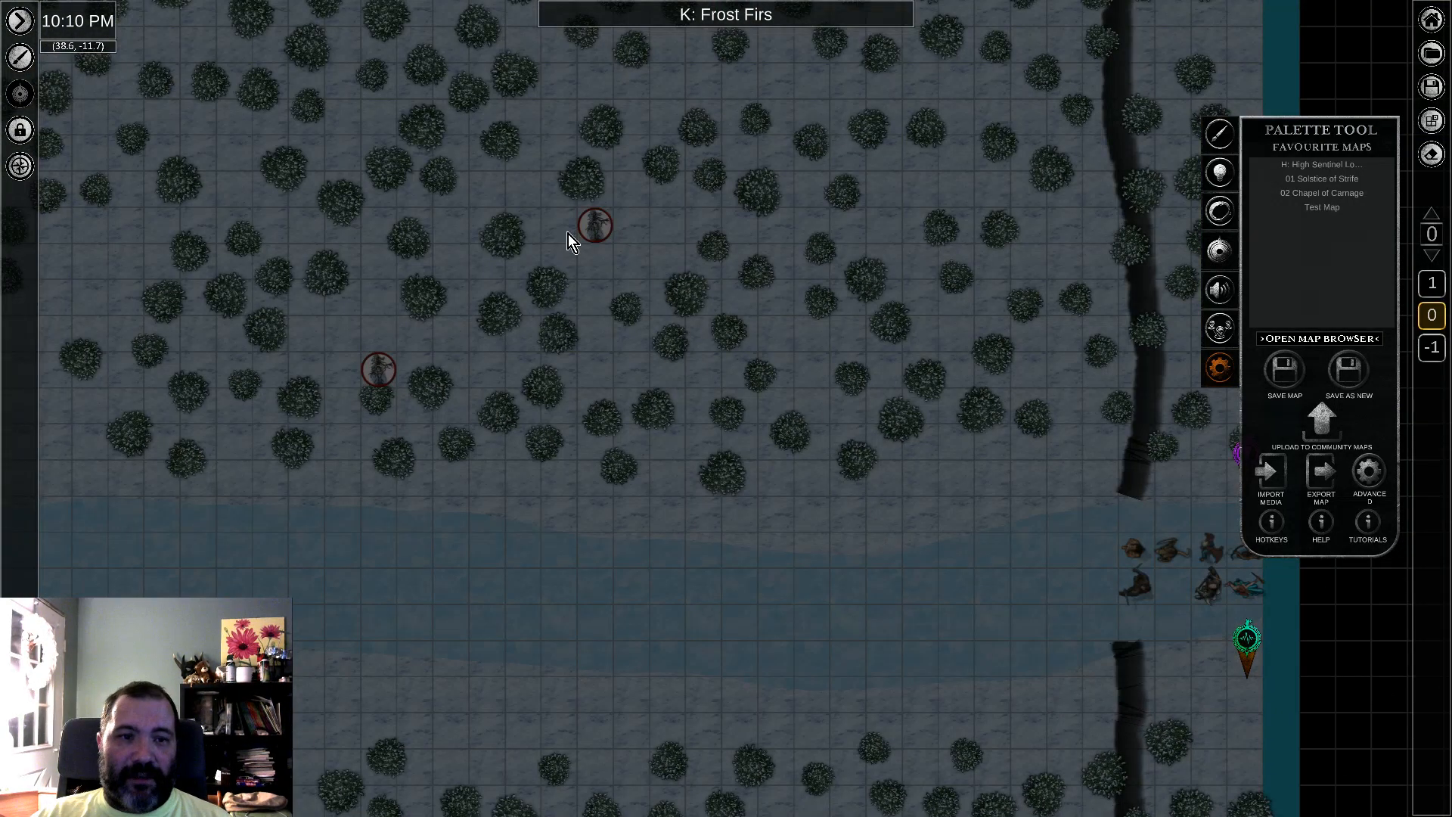
middle_click_drag(563, 616, 896, 394)
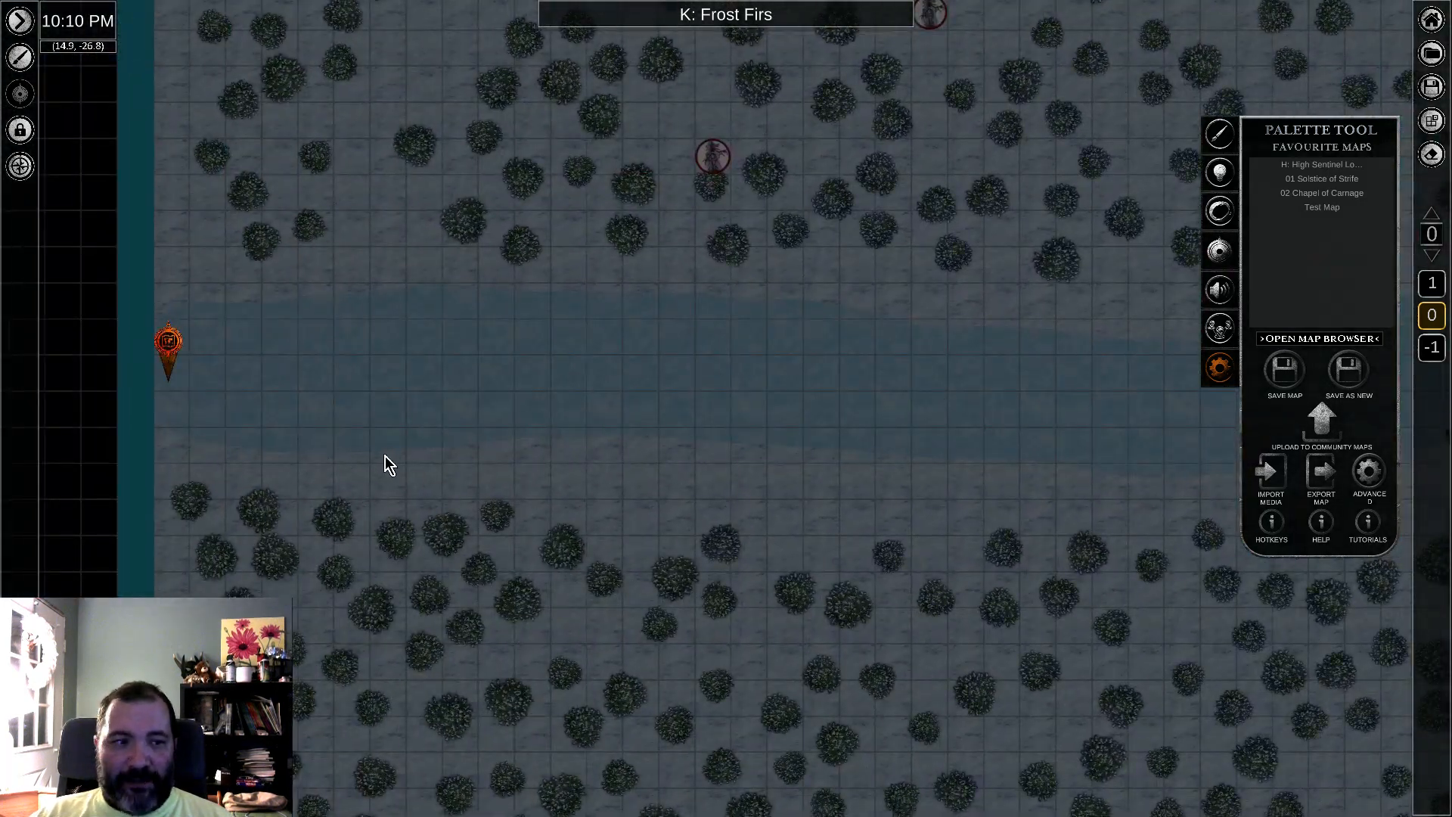
middle_click_drag(359, 456, 572, 449)
middle_click_drag(787, 197, 743, 429)
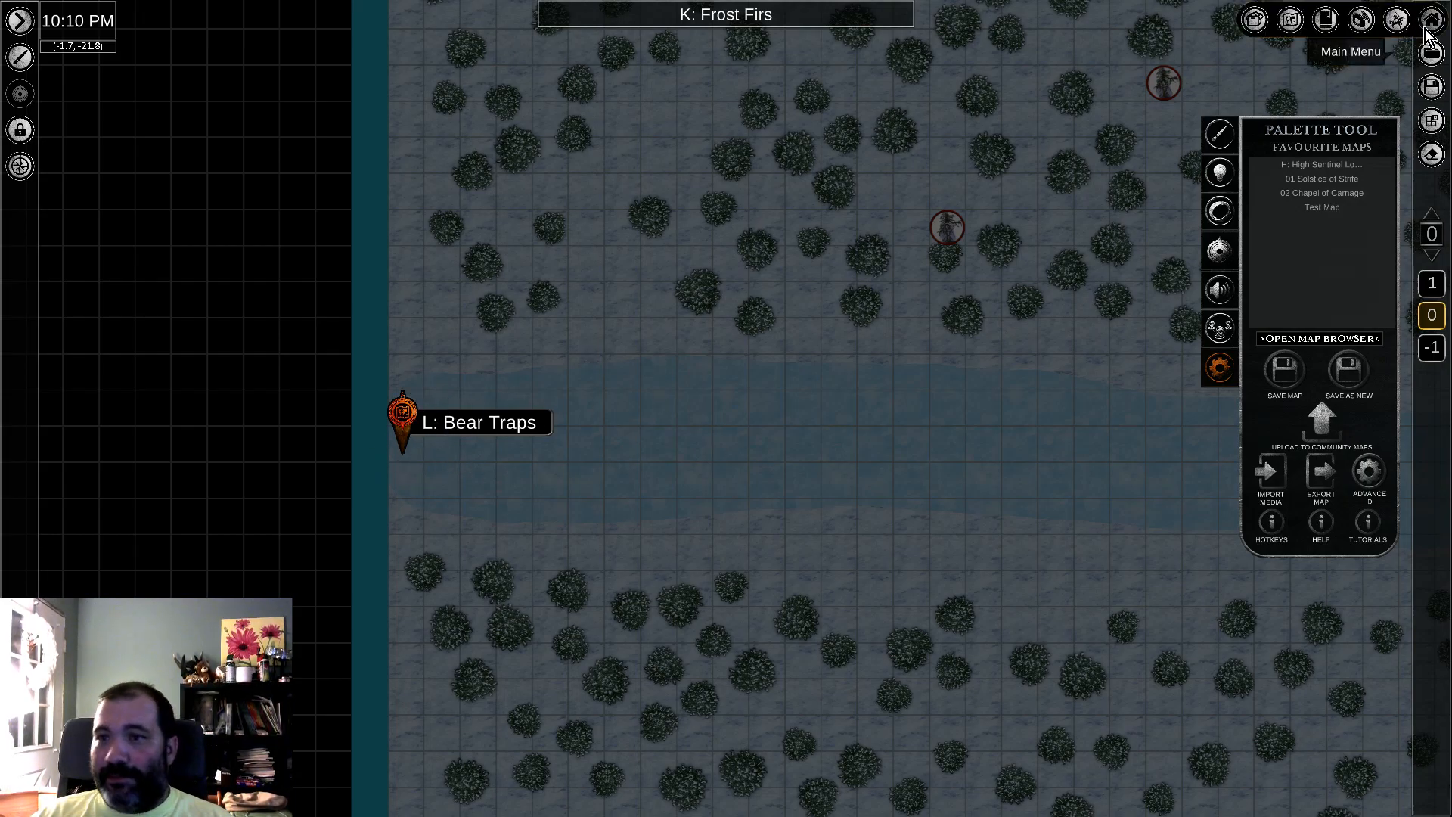
Step: Switch to the game master view and load the L: Bear Traps map from its marker on the Frost Firs map
left_click(1398, 22)
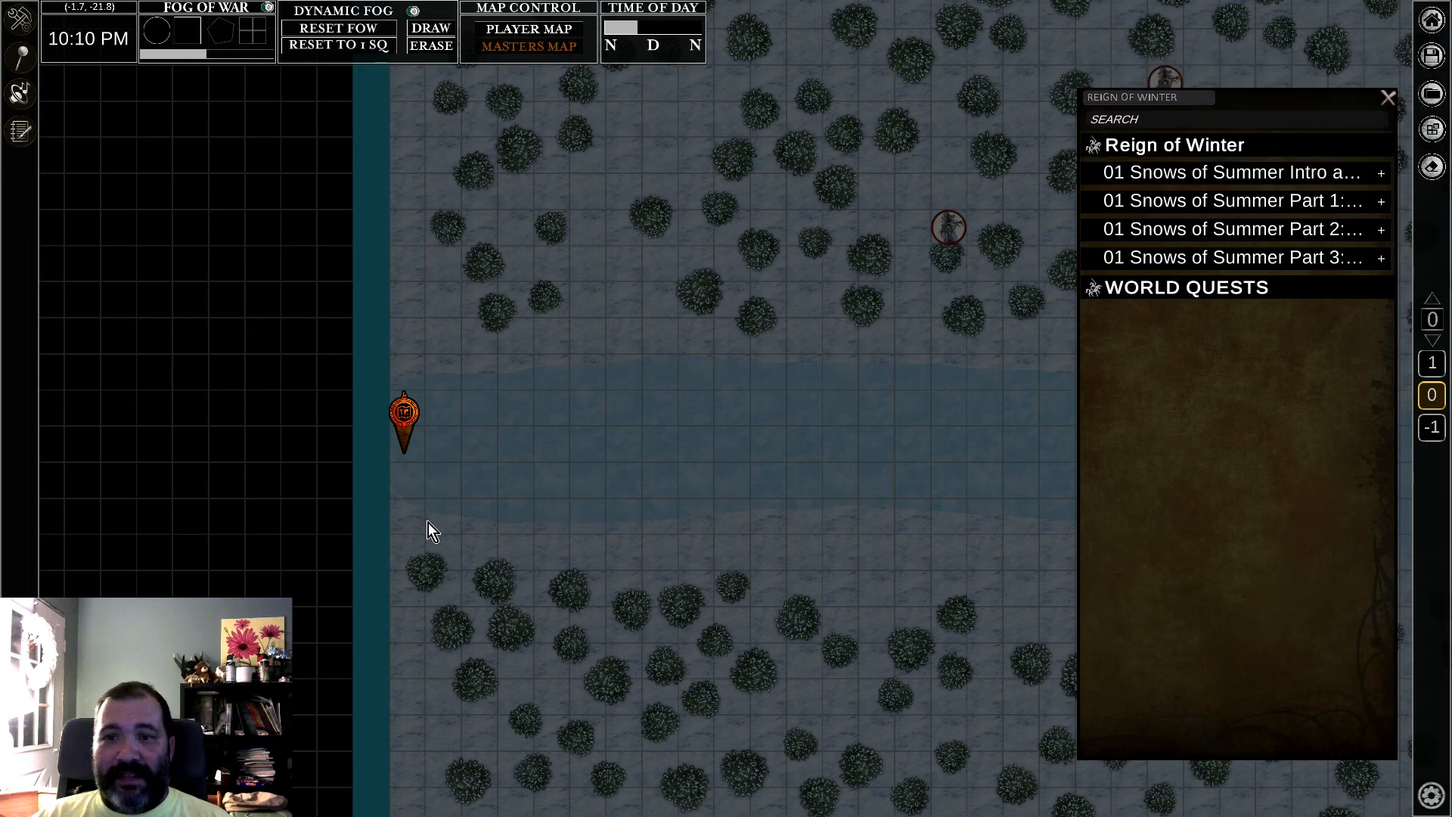
left_click(1388, 98)
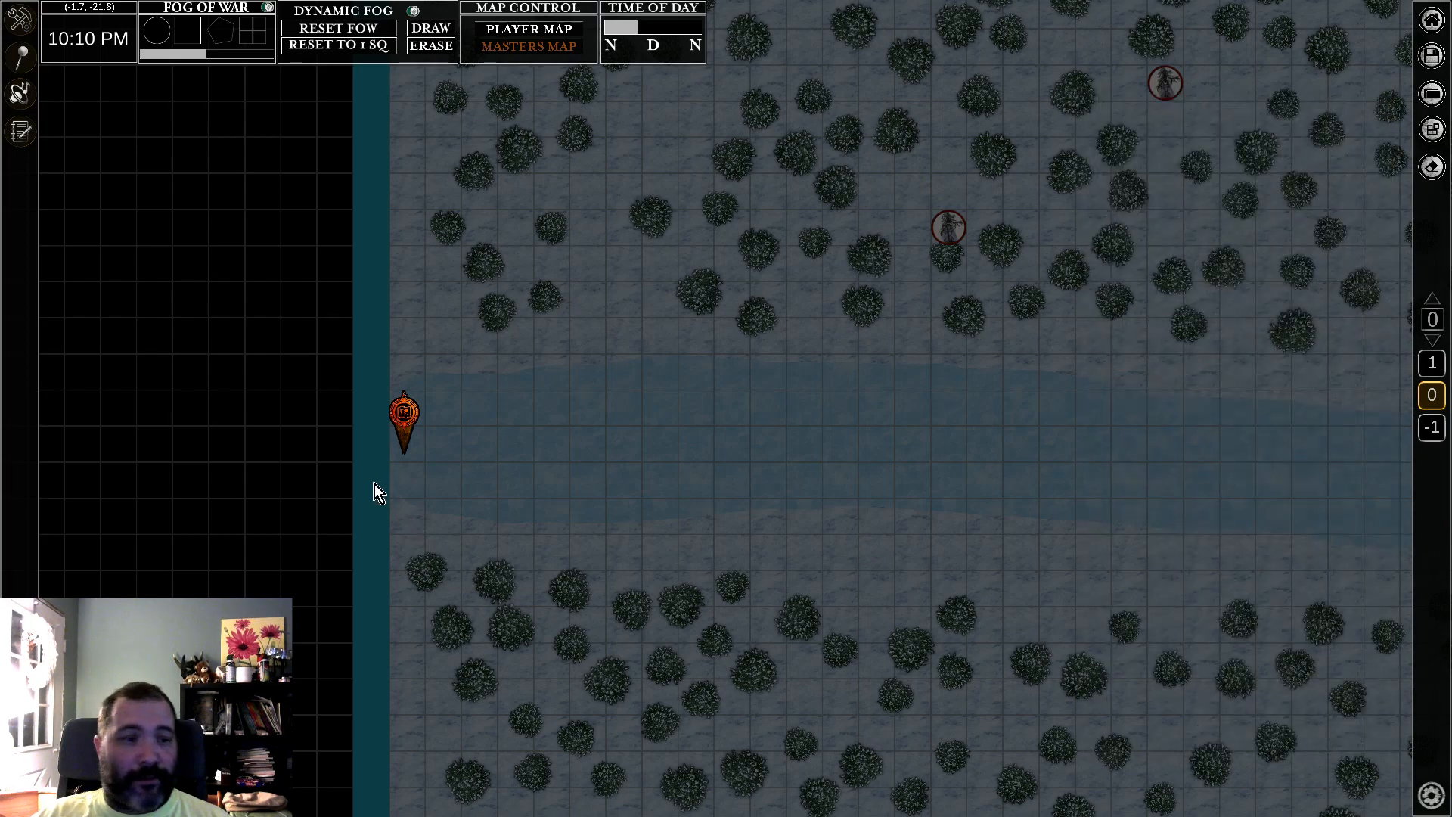
left_click(406, 415)
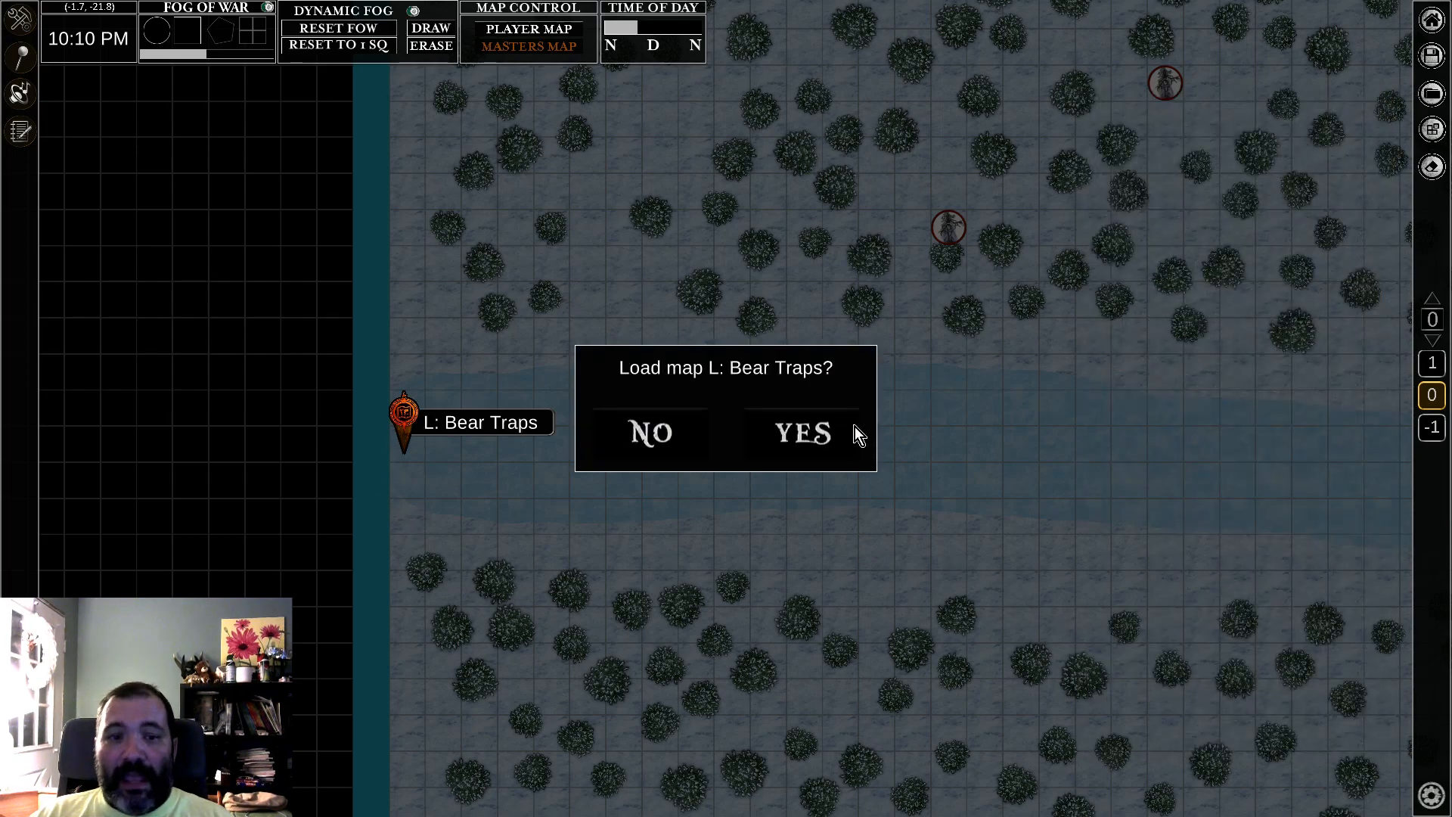
left_click(798, 433)
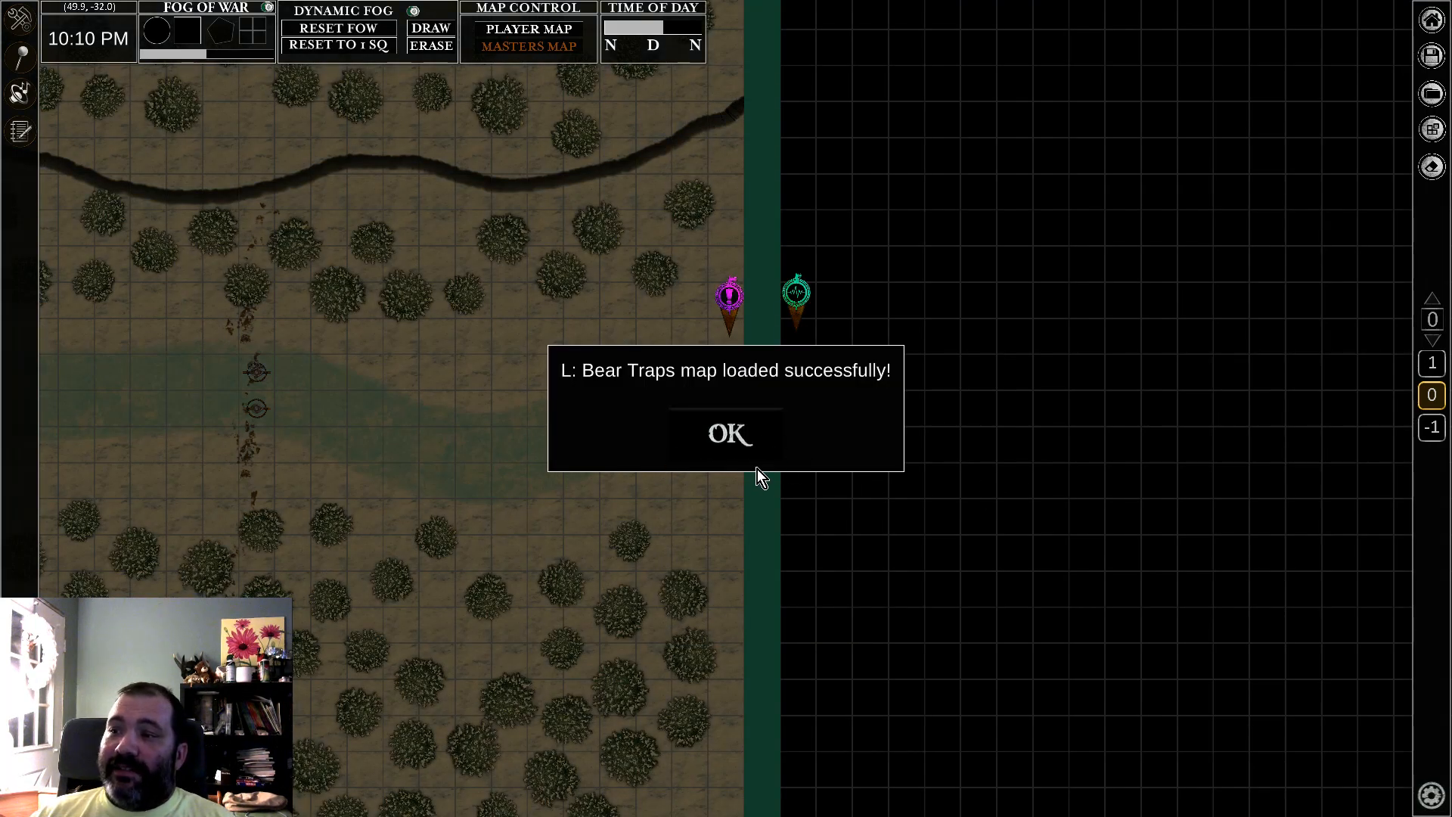
left_click(733, 439)
Step: Look over the L: Bear Traps map, including the link marker at the stream's western end
middle_click_drag(355, 478, 790, 588)
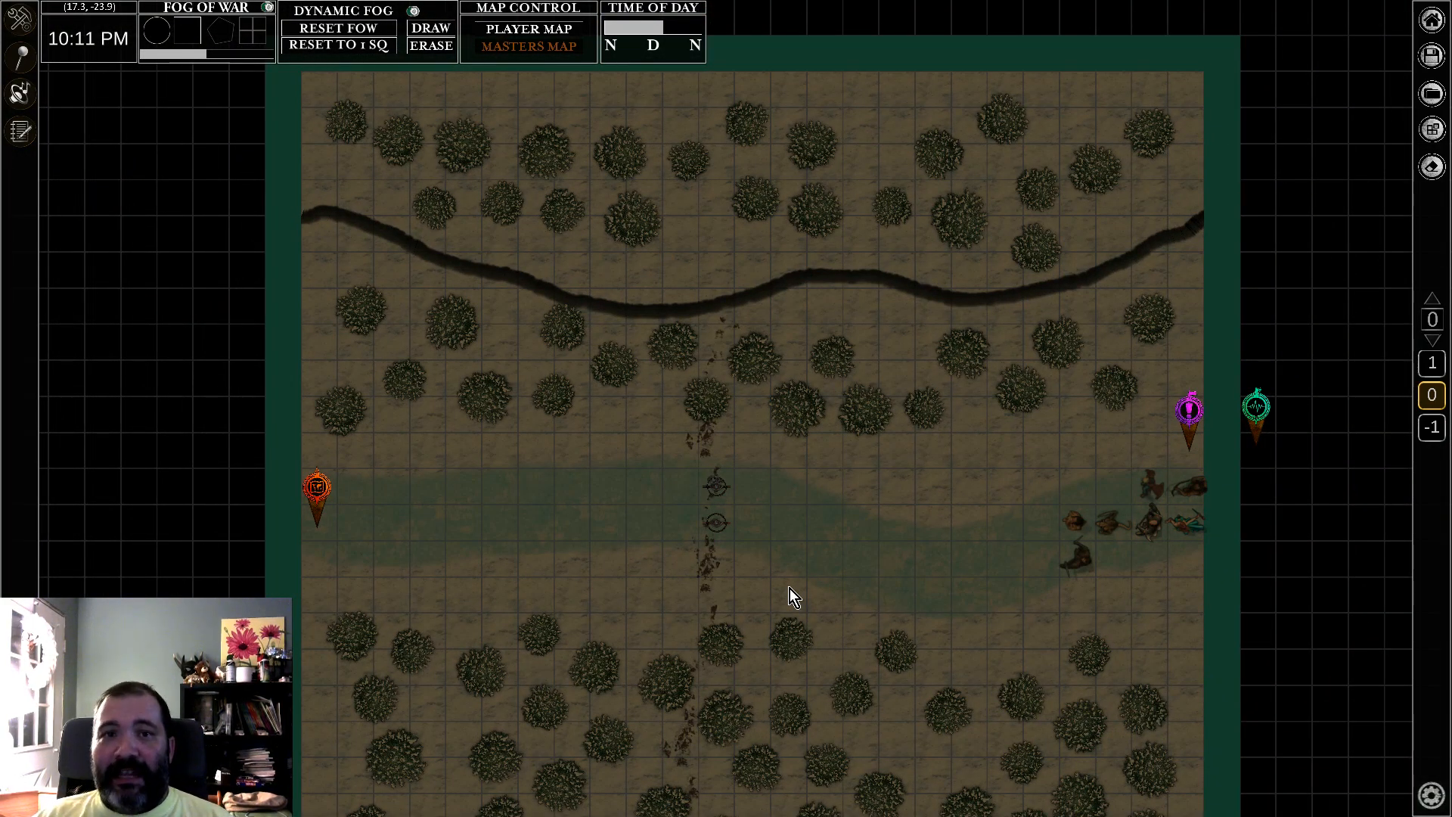
middle_click_drag(788, 589, 804, 561)
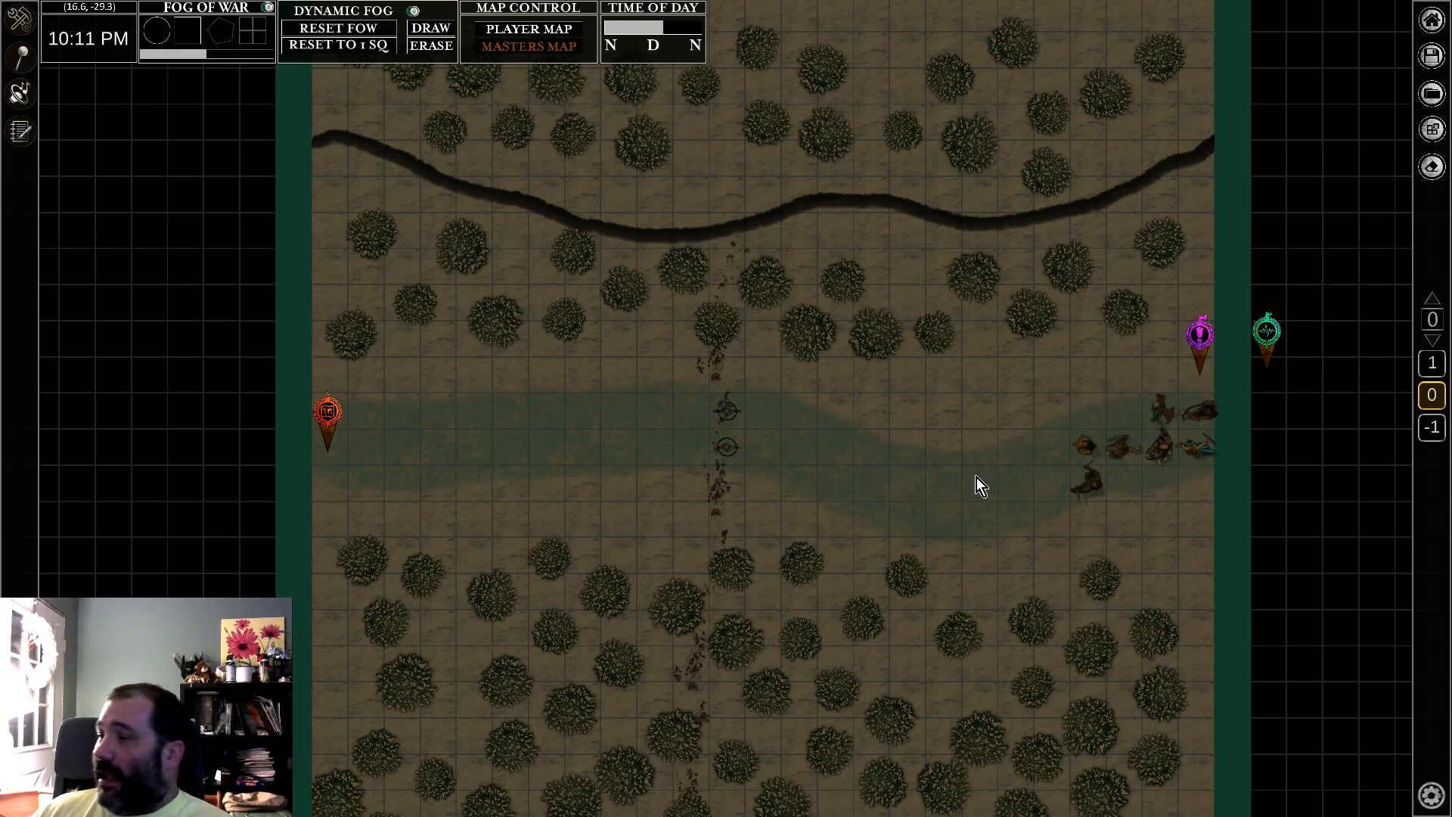
middle_click_drag(805, 420, 809, 448)
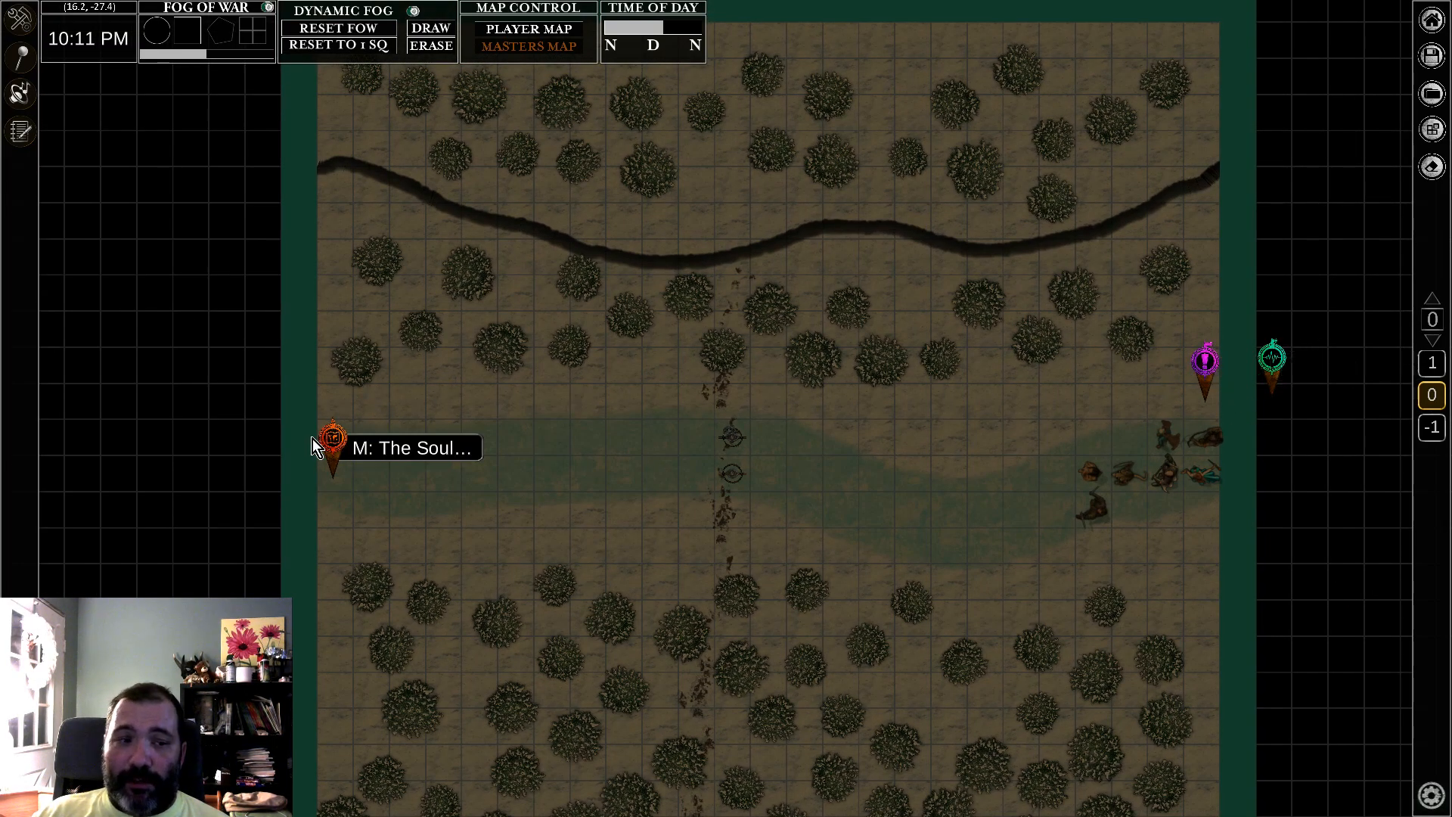
middle_click_drag(962, 528, 901, 474)
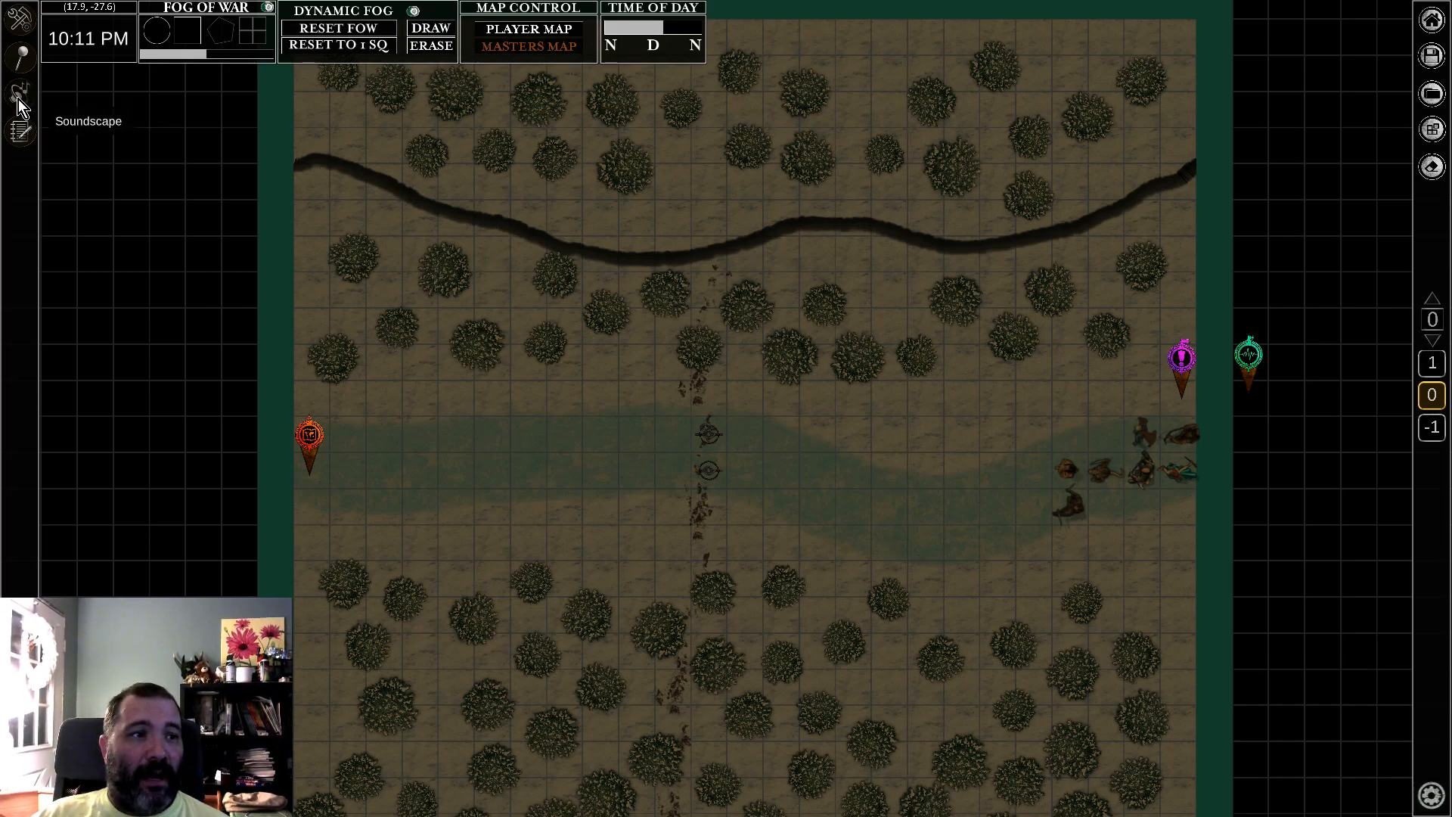
left_click(1432, 20)
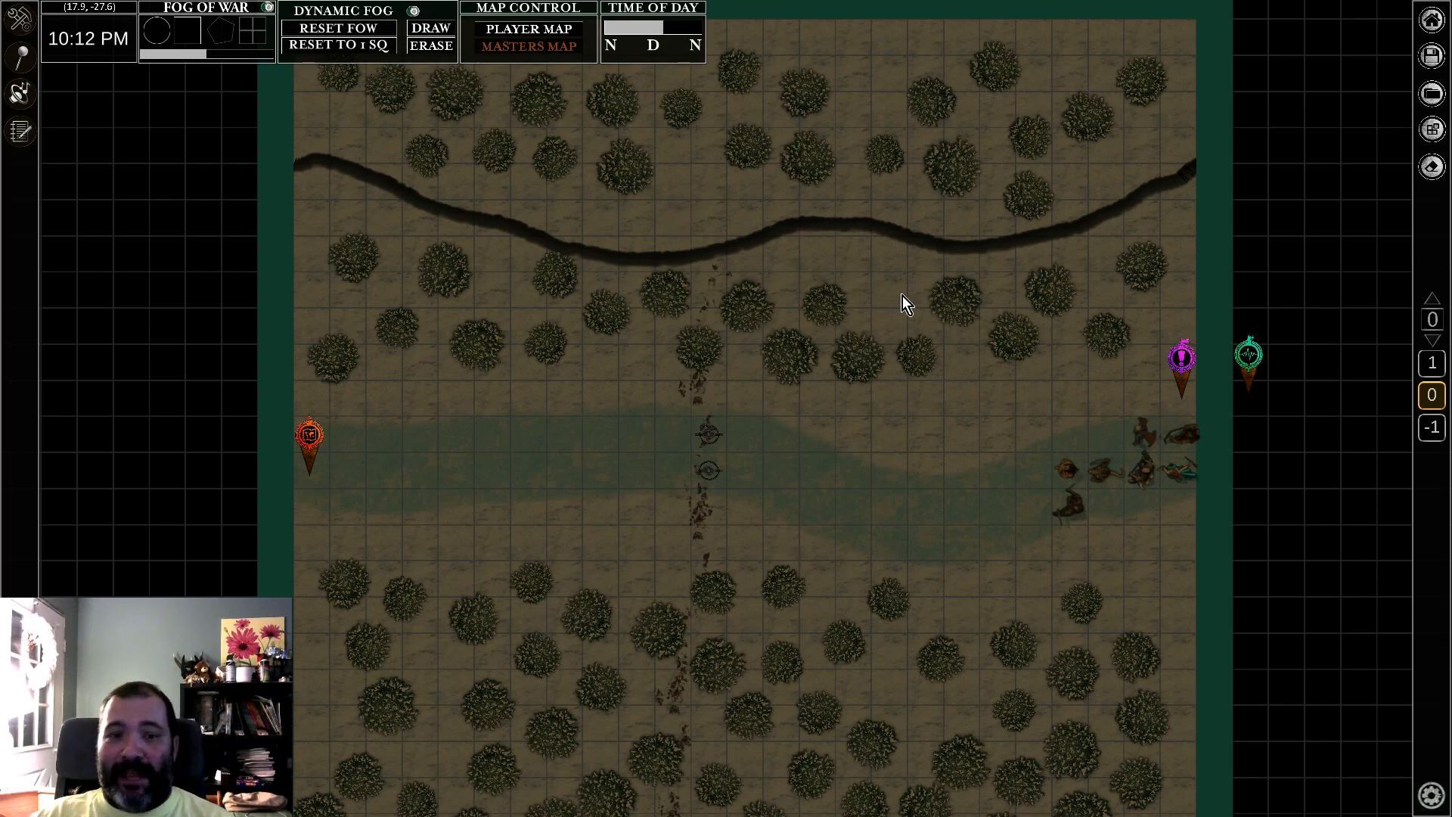
Step: Bring up the object options for a tree just north of the stream and shift the tree slightly southwest
right_click(860, 367)
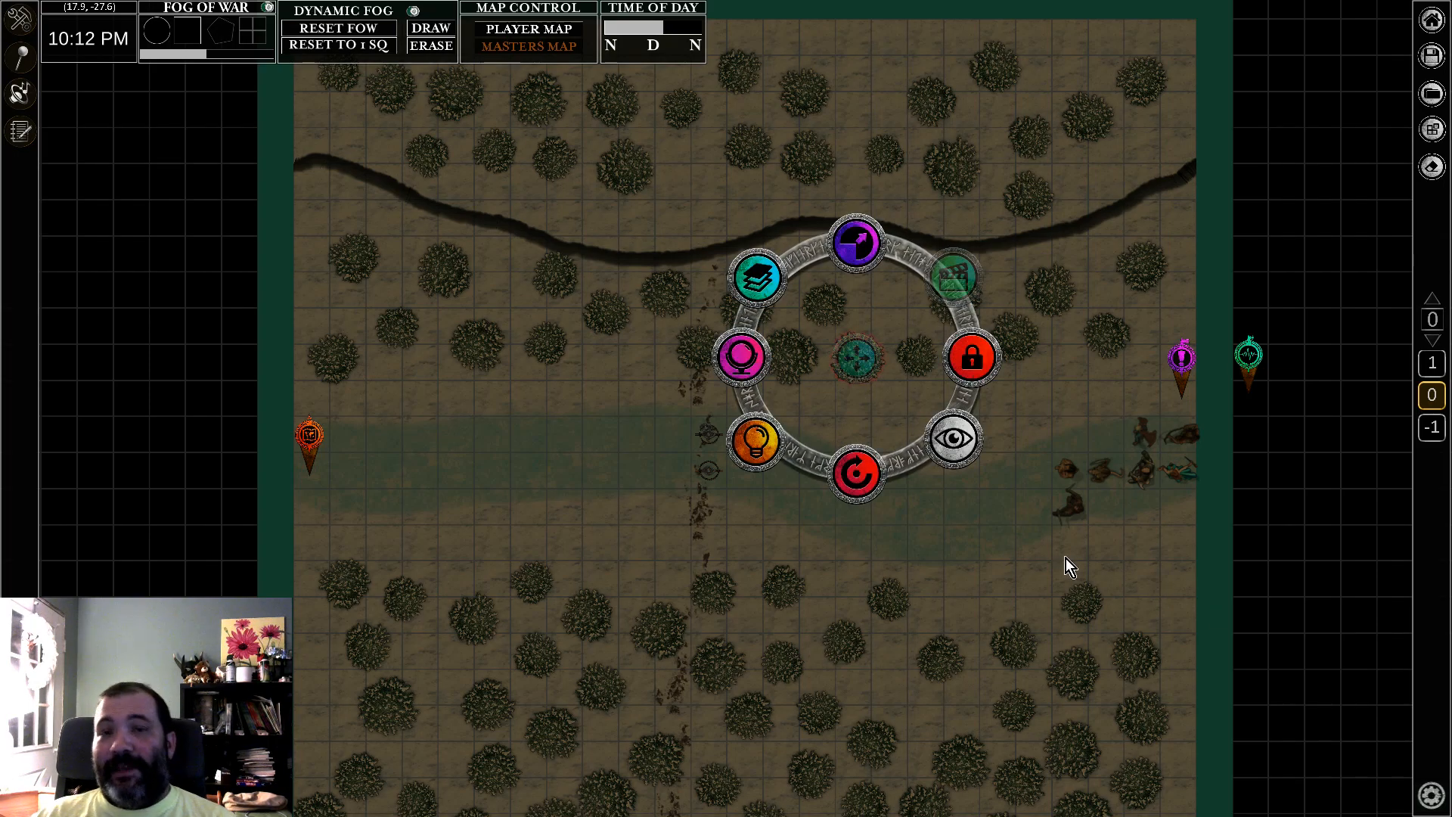
mouse_move(859, 351)
left_mouse_down()
mouse_move(880, 310)
mouse_move(857, 355)
left_mouse_up()
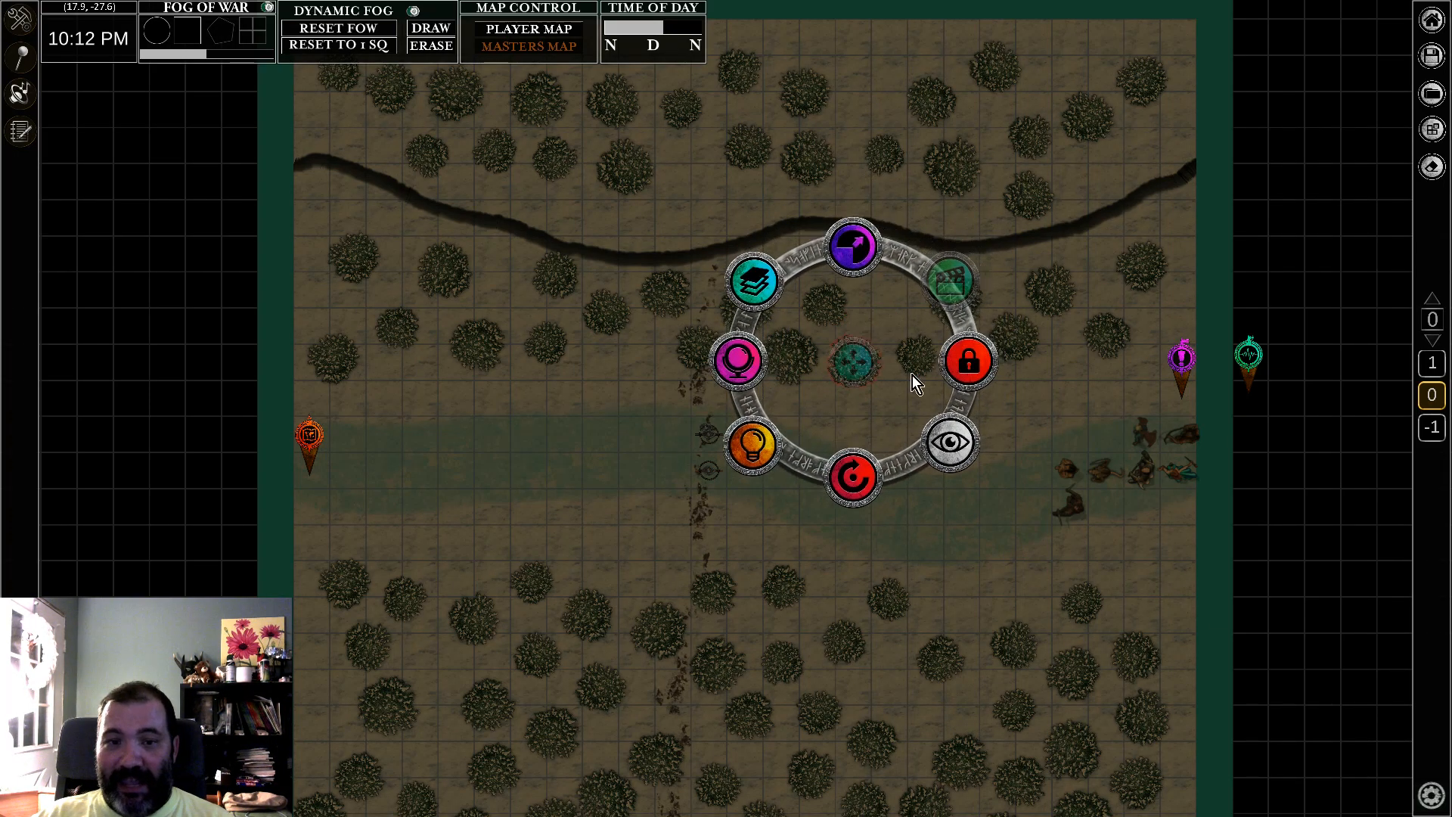
left_click(960, 476)
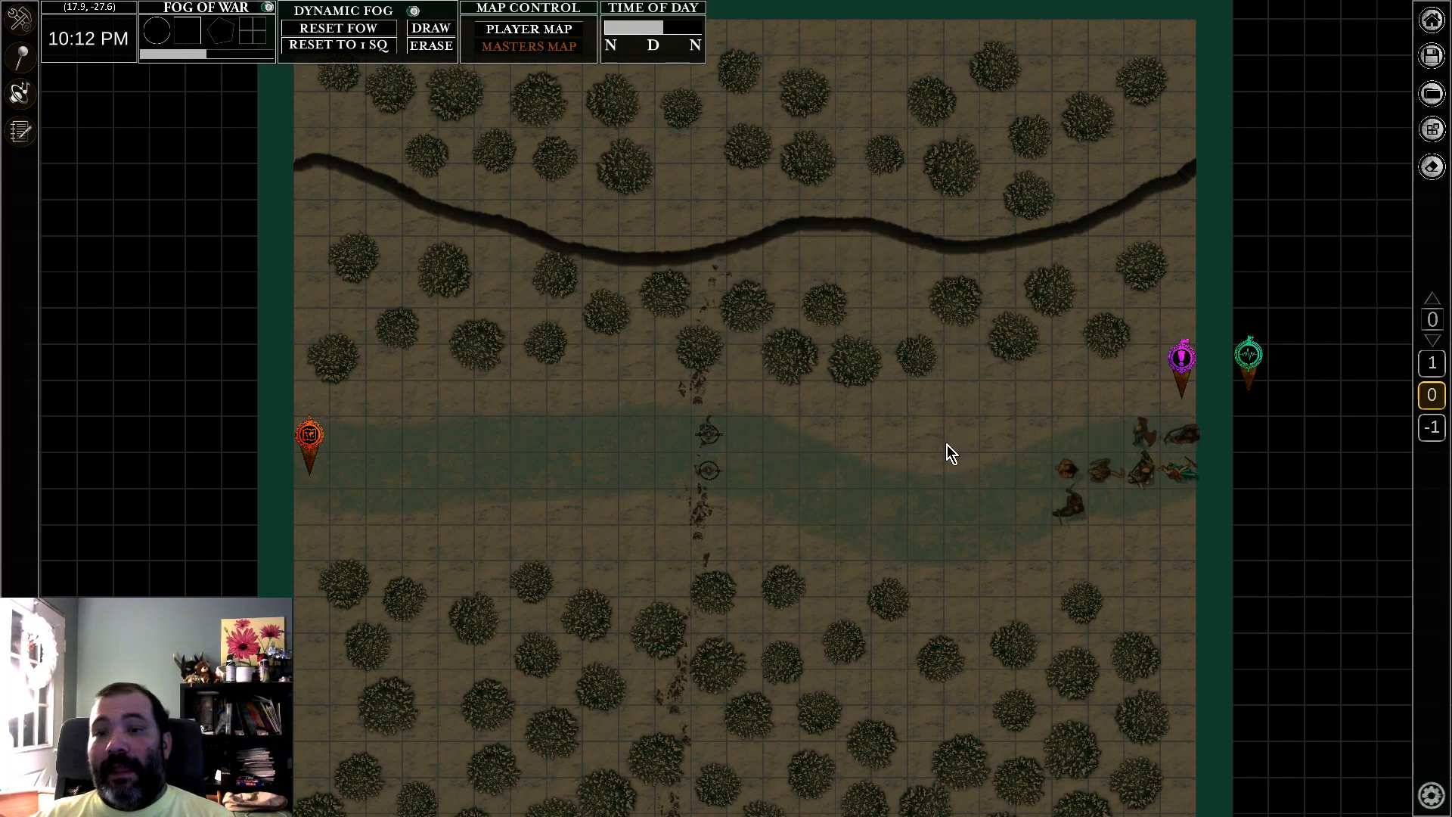
middle_click_drag(947, 445, 938, 475)
middle_click_drag(848, 534, 947, 397)
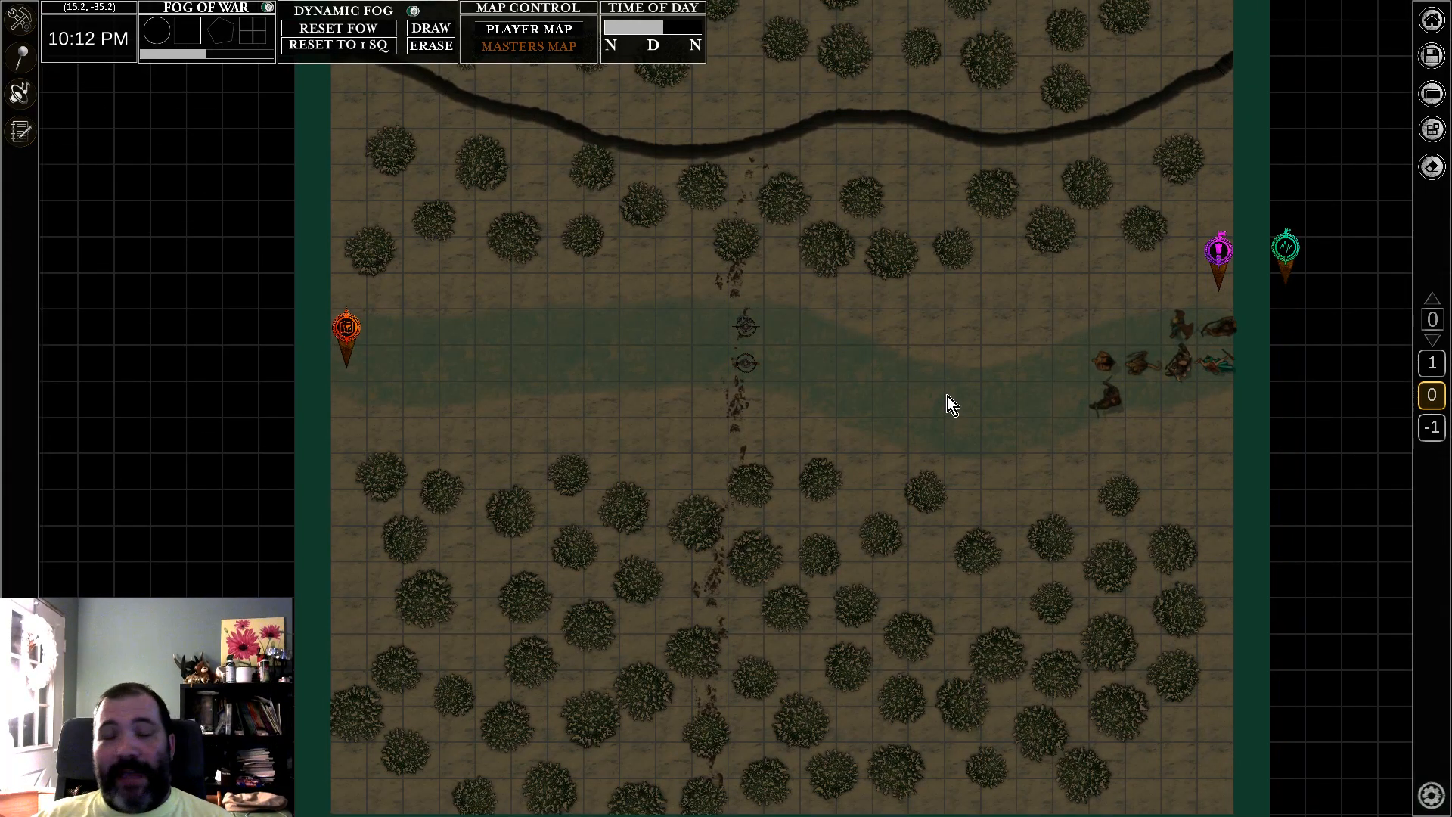